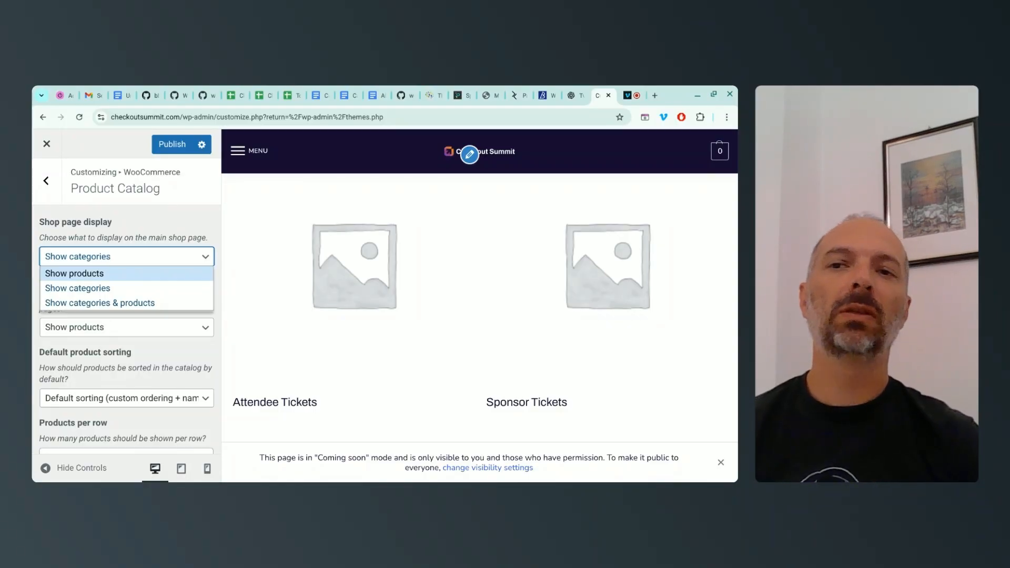
Step: Set the shop page display to Show products and check the product listing in the preview
{"action": "left_click", "coordinate": [99, 275]}
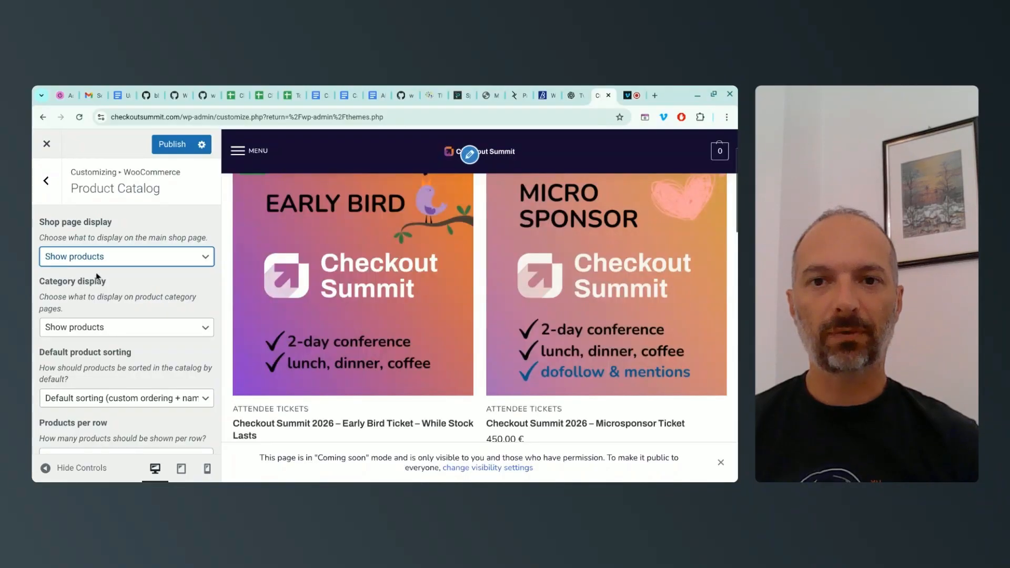
{"action": "scroll", "coordinate": [318, 302], "scroll_direction": "down", "scroll_amount": 2}
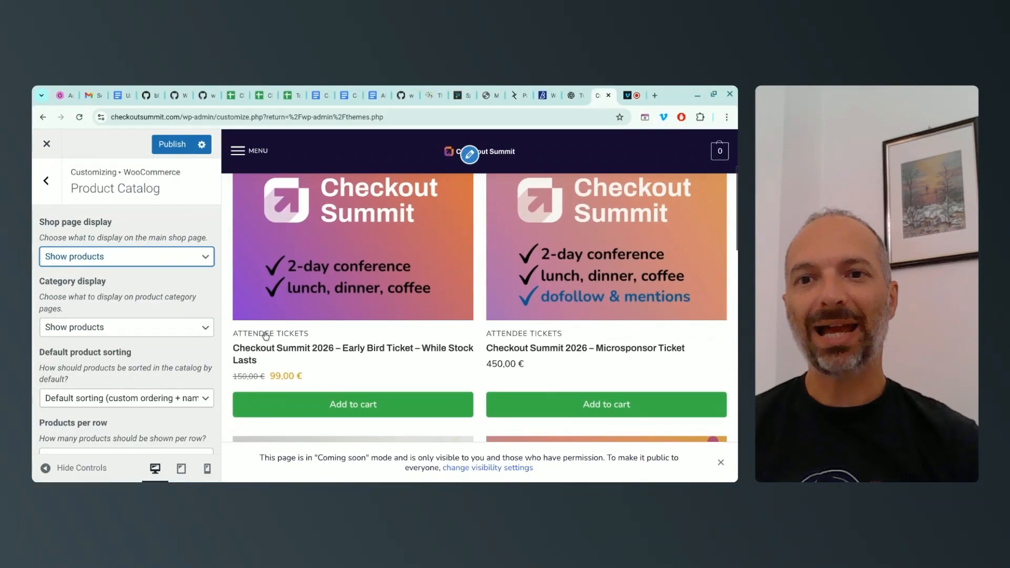
{"action": "scroll", "coordinate": [269, 333], "scroll_direction": "down", "scroll_amount": 2}
{"action": "scroll", "coordinate": [279, 297], "scroll_direction": "down", "scroll_amount": 5}
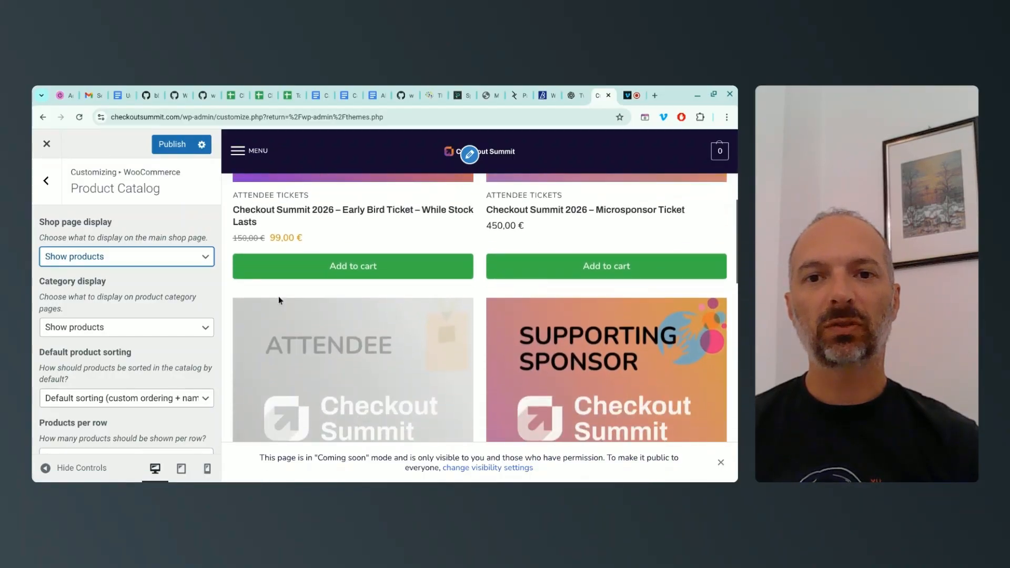
{"action": "scroll", "coordinate": [278, 297], "scroll_direction": "down", "scroll_amount": 1}
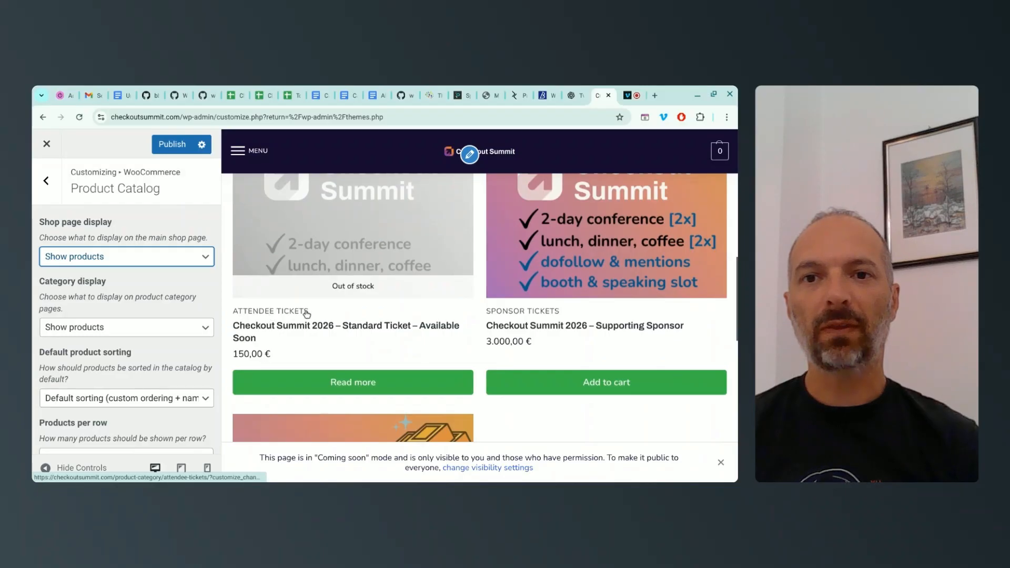
{"action": "scroll", "coordinate": [478, 342], "scroll_direction": "up", "scroll_amount": 6}
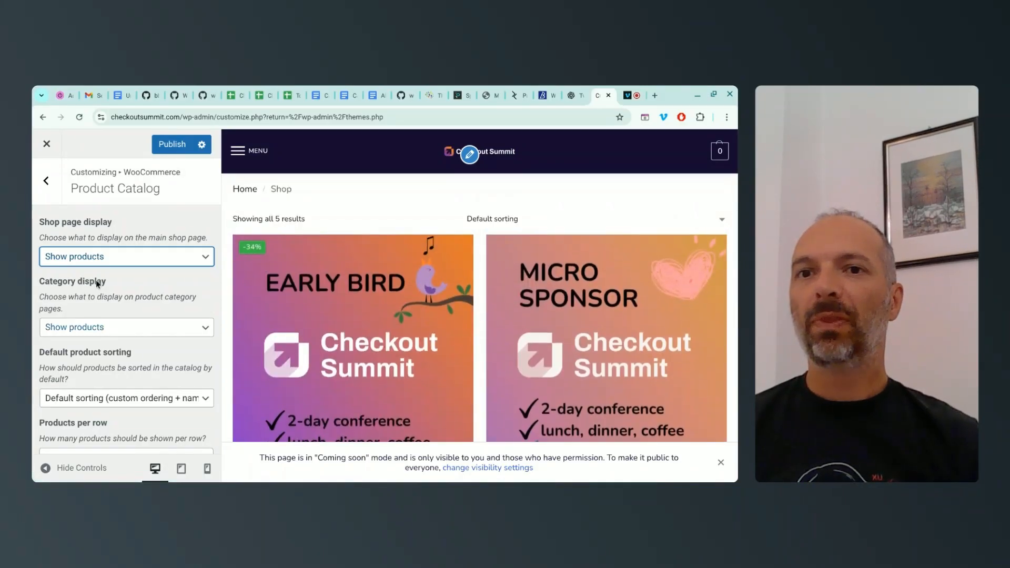
Step: Review the category display, sorting, products per row and rows per page settings against the previewed product listing
{"action": "scroll", "coordinate": [95, 280], "scroll_direction": "down", "scroll_amount": 2}
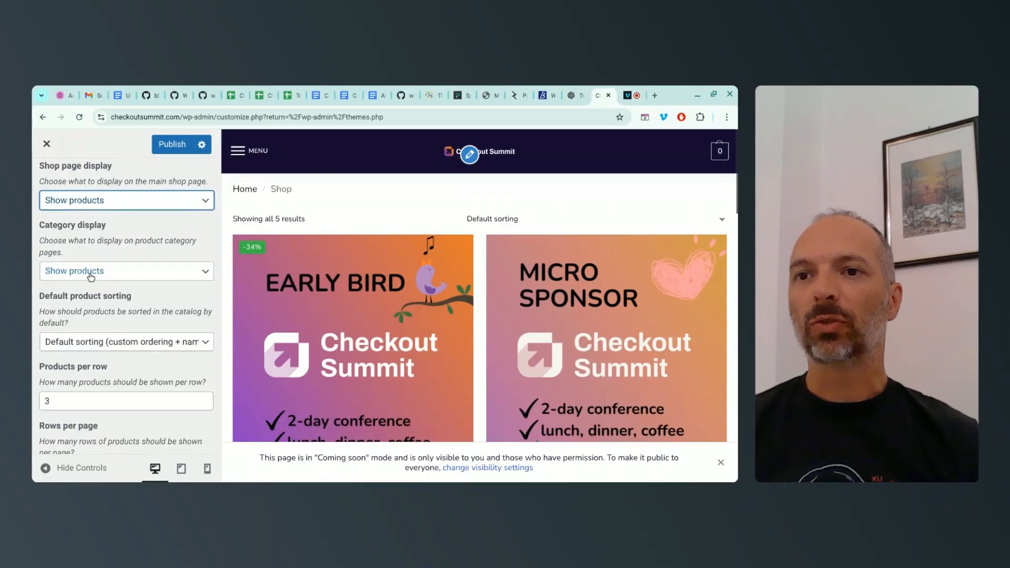
{"action": "scroll", "coordinate": [109, 247], "scroll_direction": "down", "scroll_amount": 1}
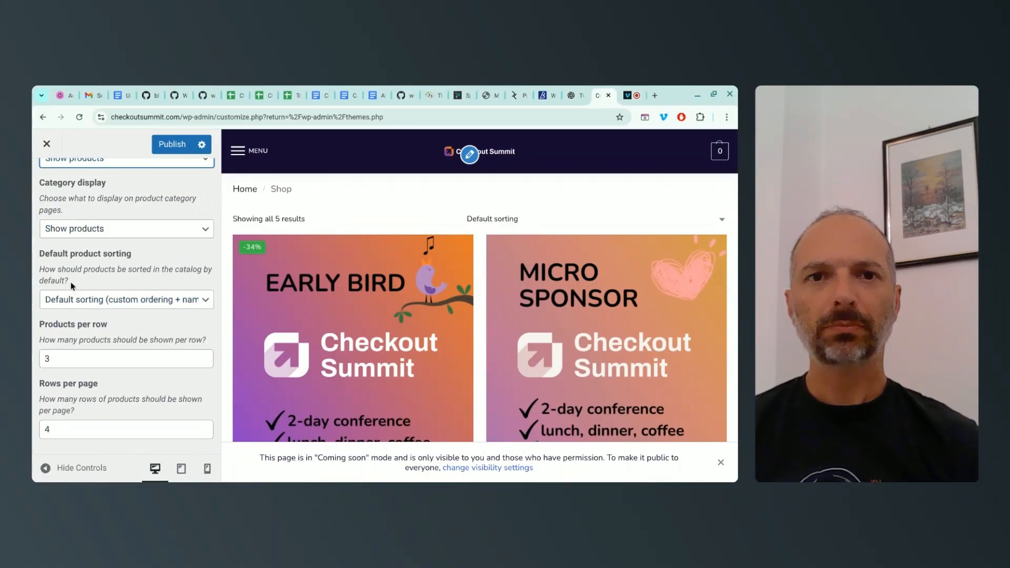
{"action": "scroll", "coordinate": [635, 219], "scroll_direction": "down", "scroll_amount": 1}
{"action": "scroll", "coordinate": [636, 220], "scroll_direction": "down", "scroll_amount": 9}
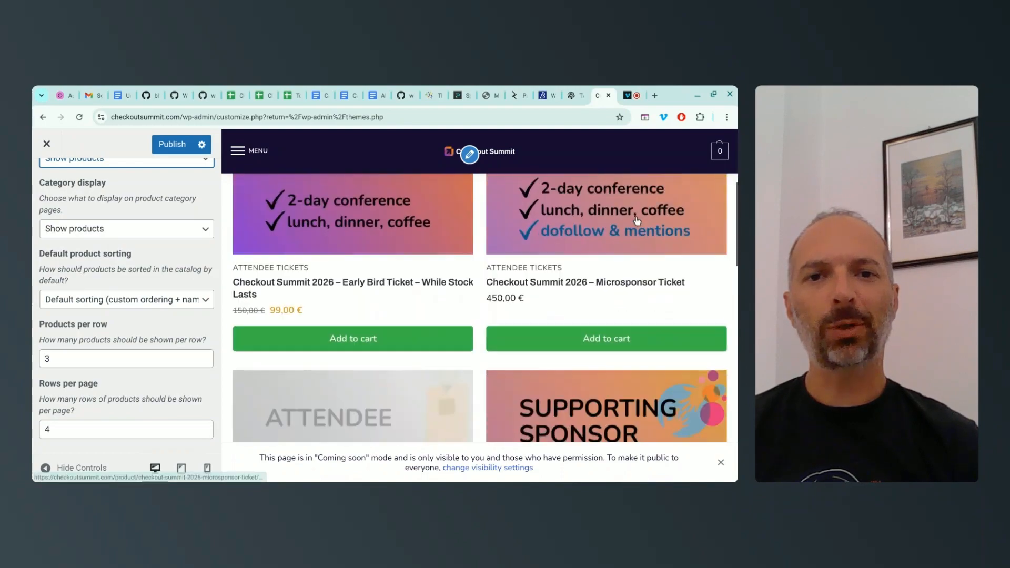
{"action": "scroll", "coordinate": [629, 262], "scroll_direction": "up", "scroll_amount": 10}
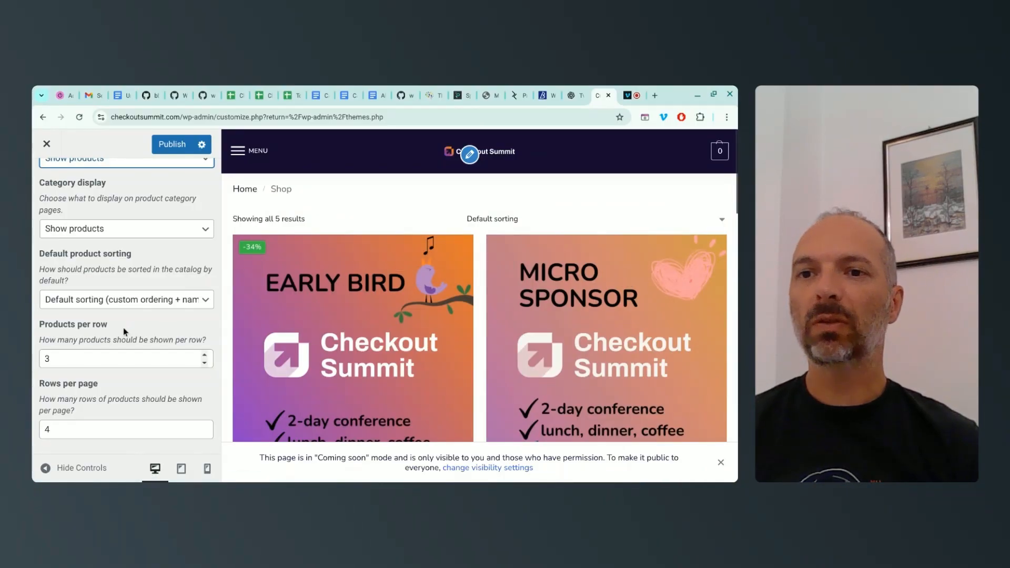
Step: Hide the customizer controls and examine the attendee and sponsor tickets on the full-width shop page
{"action": "left_click", "coordinate": [53, 468]}
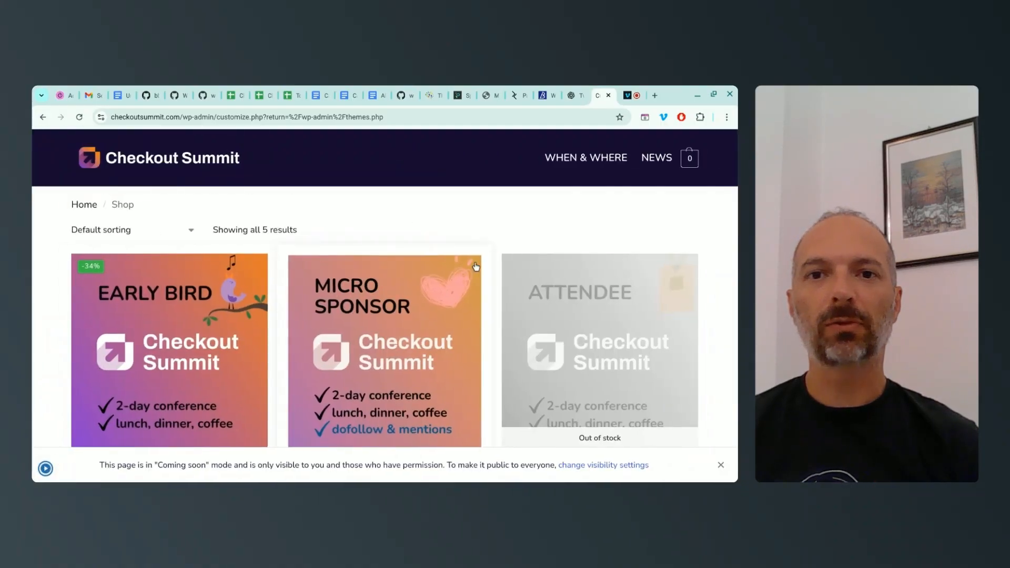
{"action": "scroll", "coordinate": [586, 232], "scroll_direction": "down", "scroll_amount": 1}
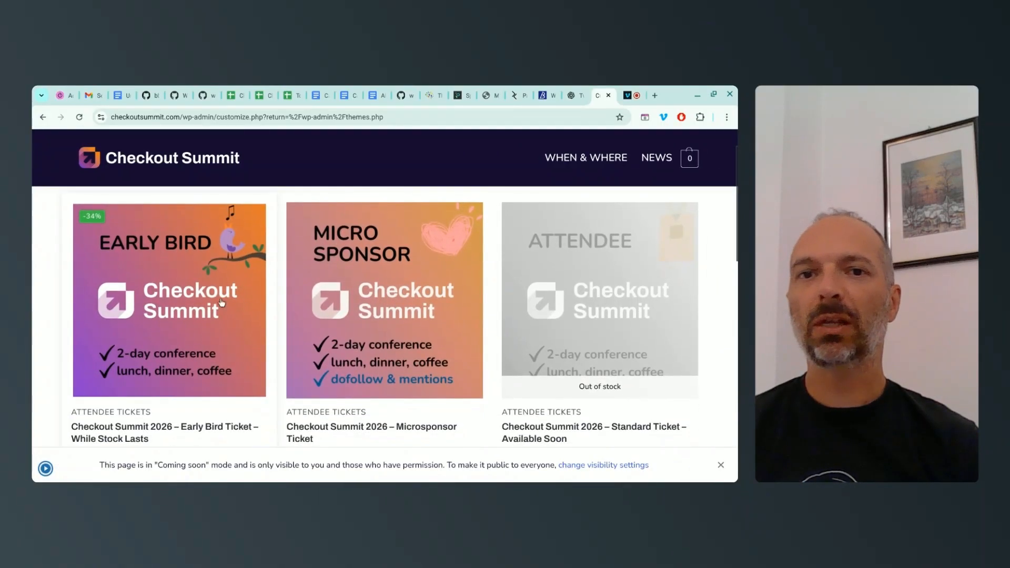
{"action": "scroll", "coordinate": [653, 294], "scroll_direction": "down", "scroll_amount": 1}
{"action": "scroll", "coordinate": [653, 294], "scroll_direction": "down", "scroll_amount": 1}
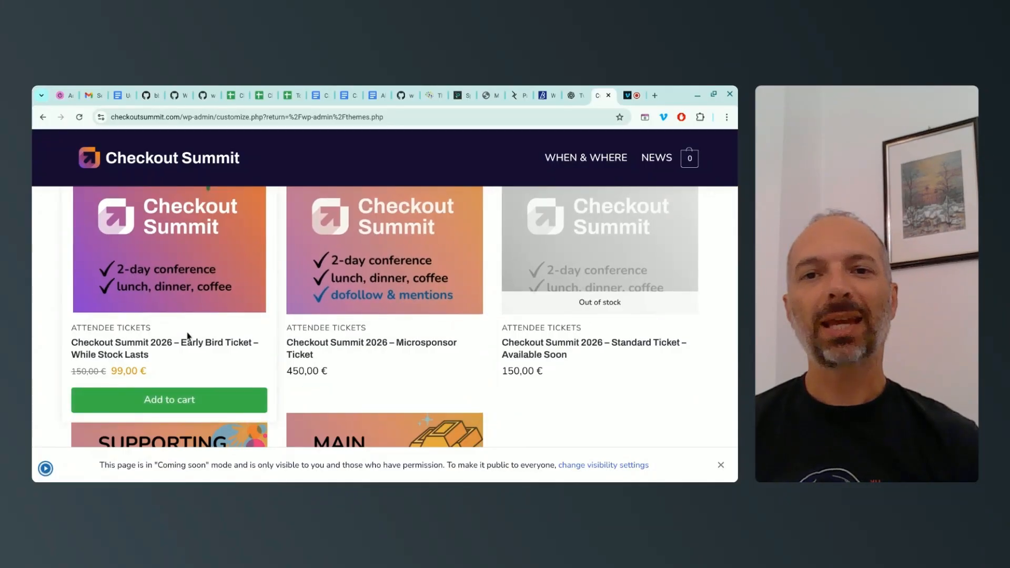
{"action": "scroll", "coordinate": [384, 316], "scroll_direction": "up", "scroll_amount": 1}
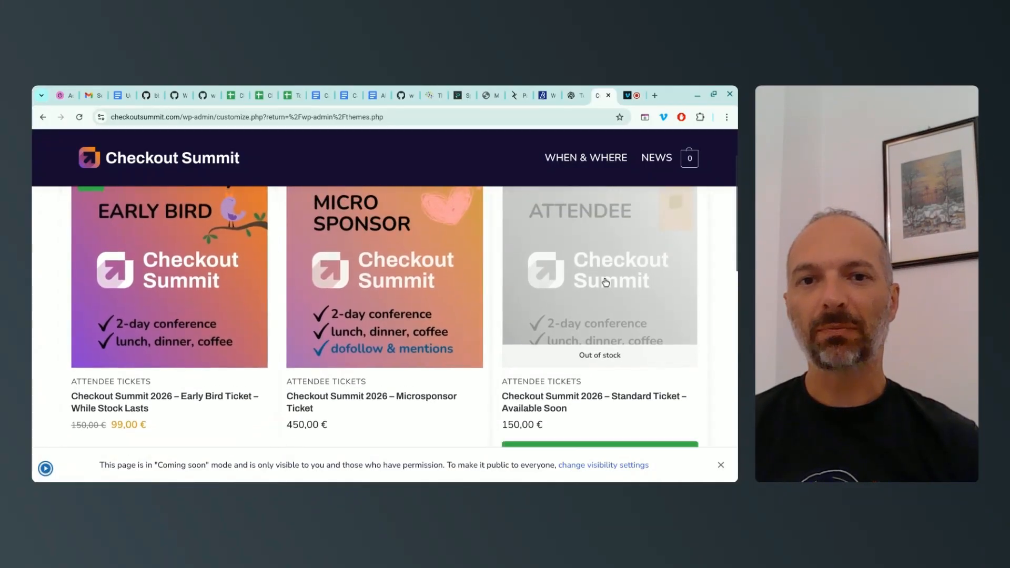
{"action": "scroll", "coordinate": [603, 298], "scroll_direction": "down", "scroll_amount": 4}
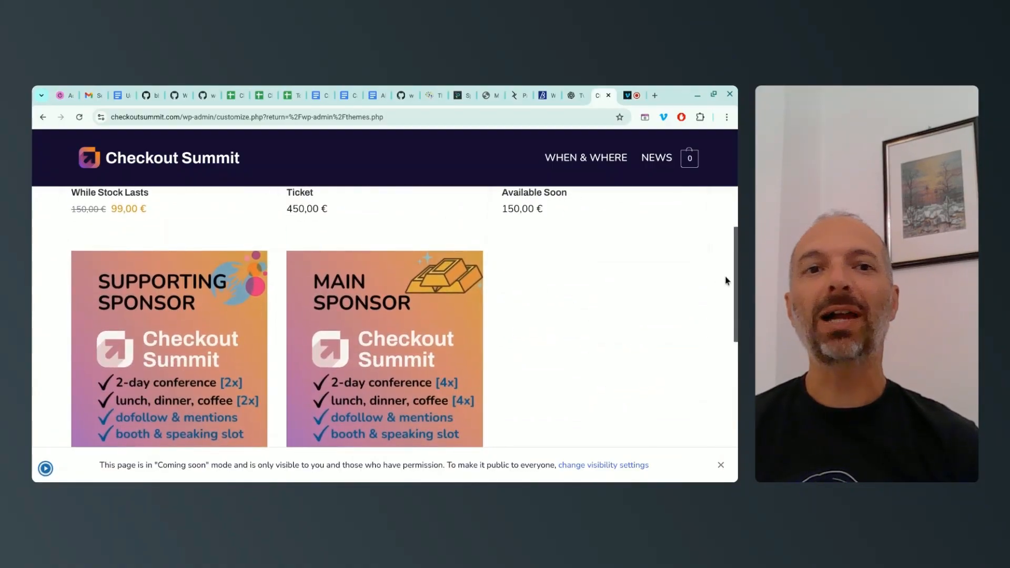
{"action": "scroll", "coordinate": [719, 316], "scroll_direction": "down", "scroll_amount": 2}
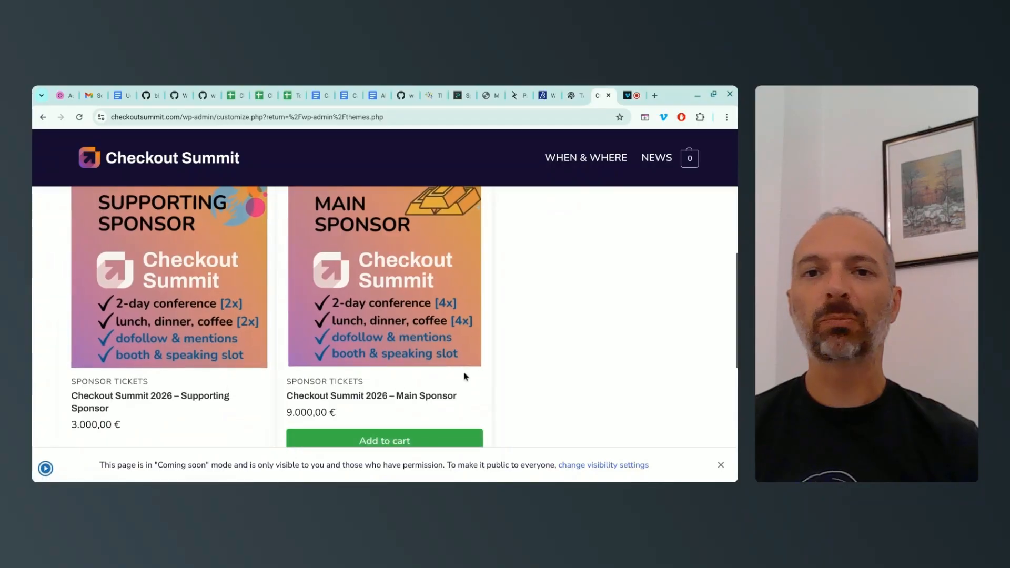
{"action": "scroll", "coordinate": [526, 368], "scroll_direction": "up", "scroll_amount": 5}
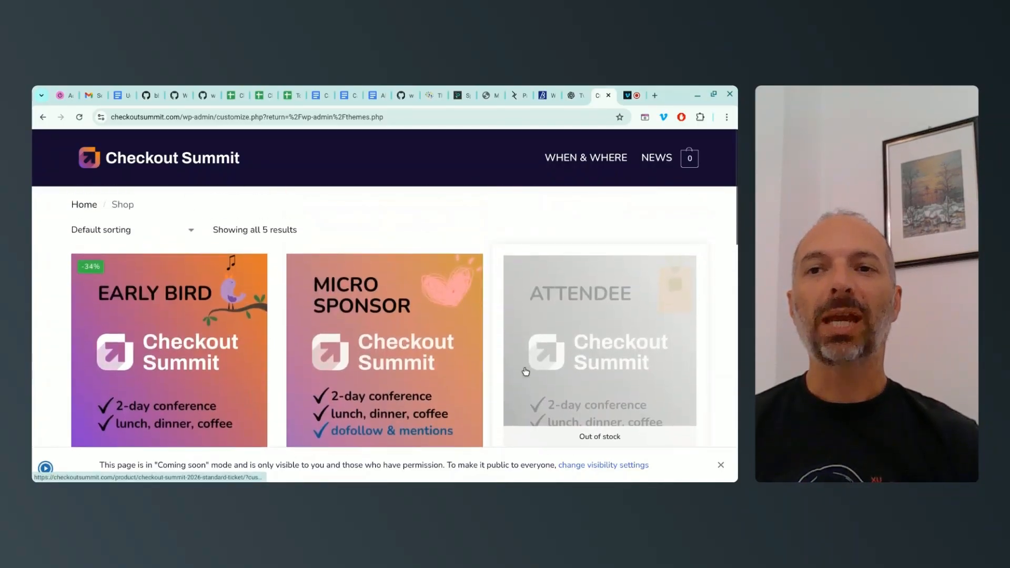
Step: Restore the customizer controls and return to the beginning of the Product Catalog settings
{"action": "left_click", "coordinate": [45, 468]}
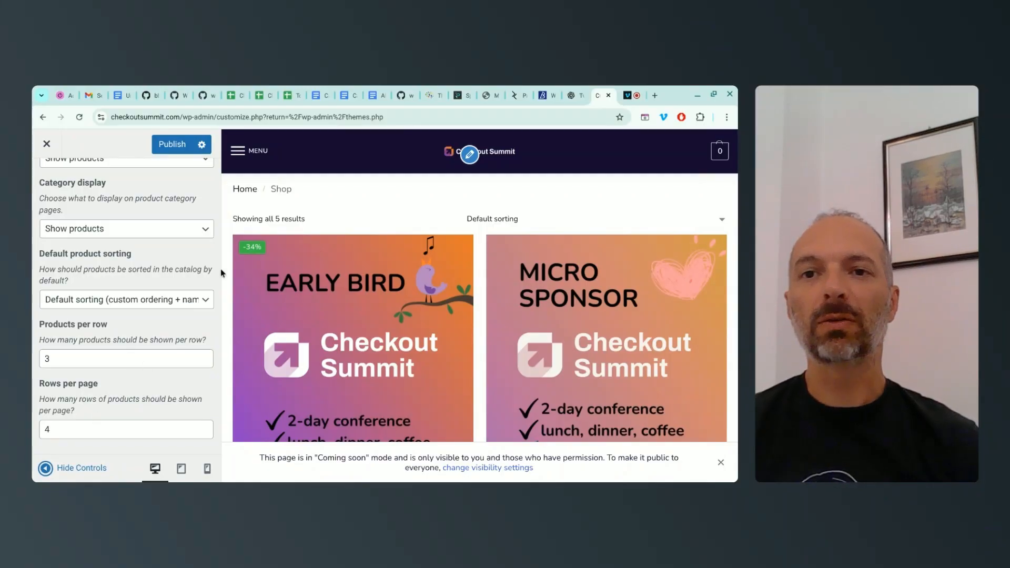
{"action": "scroll", "coordinate": [225, 262], "scroll_direction": "down", "scroll_amount": 1}
{"action": "scroll", "coordinate": [224, 261], "scroll_direction": "down", "scroll_amount": 6}
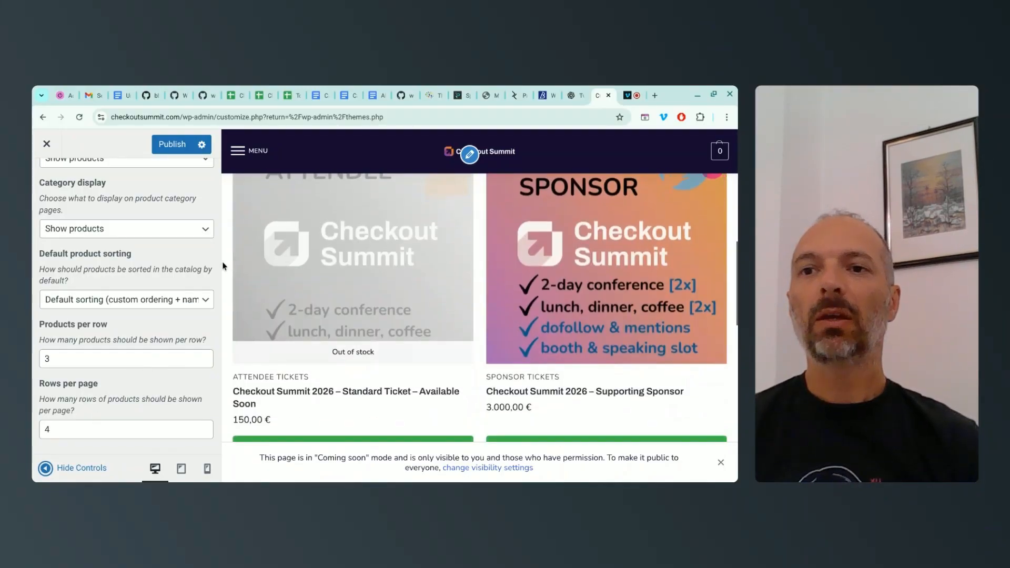
{"action": "scroll", "coordinate": [185, 338], "scroll_direction": "up", "scroll_amount": 3}
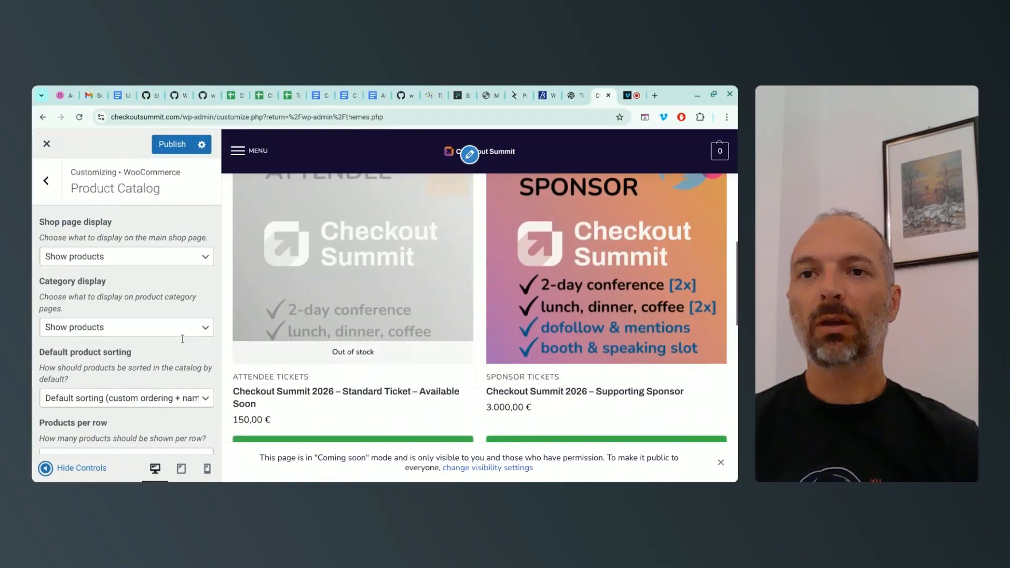
Step: Open the WooCommerce Product Images settings and review the image width, thumbnail width and thumbnail cropping options
{"action": "left_click", "coordinate": [46, 183]}
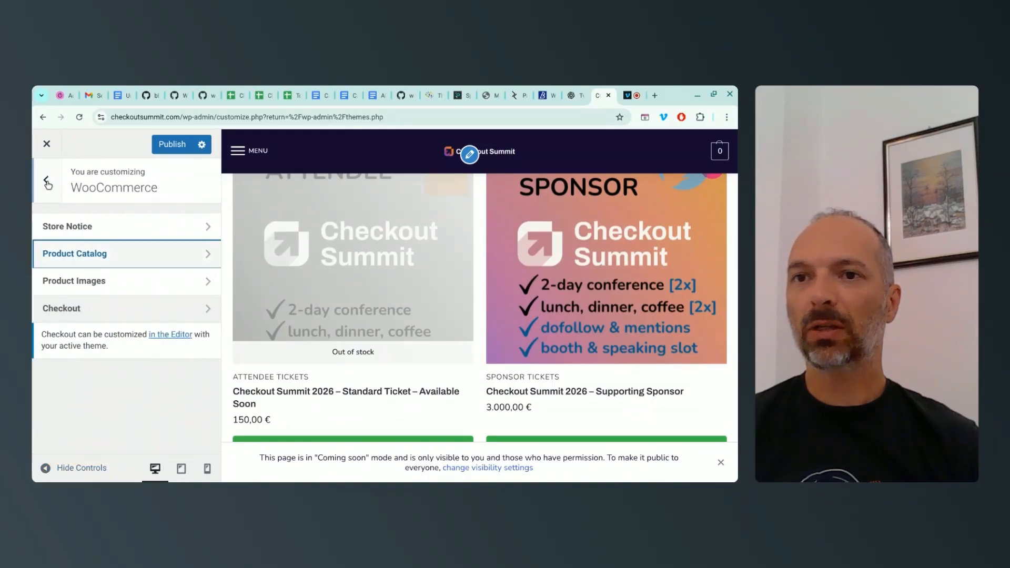
{"action": "left_click", "coordinate": [83, 282]}
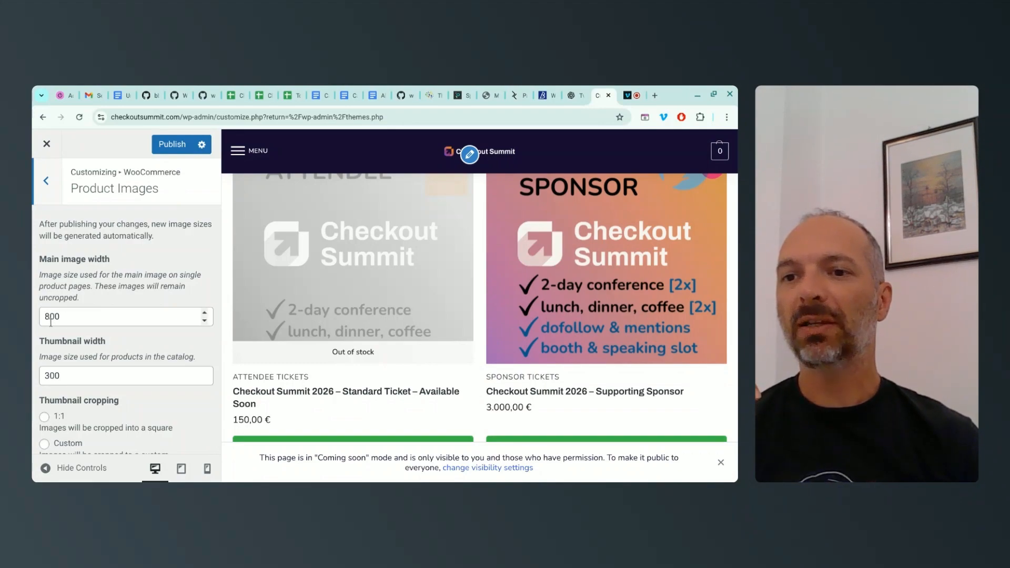
{"action": "scroll", "coordinate": [93, 309], "scroll_direction": "down", "scroll_amount": 2}
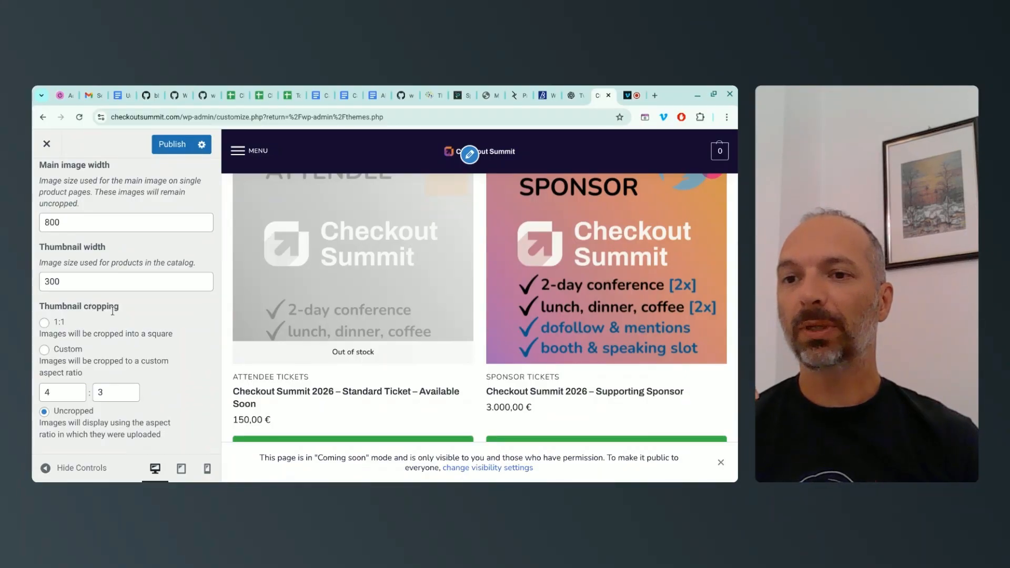
{"action": "scroll", "coordinate": [87, 252], "scroll_direction": "up", "scroll_amount": 2}
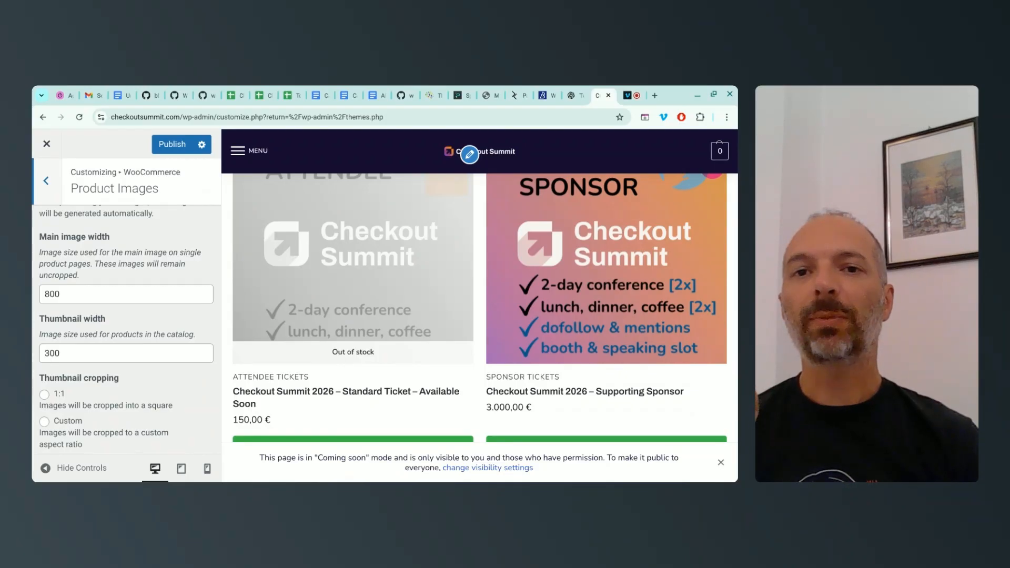
{"action": "scroll", "coordinate": [49, 186], "scroll_direction": "up", "scroll_amount": 1}
Step: Return to the WooCommerce sections, open the checkout page's editor in a new tab and look over its checkout form
{"action": "left_click", "coordinate": [47, 181]}
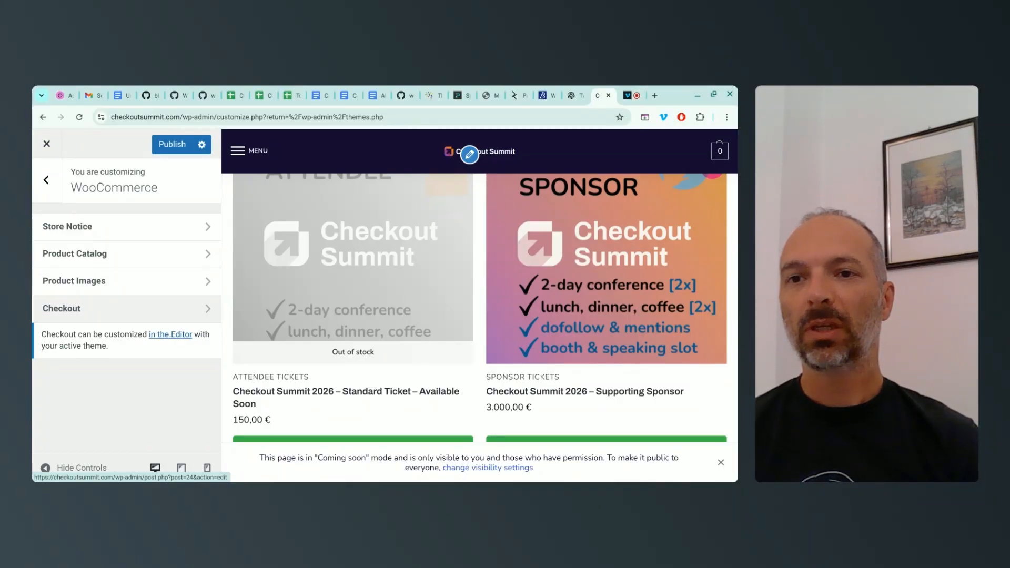
{"action": "right_click", "coordinate": [169, 335]}
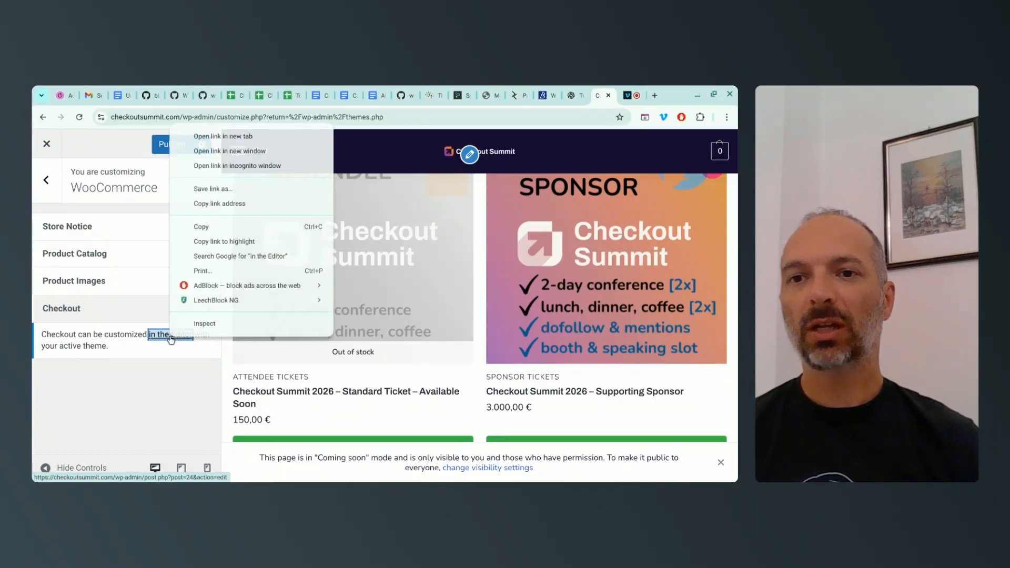
{"action": "left_click", "coordinate": [223, 138]}
{"action": "left_click", "coordinate": [605, 100]}
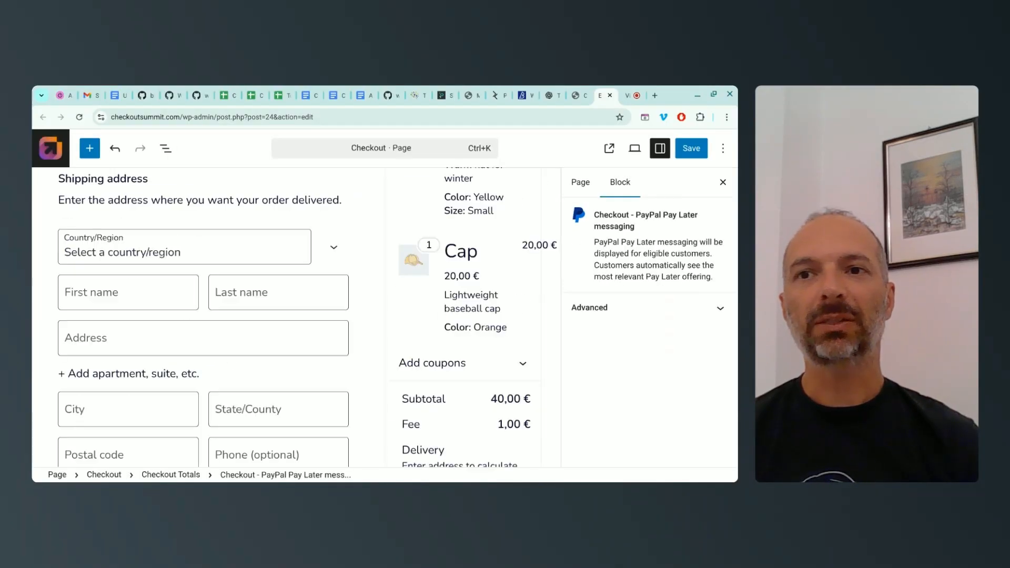
{"action": "scroll", "coordinate": [521, 276], "scroll_direction": "up", "scroll_amount": 4}
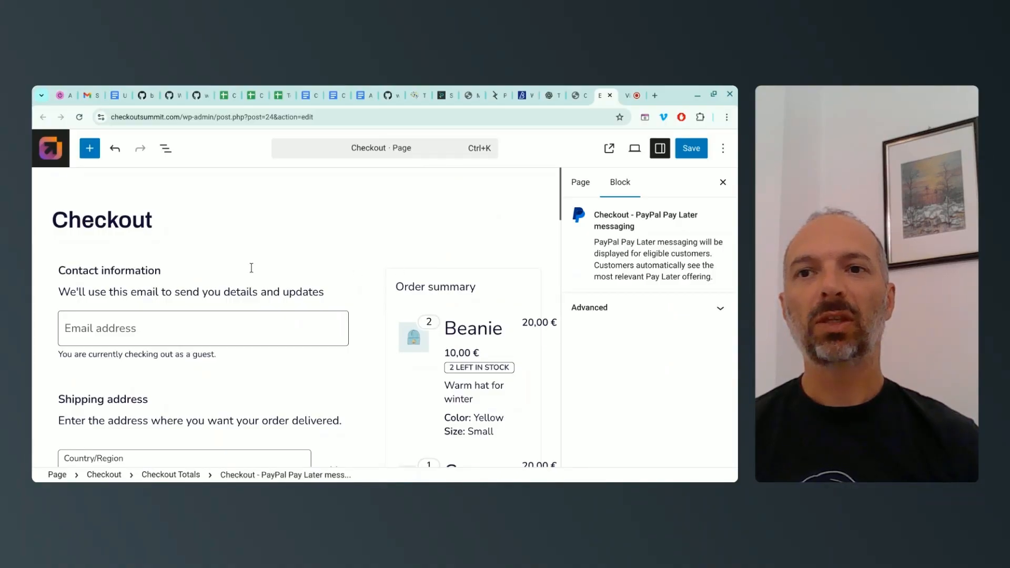
{"action": "scroll", "coordinate": [343, 248], "scroll_direction": "down", "scroll_amount": 5}
{"action": "scroll", "coordinate": [343, 250], "scroll_direction": "down", "scroll_amount": 10}
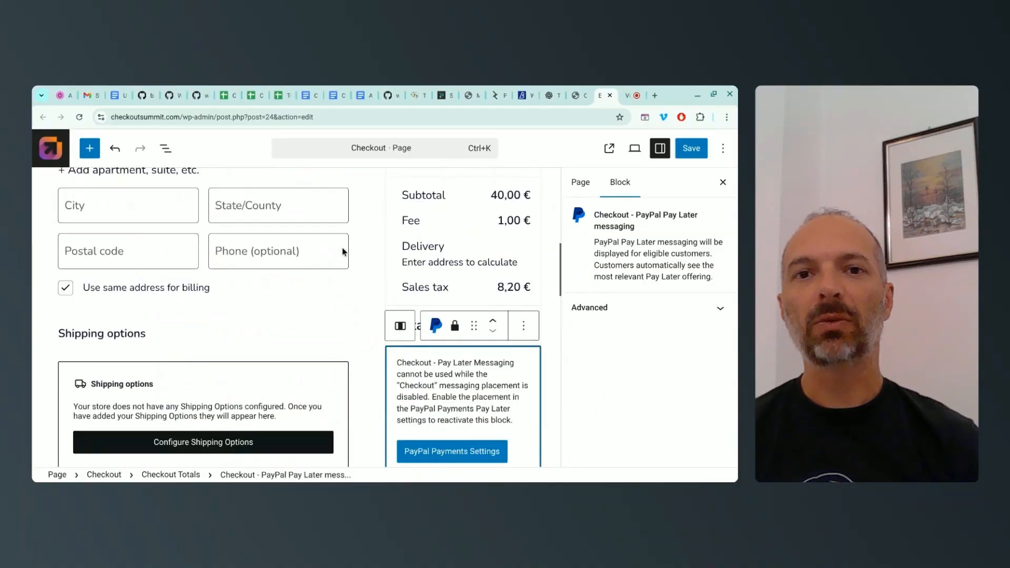
{"action": "scroll", "coordinate": [343, 254], "scroll_direction": "down", "scroll_amount": 5}
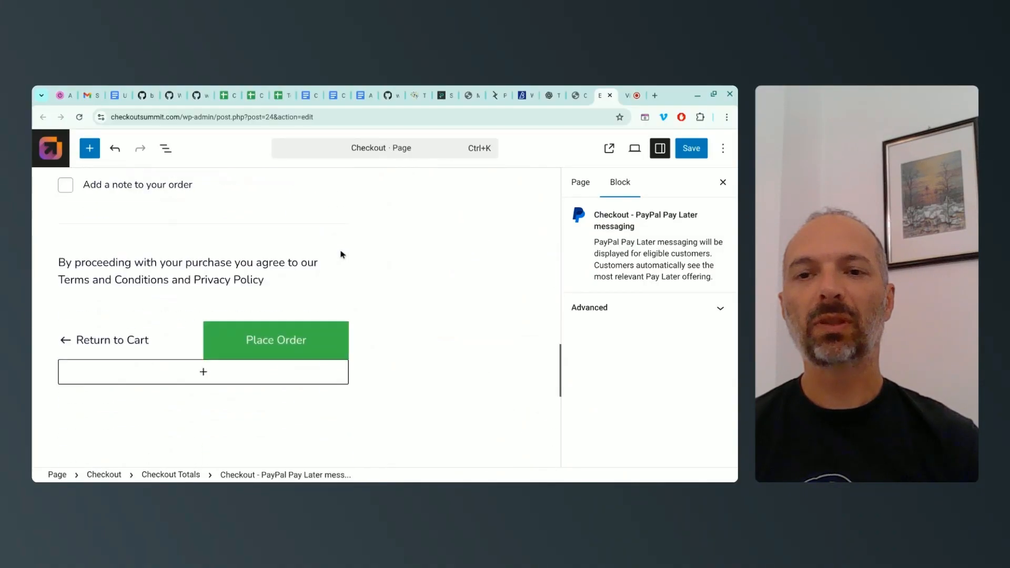
Step: Delete the whole Checkout block from the Checkout page
{"action": "scroll", "coordinate": [342, 254], "scroll_direction": "up", "scroll_amount": 15}
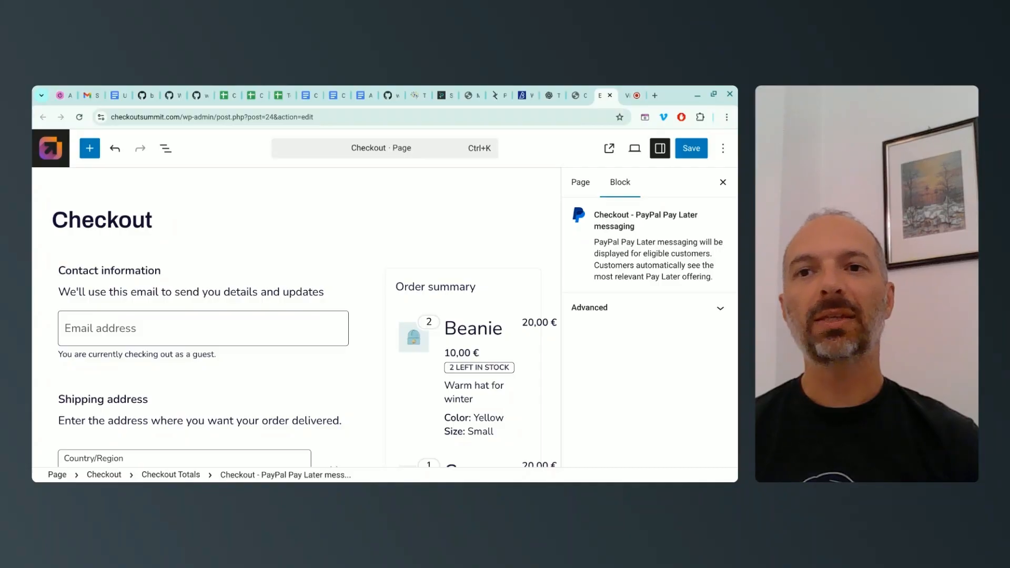
{"action": "left_click", "coordinate": [337, 262]}
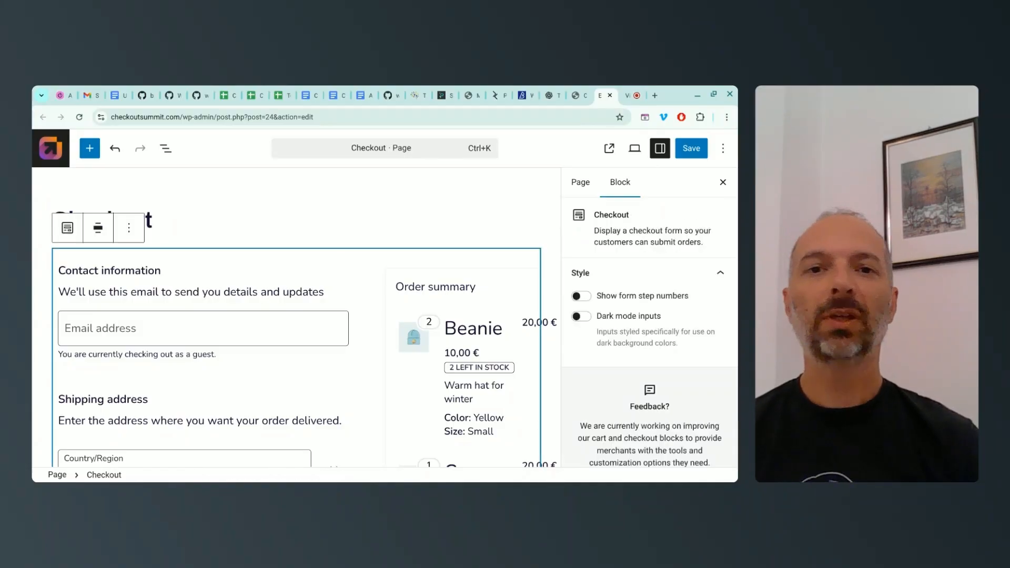
{"action": "key", "text": "Delete"}
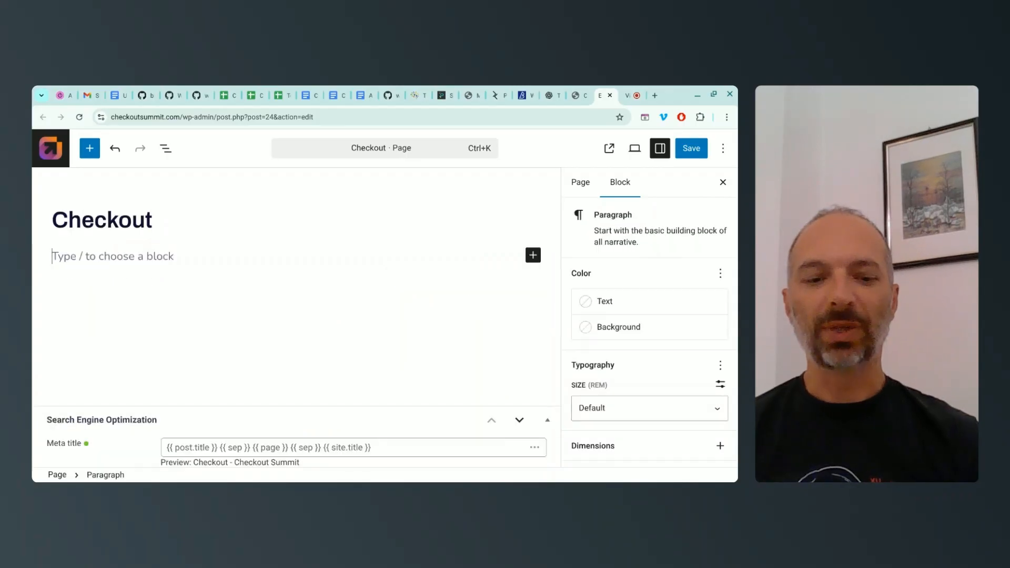
Step: Insert the Classic Checkout block into the empty Checkout page and save the page
{"action": "type", "text": "/le"}
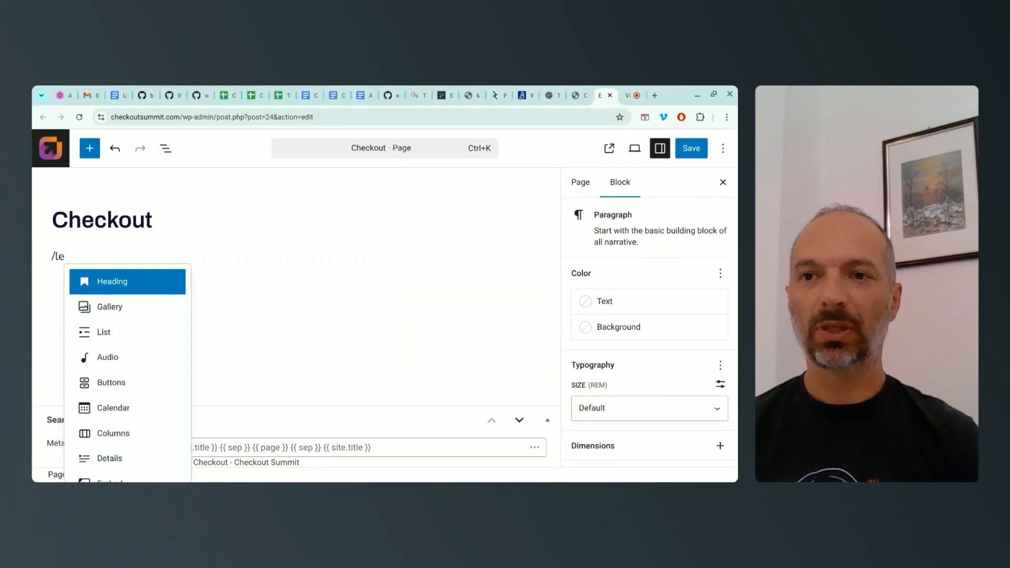
{"action": "type", "text": "gac"}
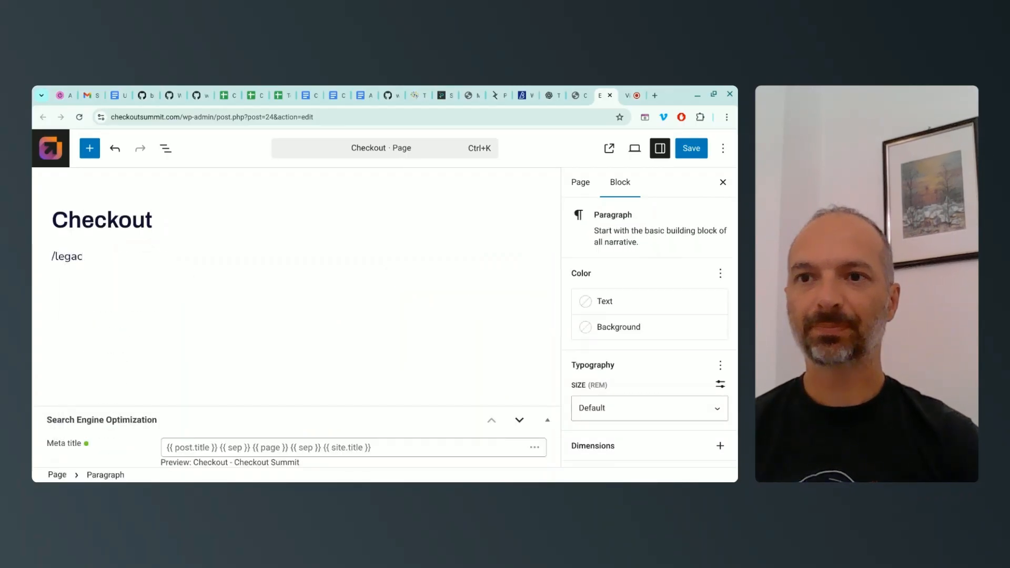
{"action": "key", "text": "BackSpace"}
{"action": "key", "text": "BackSpace"}
{"action": "key", "text": "BackSpace"}
{"action": "key", "text": "BackSpace"}
{"action": "type", "text": "check"}
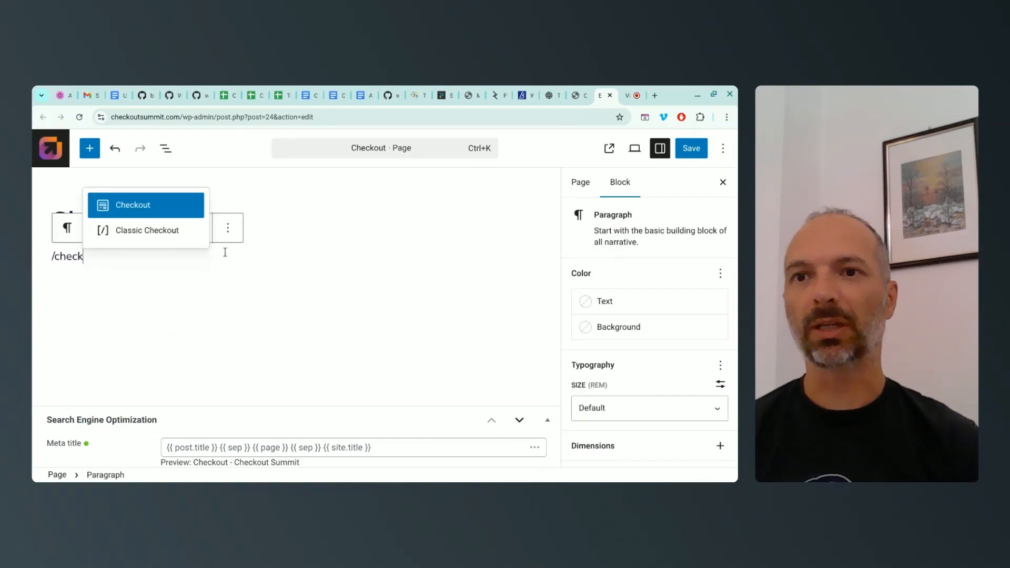
{"action": "left_click", "coordinate": [135, 230]}
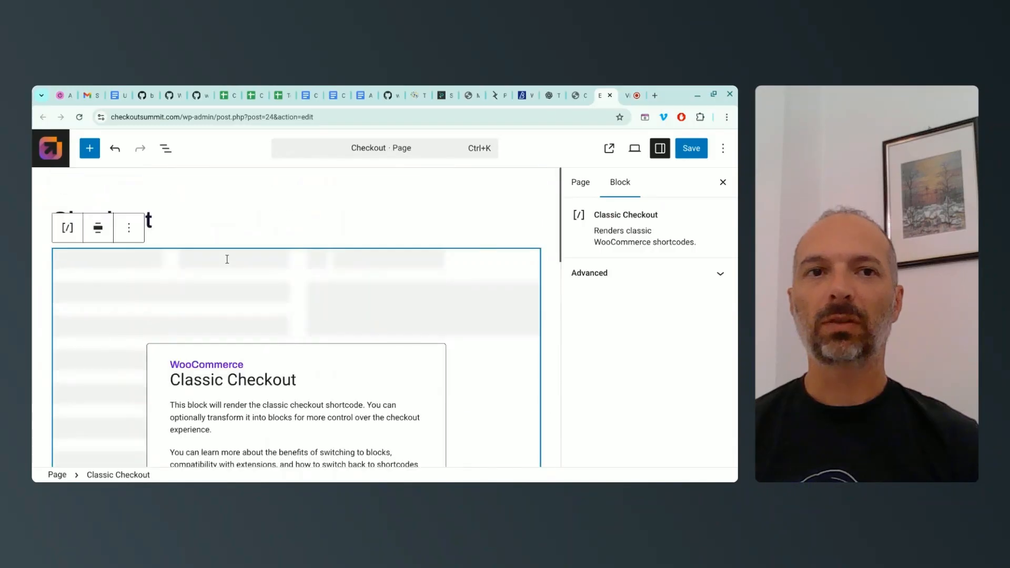
{"action": "key", "text": "ctrl+s"}
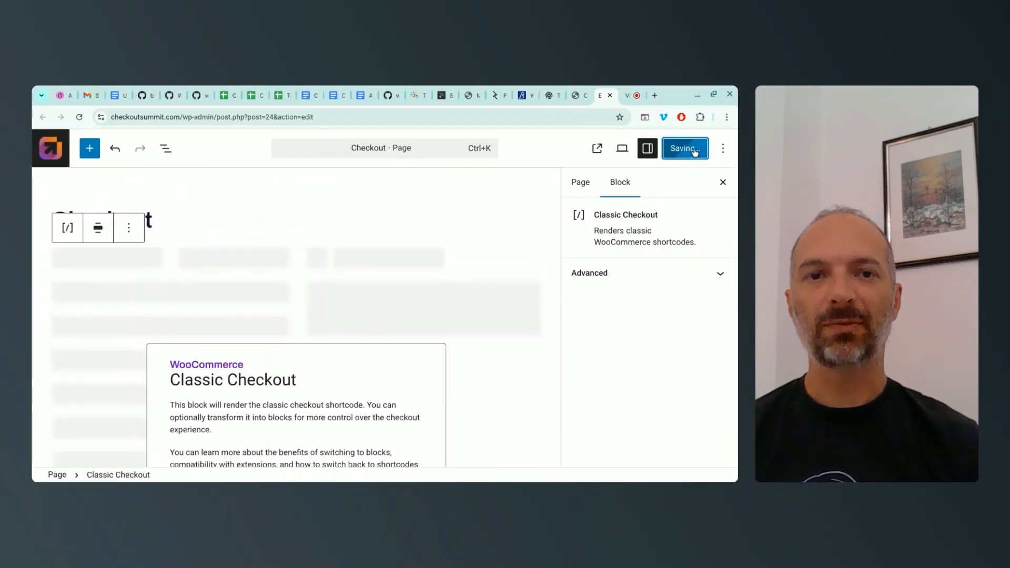
Step: Switch back to the customizer, reload it and open the WooCommerce Checkout settings
{"action": "left_click", "coordinate": [578, 98]}
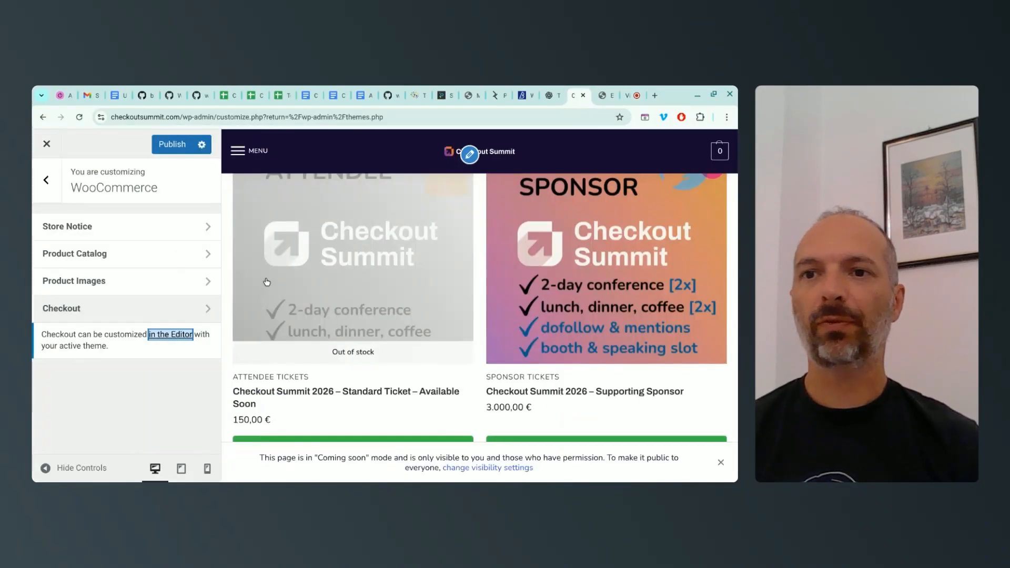
{"action": "key", "text": "ctrl+r"}
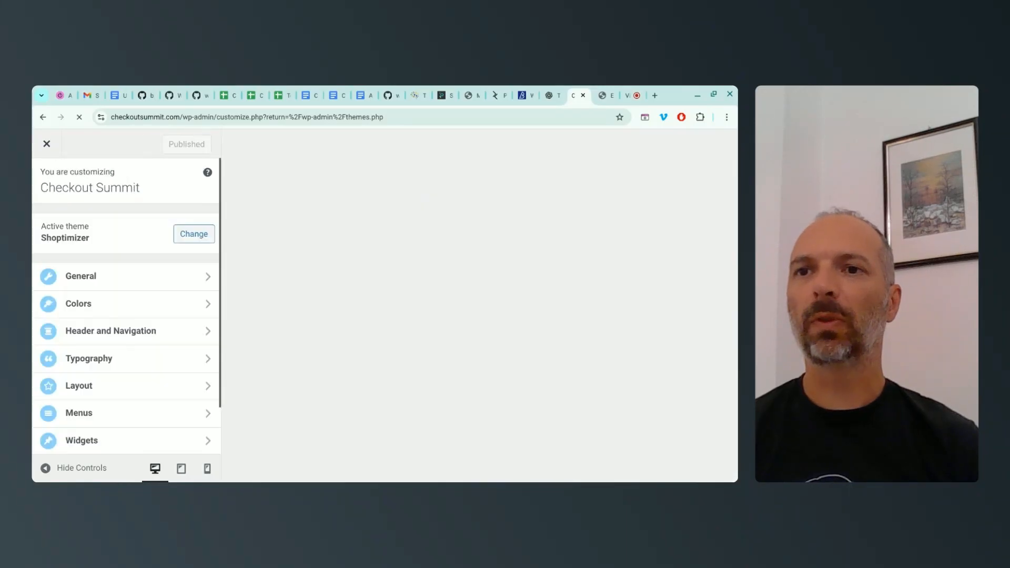
{"action": "scroll", "coordinate": [136, 282], "scroll_direction": "down", "scroll_amount": 1}
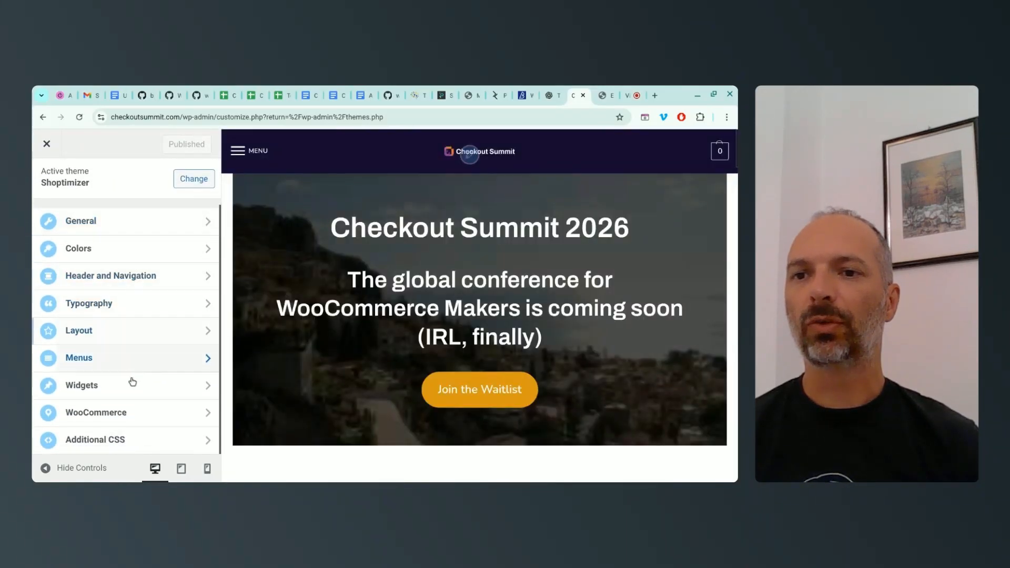
{"action": "left_click", "coordinate": [125, 414]}
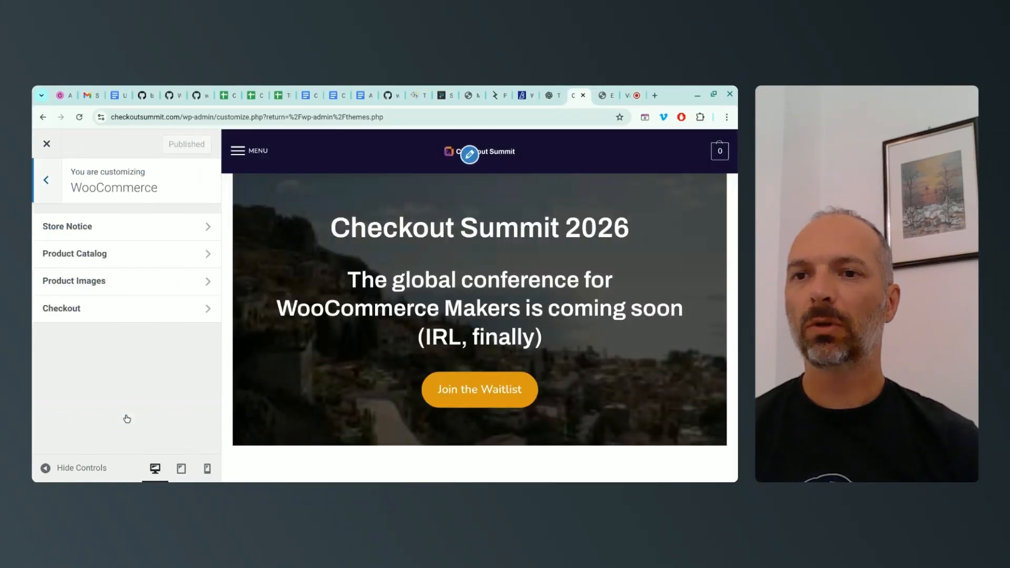
{"action": "left_click", "coordinate": [75, 309]}
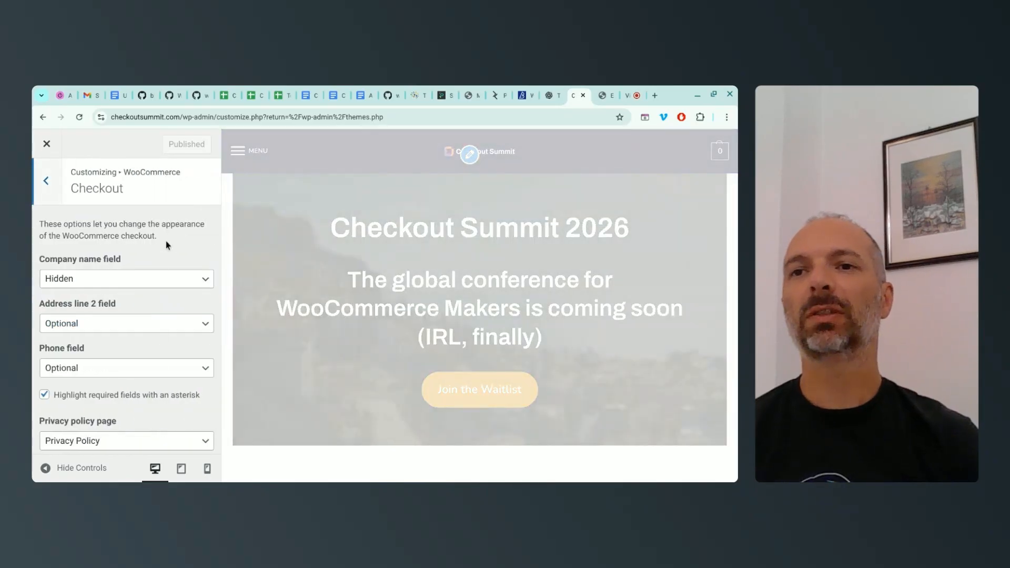
Step: Review the Checkout options for the company, address line 2 and phone fields, required-field asterisks and policy pages, alongside the previewed checkout form
{"action": "scroll", "coordinate": [166, 245], "scroll_direction": "down", "scroll_amount": 4}
{"action": "scroll", "coordinate": [145, 270], "scroll_direction": "up", "scroll_amount": 3}
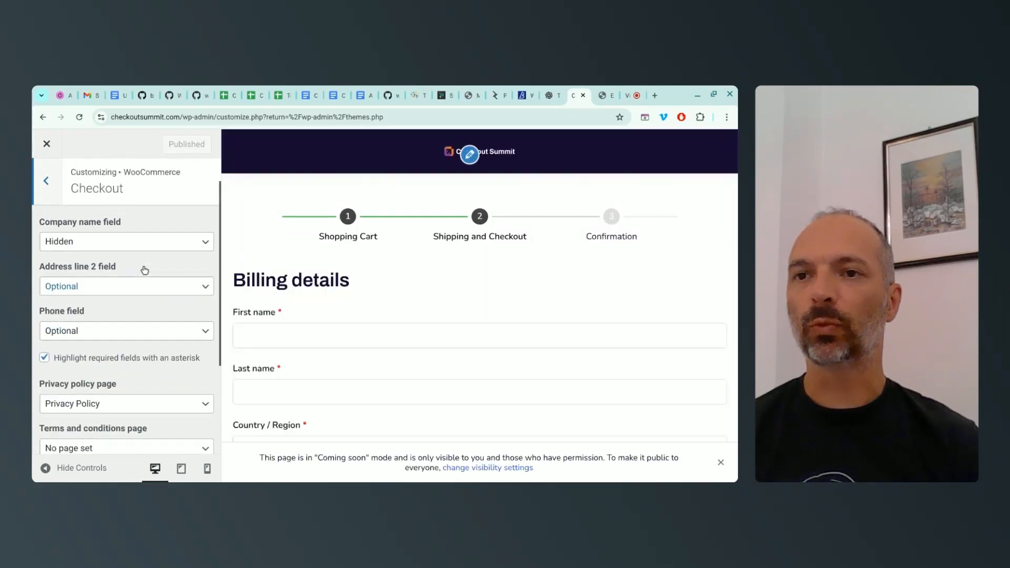
{"action": "scroll", "coordinate": [145, 270], "scroll_direction": "up", "scroll_amount": 1}
{"action": "scroll", "coordinate": [377, 241], "scroll_direction": "down", "scroll_amount": 1}
{"action": "scroll", "coordinate": [94, 226], "scroll_direction": "down", "scroll_amount": 1}
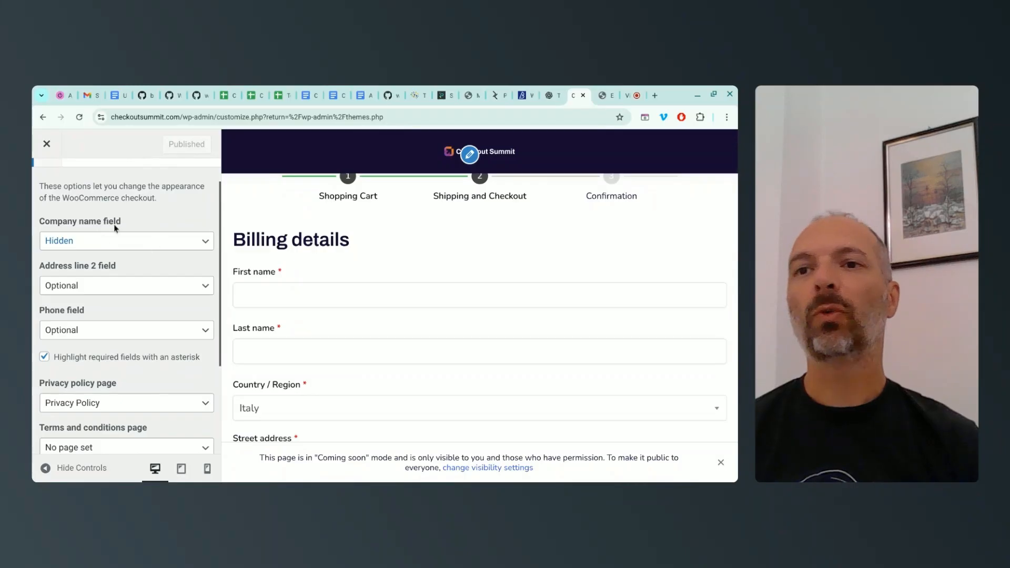
{"action": "scroll", "coordinate": [142, 241], "scroll_direction": "down", "scroll_amount": 1}
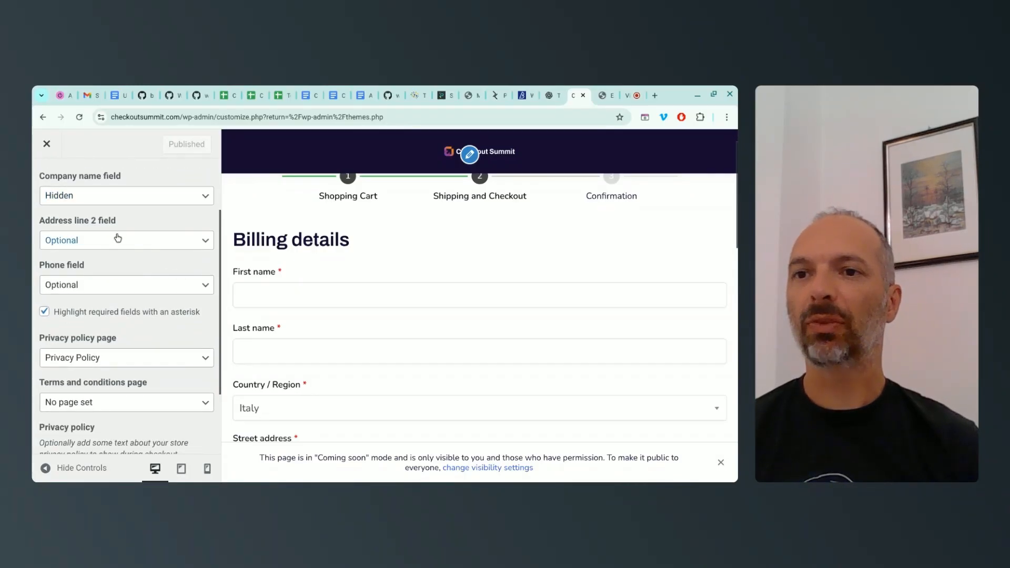
{"action": "scroll", "coordinate": [116, 238], "scroll_direction": "down", "scroll_amount": 1}
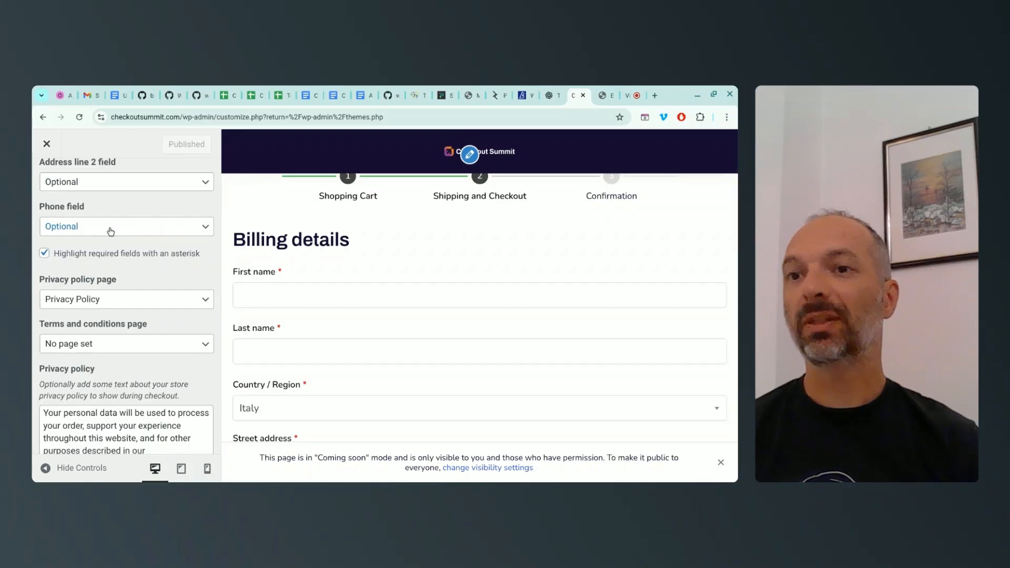
{"action": "scroll", "coordinate": [326, 269], "scroll_direction": "down", "scroll_amount": 5}
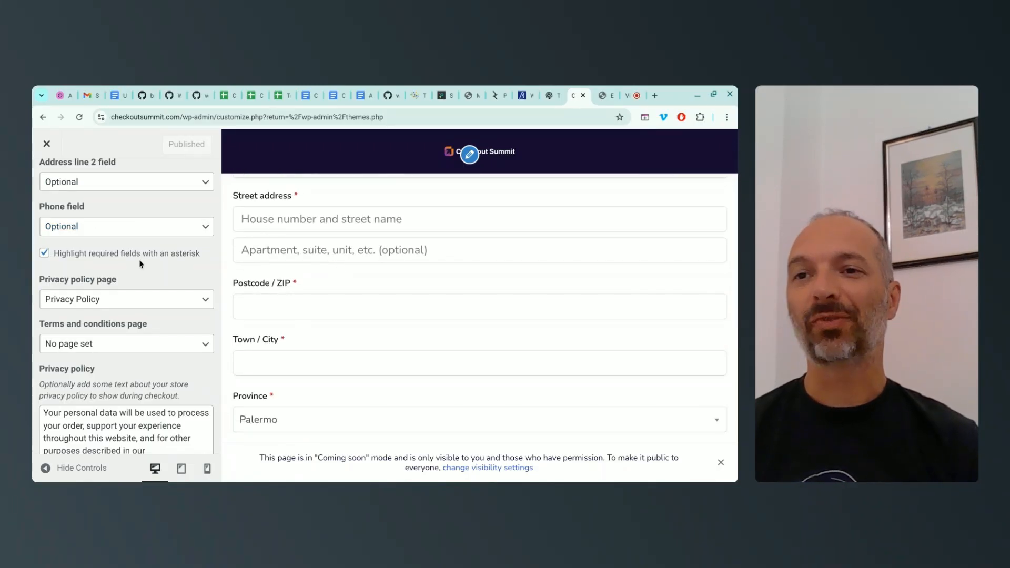
{"action": "scroll", "coordinate": [141, 265], "scroll_direction": "up", "scroll_amount": 2}
{"action": "scroll", "coordinate": [105, 258], "scroll_direction": "down", "scroll_amount": 2}
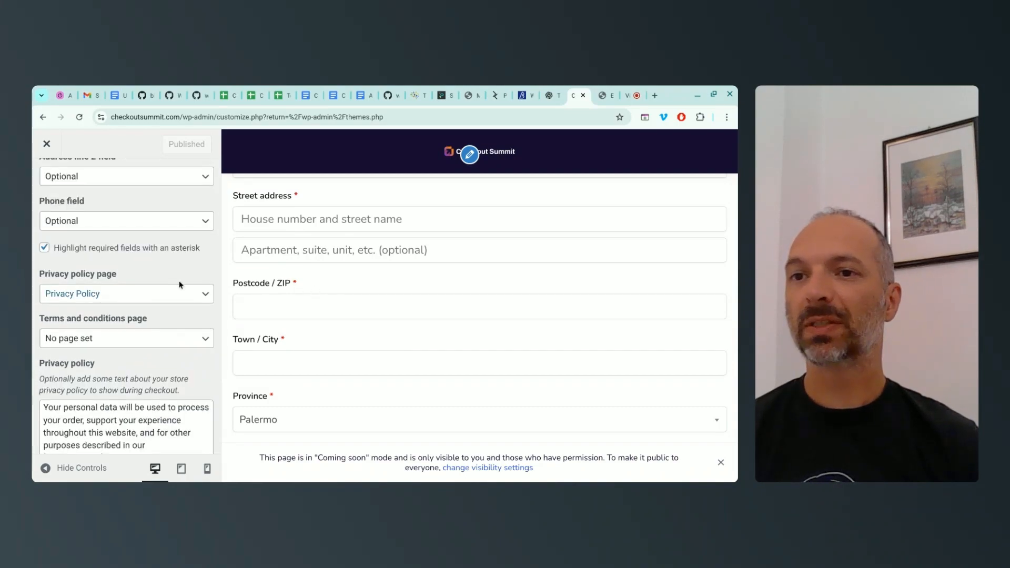
{"action": "scroll", "coordinate": [162, 264], "scroll_direction": "down", "scroll_amount": 2}
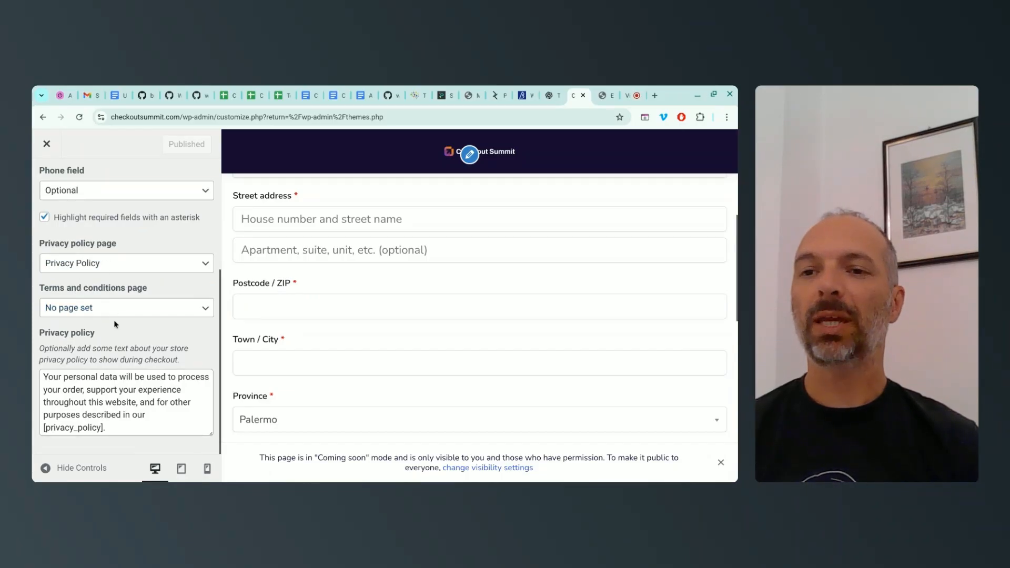
{"action": "scroll", "coordinate": [114, 320], "scroll_direction": "up", "scroll_amount": 3}
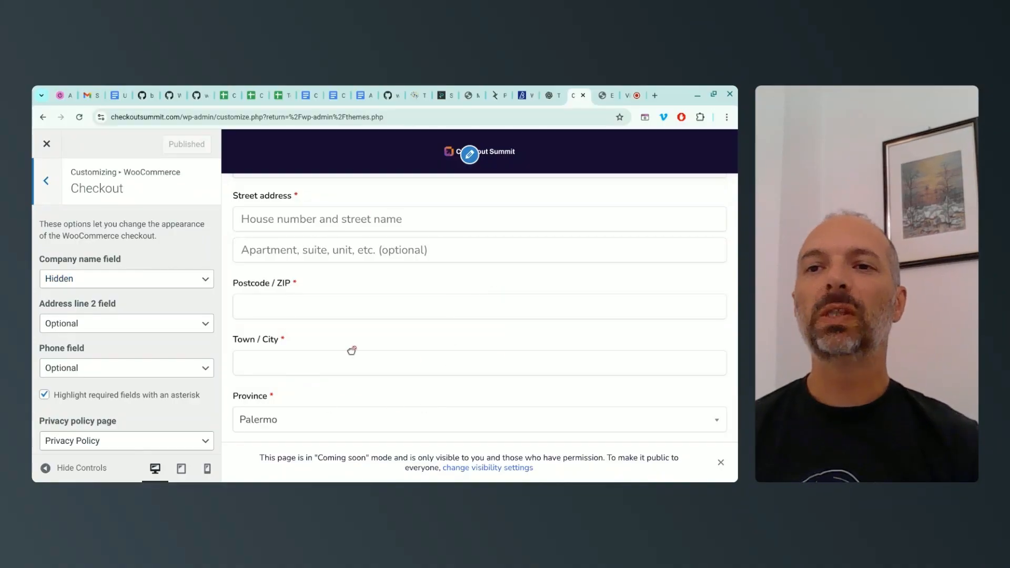
Step: Return to the main customizer sections, look at the General section's Site Logo settings and go back to the main sections
{"action": "left_click", "coordinate": [47, 183]}
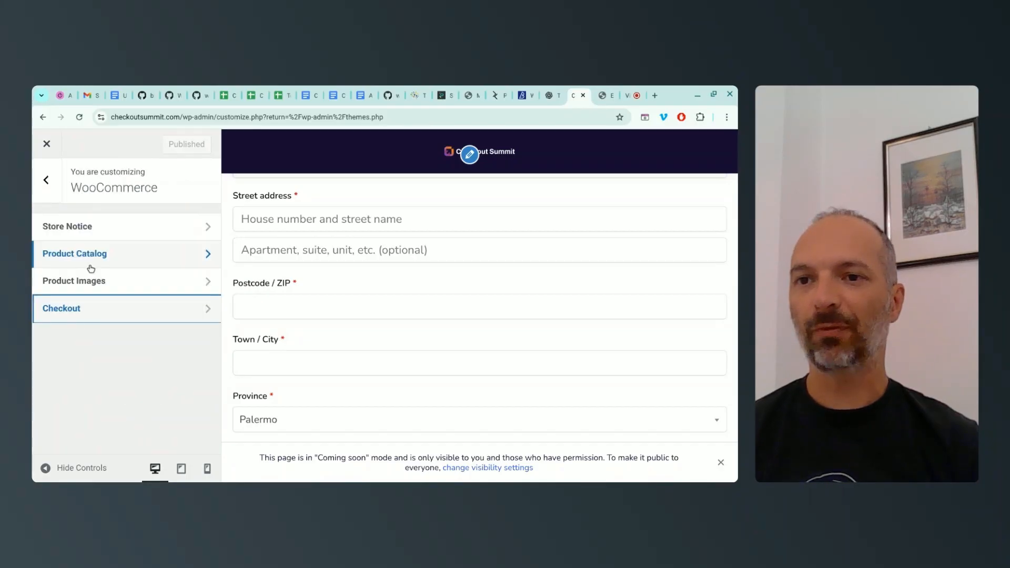
{"action": "left_click", "coordinate": [47, 182]}
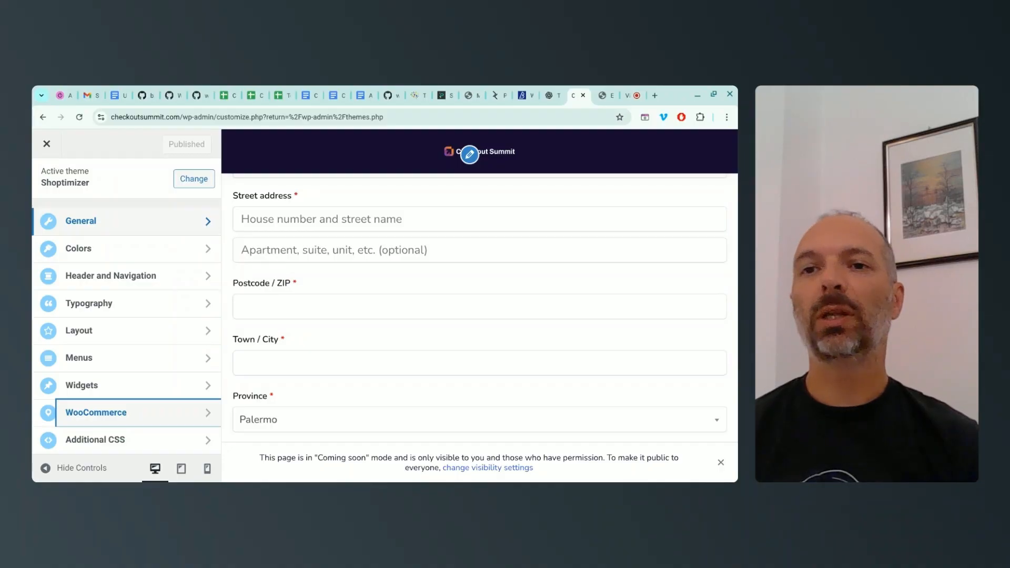
{"action": "left_click", "coordinate": [115, 226]}
{"action": "left_click", "coordinate": [101, 228]}
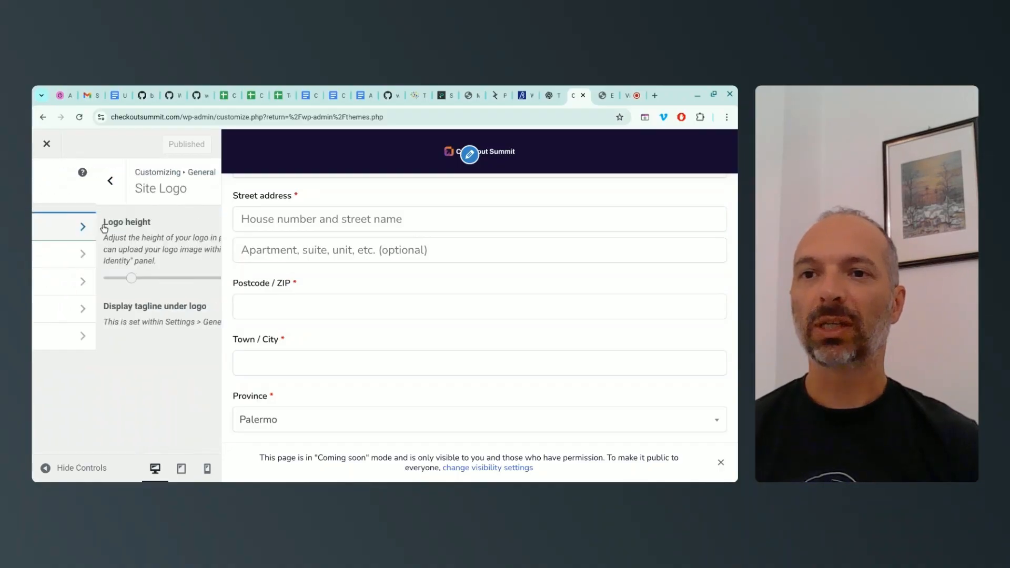
{"action": "left_click", "coordinate": [47, 181]}
{"action": "left_click", "coordinate": [47, 182]}
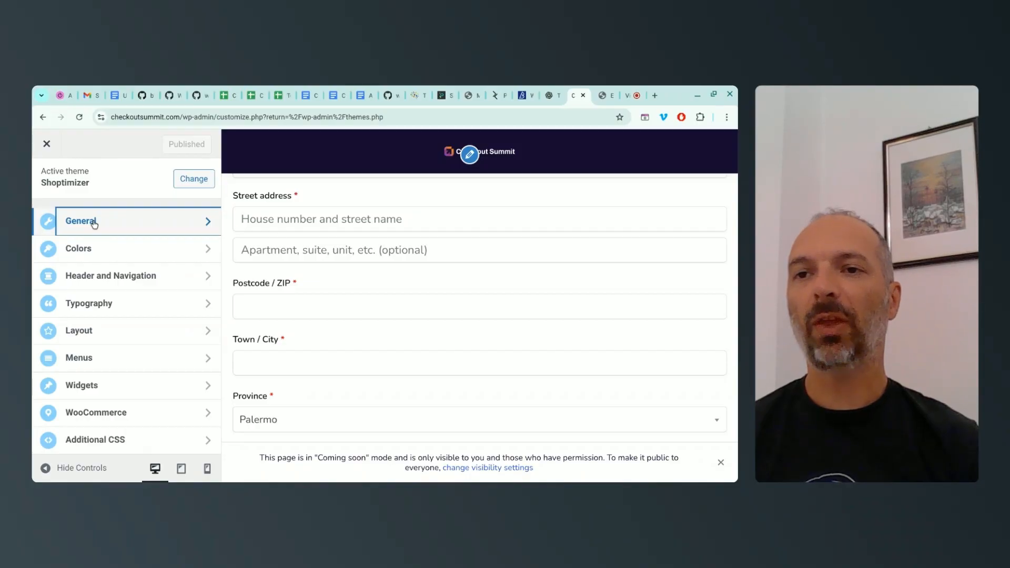
Step: Open the WooCommerce color settings and review the button, sale flash, ratings, product archive, single product, and cart and checkout colors
{"action": "left_click", "coordinate": [82, 249]}
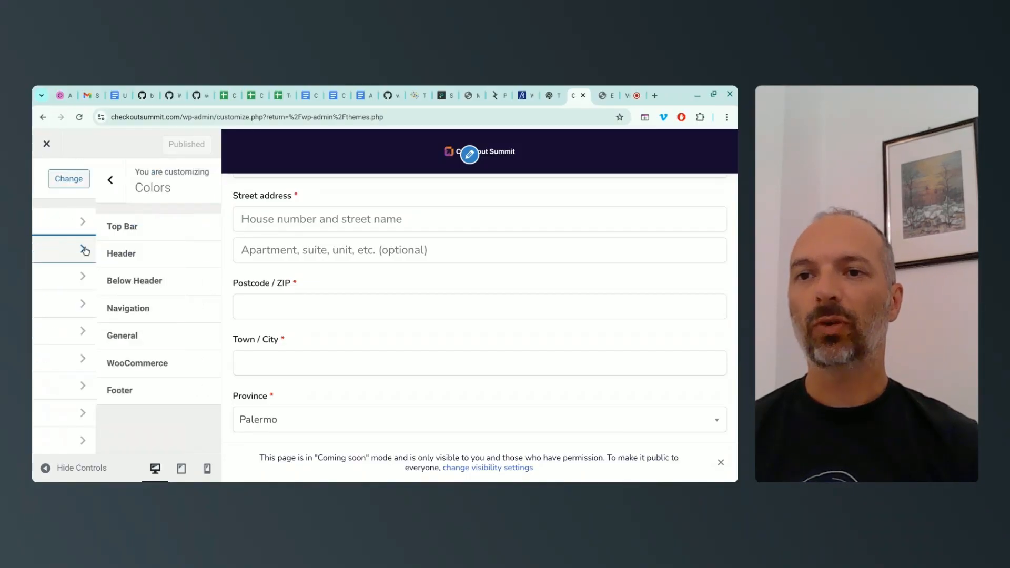
{"action": "left_click", "coordinate": [86, 364]}
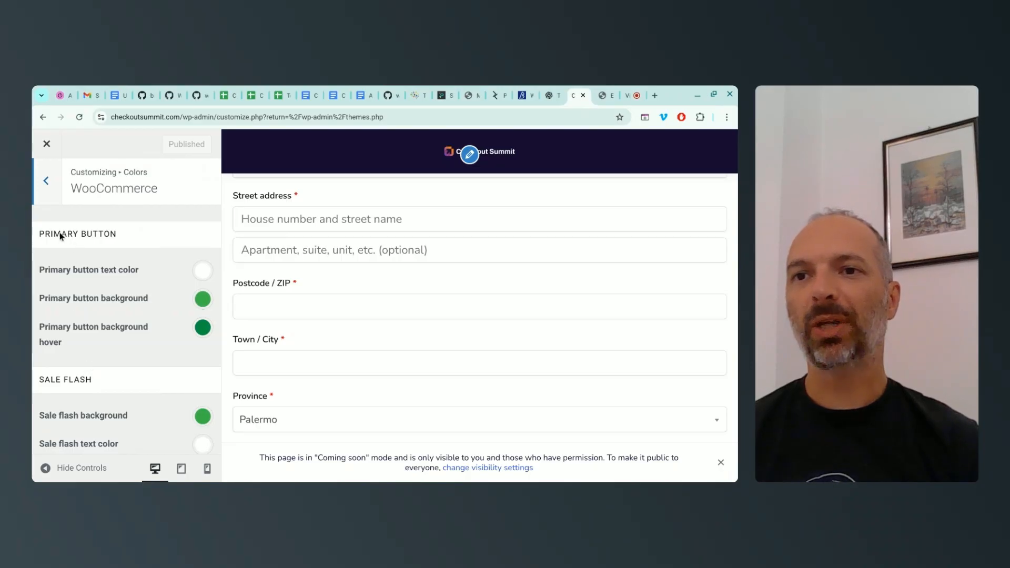
{"action": "scroll", "coordinate": [103, 295], "scroll_direction": "down", "scroll_amount": 5}
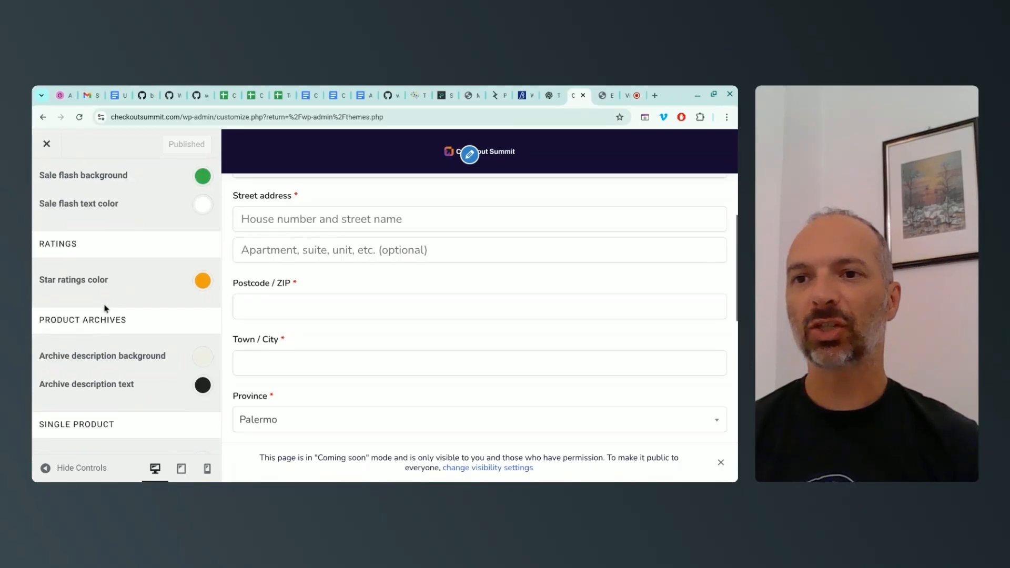
{"action": "scroll", "coordinate": [105, 284], "scroll_direction": "down", "scroll_amount": 3}
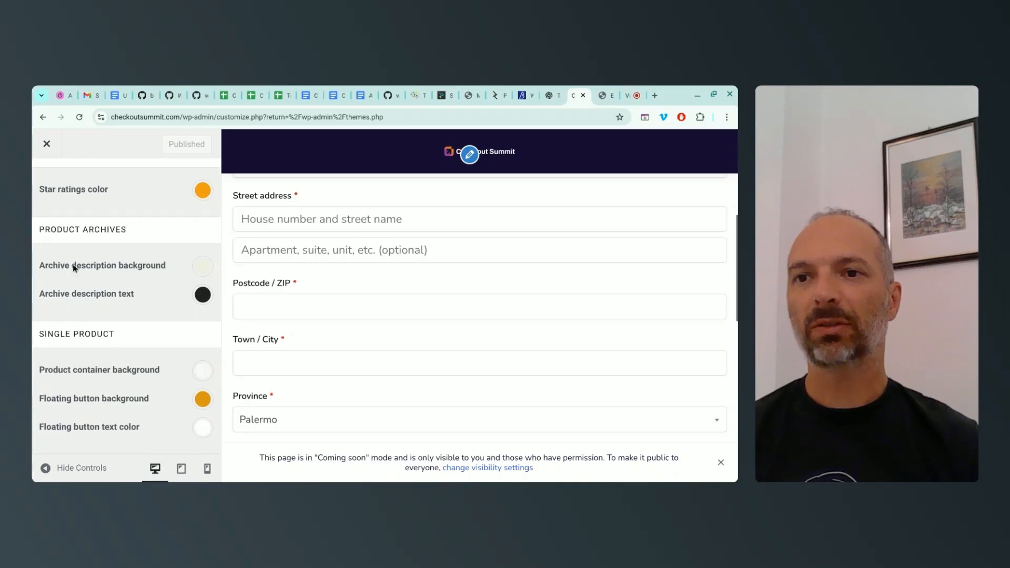
{"action": "scroll", "coordinate": [153, 331], "scroll_direction": "down", "scroll_amount": 4}
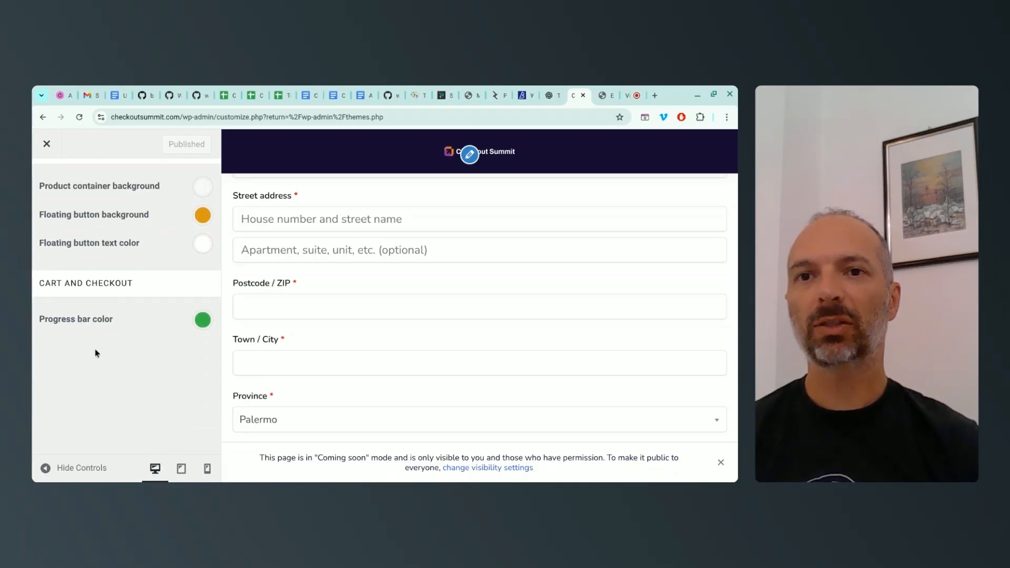
{"action": "scroll", "coordinate": [95, 353], "scroll_direction": "up", "scroll_amount": 10}
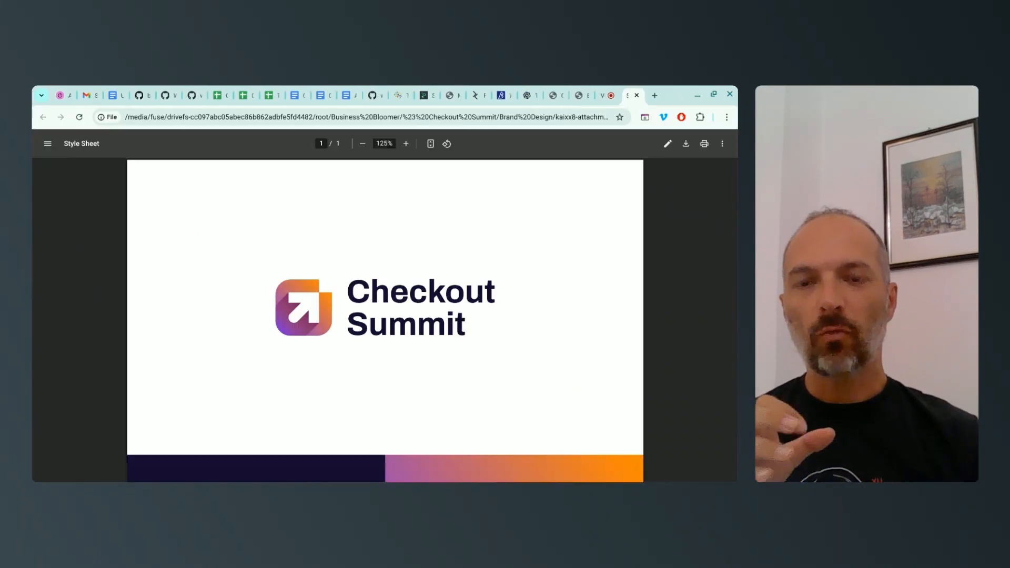
Step: Select the orange brand color's hex code FC8805 in the Style Sheet PDF and return to the customizer's WooCommerce color settings
{"action": "scroll", "coordinate": [581, 283], "scroll_direction": "down", "scroll_amount": 5}
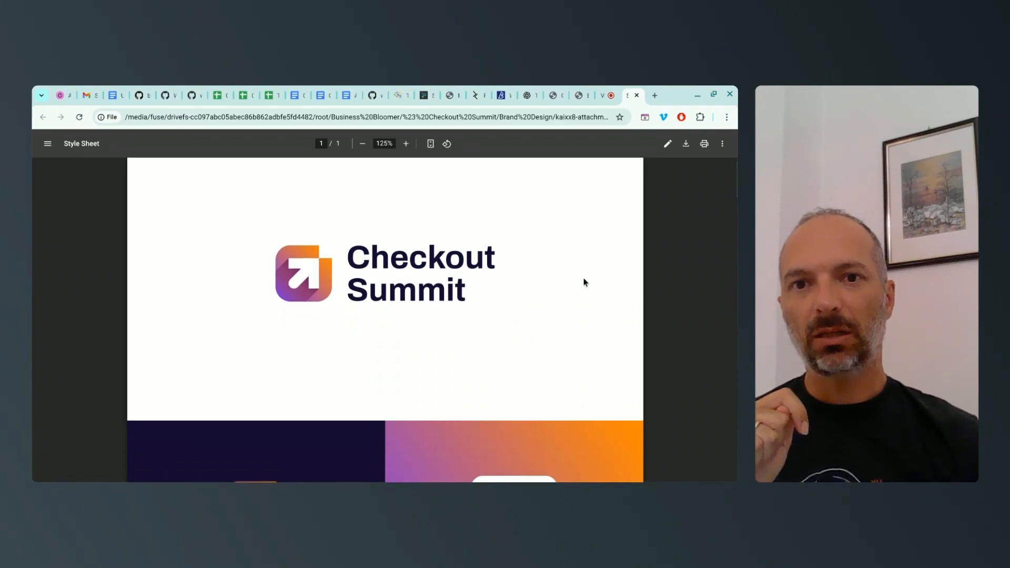
{"action": "scroll", "coordinate": [579, 284], "scroll_direction": "down", "scroll_amount": 6}
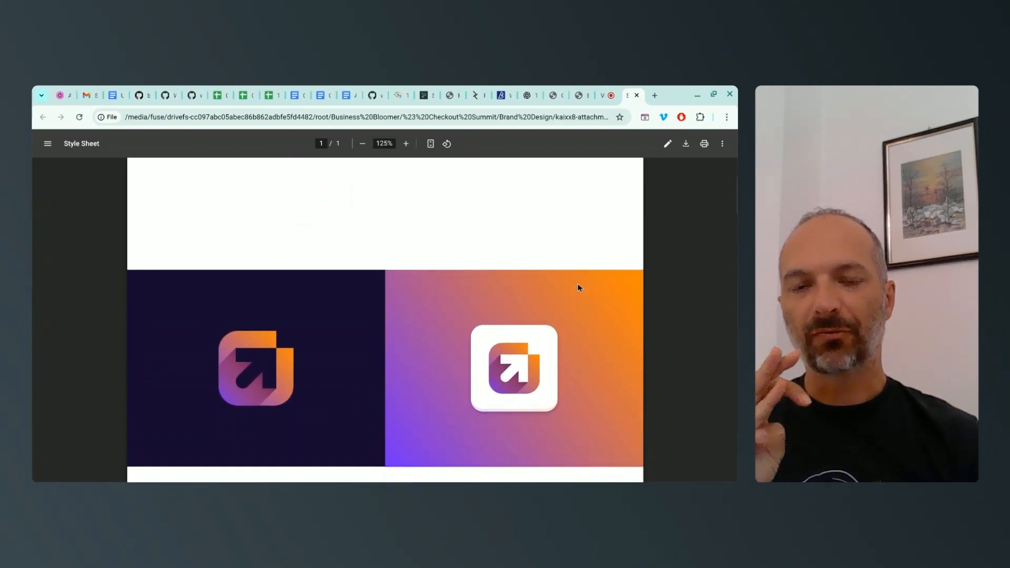
{"action": "scroll", "coordinate": [578, 287], "scroll_direction": "down", "scroll_amount": 3}
{"action": "scroll", "coordinate": [578, 288], "scroll_direction": "down", "scroll_amount": 3}
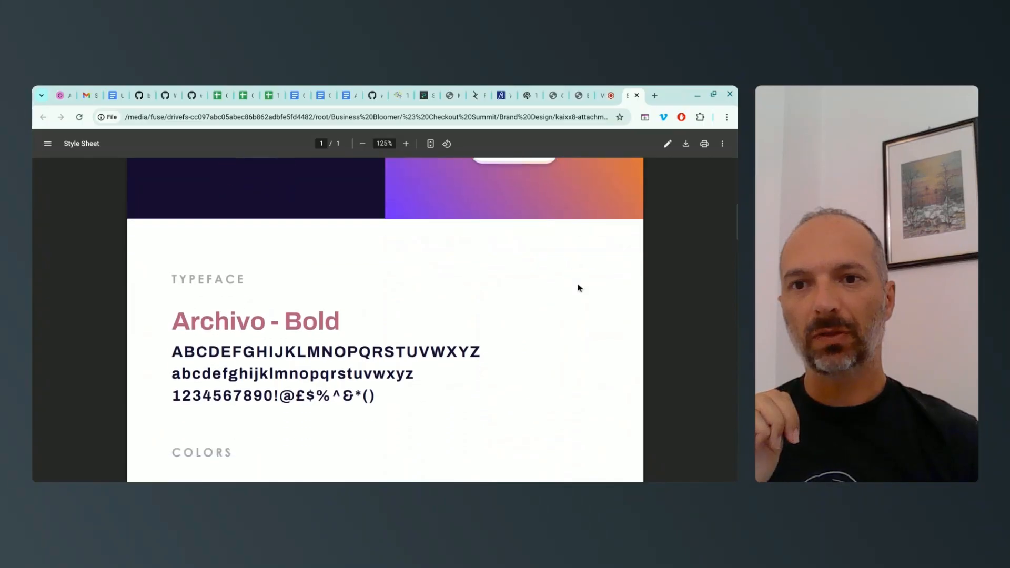
{"action": "scroll", "coordinate": [460, 297], "scroll_direction": "down", "scroll_amount": 8}
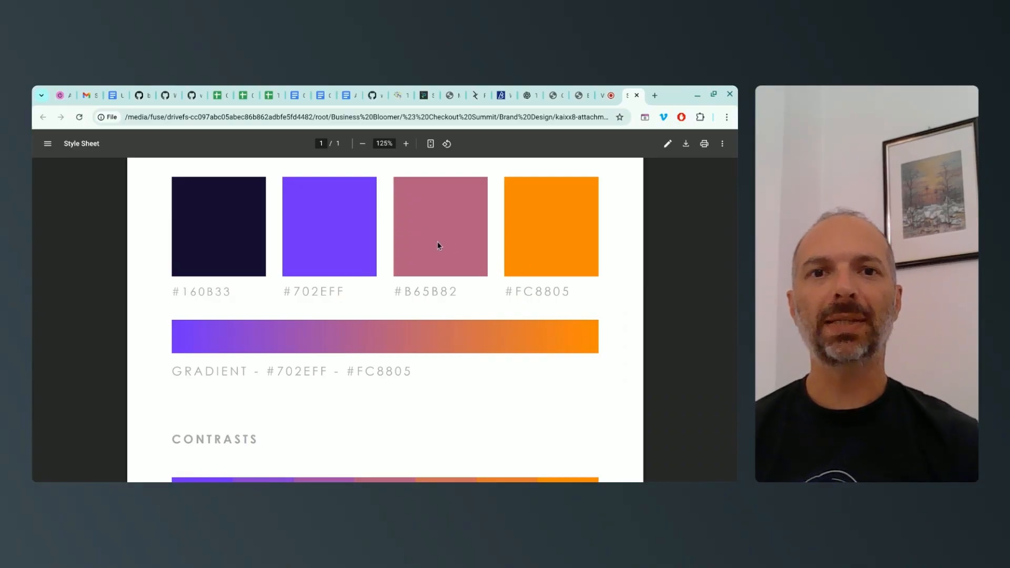
{"action": "double_click", "coordinate": [541, 293]}
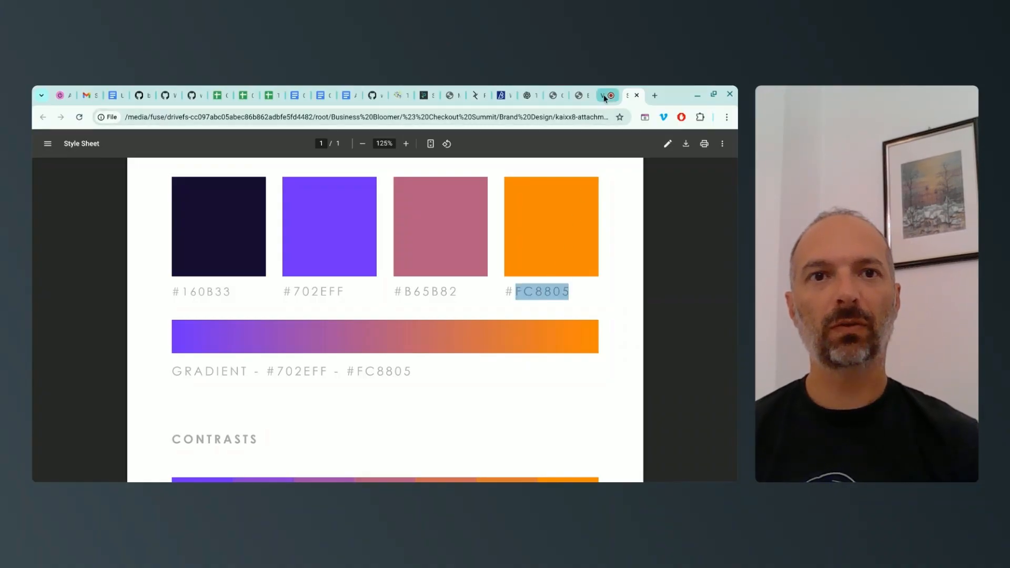
{"action": "mouse_move", "coordinate": [580, 100]}
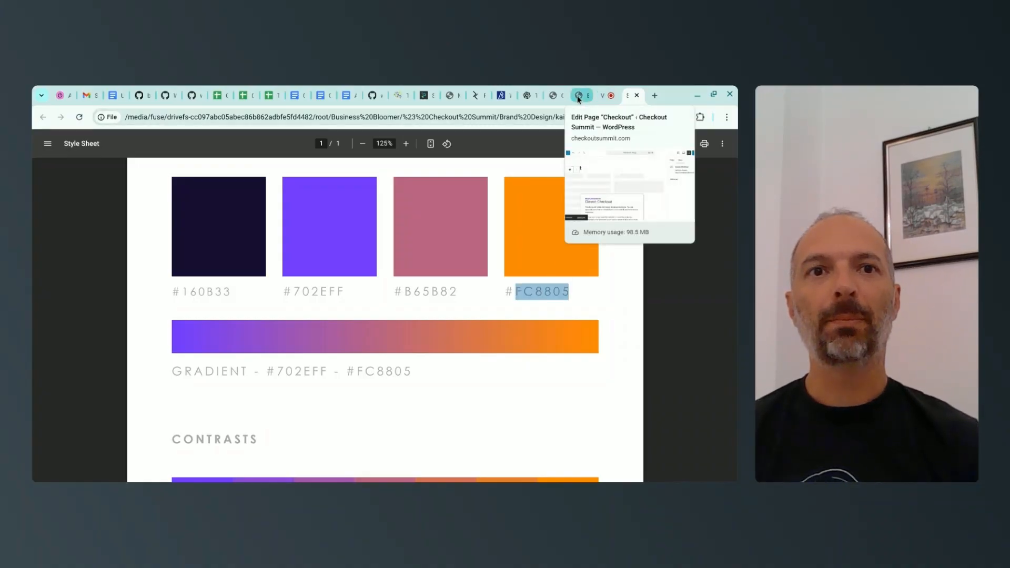
{"action": "left_click", "coordinate": [578, 96]}
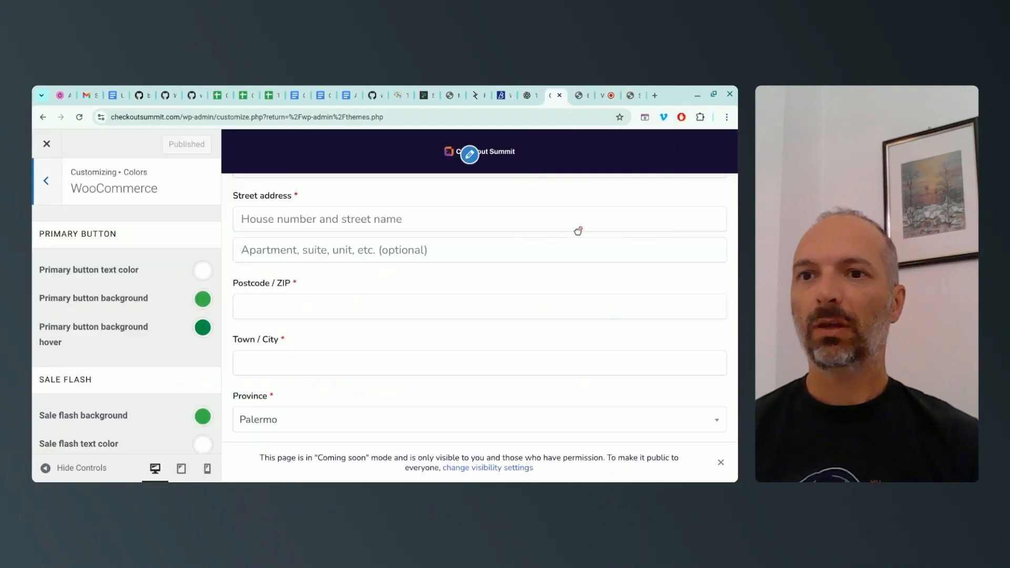
Step: Look through the previewed checkout form, switch the preview to the Shopping Cart page and examine its product buttons
{"action": "scroll", "coordinate": [518, 261], "scroll_direction": "down", "scroll_amount": 10}
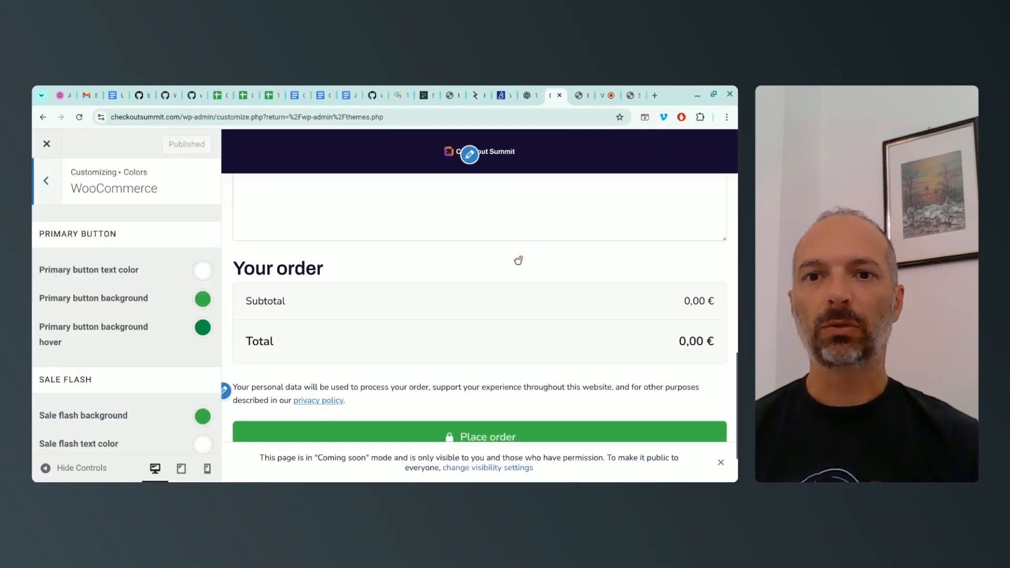
{"action": "scroll", "coordinate": [518, 259], "scroll_direction": "up", "scroll_amount": 15}
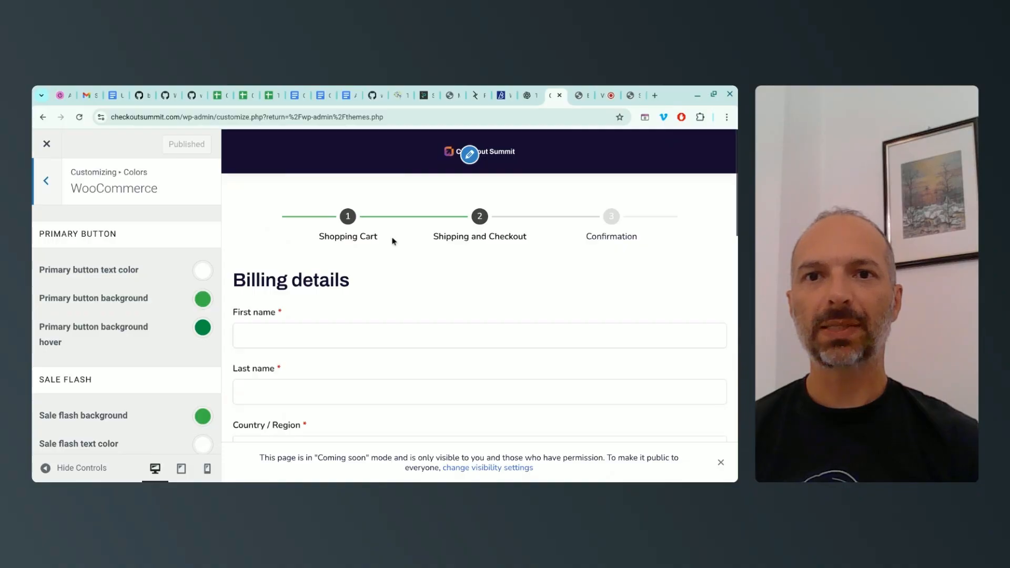
{"action": "left_click", "coordinate": [363, 238]}
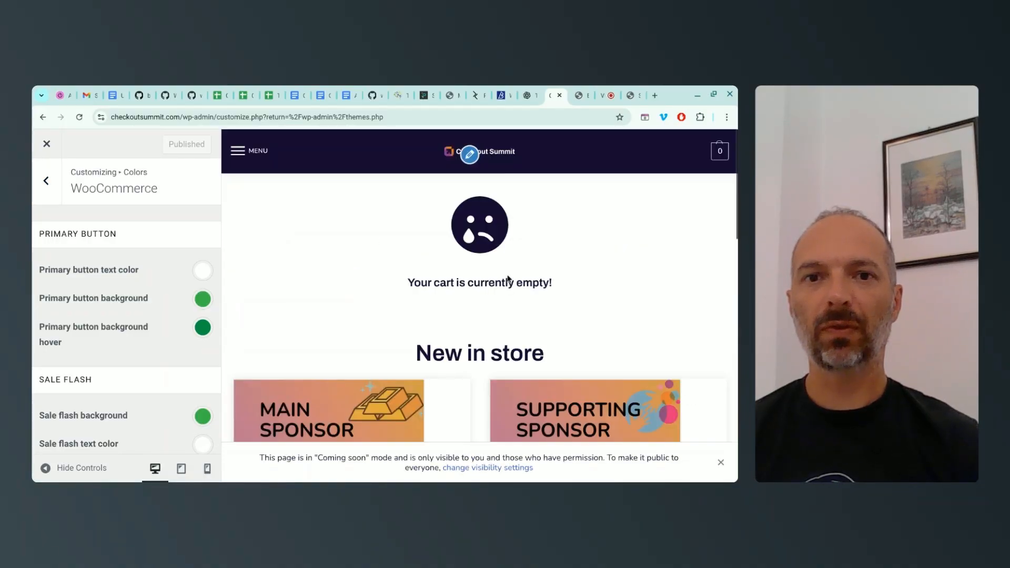
{"action": "scroll", "coordinate": [506, 275], "scroll_direction": "down", "scroll_amount": 5}
{"action": "scroll", "coordinate": [508, 280], "scroll_direction": "up", "scroll_amount": 3}
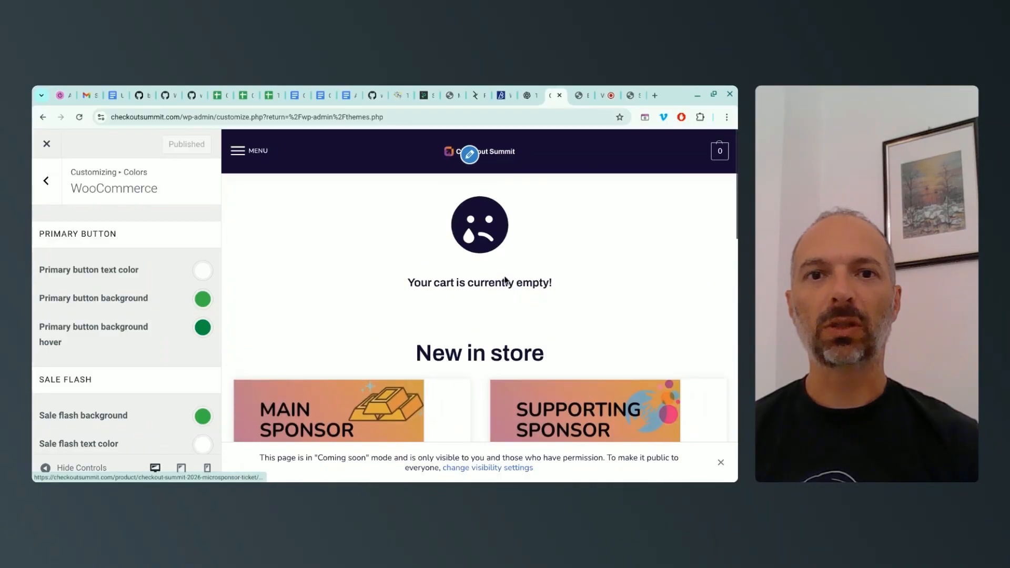
{"action": "scroll", "coordinate": [495, 271], "scroll_direction": "down", "scroll_amount": 7}
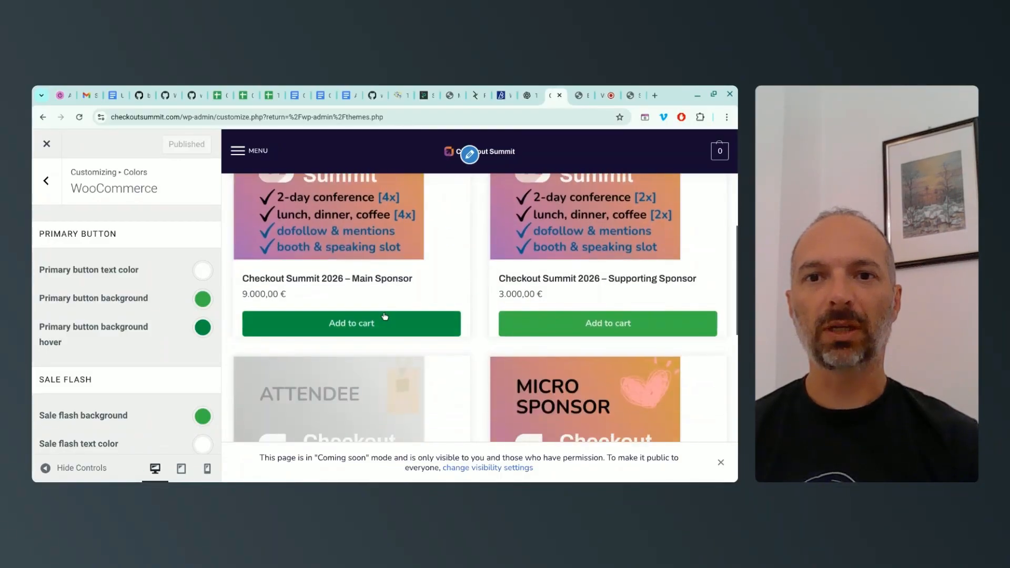
{"action": "scroll", "coordinate": [545, 312], "scroll_direction": "down", "scroll_amount": 2}
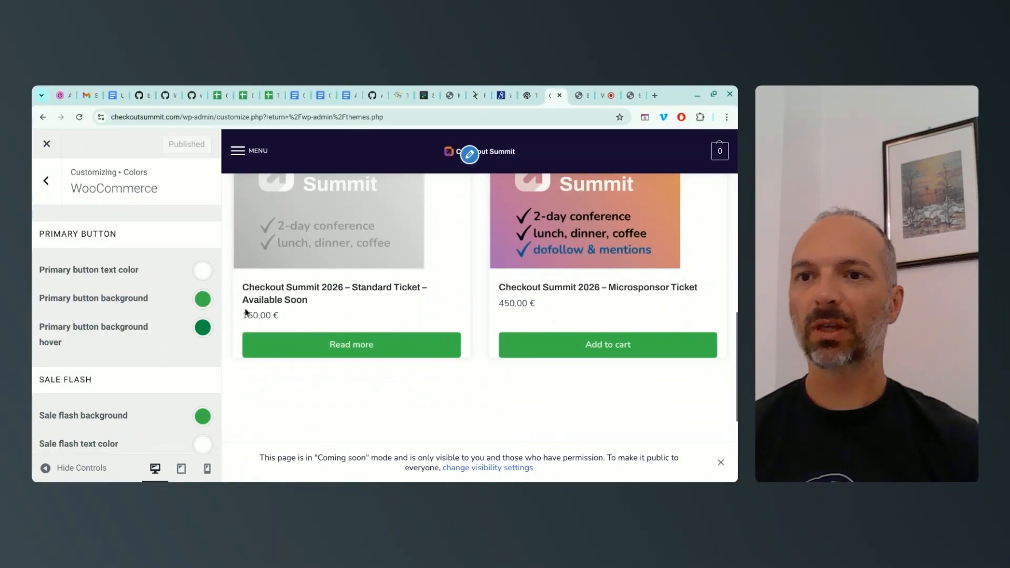
Step: Try the brand orange #fc8805 as the primary button background and check it on the previewed product buttons
{"action": "left_click", "coordinate": [203, 301]}
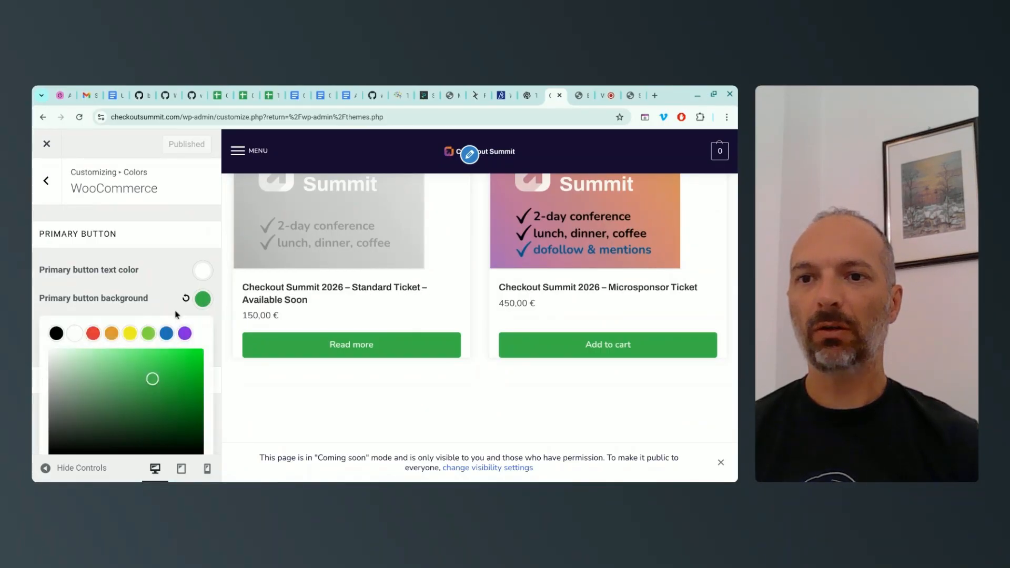
{"action": "scroll", "coordinate": [175, 314], "scroll_direction": "down", "scroll_amount": 3}
{"action": "double_click", "coordinate": [93, 424]}
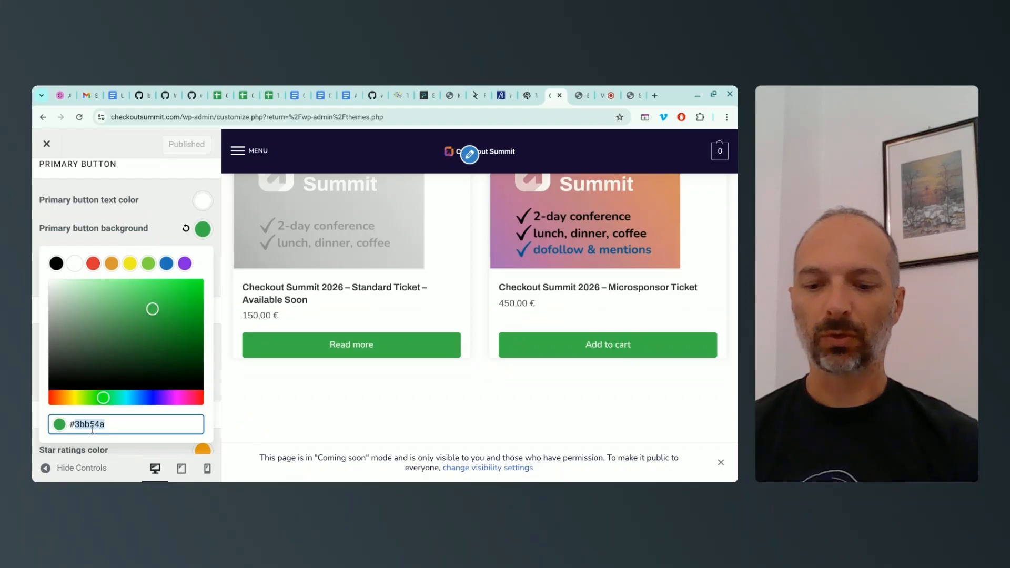
{"action": "type", "text": "fc8805"}
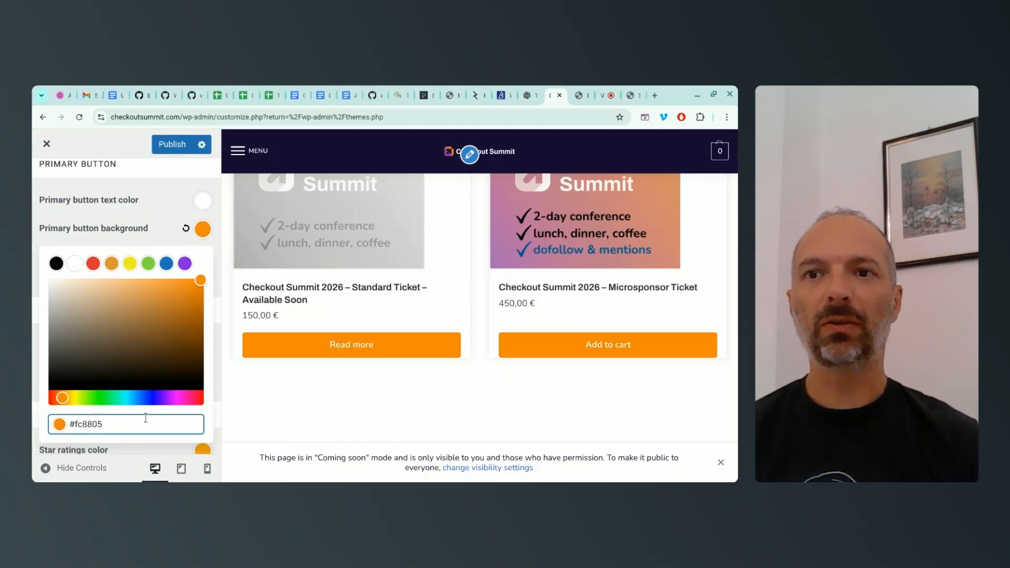
{"action": "left_click", "coordinate": [234, 404]}
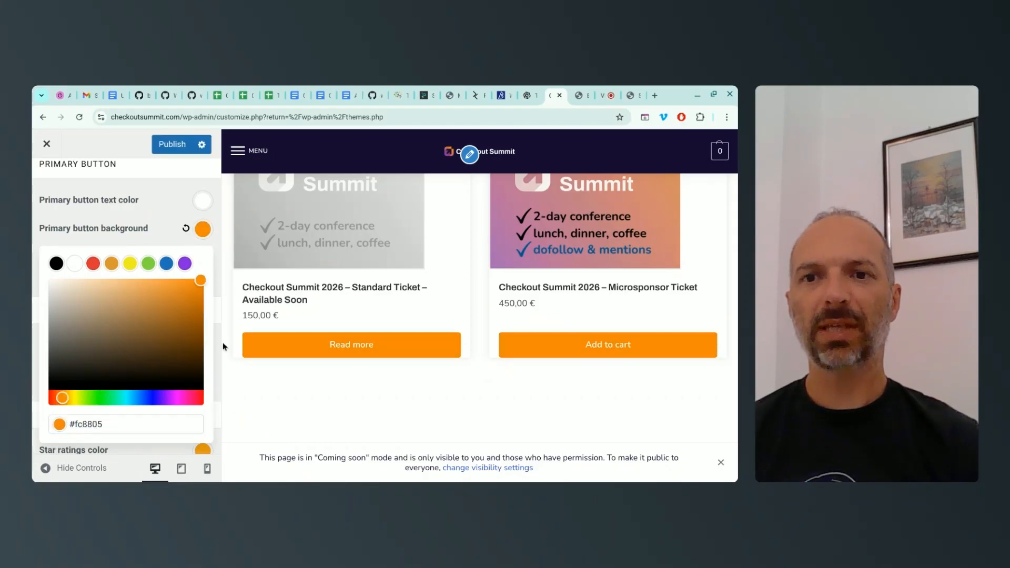
{"action": "left_click", "coordinate": [220, 232]}
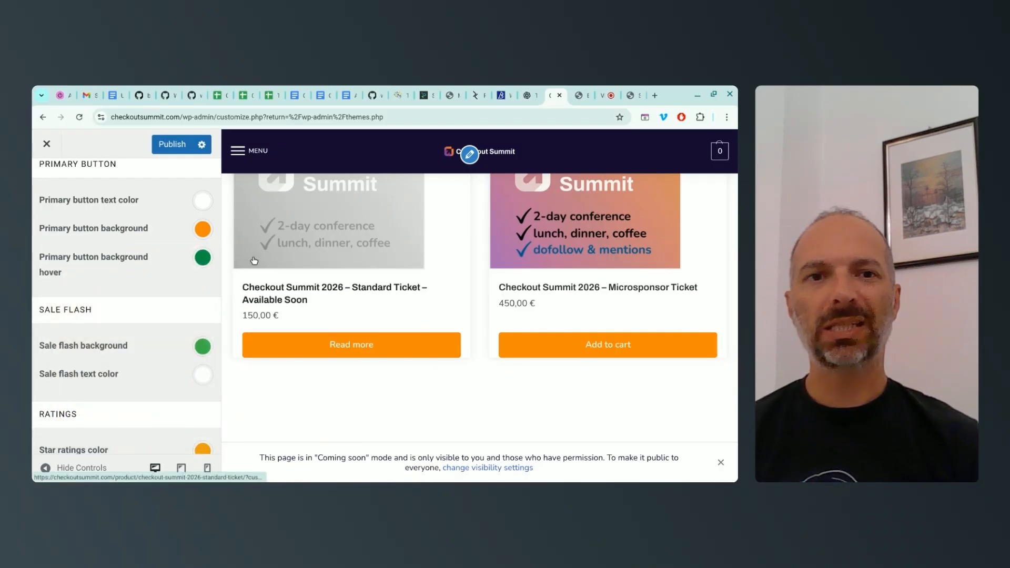
{"action": "scroll", "coordinate": [448, 306], "scroll_direction": "up", "scroll_amount": 5}
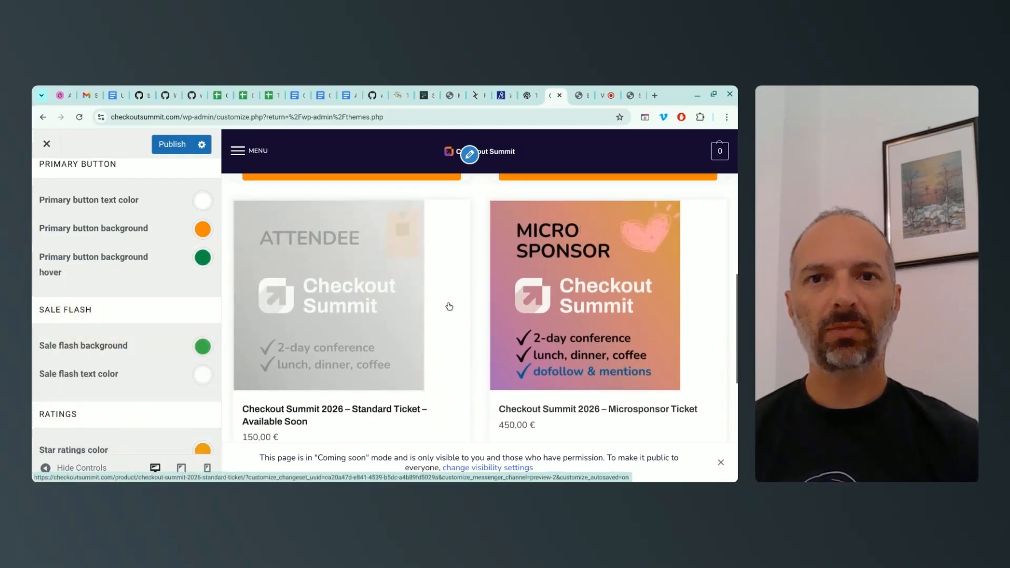
{"action": "scroll", "coordinate": [449, 304], "scroll_direction": "up", "scroll_amount": 5}
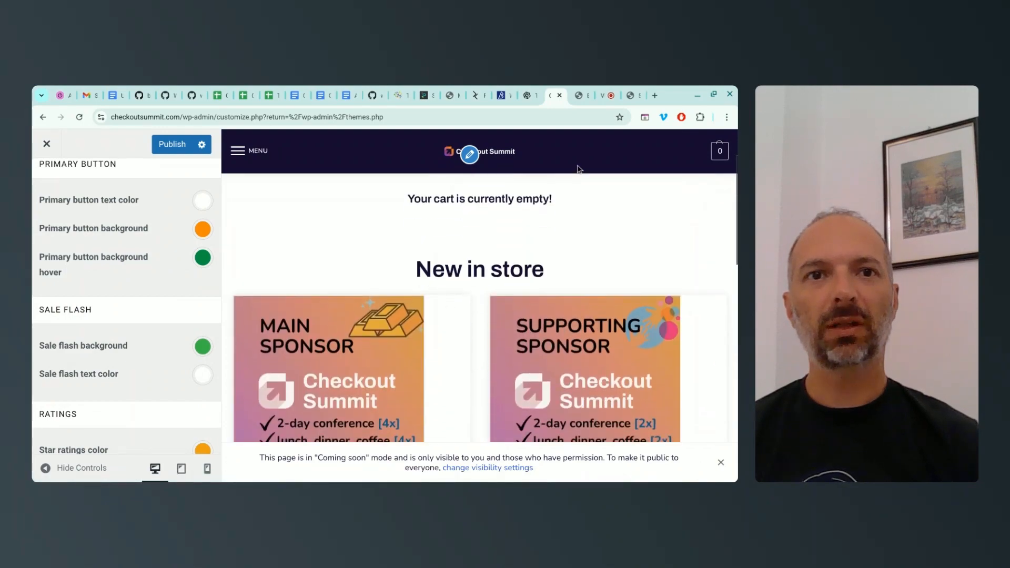
Step: Copy the pink brand code B65B82 from the Style Sheet PDF and try it as the primary button background in the customizer
{"action": "left_click", "coordinate": [630, 96]}
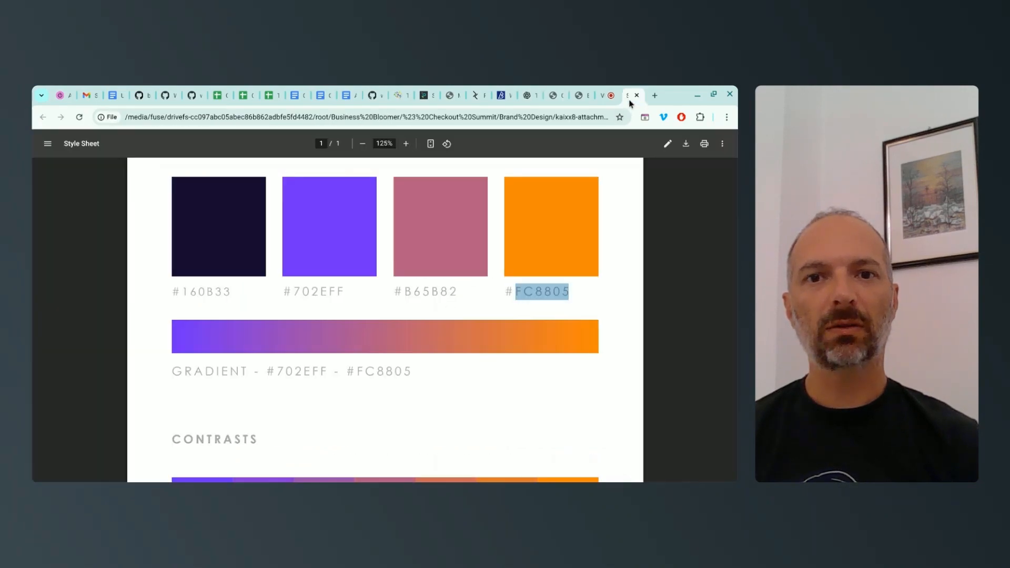
{"action": "double_click", "coordinate": [434, 291]}
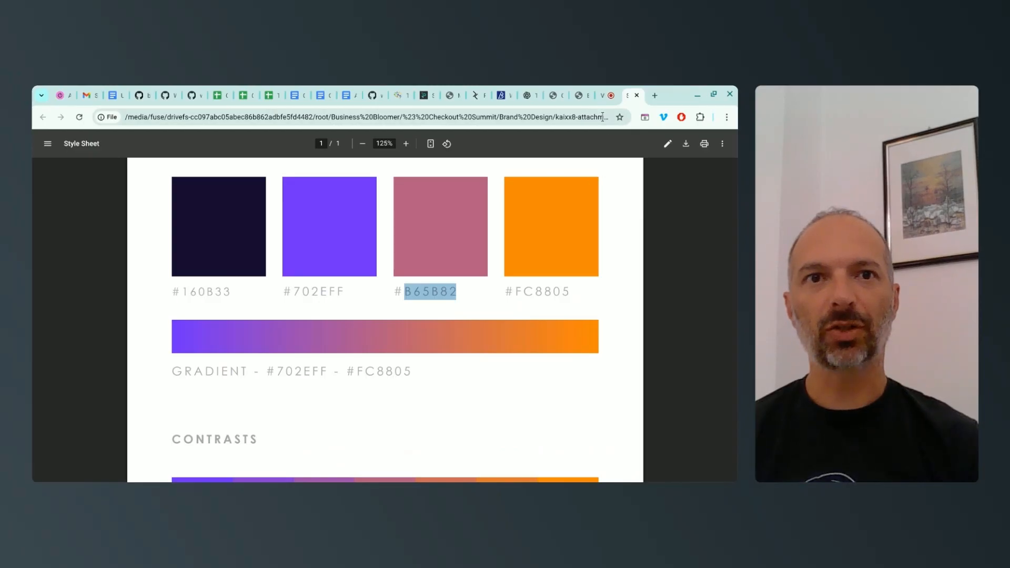
{"action": "left_click", "coordinate": [555, 95]}
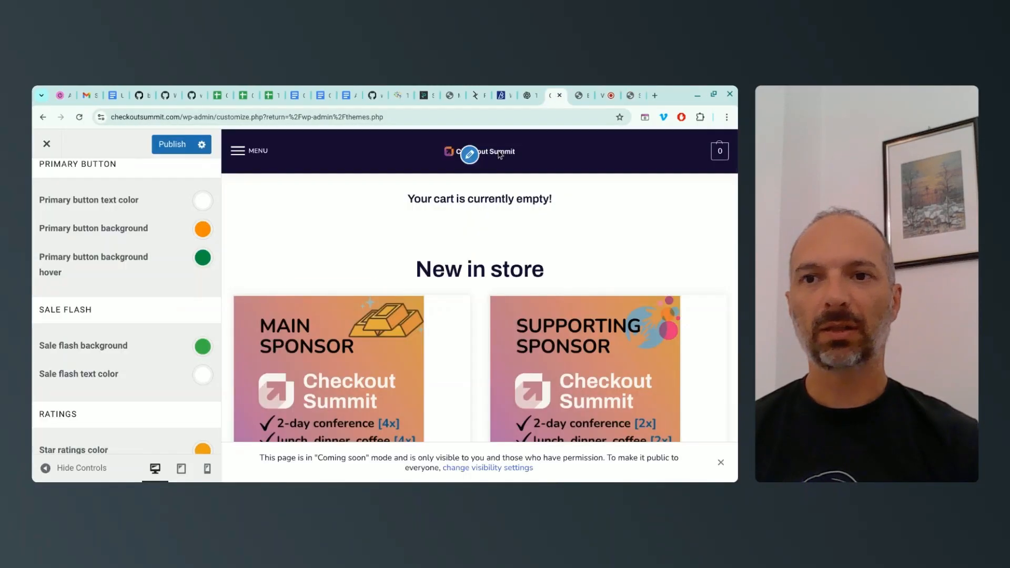
{"action": "left_click", "coordinate": [203, 229]}
{"action": "double_click", "coordinate": [99, 424]}
{"action": "type", "text": "b65b82"}
{"action": "scroll", "coordinate": [352, 314], "scroll_direction": "down", "scroll_amount": 3}
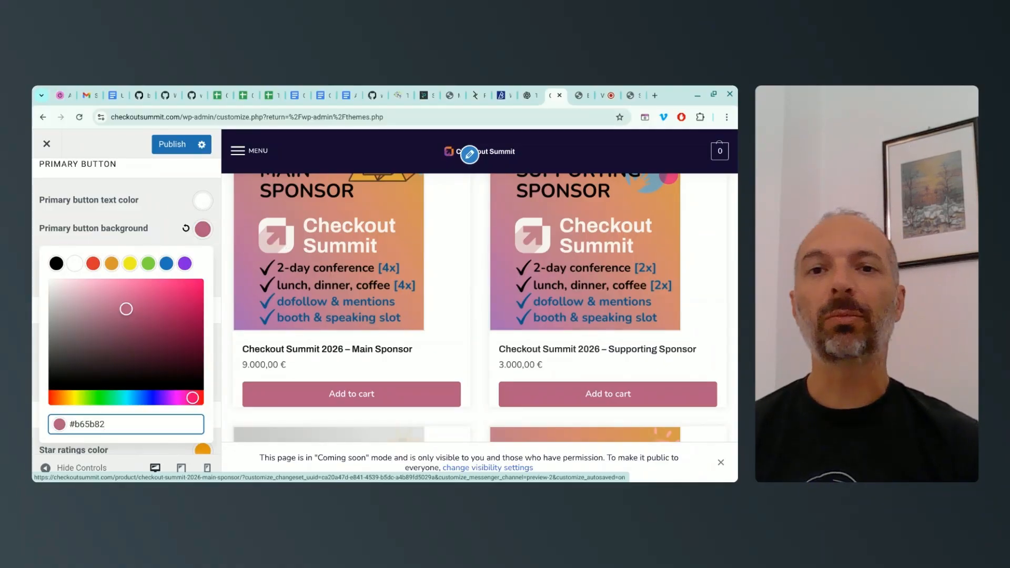
{"action": "scroll", "coordinate": [405, 242], "scroll_direction": "up", "scroll_amount": 3}
{"action": "scroll", "coordinate": [405, 242], "scroll_direction": "down", "scroll_amount": 6}
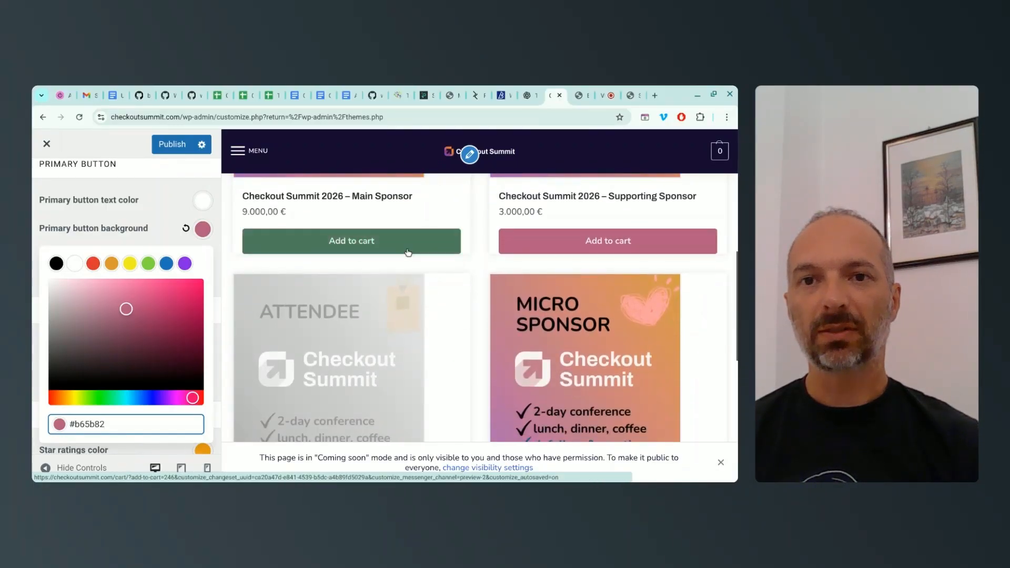
{"action": "scroll", "coordinate": [430, 288], "scroll_direction": "down", "scroll_amount": 3}
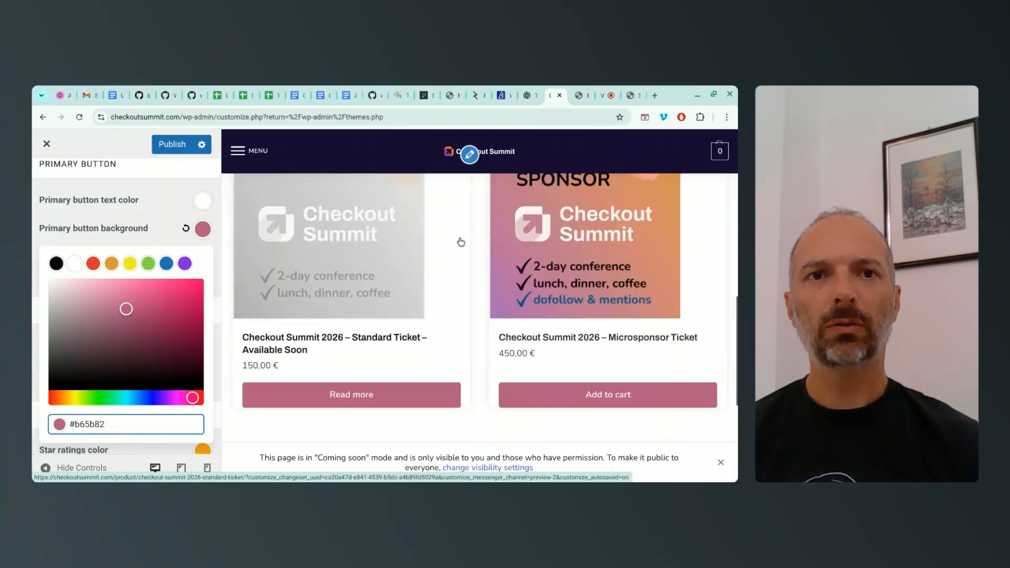
Step: Copy the dark brand code 160B33 from the Style Sheet PDF and set it as the customizer's primary button background
{"action": "left_click", "coordinate": [631, 99]}
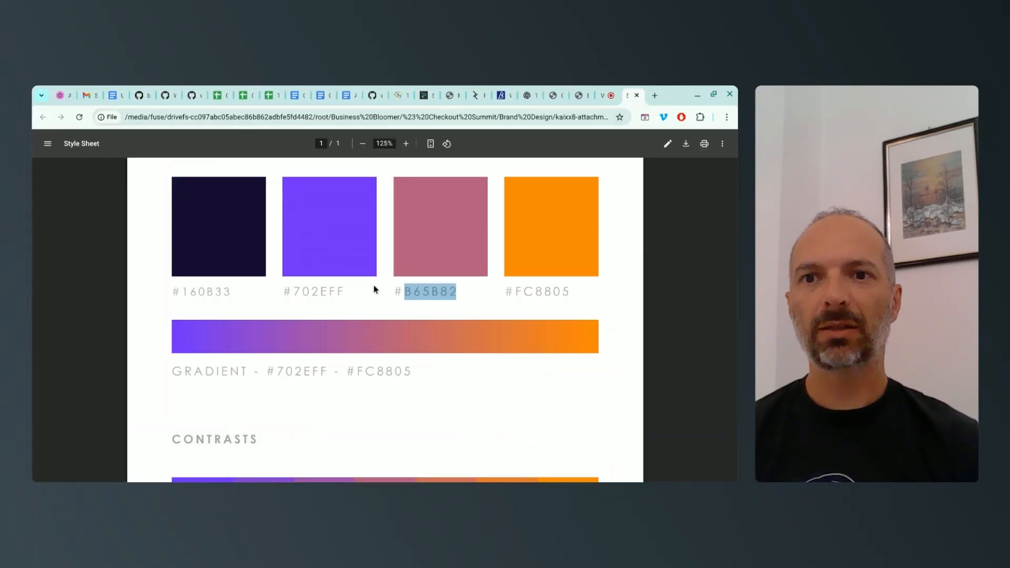
{"action": "double_click", "coordinate": [213, 290]}
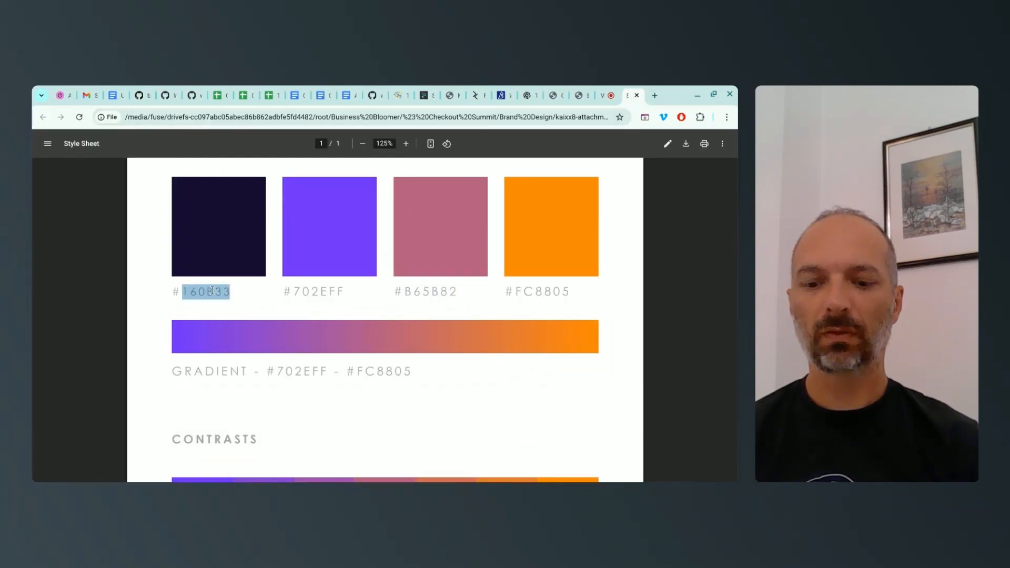
{"action": "left_click", "coordinate": [551, 97]}
{"action": "key", "text": "ctrl+a"}
{"action": "type", "text": "#160b33"}
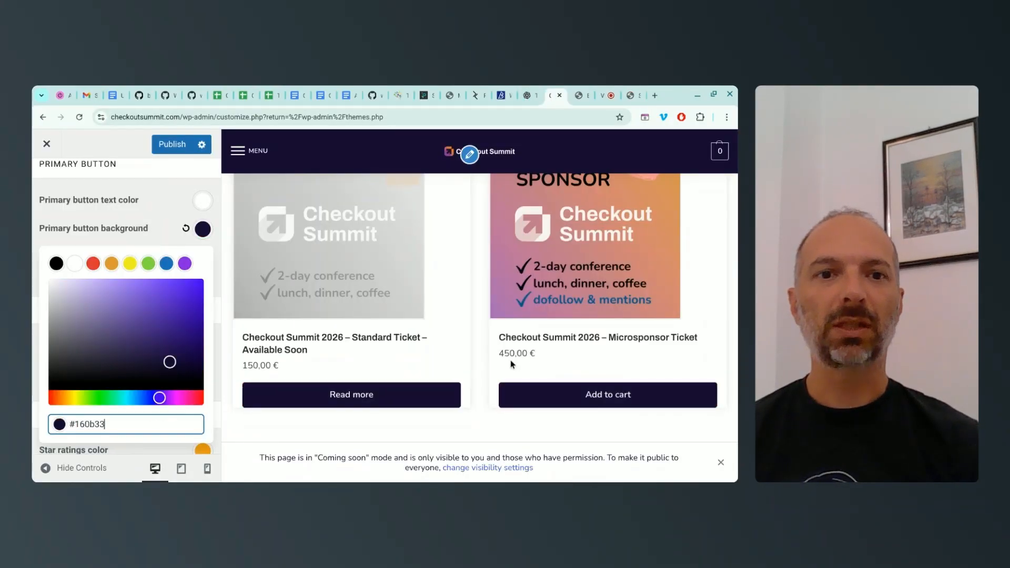
{"action": "scroll", "coordinate": [514, 358], "scroll_direction": "down", "scroll_amount": 3}
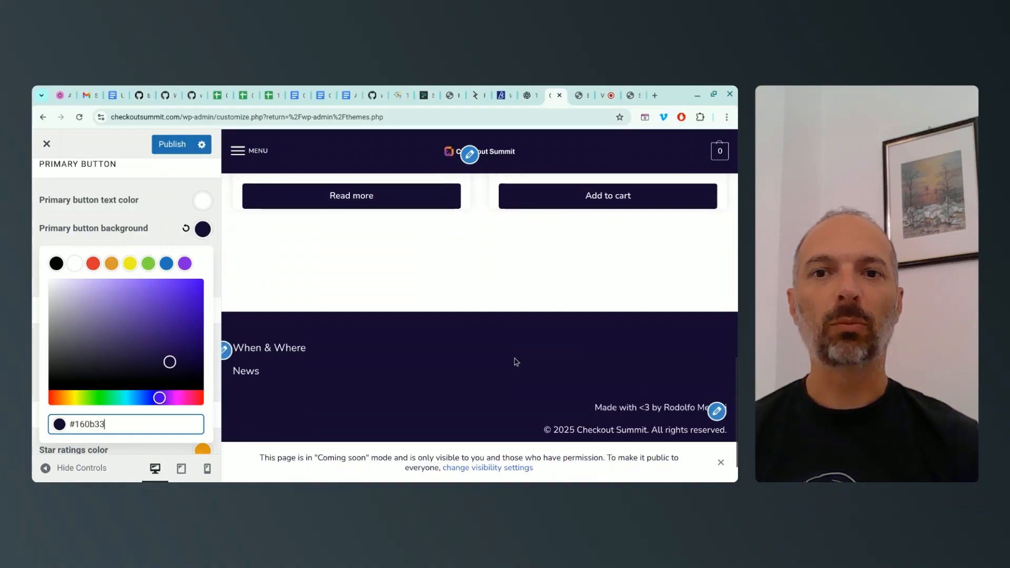
{"action": "scroll", "coordinate": [517, 362], "scroll_direction": "up", "scroll_amount": 10}
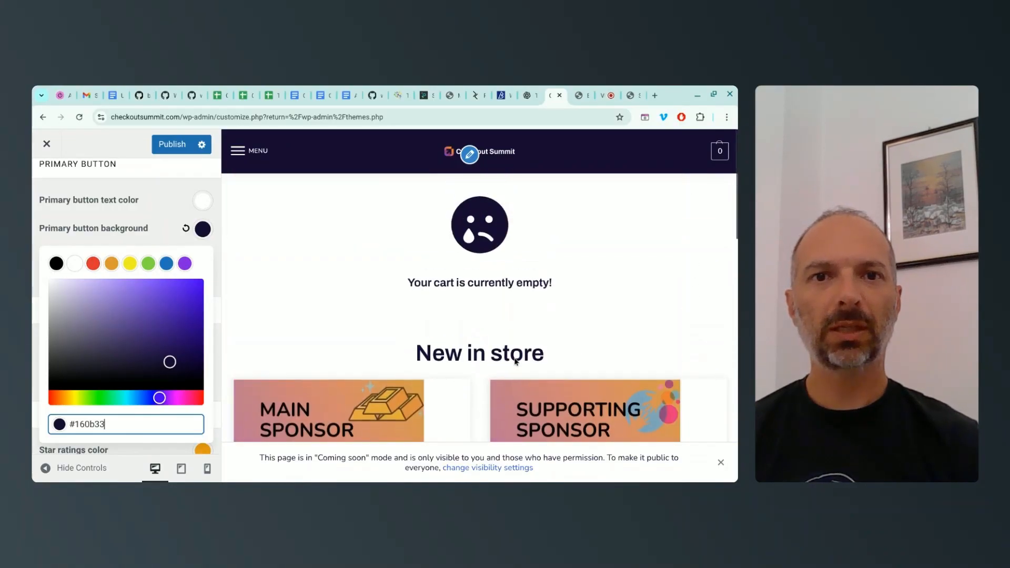
{"action": "scroll", "coordinate": [515, 361], "scroll_direction": "down", "scroll_amount": 5}
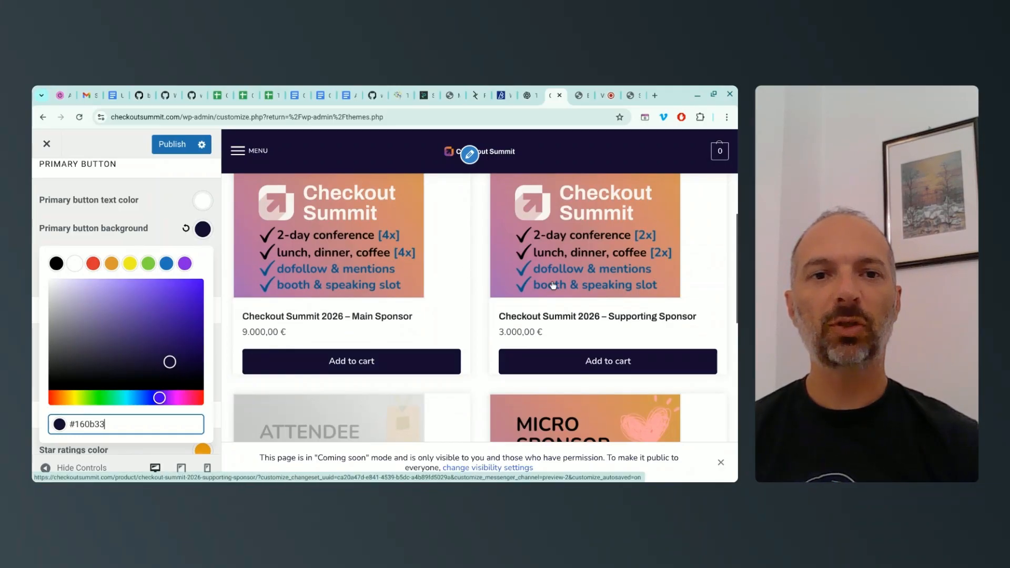
{"action": "scroll", "coordinate": [549, 295], "scroll_direction": "down", "scroll_amount": 1}
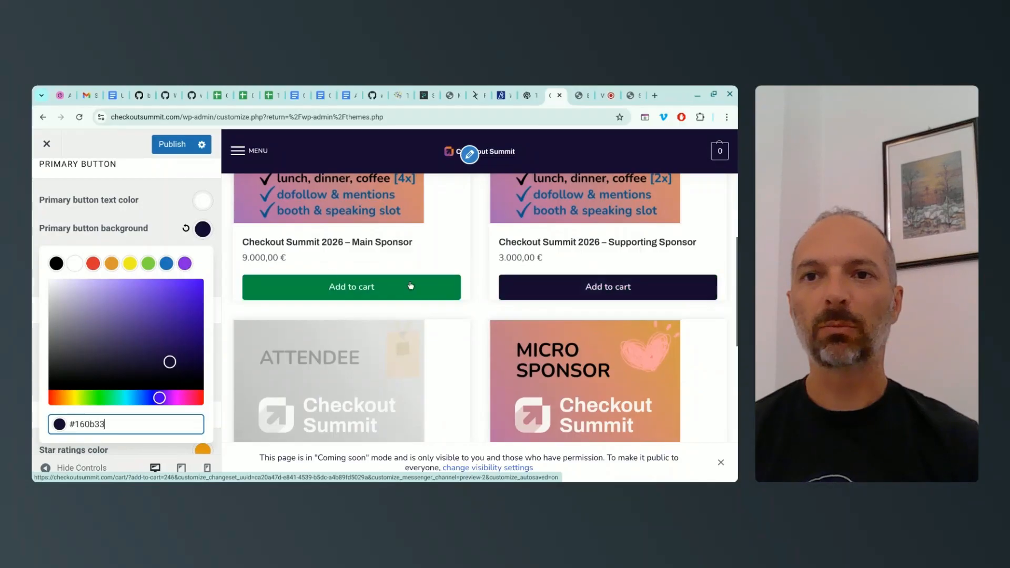
{"action": "left_click", "coordinate": [207, 233]}
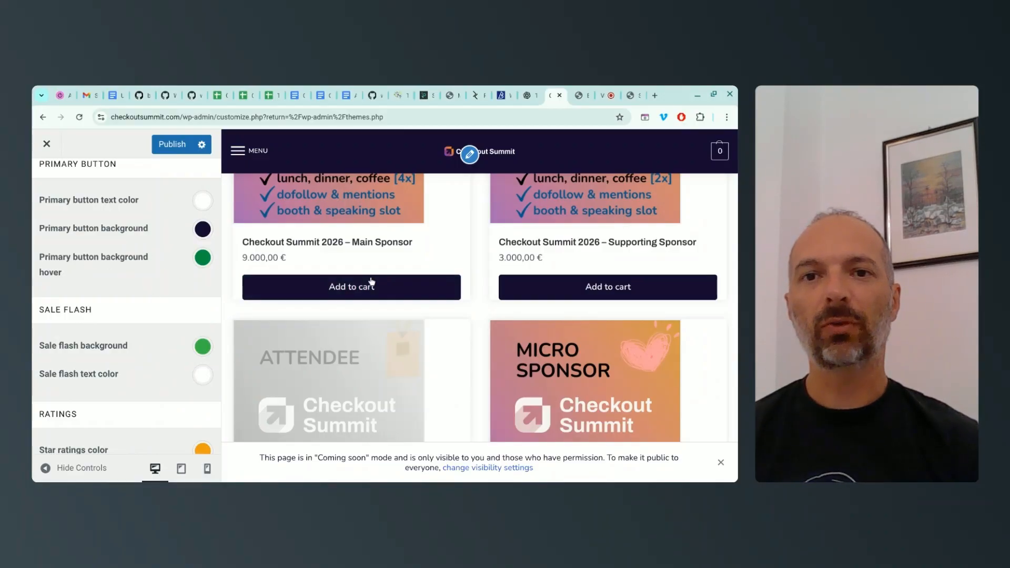
Step: Copy the pink brand code B65B82 from the Style Sheet PDF and set it as the customizer's primary button background hover color
{"action": "left_click", "coordinate": [636, 100]}
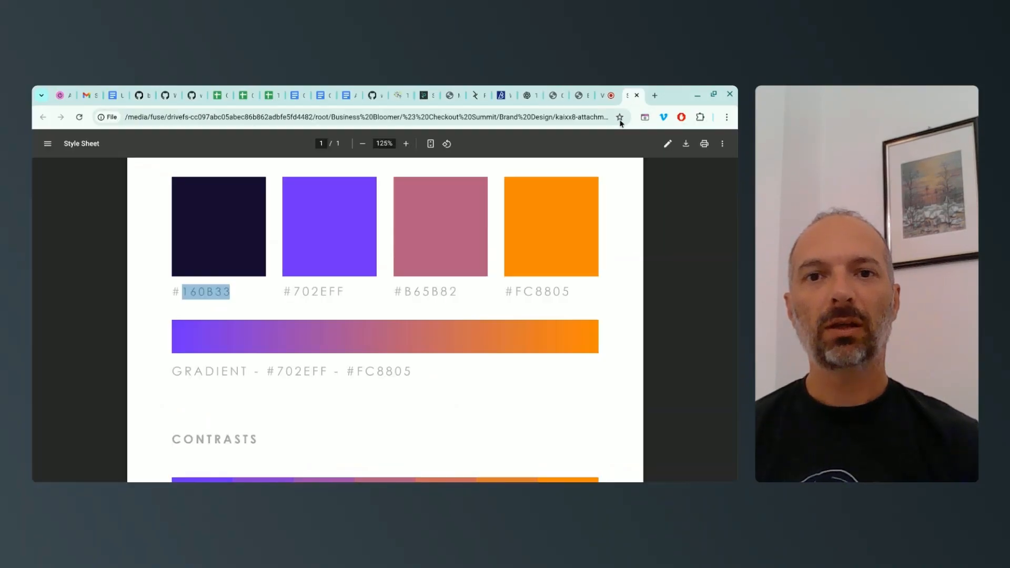
{"action": "double_click", "coordinate": [431, 292]}
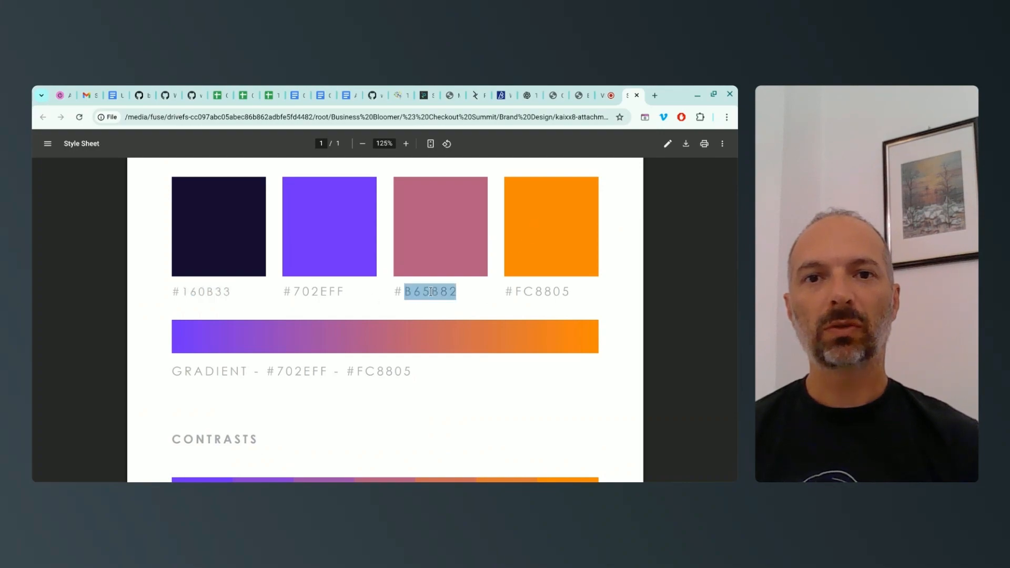
{"action": "left_click", "coordinate": [554, 96]}
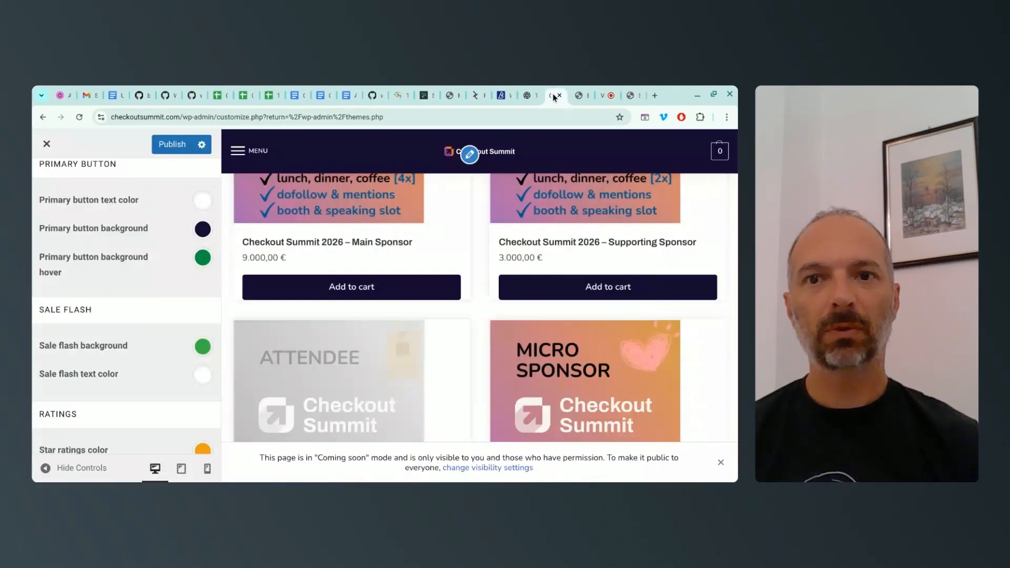
{"action": "left_click", "coordinate": [201, 265]}
{"action": "scroll", "coordinate": [127, 316], "scroll_direction": "down", "scroll_amount": 2}
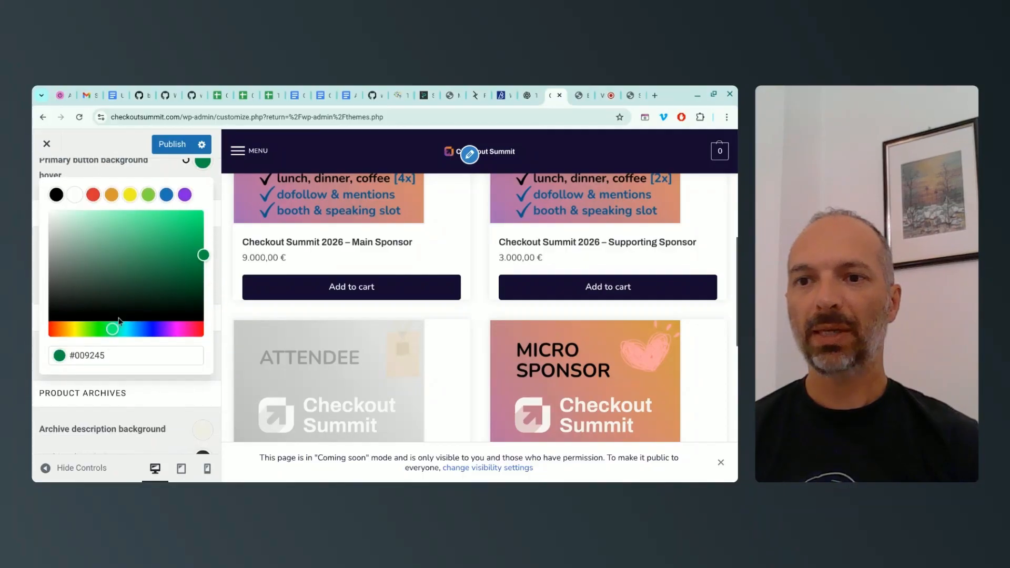
{"action": "double_click", "coordinate": [95, 354]}
{"action": "type", "text": "b65b82"}
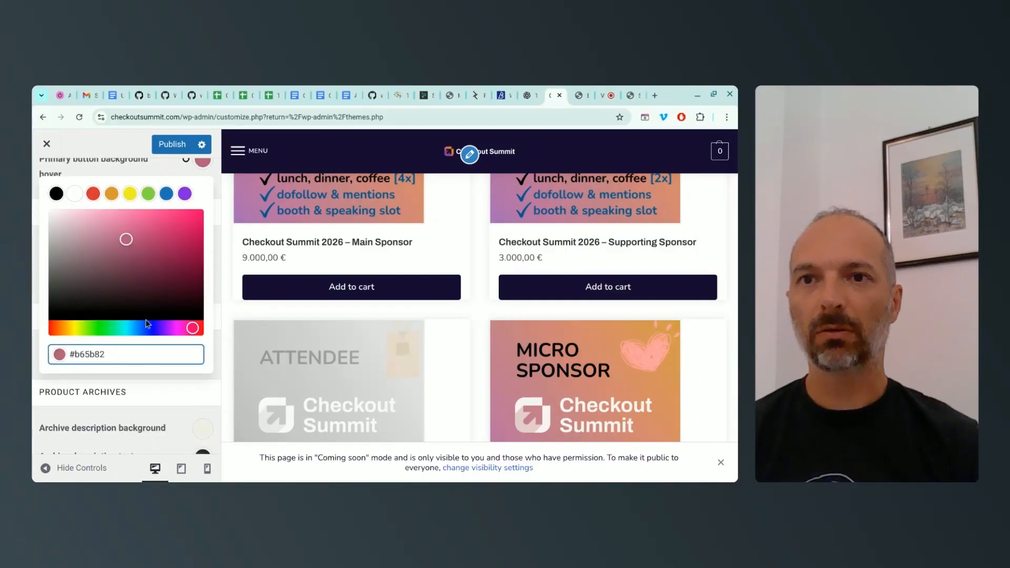
{"action": "left_click", "coordinate": [218, 239]}
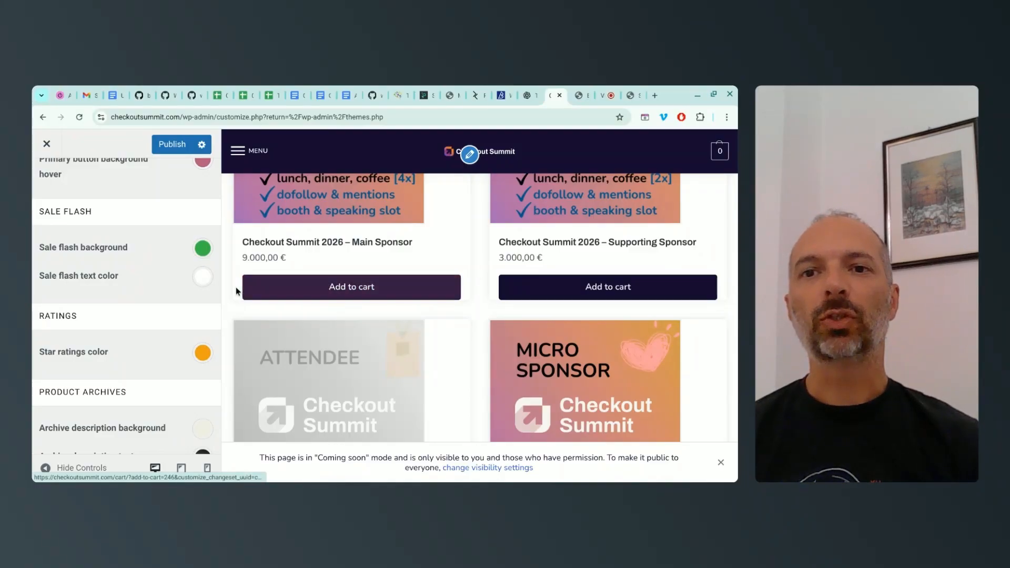
{"action": "scroll", "coordinate": [232, 268], "scroll_direction": "up", "scroll_amount": 2}
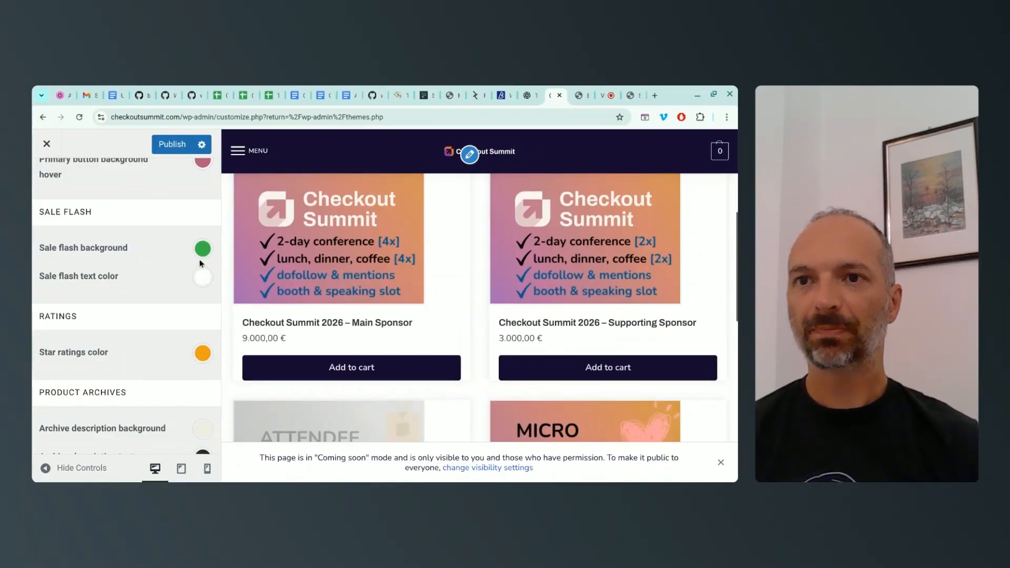
{"action": "scroll", "coordinate": [200, 263], "scroll_direction": "up", "scroll_amount": 3}
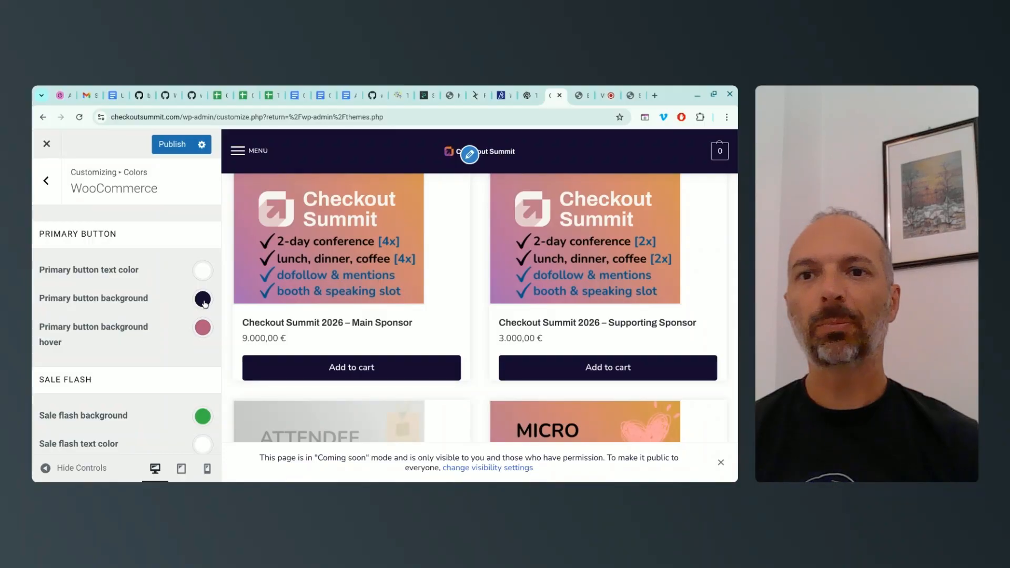
Step: Examine the button colors on the previewed cart page products, and the sale badge and product buttons on the Shop page
{"action": "scroll", "coordinate": [447, 336], "scroll_direction": "down", "scroll_amount": 1}
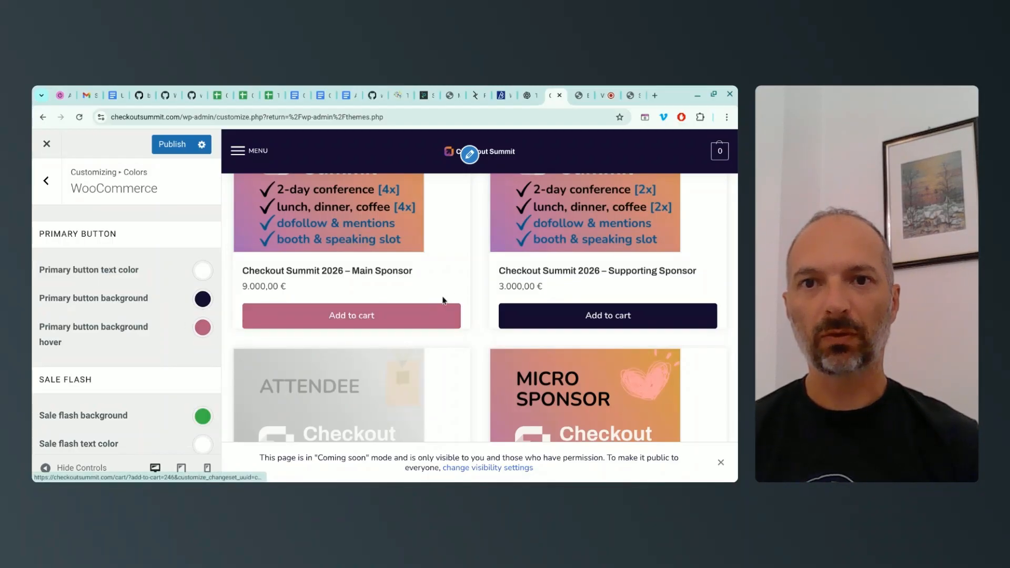
{"action": "scroll", "coordinate": [447, 292], "scroll_direction": "down", "scroll_amount": 2}
{"action": "scroll", "coordinate": [448, 295], "scroll_direction": "down", "scroll_amount": 4}
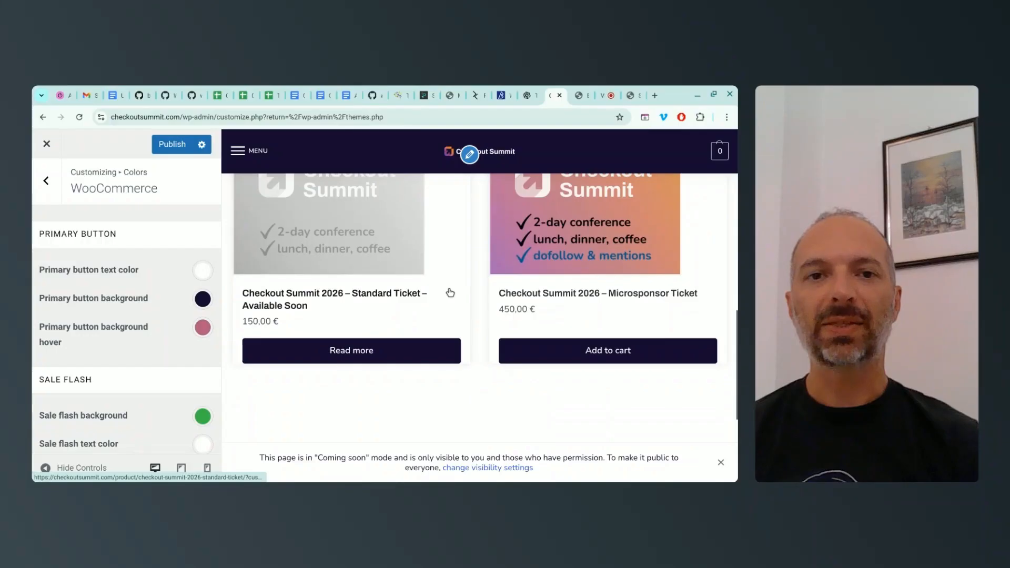
{"action": "scroll", "coordinate": [448, 295], "scroll_direction": "up", "scroll_amount": 11}
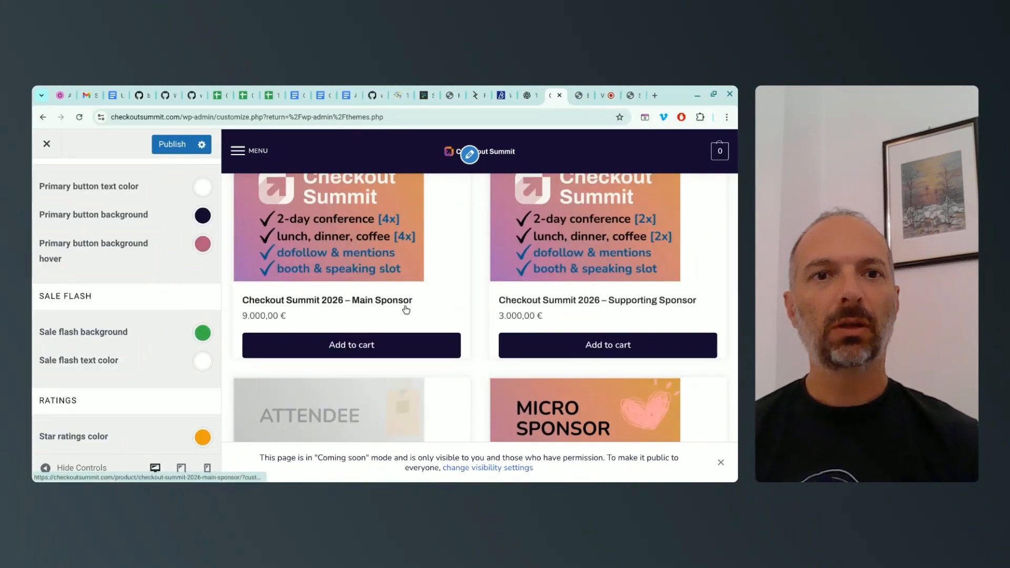
{"action": "scroll", "coordinate": [406, 311], "scroll_direction": "down", "scroll_amount": 4}
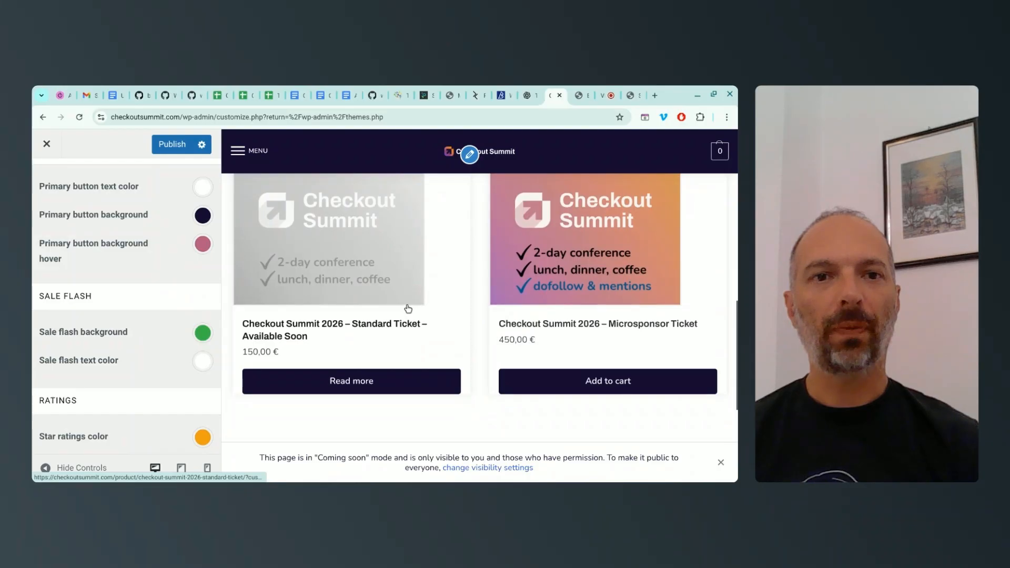
{"action": "scroll", "coordinate": [408, 310], "scroll_direction": "down", "scroll_amount": 2}
{"action": "scroll", "coordinate": [408, 310], "scroll_direction": "up", "scroll_amount": 11}
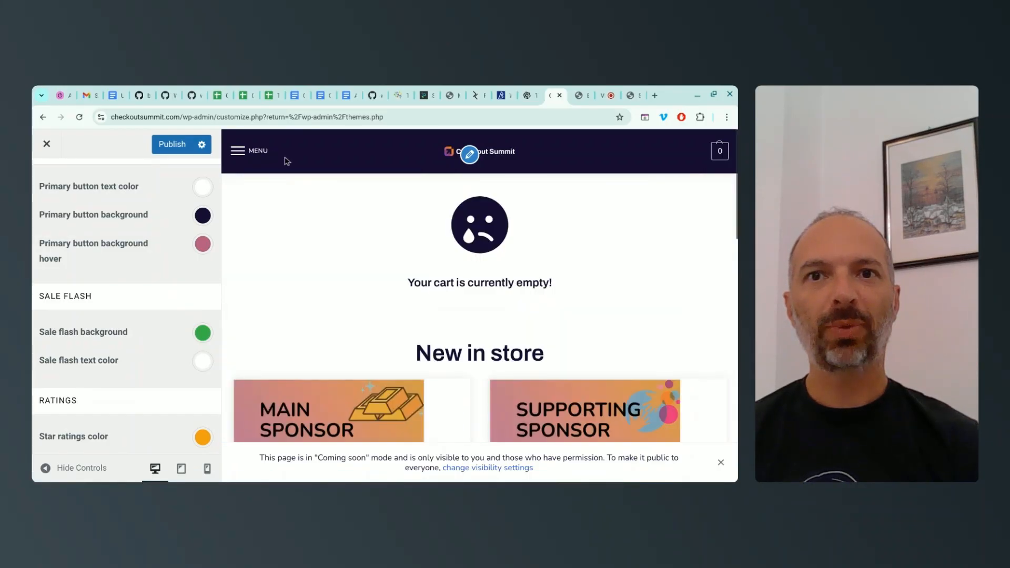
{"action": "scroll", "coordinate": [537, 309], "scroll_direction": "down", "scroll_amount": 3}
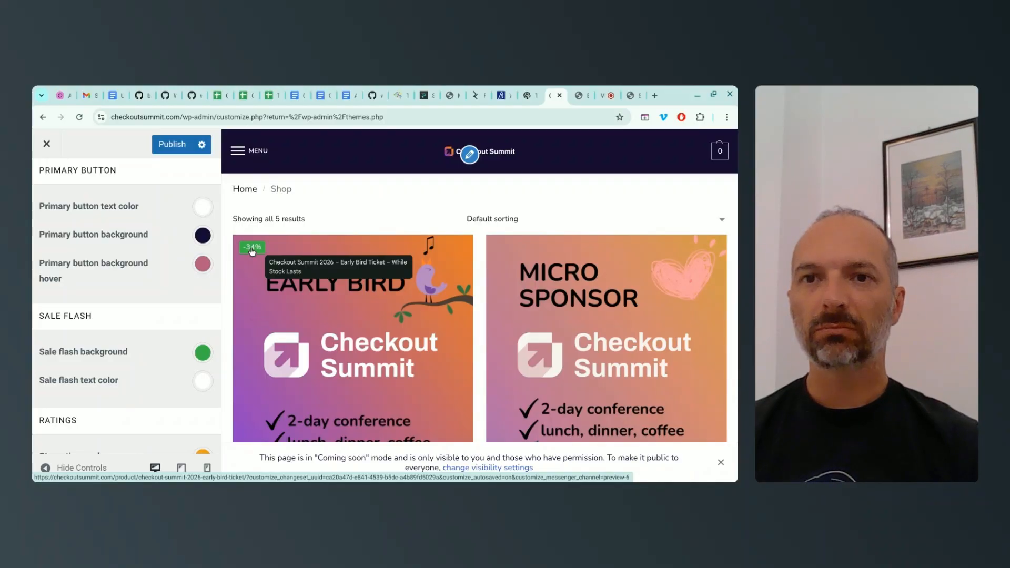
{"action": "scroll", "coordinate": [347, 324], "scroll_direction": "down", "scroll_amount": 4}
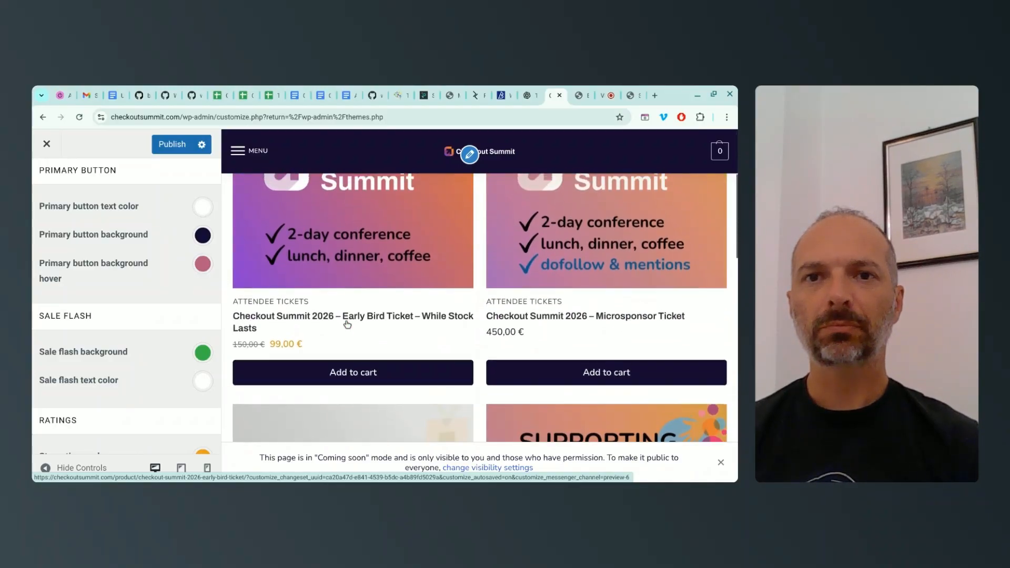
{"action": "scroll", "coordinate": [347, 325], "scroll_direction": "up", "scroll_amount": 4}
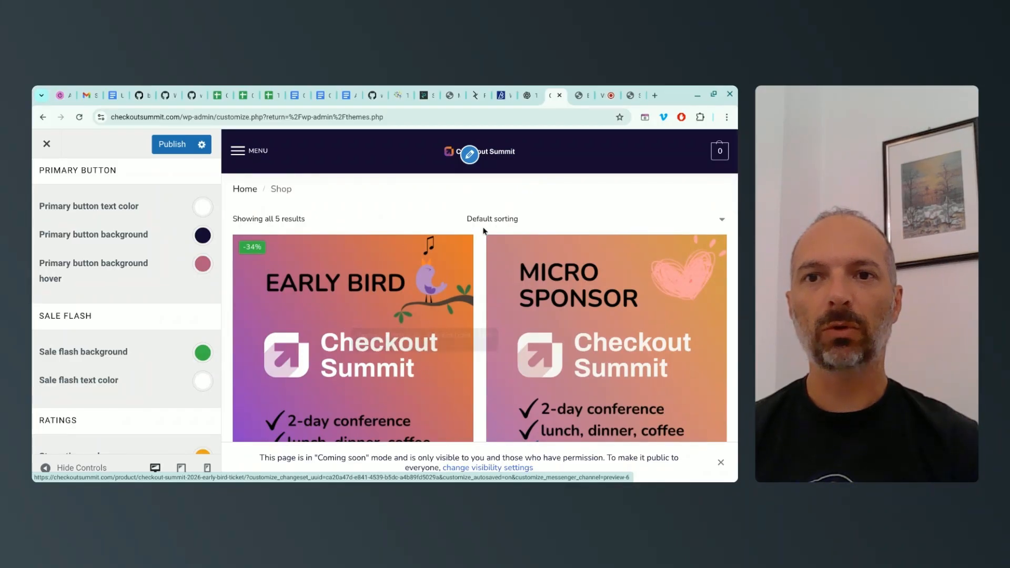
Step: Review the palettes in the Style Sheet PDF and copy the orange brand code FC8805
{"action": "left_click", "coordinate": [633, 98]}
{"action": "scroll", "coordinate": [627, 296], "scroll_direction": "up", "scroll_amount": 10}
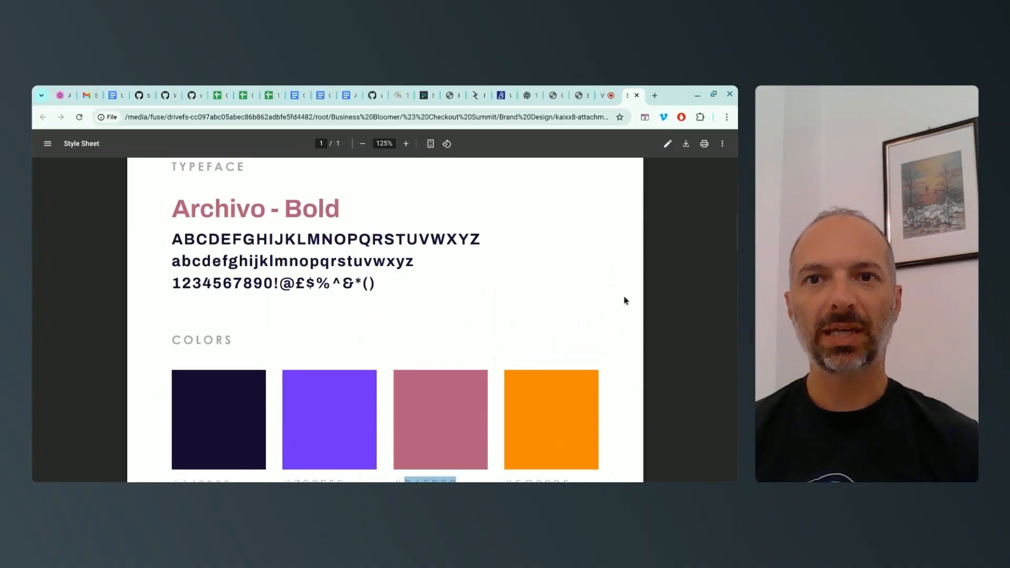
{"action": "scroll", "coordinate": [624, 296], "scroll_direction": "up", "scroll_amount": 4}
{"action": "scroll", "coordinate": [624, 295], "scroll_direction": "down", "scroll_amount": 15}
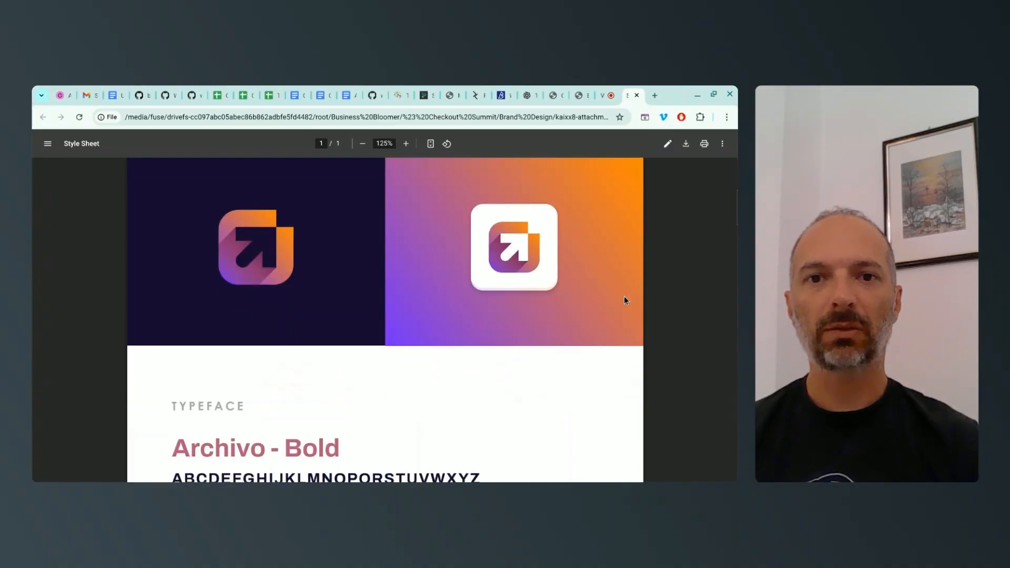
{"action": "scroll", "coordinate": [625, 299], "scroll_direction": "down", "scroll_amount": 12}
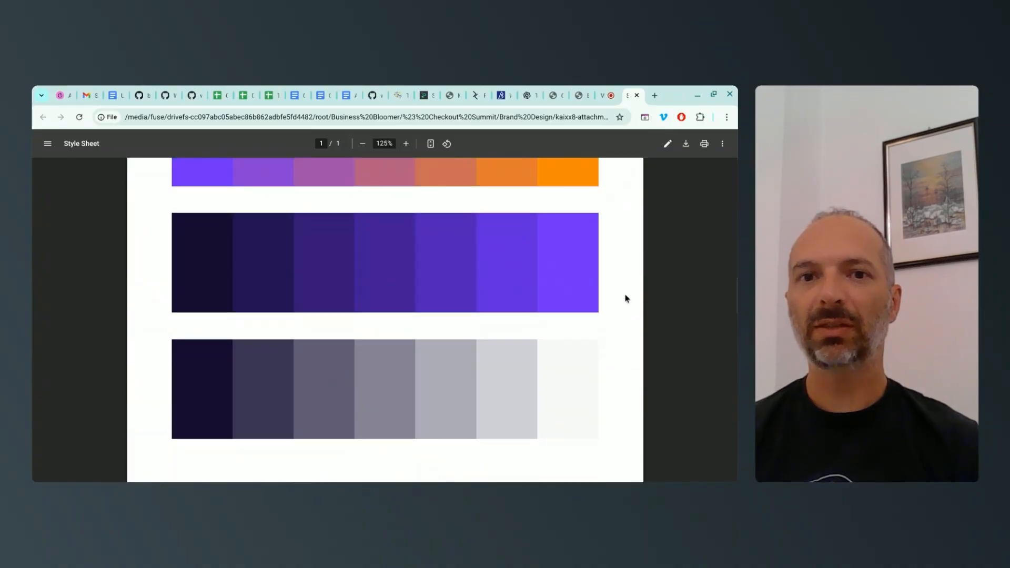
{"action": "scroll", "coordinate": [626, 298], "scroll_direction": "up", "scroll_amount": 12}
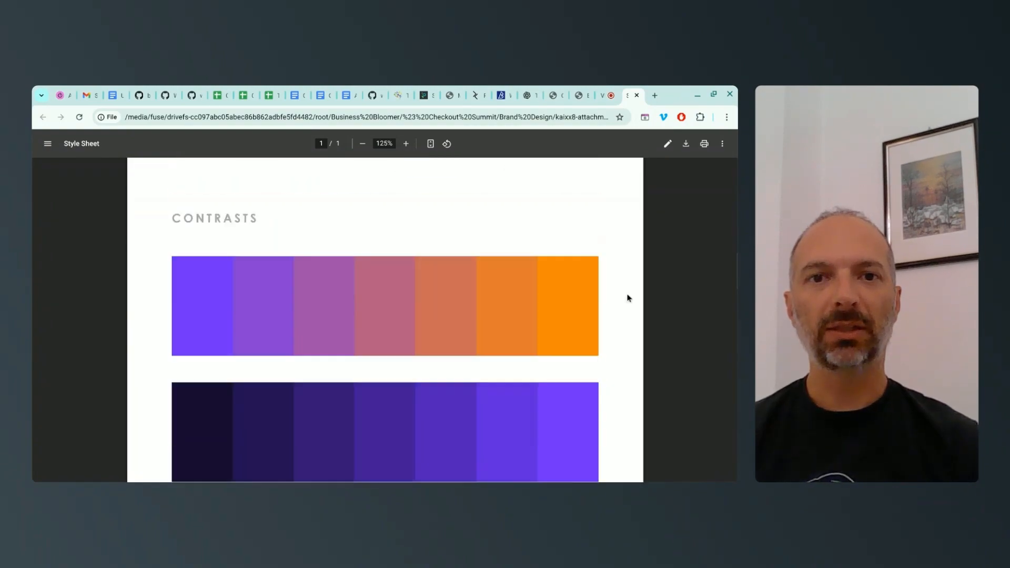
{"action": "scroll", "coordinate": [629, 298], "scroll_direction": "down", "scroll_amount": 5}
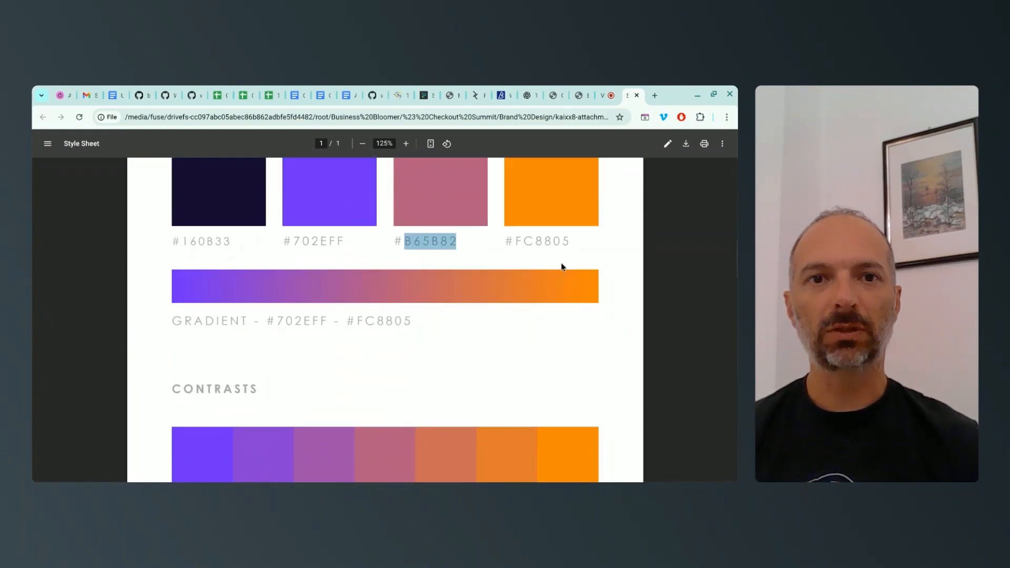
{"action": "double_click", "coordinate": [548, 241]}
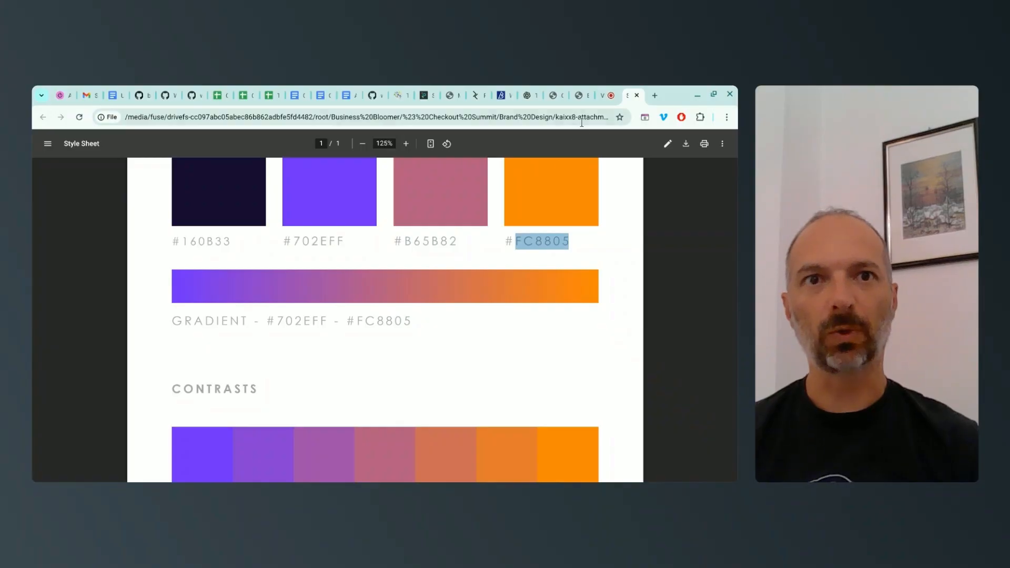
Step: Set the customizer's sale flash background to the brand orange #fc8805
{"action": "left_click", "coordinate": [546, 98]}
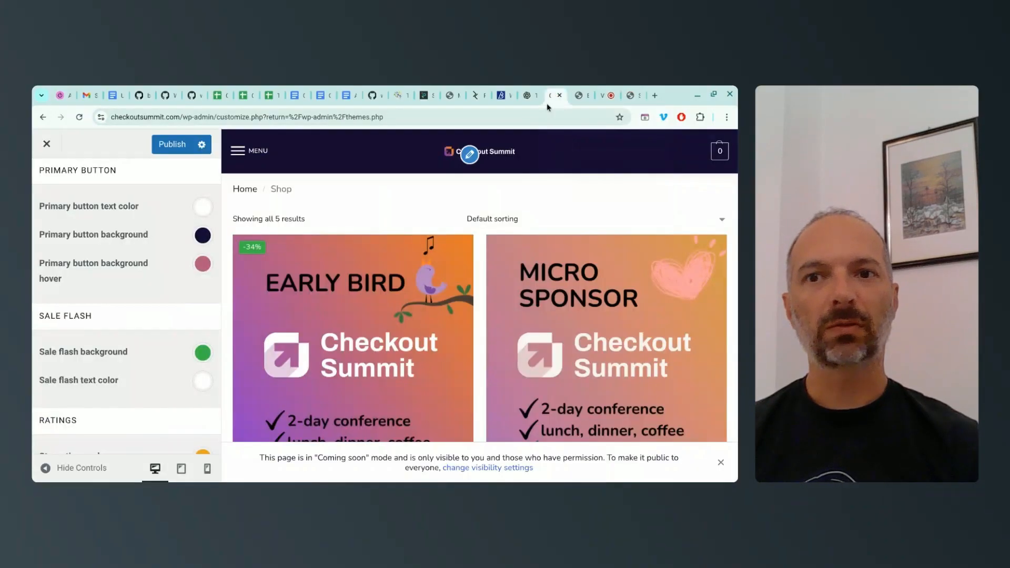
{"action": "left_click", "coordinate": [202, 353]}
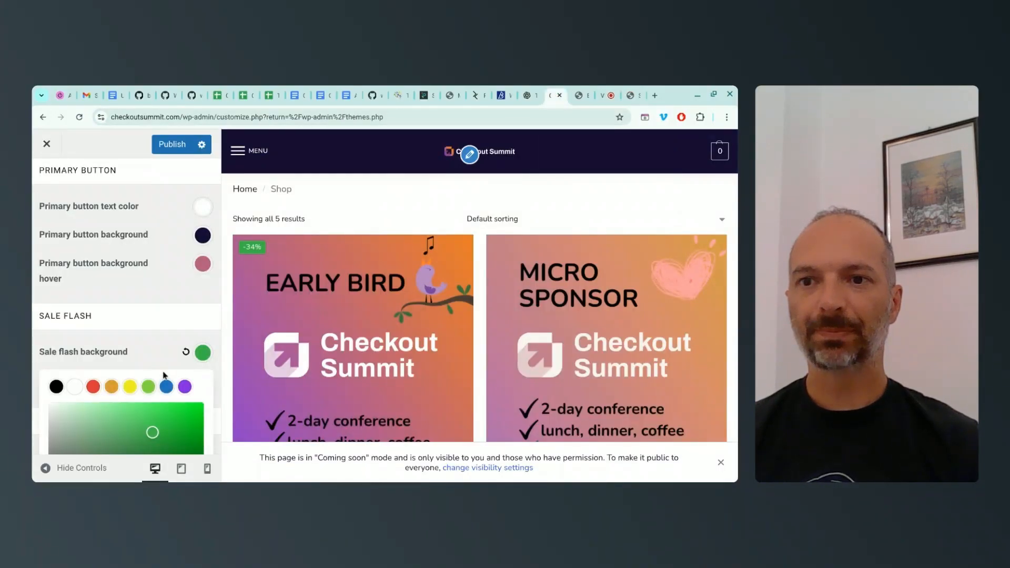
{"action": "double_click", "coordinate": [88, 423]}
{"action": "type", "text": "fc8805"}
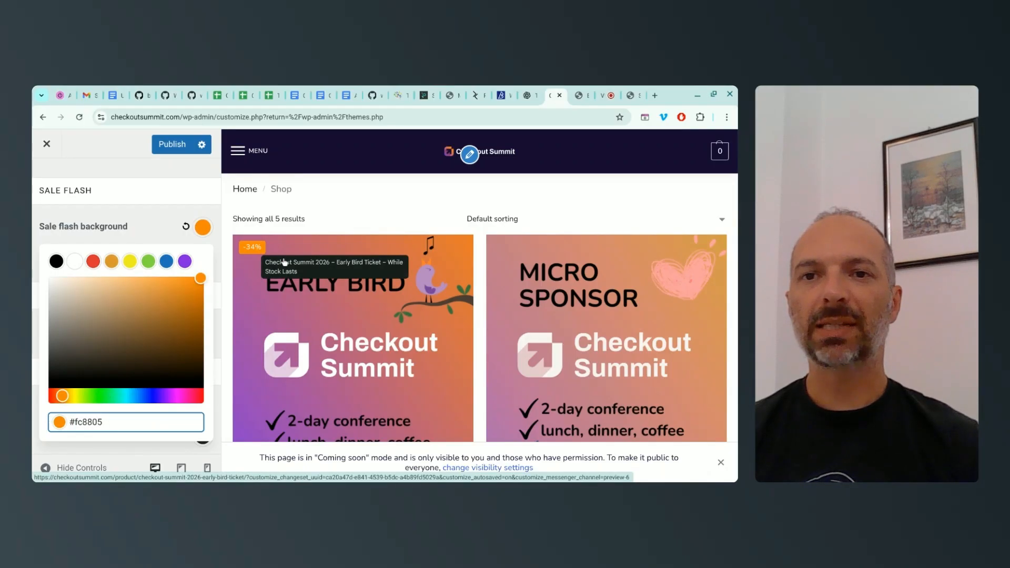
{"action": "left_click", "coordinate": [312, 218]}
{"action": "left_click", "coordinate": [147, 220]}
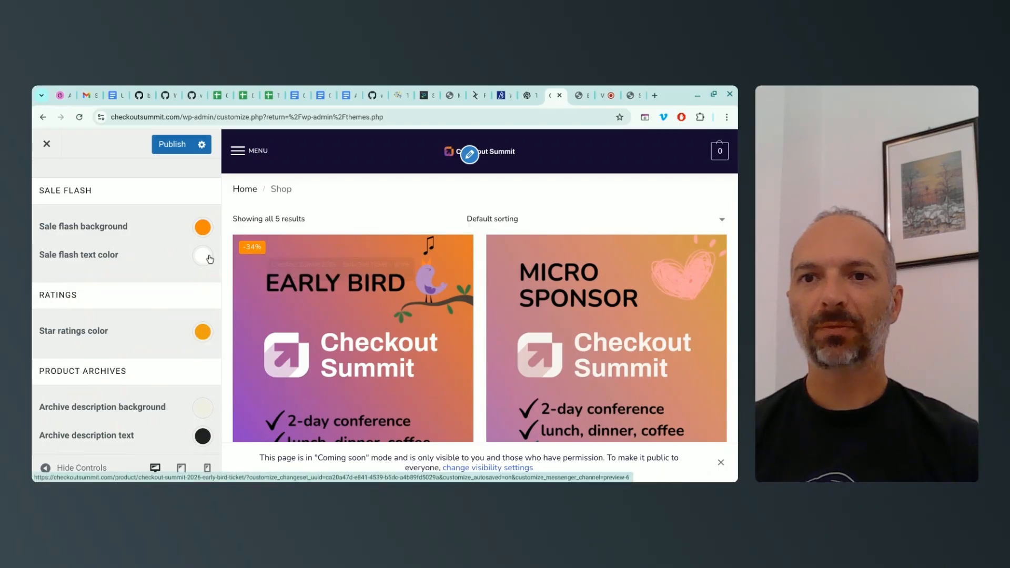
Step: Copy the dark brand code 160B33 from the Style Sheet PDF and set it as the customizer's sale flash text color
{"action": "left_click", "coordinate": [629, 98]}
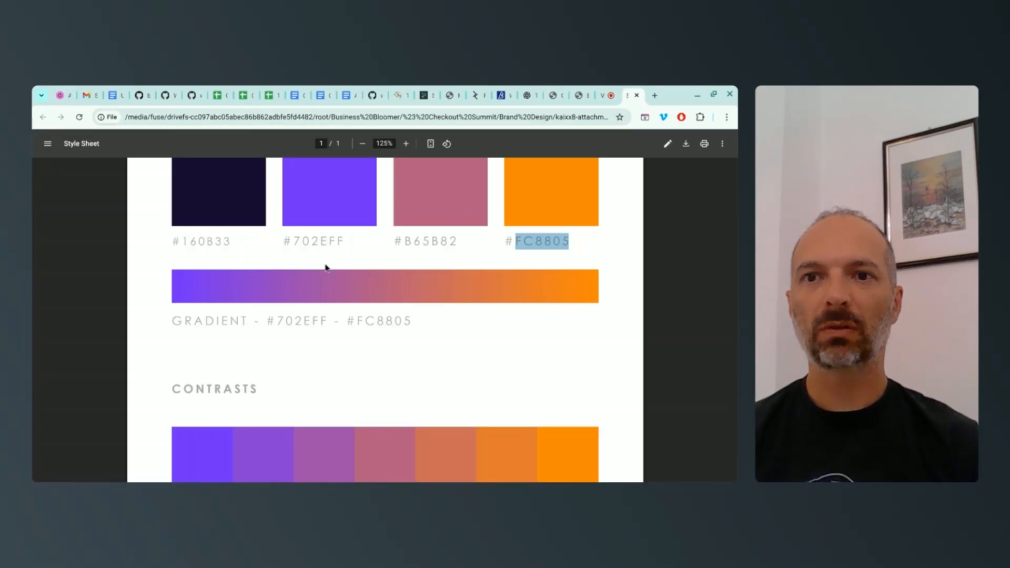
{"action": "scroll", "coordinate": [295, 264], "scroll_direction": "up", "scroll_amount": 1}
{"action": "double_click", "coordinate": [225, 285]}
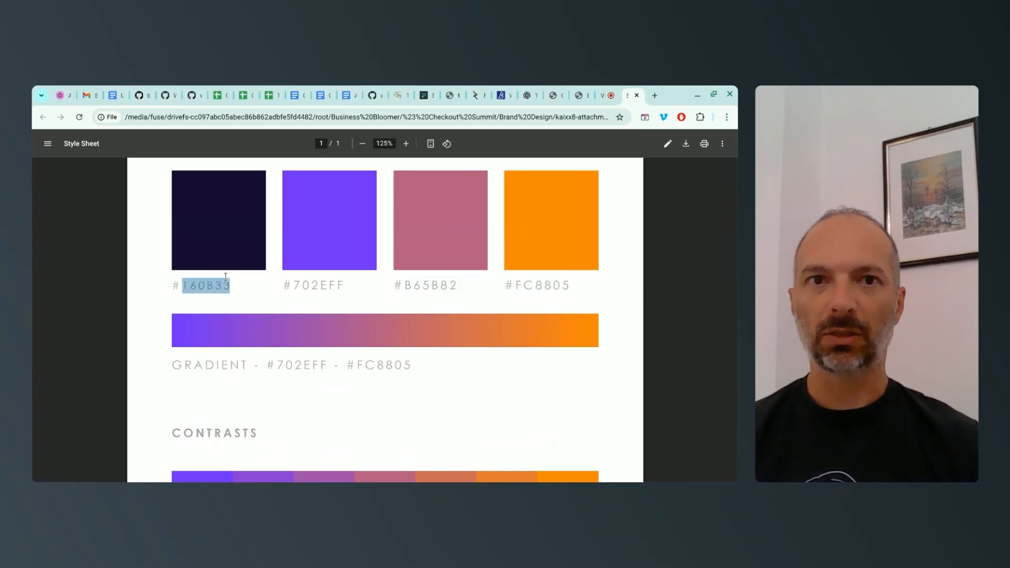
{"action": "left_click", "coordinate": [546, 100]}
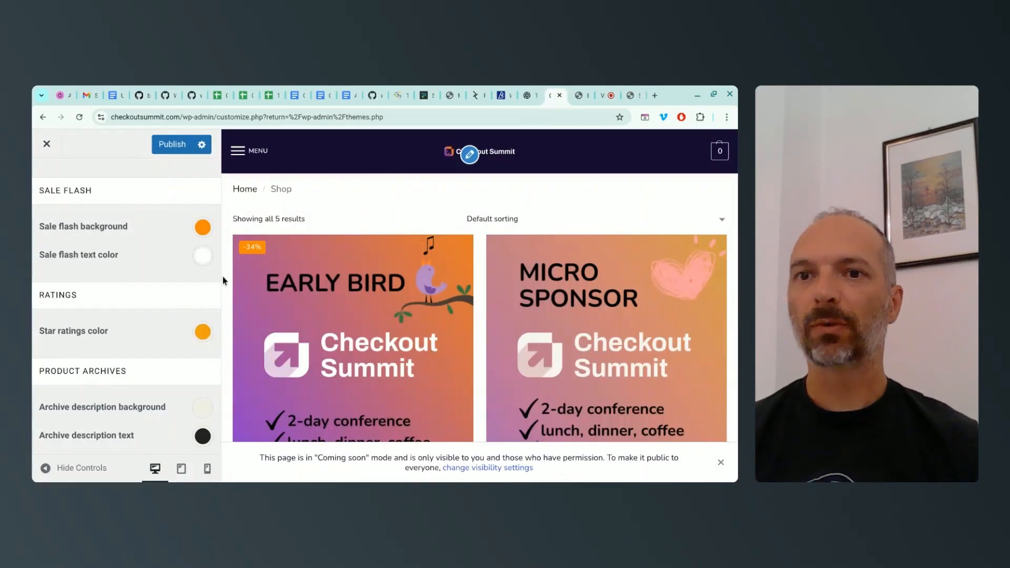
{"action": "left_click", "coordinate": [207, 261]}
{"action": "scroll", "coordinate": [125, 301], "scroll_direction": "down", "scroll_amount": 2}
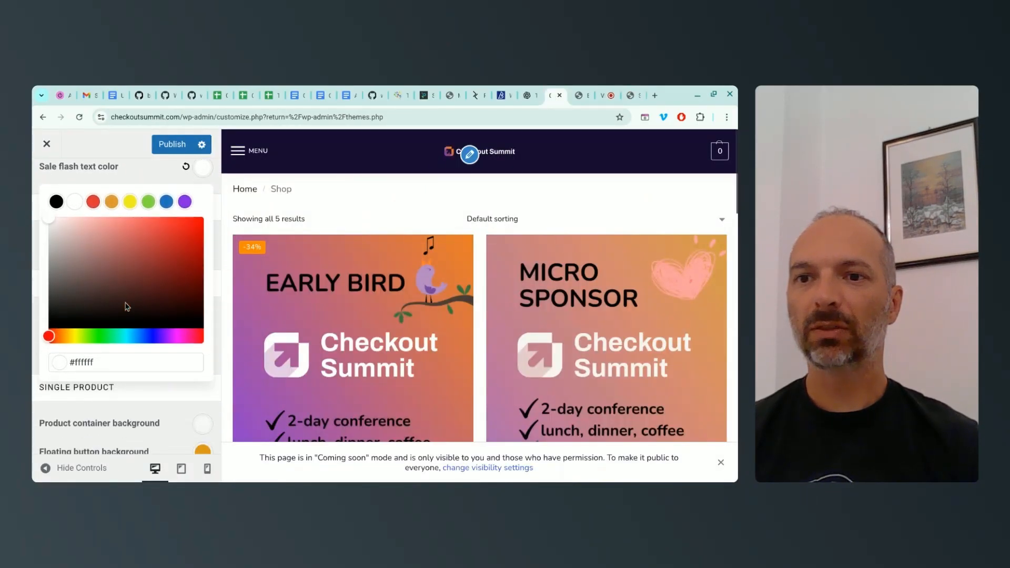
{"action": "double_click", "coordinate": [81, 357]}
{"action": "type", "text": "160b33"}
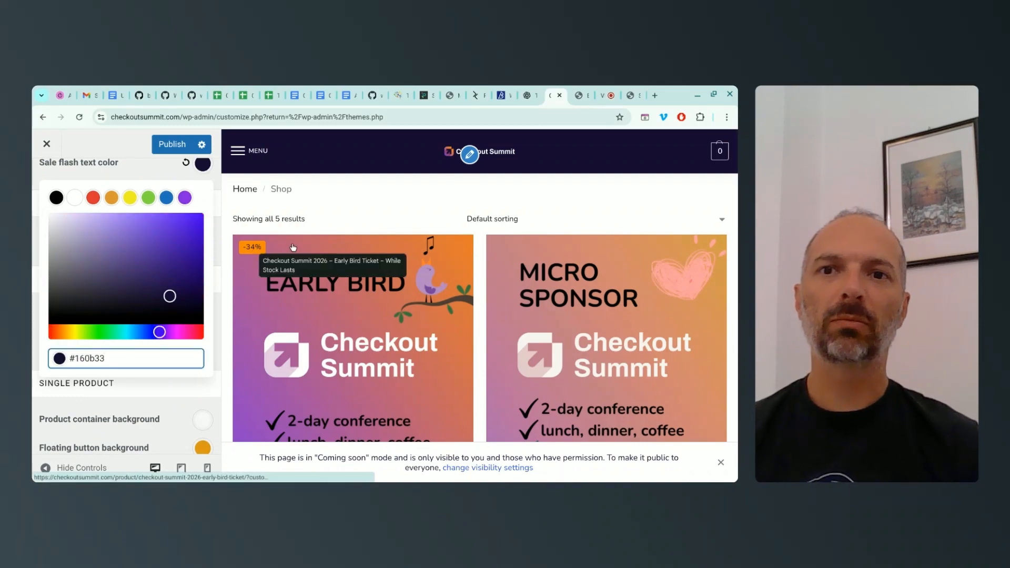
{"action": "left_click", "coordinate": [344, 220]}
Step: Open the Early Bird ticket's product page in the preview and examine its sale badge and price area
{"action": "scroll", "coordinate": [306, 235], "scroll_direction": "down", "scroll_amount": 2}
{"action": "scroll", "coordinate": [306, 236], "scroll_direction": "up", "scroll_amount": 1}
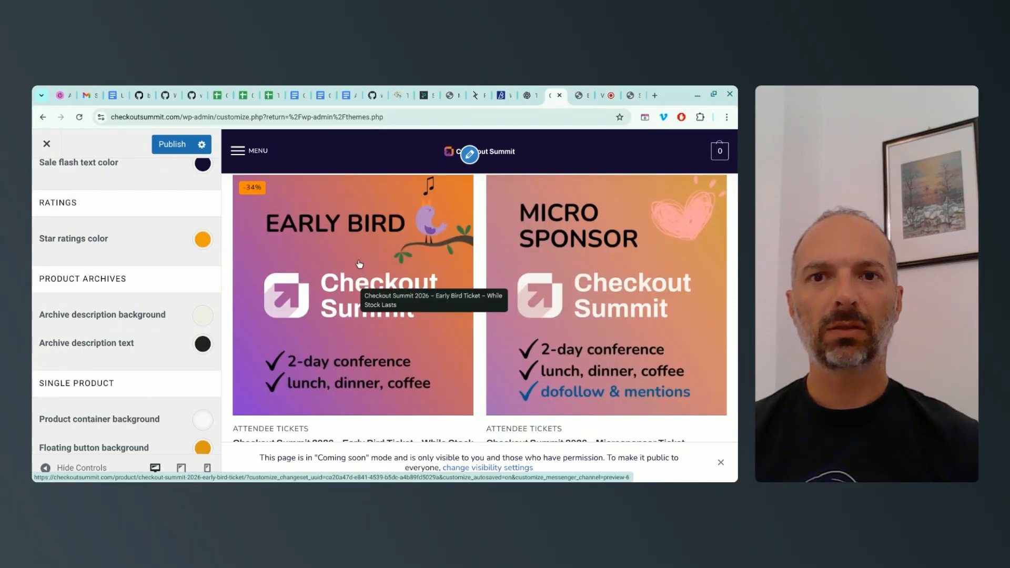
{"action": "left_click", "coordinate": [360, 264]}
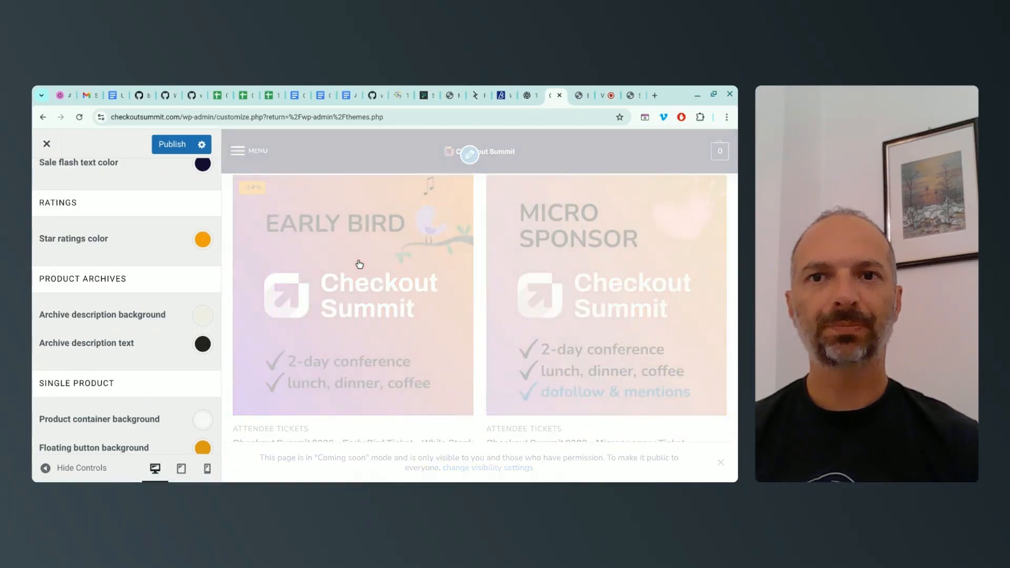
{"action": "scroll", "coordinate": [361, 262], "scroll_direction": "down", "scroll_amount": 3}
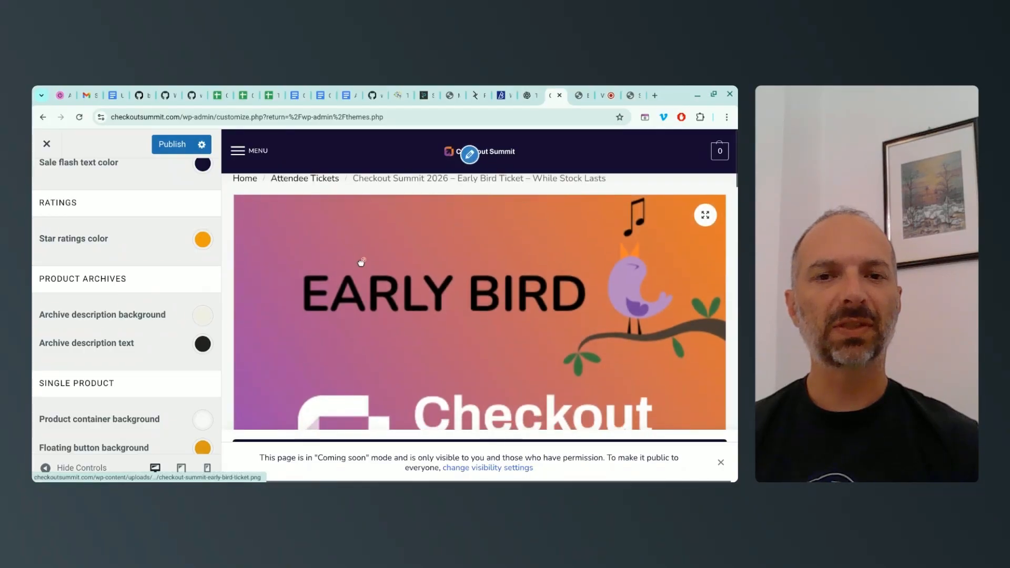
{"action": "scroll", "coordinate": [361, 261], "scroll_direction": "down", "scroll_amount": 5}
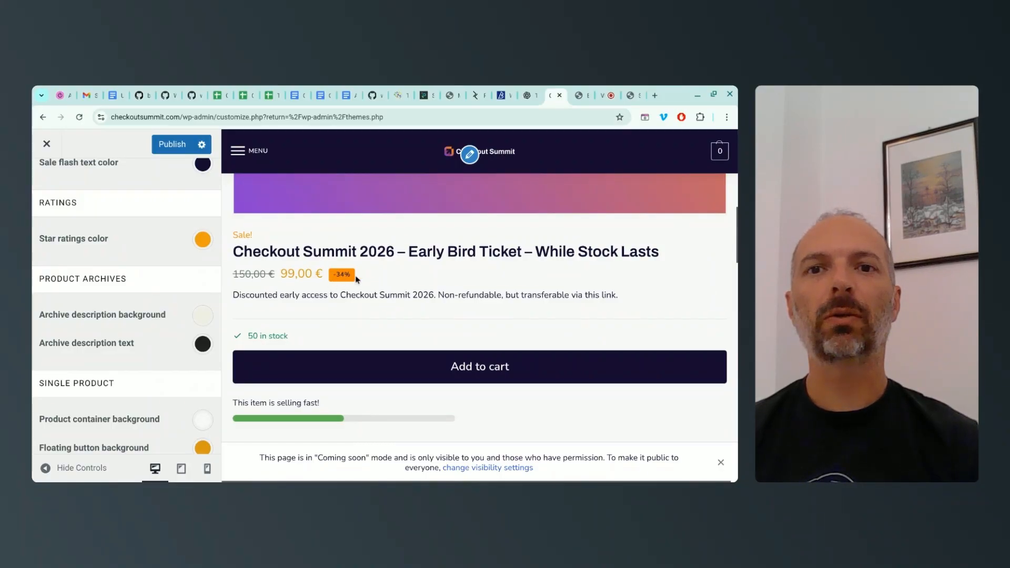
{"action": "scroll", "coordinate": [316, 275], "scroll_direction": "up", "scroll_amount": 1}
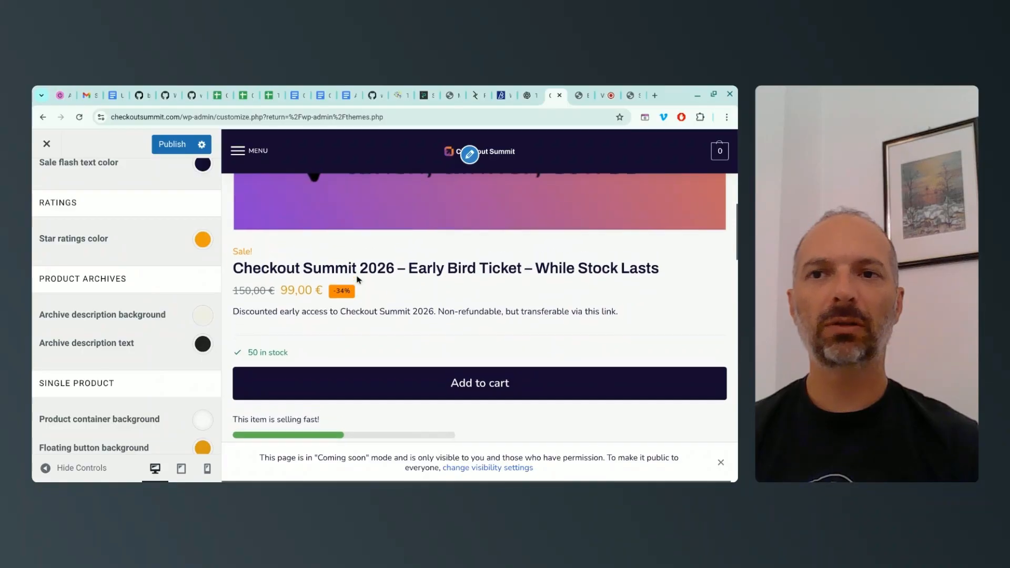
{"action": "scroll", "coordinate": [178, 274], "scroll_direction": "up", "scroll_amount": 3}
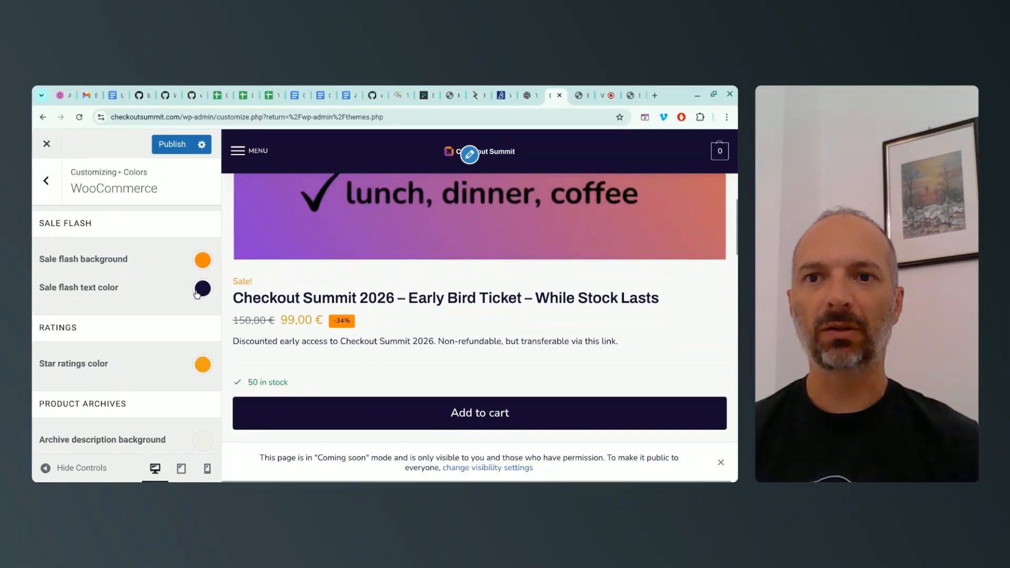
Step: Try white as the sale flash text color on the Early Bird product page and set it back to #160b33
{"action": "left_click", "coordinate": [205, 292]}
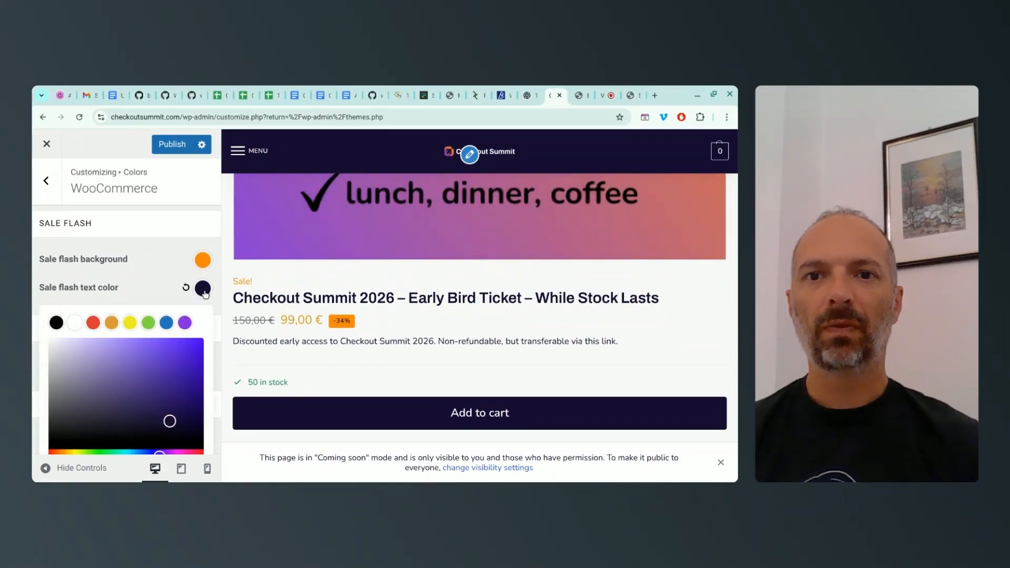
{"action": "left_click", "coordinate": [74, 323]}
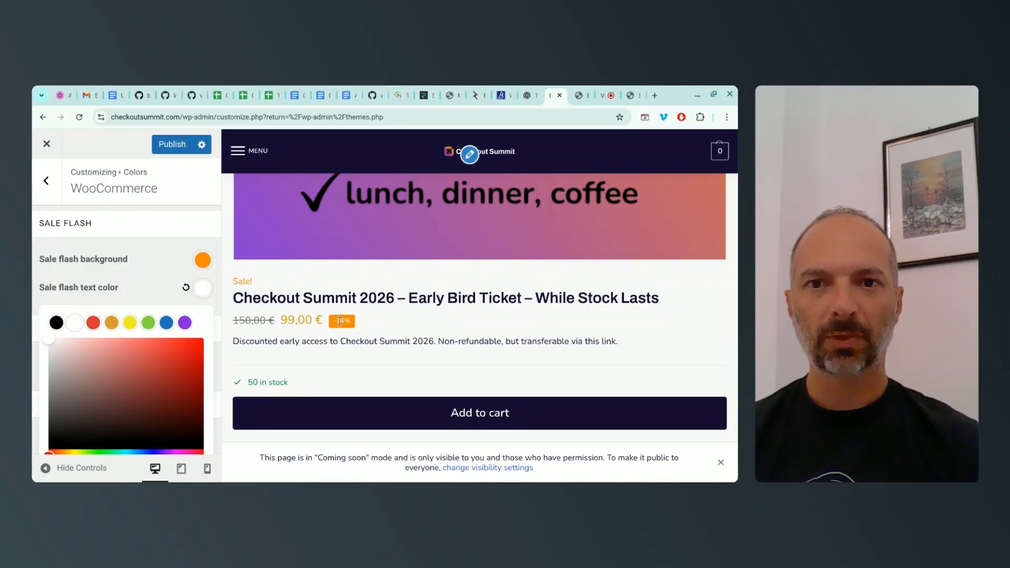
{"action": "scroll", "coordinate": [149, 308], "scroll_direction": "down", "scroll_amount": 2}
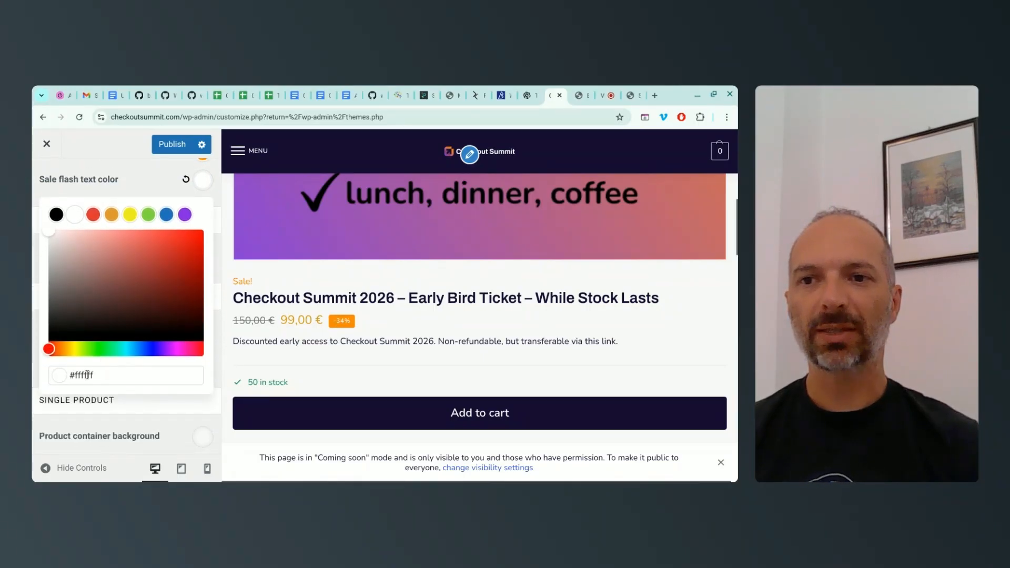
{"action": "double_click", "coordinate": [81, 373]}
{"action": "type", "text": "160b33"}
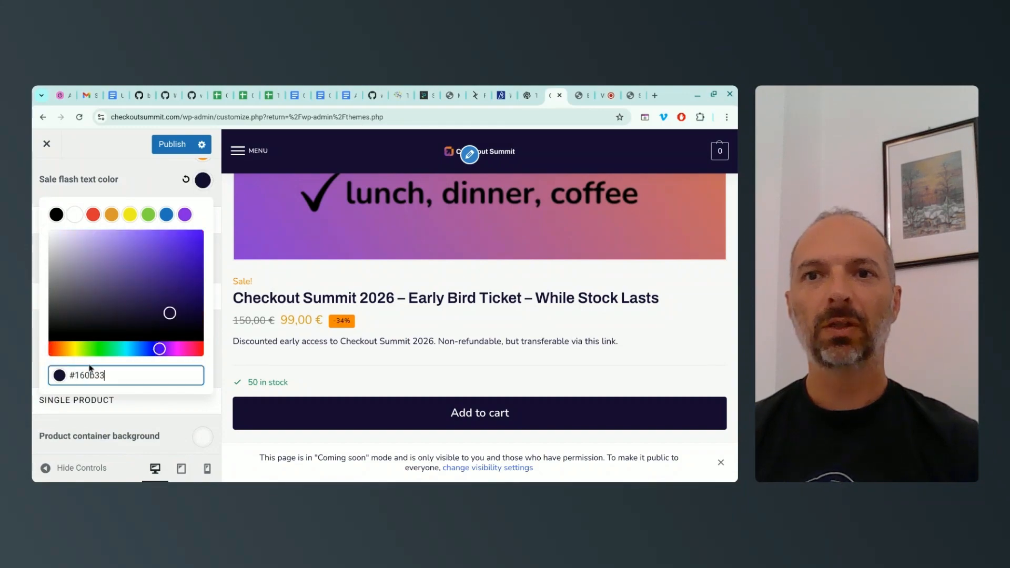
{"action": "left_click", "coordinate": [158, 185]}
{"action": "scroll", "coordinate": [297, 317], "scroll_direction": "up", "scroll_amount": 1}
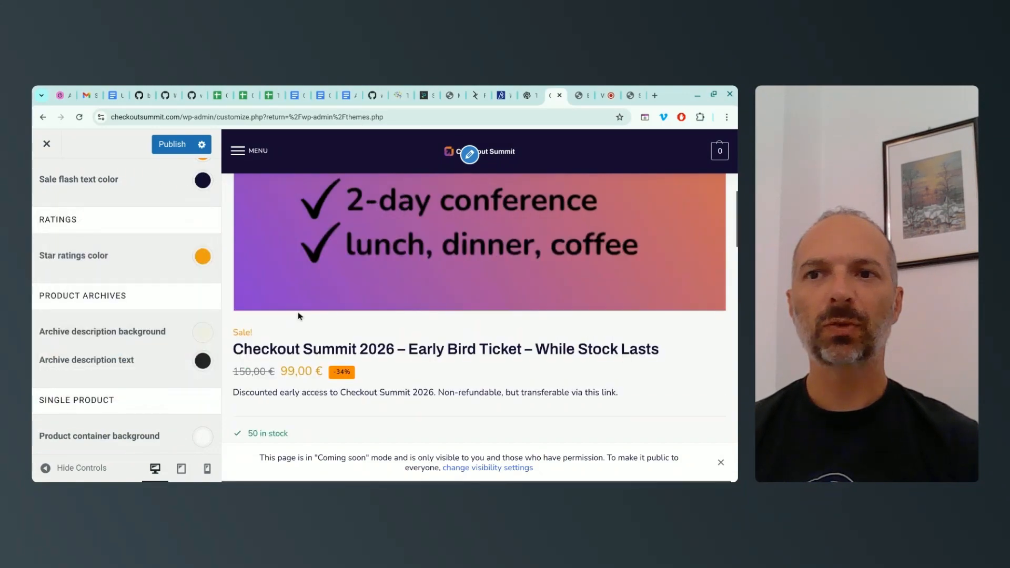
{"action": "scroll", "coordinate": [319, 298], "scroll_direction": "down", "scroll_amount": 2}
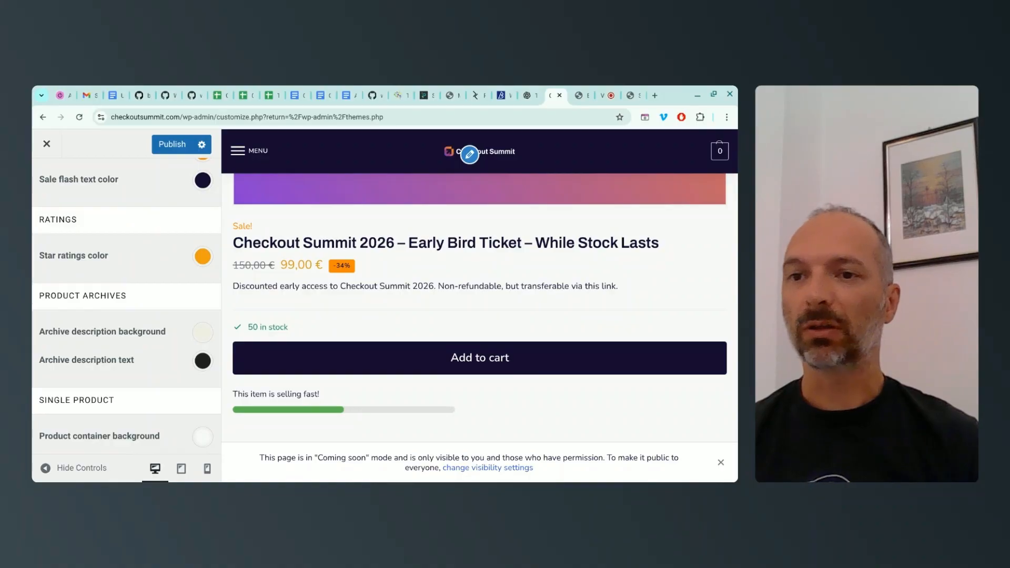
Step: Open the Attendee Tickets category page in the preview from the Early Bird product page
{"action": "scroll", "coordinate": [157, 256], "scroll_direction": "down", "scroll_amount": 1}
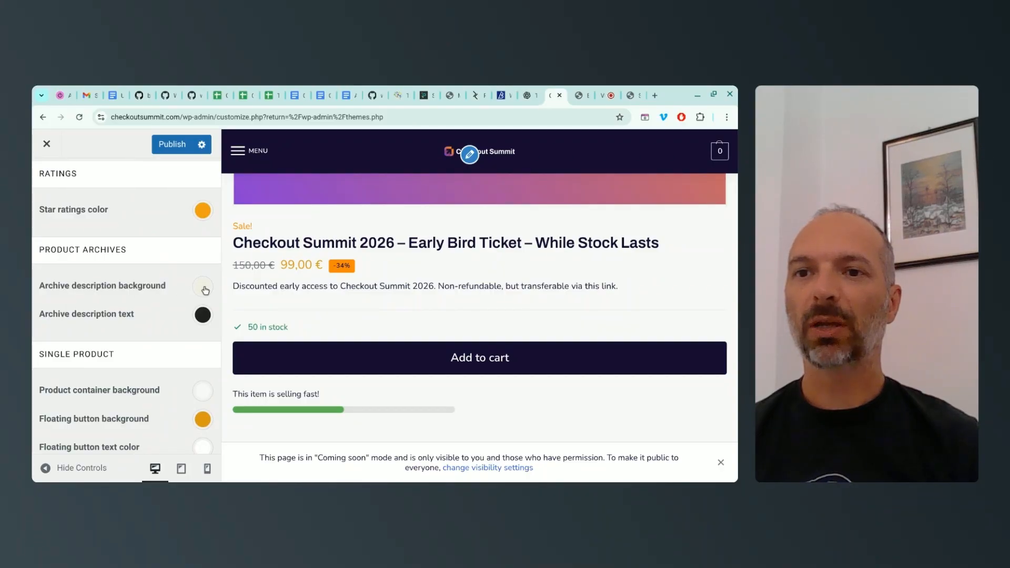
{"action": "scroll", "coordinate": [282, 289], "scroll_direction": "down", "scroll_amount": 8}
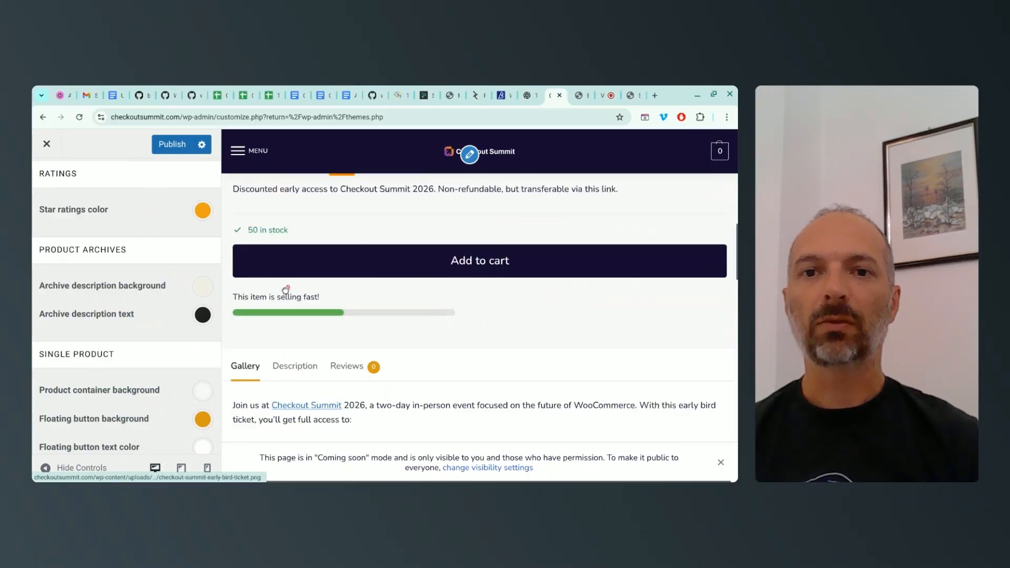
{"action": "scroll", "coordinate": [285, 287], "scroll_direction": "down", "scroll_amount": 7}
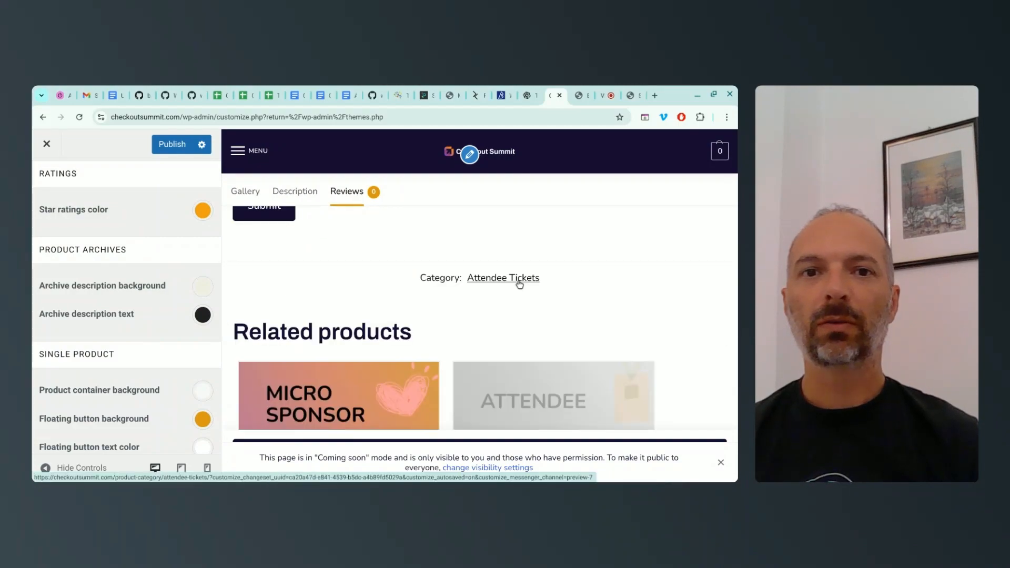
{"action": "left_click", "coordinate": [520, 284]}
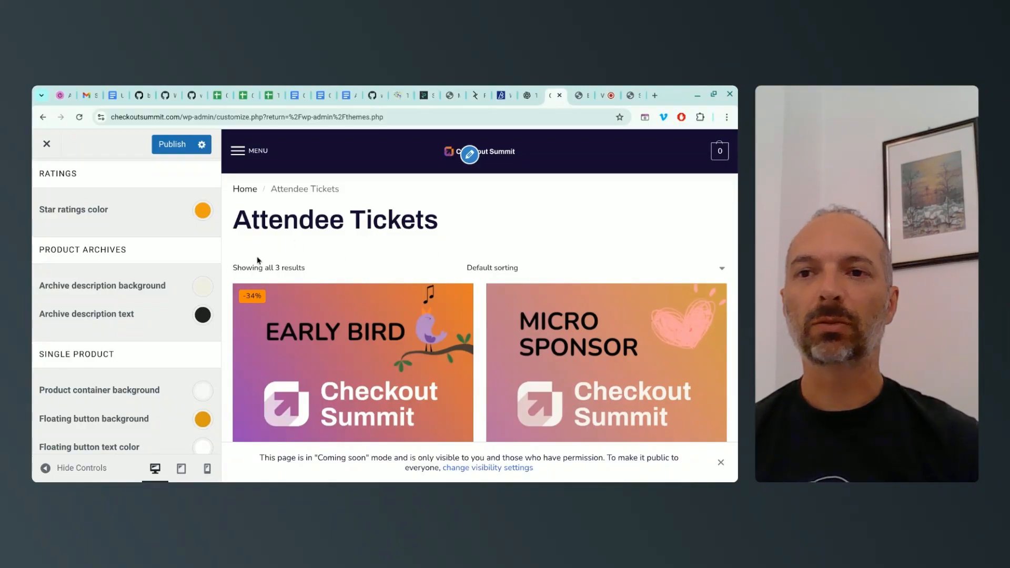
Step: Set the product archive description text color to the copied dark brand color #160b33
{"action": "left_click", "coordinate": [203, 319]}
{"action": "scroll", "coordinate": [158, 327], "scroll_direction": "down", "scroll_amount": 2}
{"action": "left_click", "coordinate": [86, 392]}
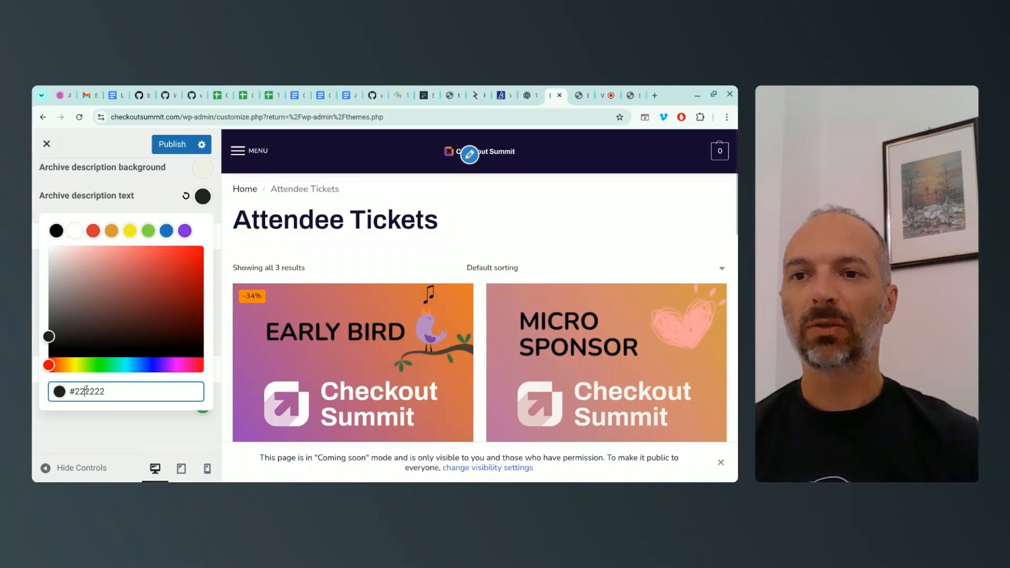
{"action": "double_click", "coordinate": [86, 391]}
{"action": "key", "text": "ctrl+v"}
{"action": "left_click", "coordinate": [217, 209]}
{"action": "scroll", "coordinate": [216, 210], "scroll_direction": "up", "scroll_amount": 3}
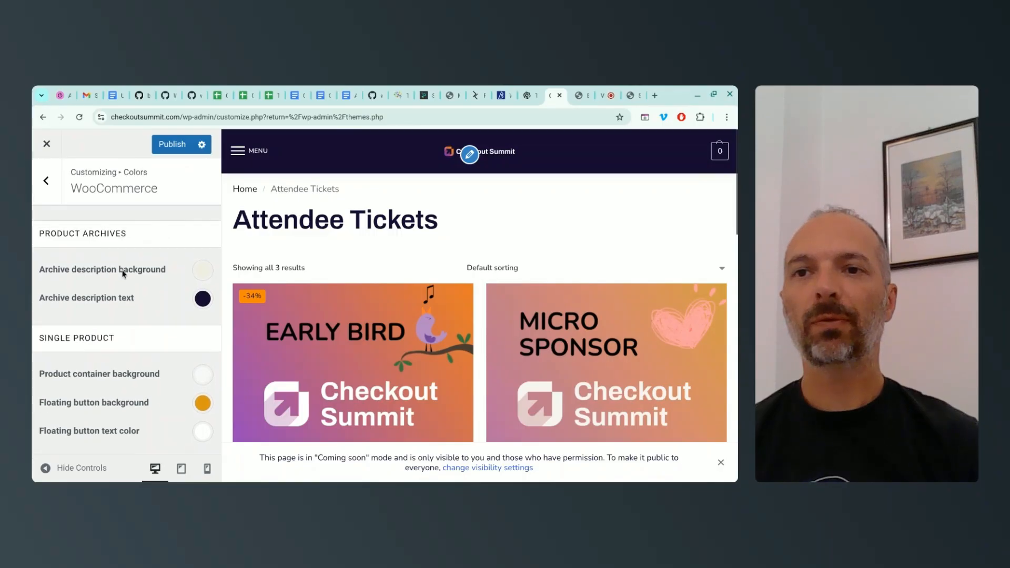
Step: Check the archive description background color in its color picker without changing it
{"action": "left_click", "coordinate": [202, 271]}
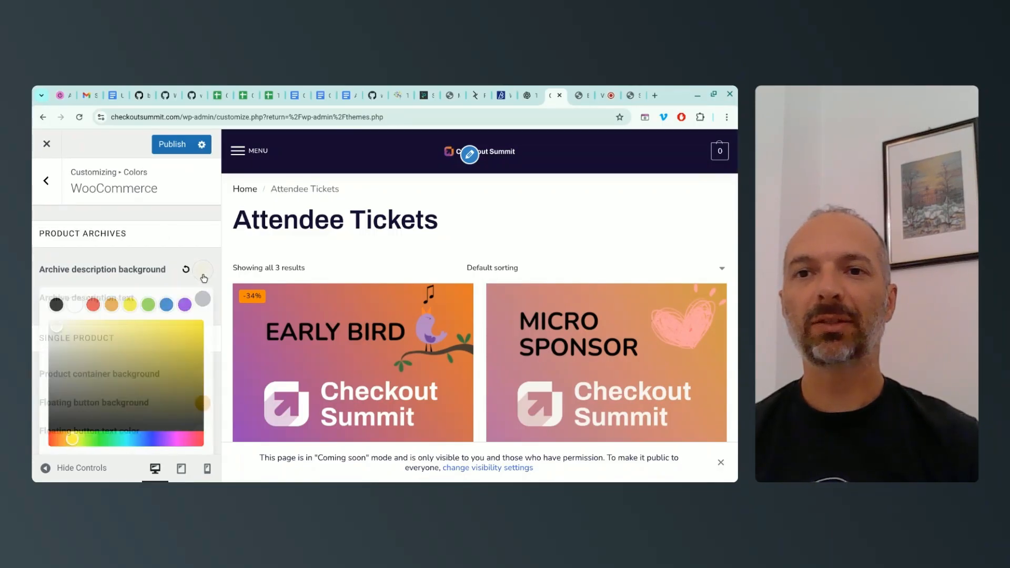
{"action": "scroll", "coordinate": [145, 290], "scroll_direction": "down", "scroll_amount": 3}
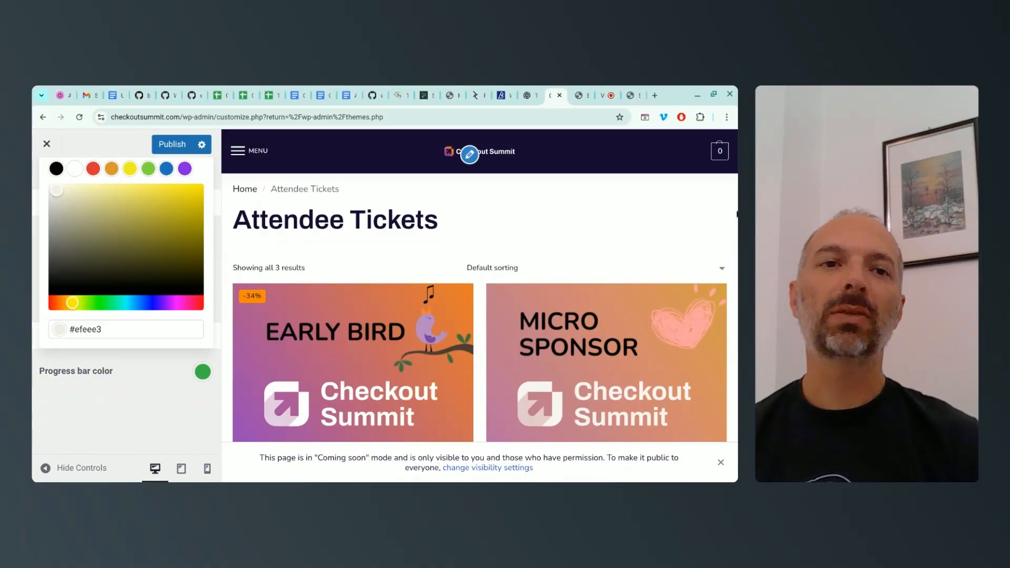
{"action": "left_click", "coordinate": [219, 190]}
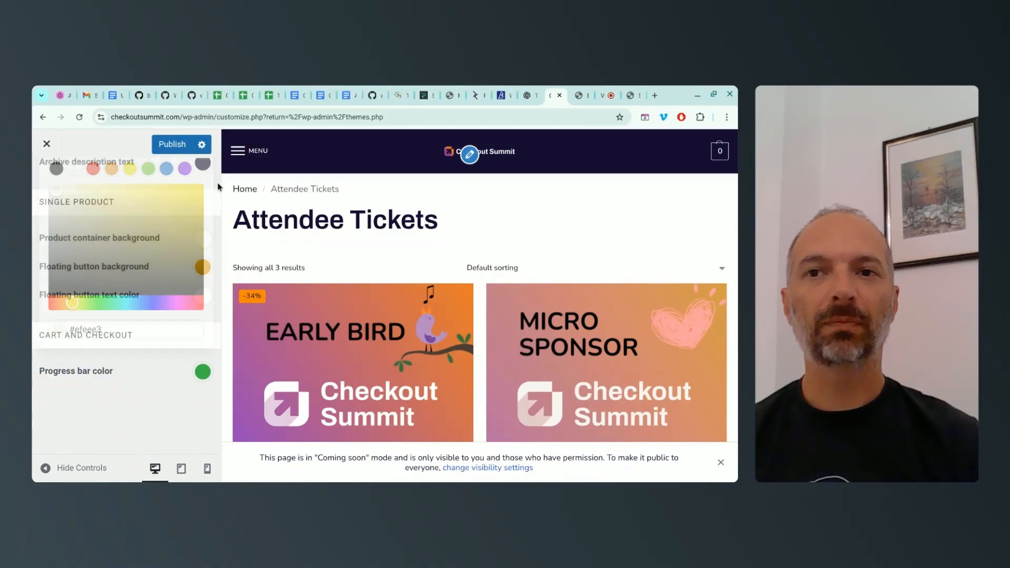
{"action": "scroll", "coordinate": [173, 237], "scroll_direction": "up", "scroll_amount": 1}
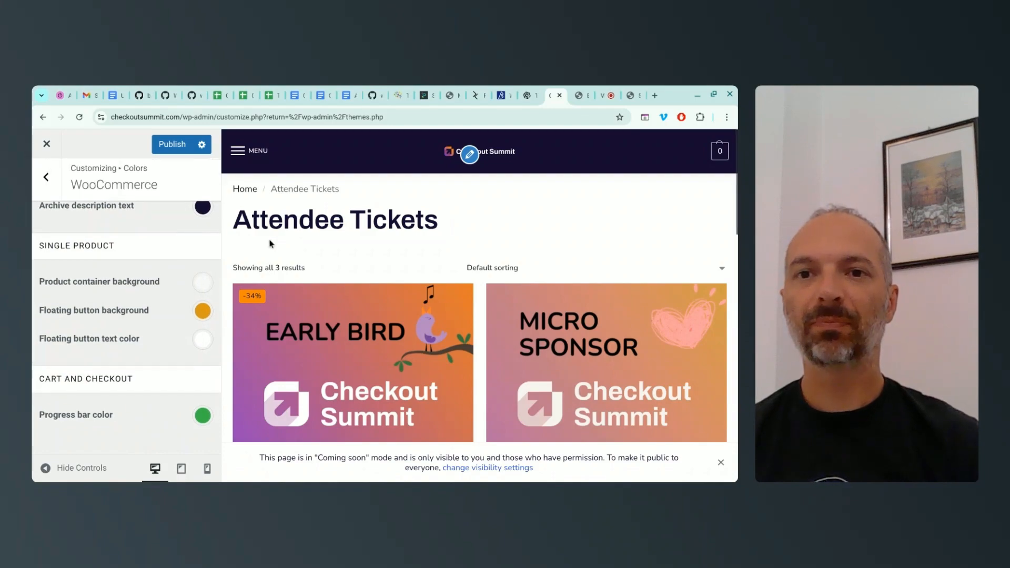
Step: Open the Early Bird ticket's product page in the preview and set the product container background to white #ffffff
{"action": "scroll", "coordinate": [274, 248], "scroll_direction": "down", "scroll_amount": 2}
{"action": "left_click", "coordinate": [299, 272]}
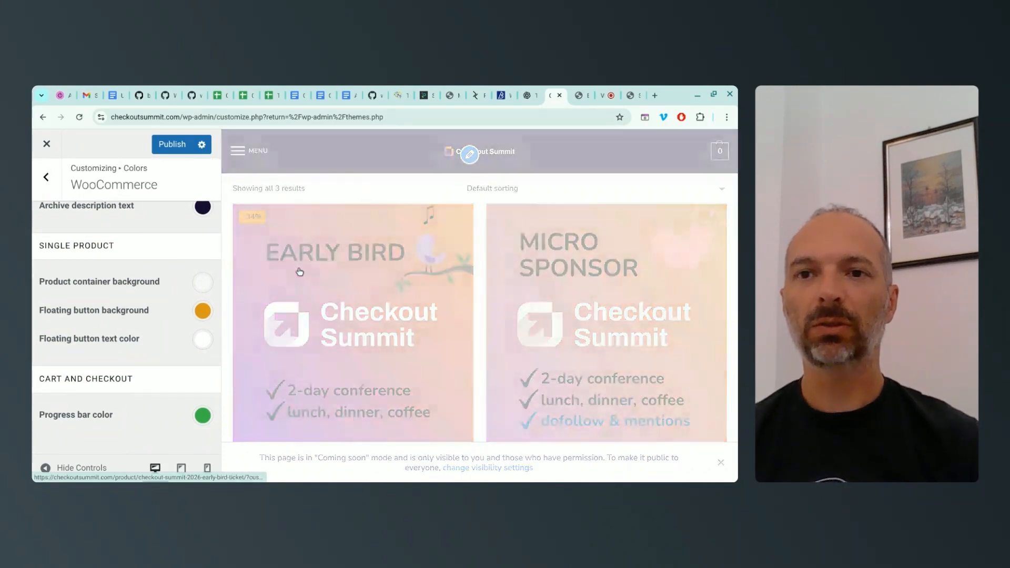
{"action": "scroll", "coordinate": [387, 299], "scroll_direction": "down", "scroll_amount": 8}
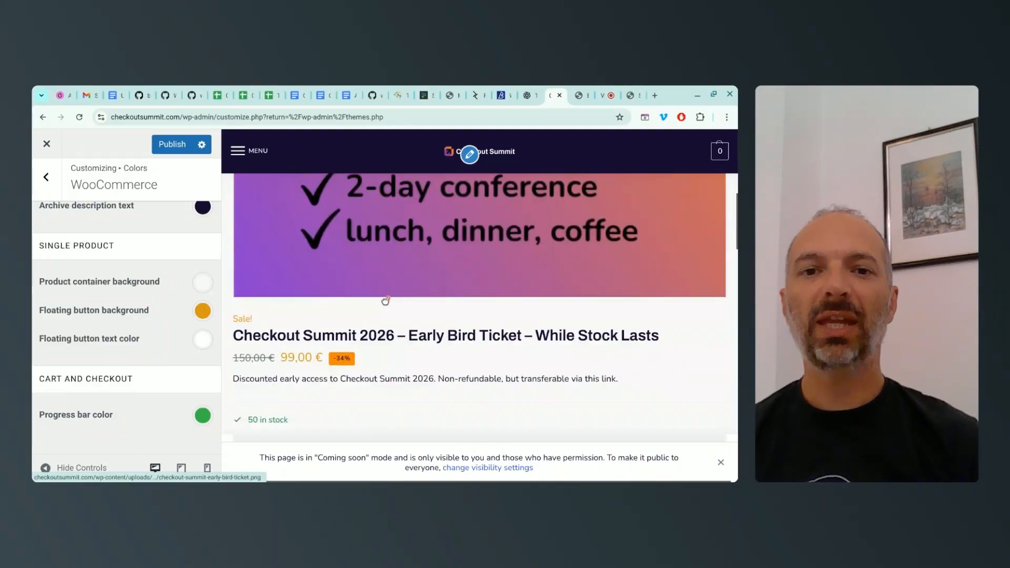
{"action": "left_click", "coordinate": [202, 284]}
{"action": "scroll", "coordinate": [147, 276], "scroll_direction": "down", "scroll_amount": 2}
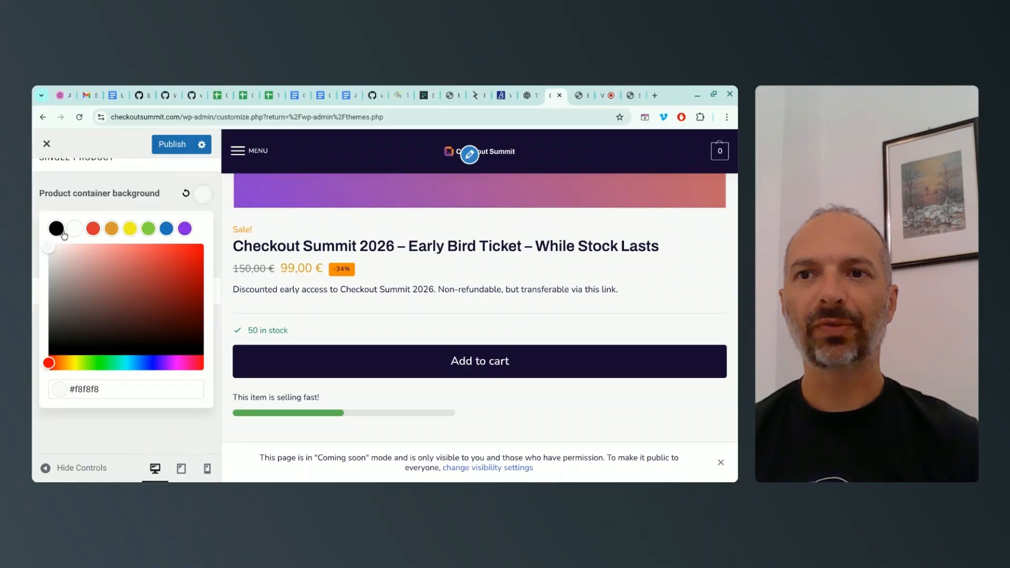
{"action": "left_click", "coordinate": [79, 234]}
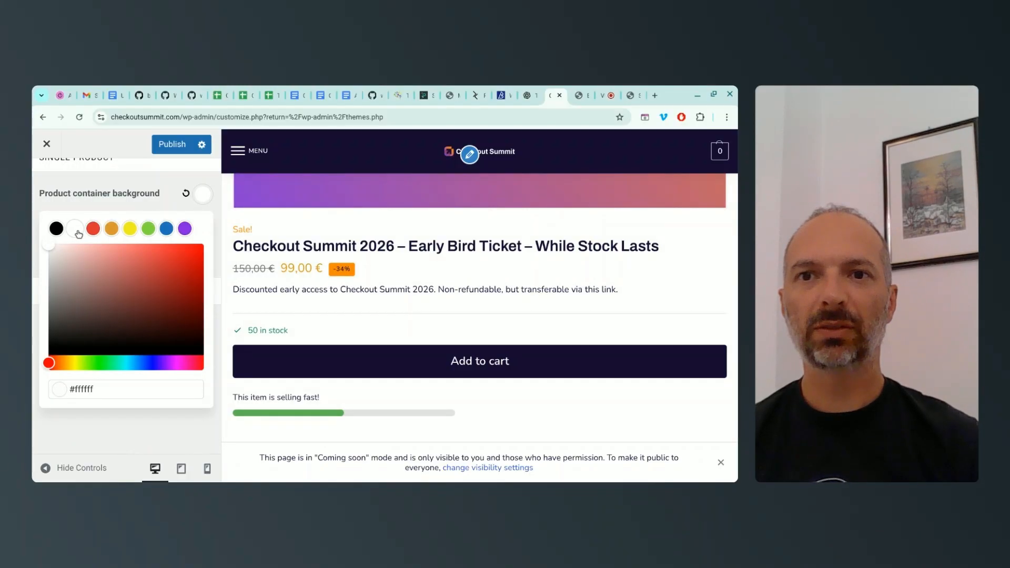
{"action": "left_click", "coordinate": [217, 206]}
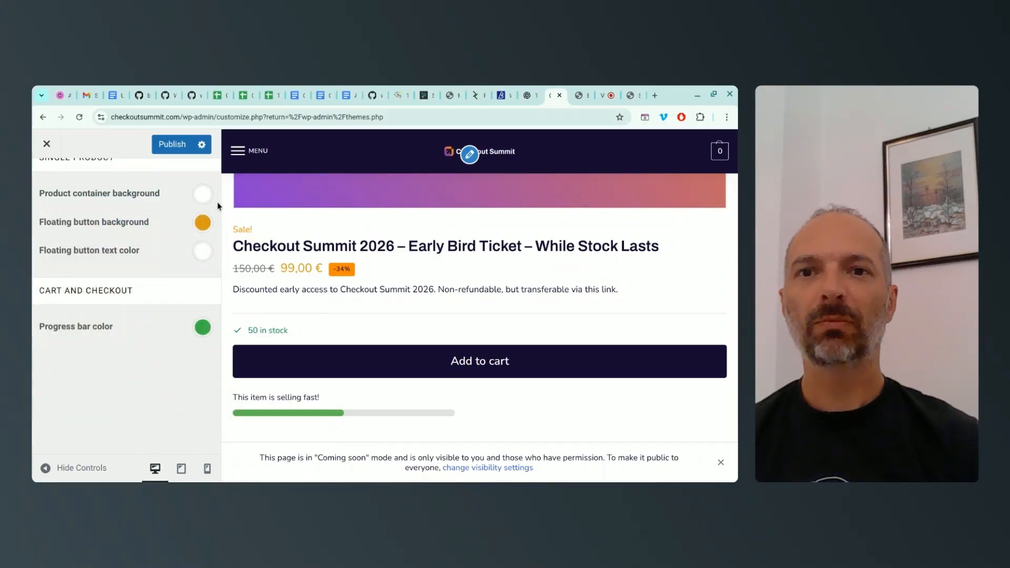
Step: Set the single product floating button background to the dark brand color and check the buttons on the Early Bird page
{"action": "scroll", "coordinate": [363, 259], "scroll_direction": "down", "scroll_amount": 12}
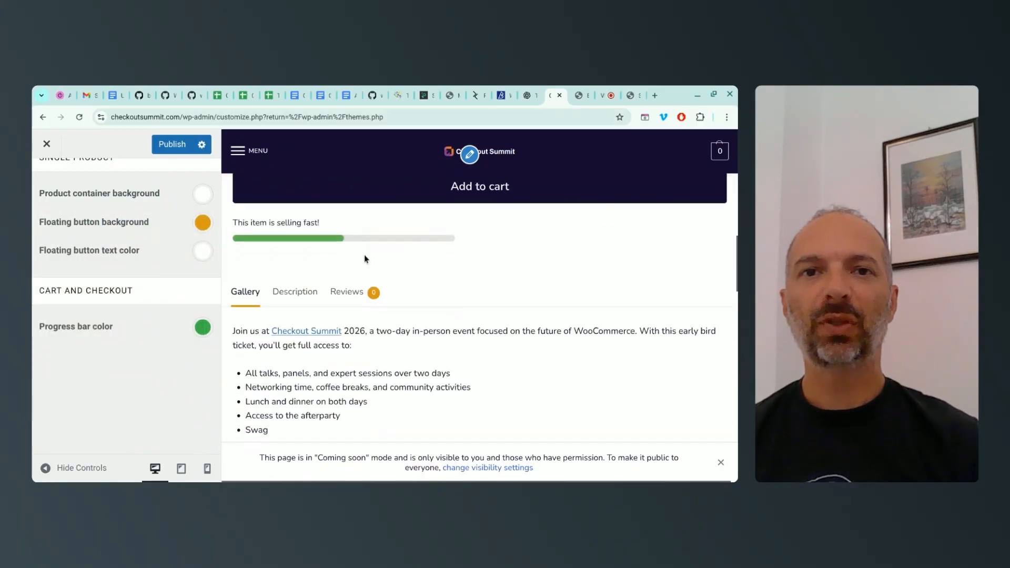
{"action": "left_click", "coordinate": [203, 222]}
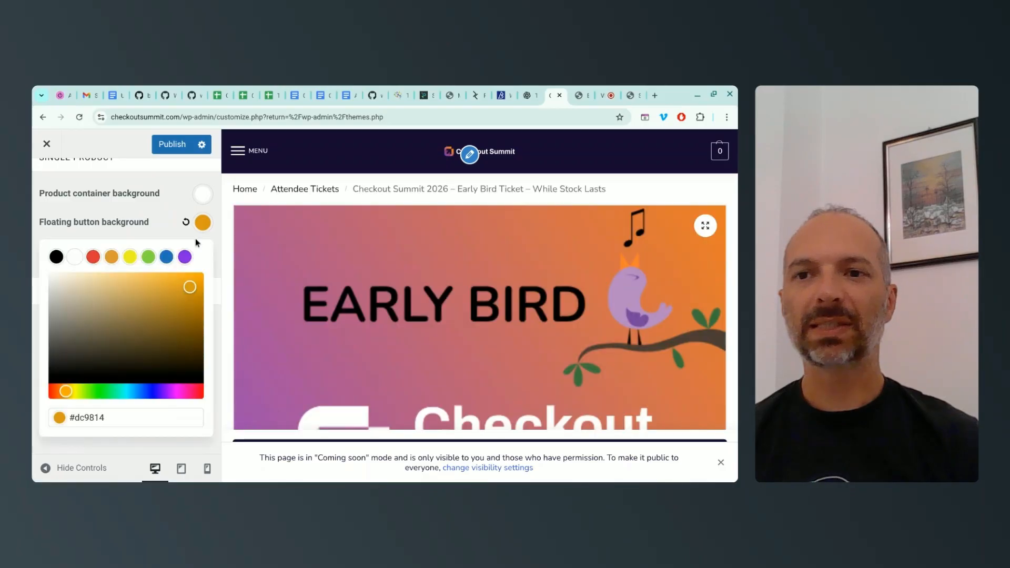
{"action": "left_click", "coordinate": [89, 417]}
{"action": "double_click", "coordinate": [90, 418]}
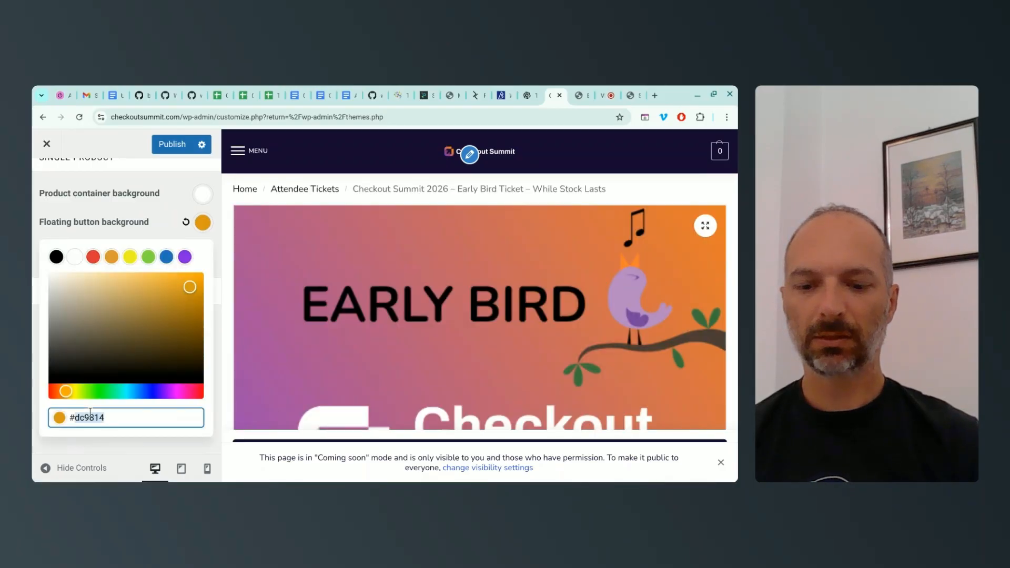
{"action": "type", "text": "1b1b3d"}
{"action": "left_click", "coordinate": [218, 239]}
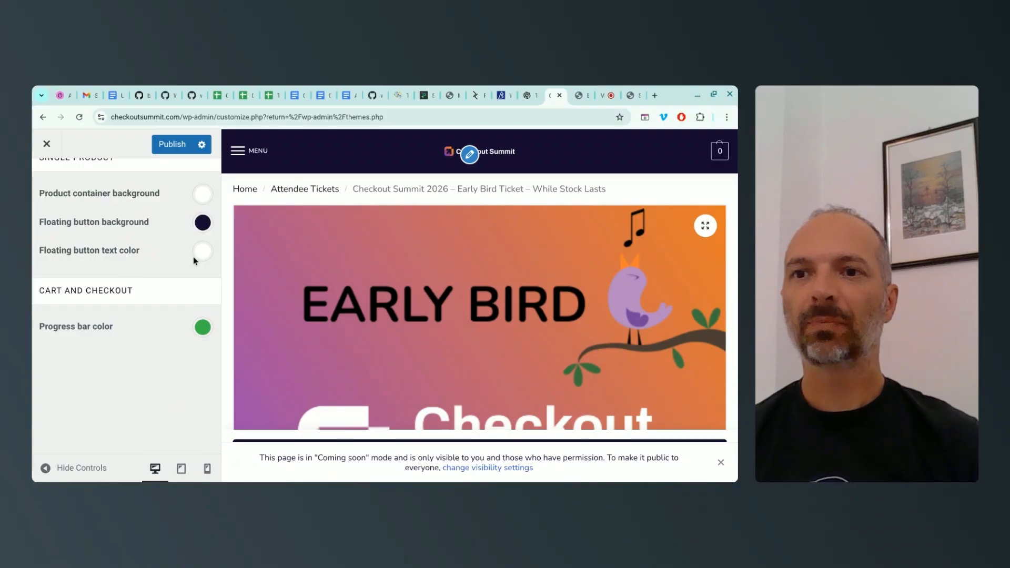
{"action": "scroll", "coordinate": [432, 291], "scroll_direction": "down", "scroll_amount": 1}
{"action": "scroll", "coordinate": [432, 291], "scroll_direction": "down", "scroll_amount": 3}
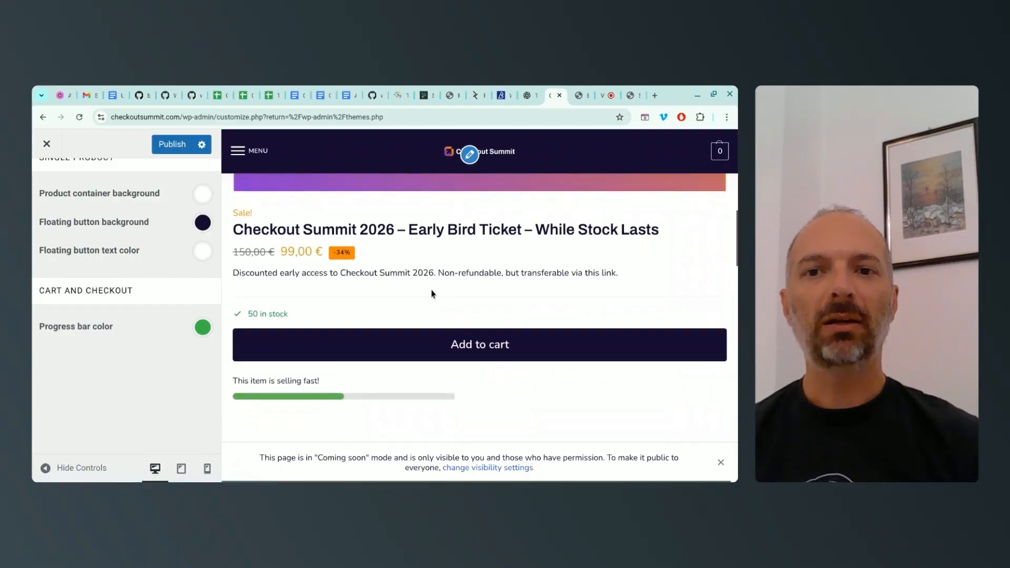
{"action": "scroll", "coordinate": [432, 291], "scroll_direction": "up", "scroll_amount": 10}
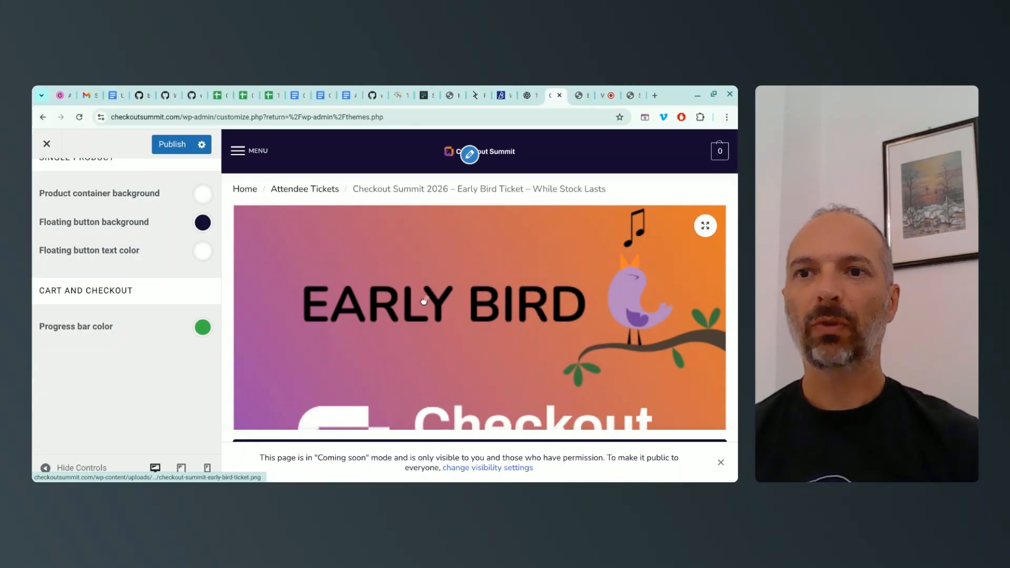
{"action": "scroll", "coordinate": [437, 240], "scroll_direction": "down", "scroll_amount": 3}
{"action": "scroll", "coordinate": [436, 244], "scroll_direction": "down", "scroll_amount": 7}
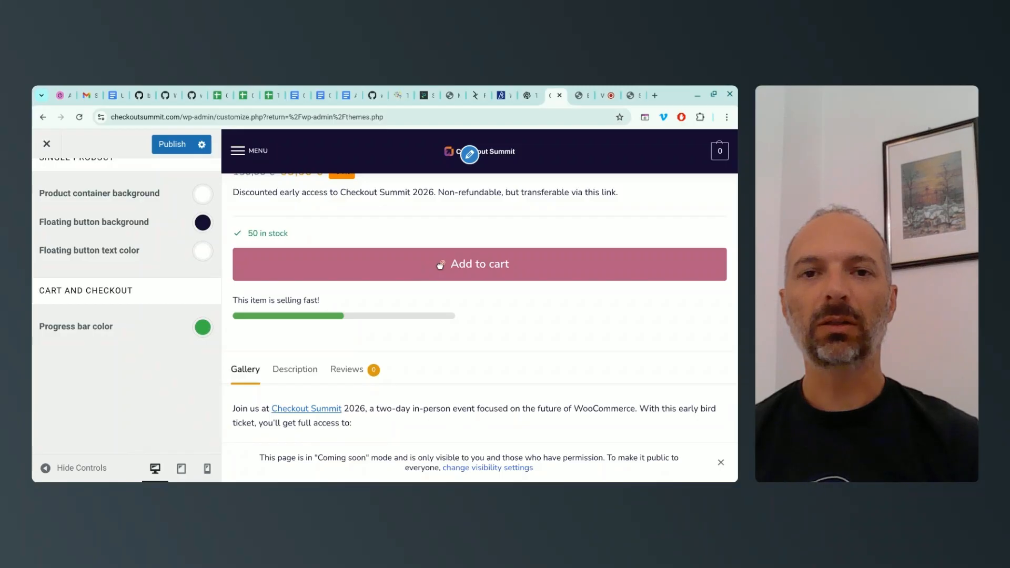
{"action": "scroll", "coordinate": [445, 274], "scroll_direction": "up", "scroll_amount": 10}
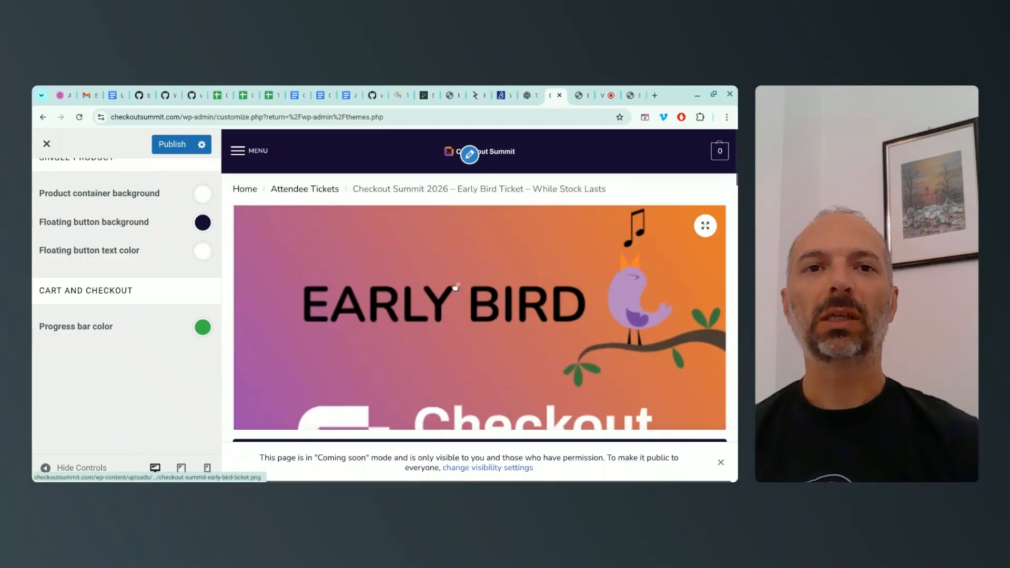
Step: Set the cart and checkout progress bar color to #160b33 and publish the customizer changes
{"action": "left_click", "coordinate": [203, 327]}
{"action": "scroll", "coordinate": [181, 310], "scroll_direction": "down", "scroll_amount": 2}
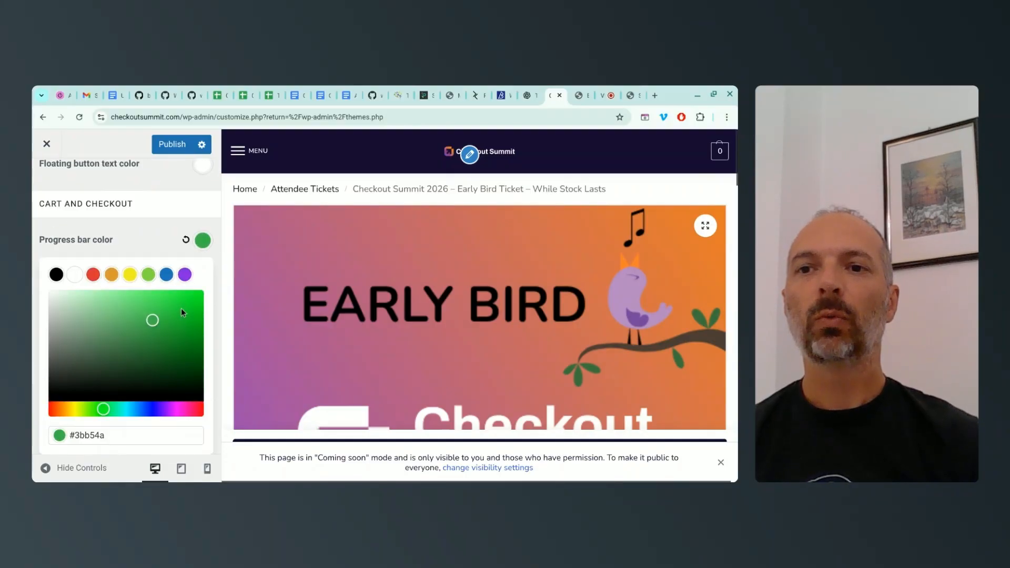
{"action": "double_click", "coordinate": [87, 435]}
{"action": "type", "text": "160b33"}
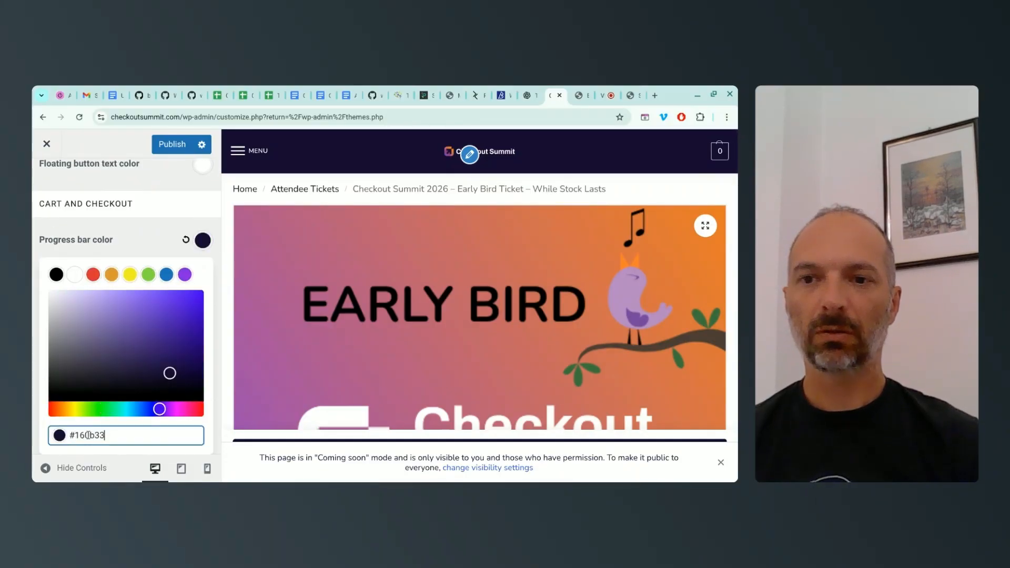
{"action": "left_click", "coordinate": [213, 270]}
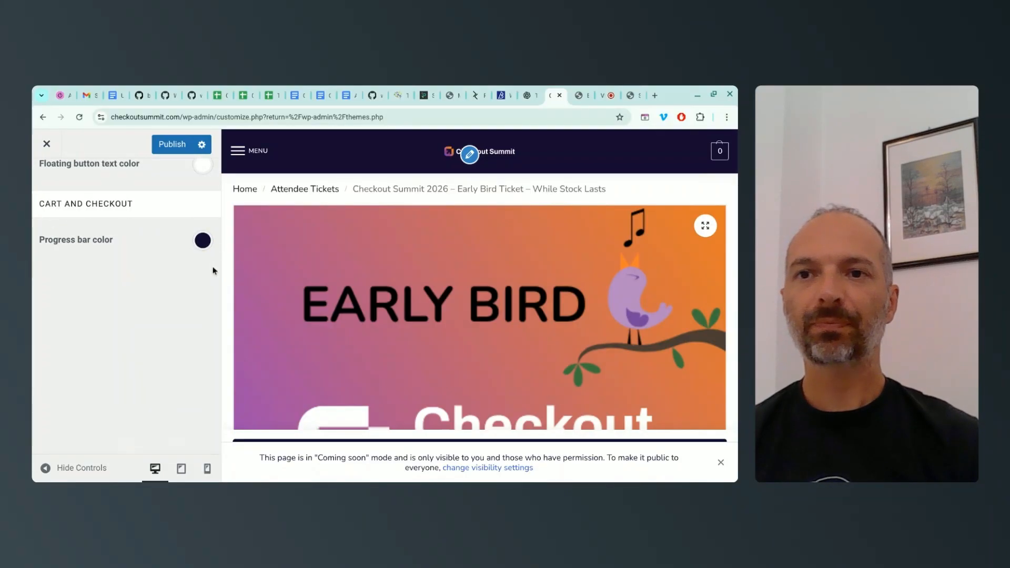
{"action": "scroll", "coordinate": [213, 270], "scroll_direction": "up", "scroll_amount": 10}
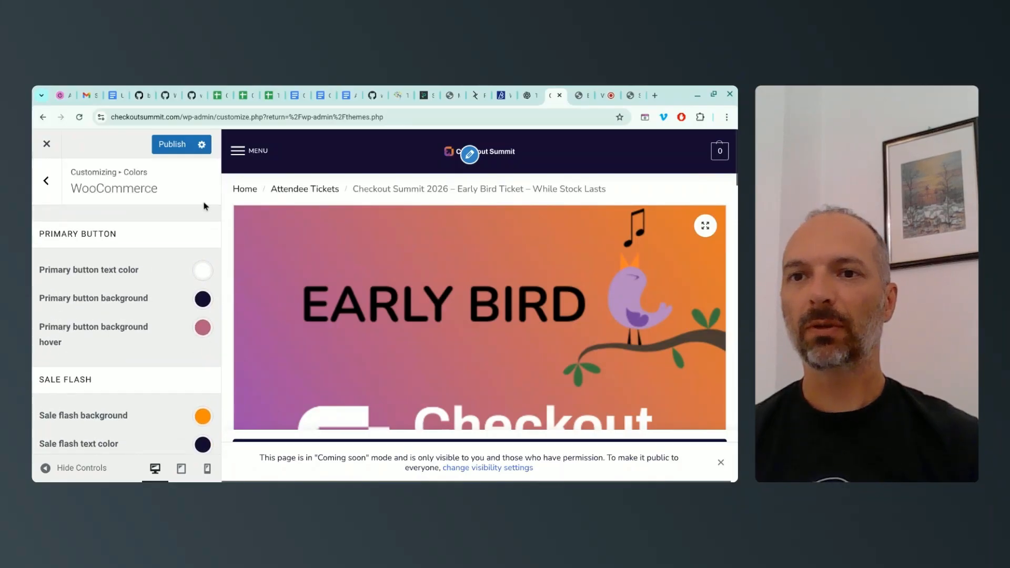
{"action": "left_click", "coordinate": [176, 151]}
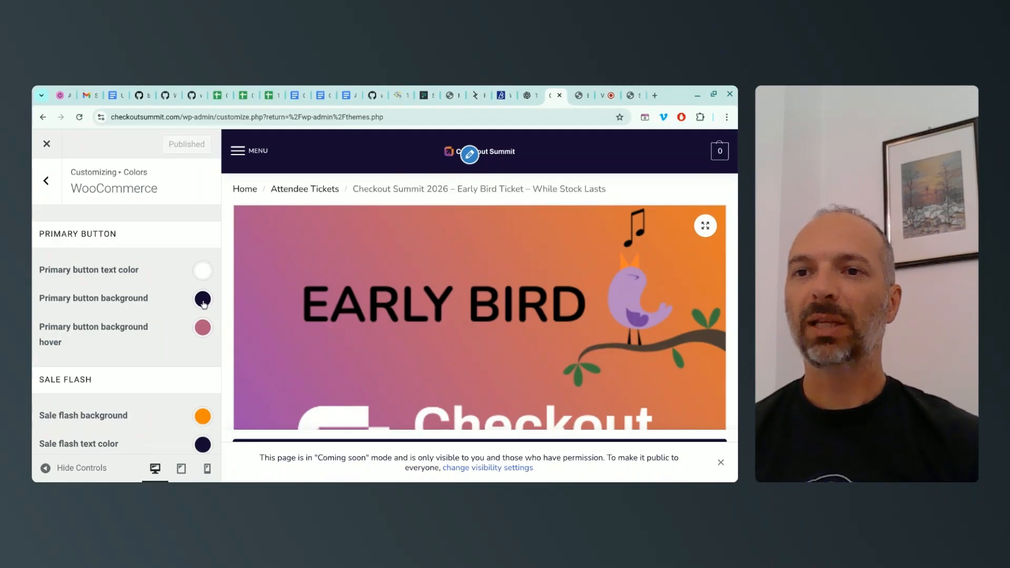
Step: Review the WooCommerce color settings from the primary button down to the progress bar
{"action": "scroll", "coordinate": [208, 328], "scroll_direction": "down", "scroll_amount": 3}
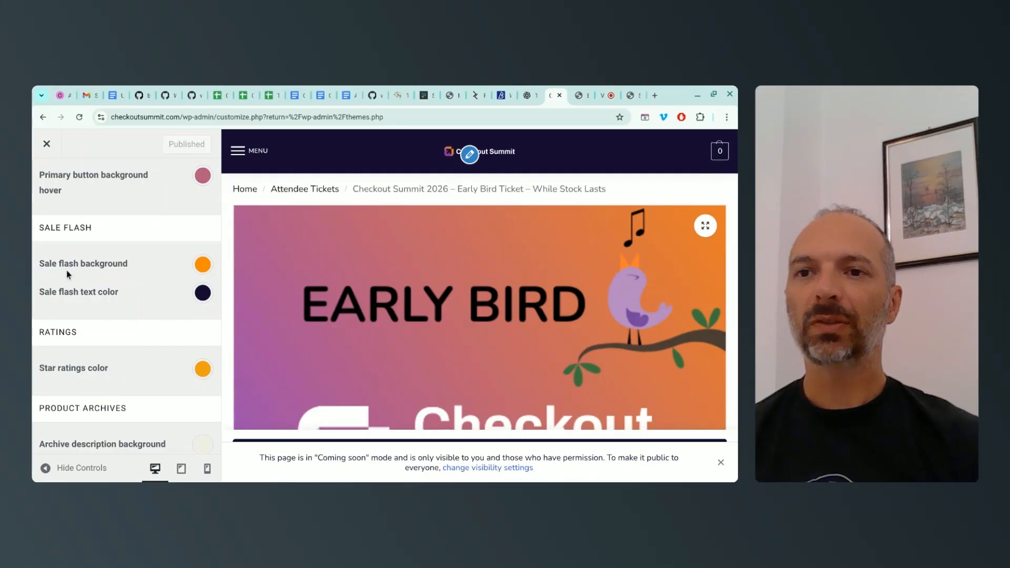
{"action": "scroll", "coordinate": [202, 293], "scroll_direction": "down", "scroll_amount": 2}
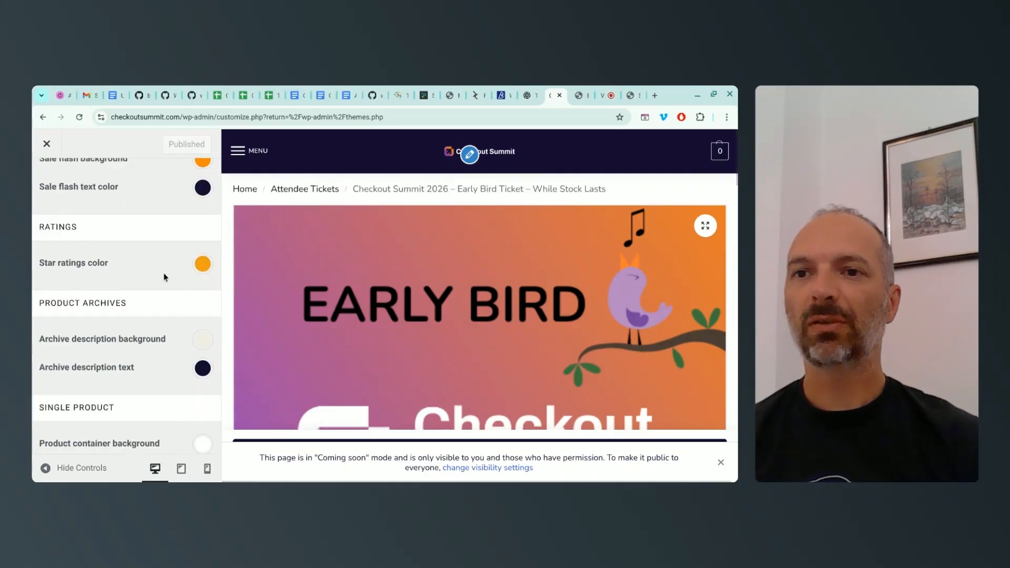
{"action": "scroll", "coordinate": [198, 275], "scroll_direction": "down", "scroll_amount": 2}
{"action": "scroll", "coordinate": [192, 281], "scroll_direction": "down", "scroll_amount": 2}
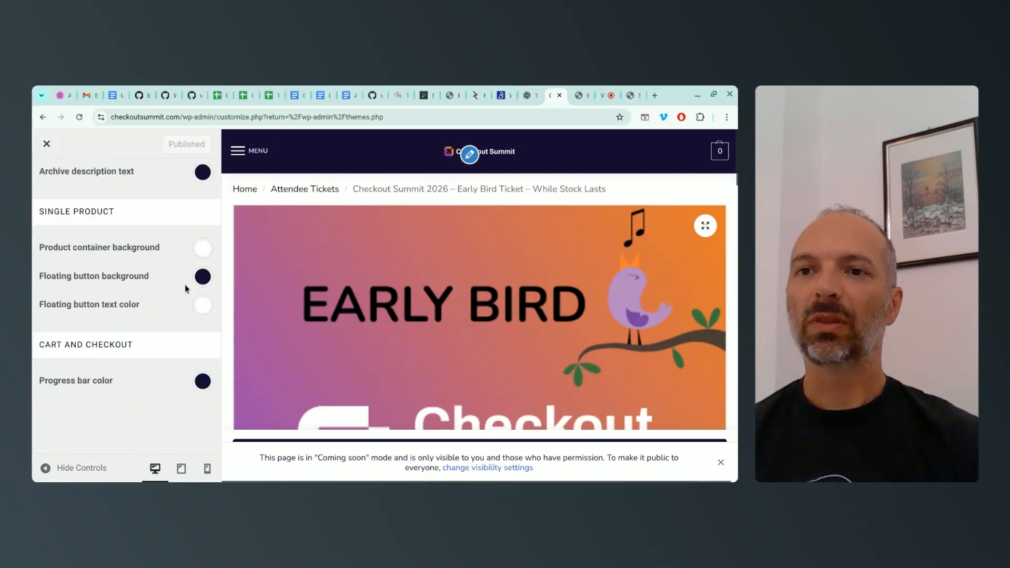
{"action": "scroll", "coordinate": [185, 287], "scroll_direction": "up", "scroll_amount": 6}
Step: Open the General color settings and examine the Early Bird page's tabs and links in the preview
{"action": "left_click", "coordinate": [46, 179]}
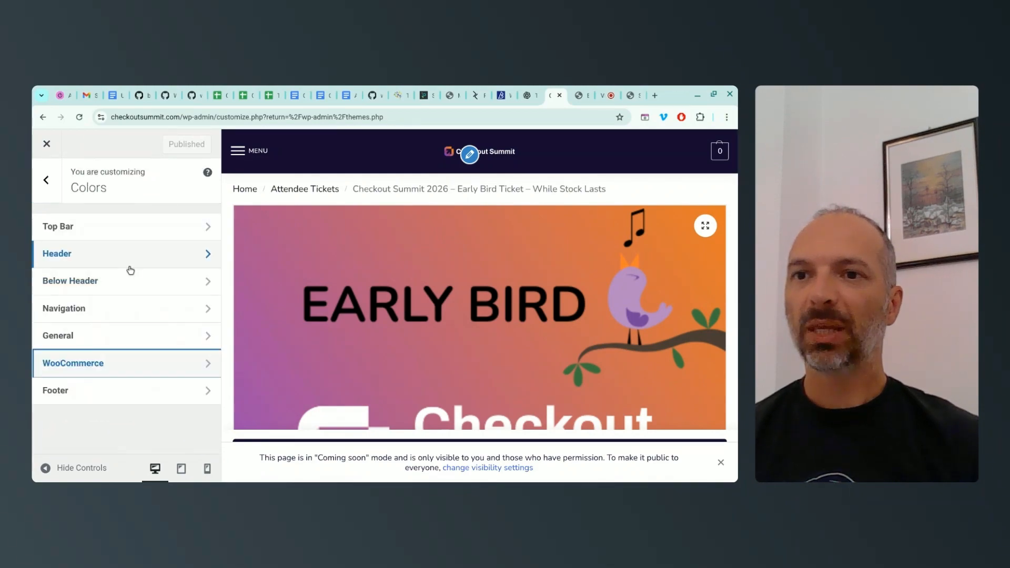
{"action": "left_click", "coordinate": [89, 341]}
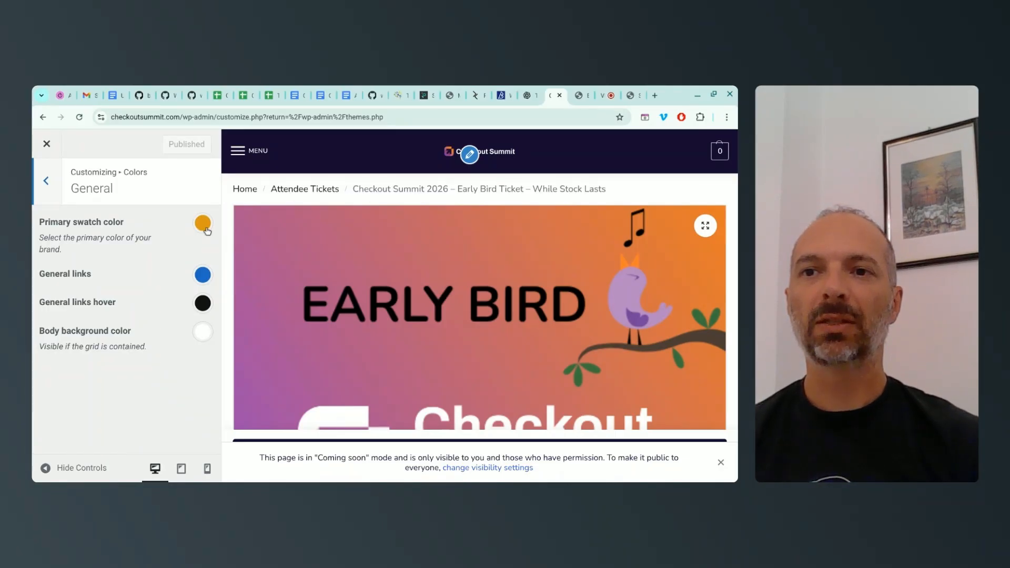
{"action": "scroll", "coordinate": [181, 251], "scroll_direction": "down", "scroll_amount": 1}
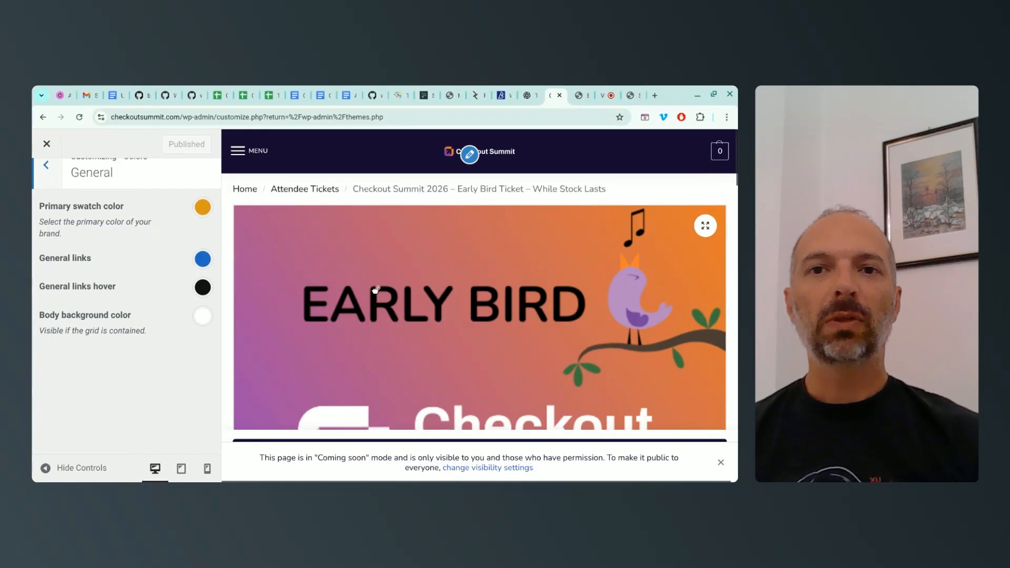
{"action": "scroll", "coordinate": [377, 288], "scroll_direction": "down", "scroll_amount": 5}
{"action": "scroll", "coordinate": [376, 288], "scroll_direction": "down", "scroll_amount": 10}
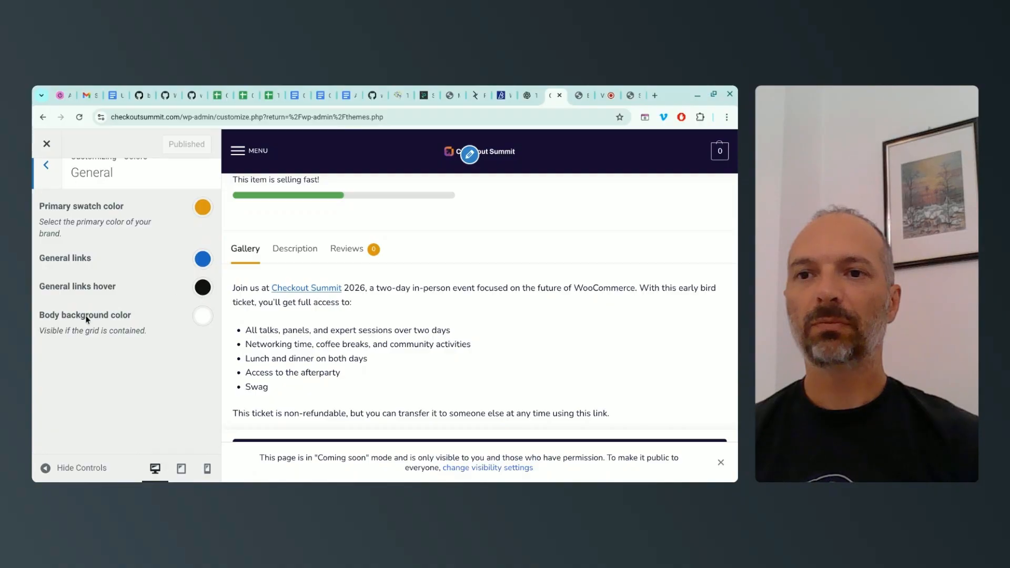
Step: Check the body background color value in the General color settings and leave it as is
{"action": "left_click", "coordinate": [202, 315]}
{"action": "scroll", "coordinate": [160, 295], "scroll_direction": "down", "scroll_amount": 2}
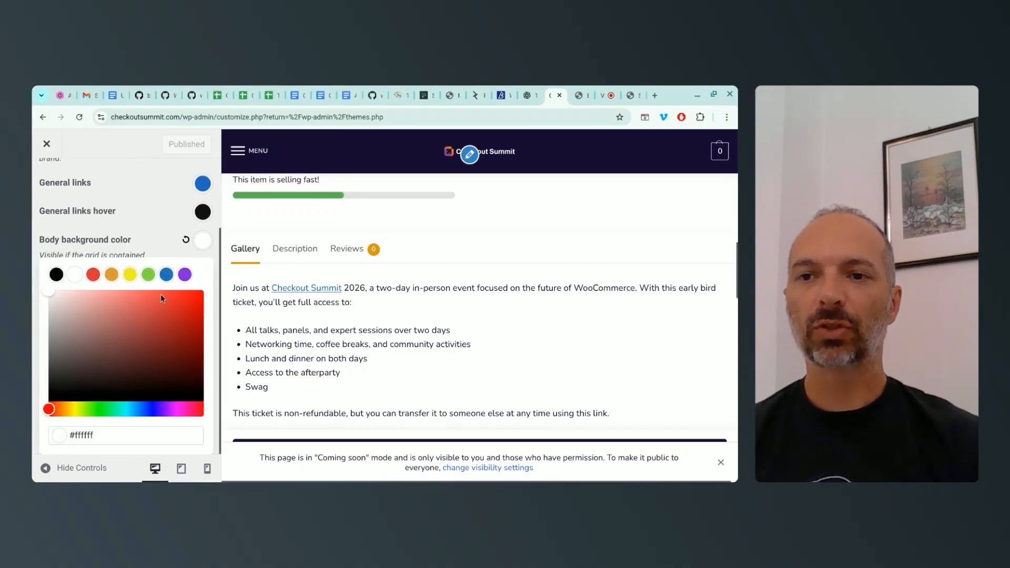
{"action": "left_click", "coordinate": [164, 250]}
{"action": "scroll", "coordinate": [156, 253], "scroll_direction": "up", "scroll_amount": 2}
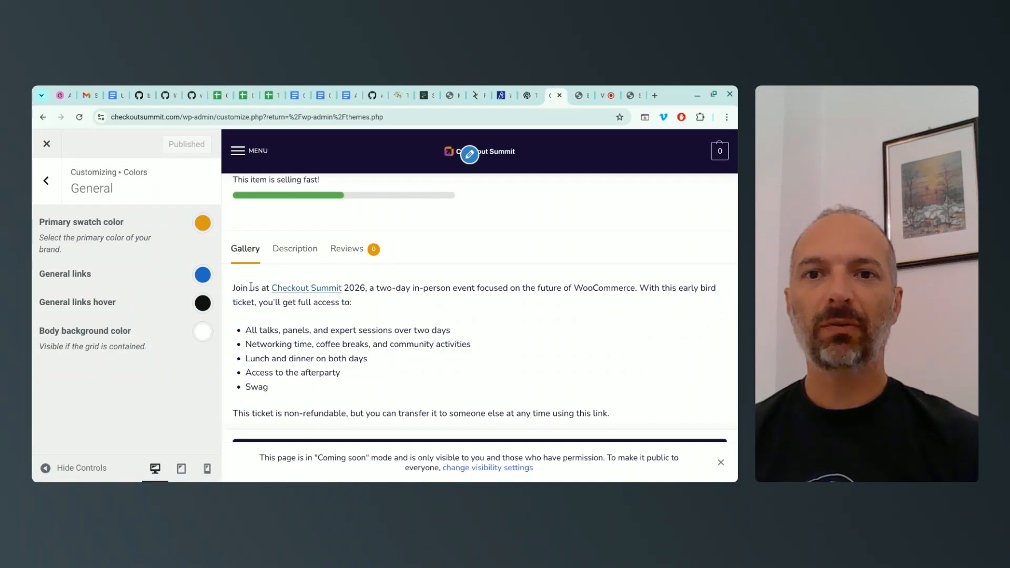
Step: Set the general links hover color to #160b33
{"action": "left_click", "coordinate": [203, 303]}
{"action": "scroll", "coordinate": [167, 294], "scroll_direction": "down", "scroll_amount": 2}
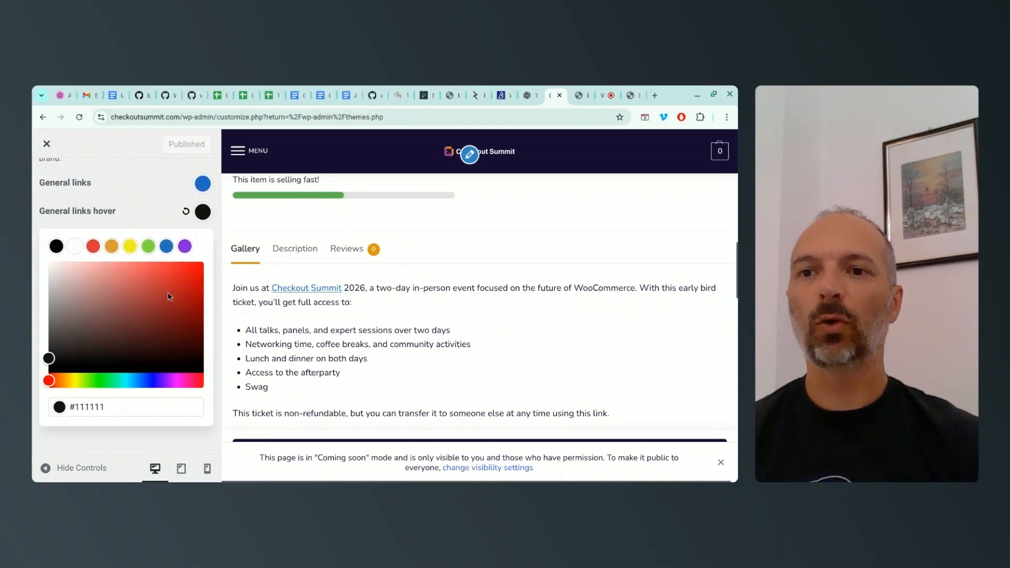
{"action": "double_click", "coordinate": [93, 404]}
{"action": "type", "text": "160b33"}
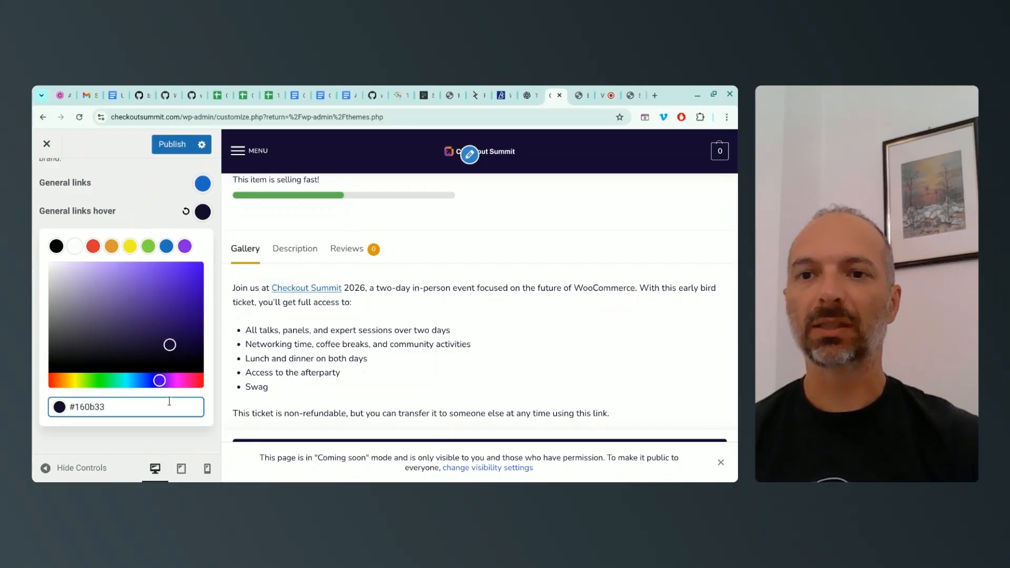
{"action": "left_click", "coordinate": [219, 409]}
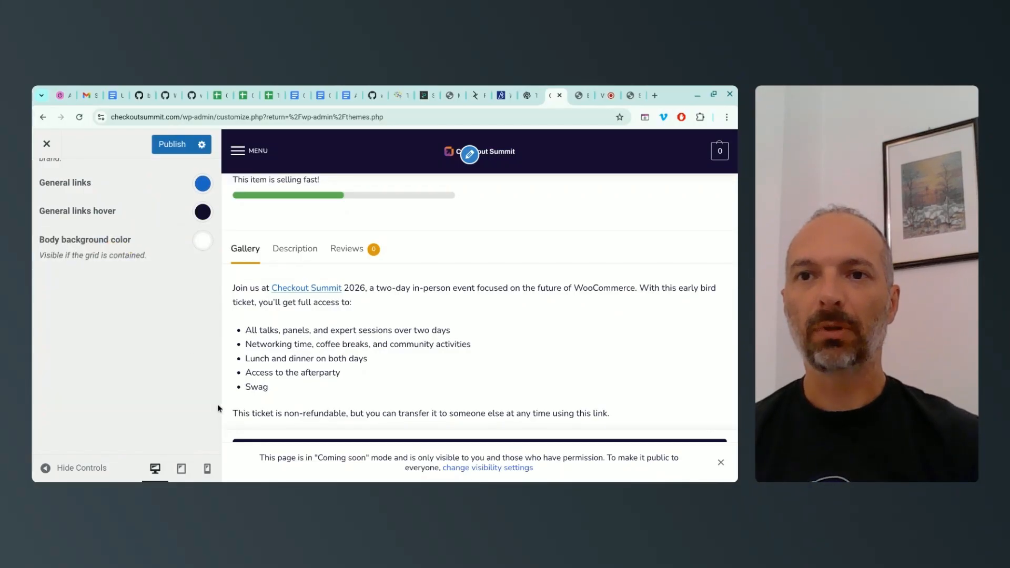
{"action": "scroll", "coordinate": [203, 280], "scroll_direction": "up", "scroll_amount": 2}
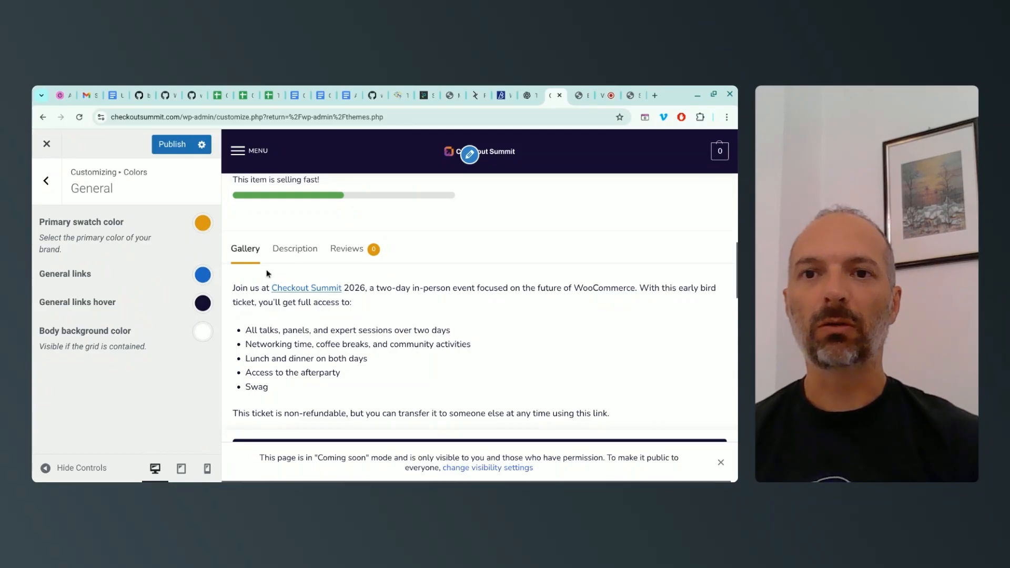
Step: Check the accent-colored elements on the Early Bird page and set the primary swatch color to #160b33
{"action": "scroll", "coordinate": [541, 321], "scroll_direction": "down", "scroll_amount": 5}
{"action": "scroll", "coordinate": [543, 323], "scroll_direction": "down", "scroll_amount": 10}
{"action": "scroll", "coordinate": [543, 323], "scroll_direction": "up", "scroll_amount": 15}
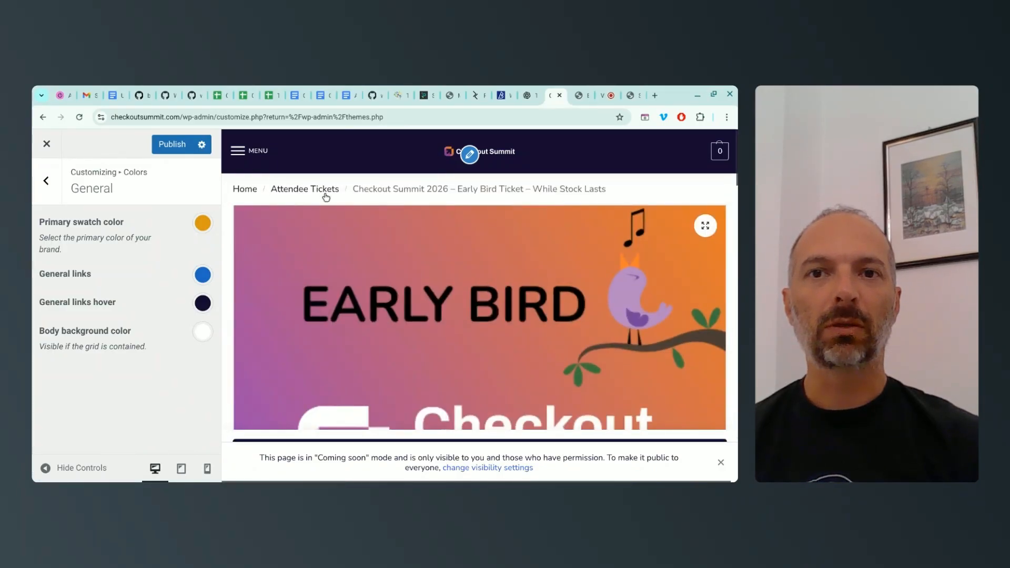
{"action": "scroll", "coordinate": [364, 205], "scroll_direction": "down", "scroll_amount": 8}
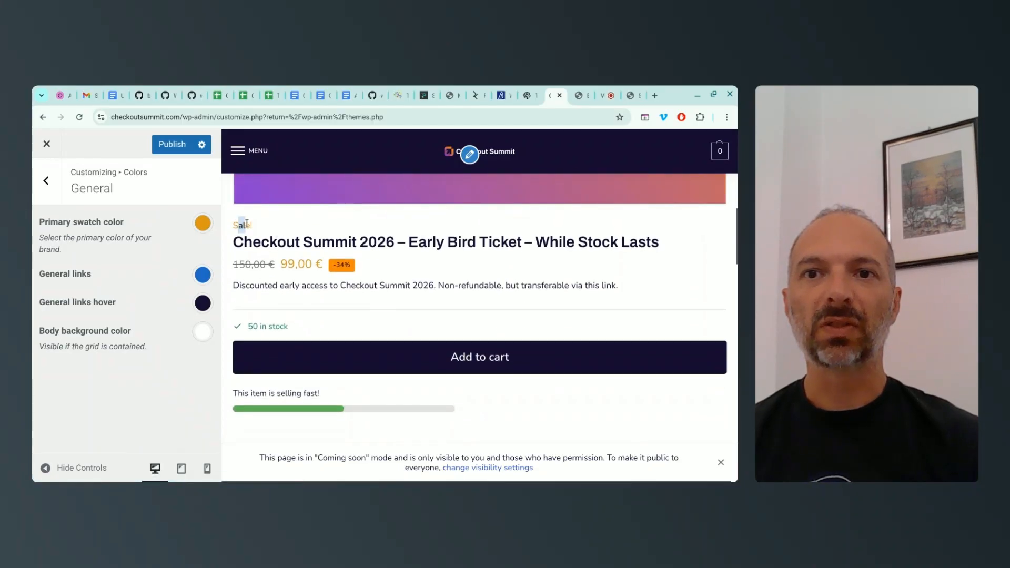
{"action": "left_click_drag", "start_coordinate": [281, 264], "coordinate": [319, 263]}
{"action": "scroll", "coordinate": [323, 265], "scroll_direction": "down", "scroll_amount": 4}
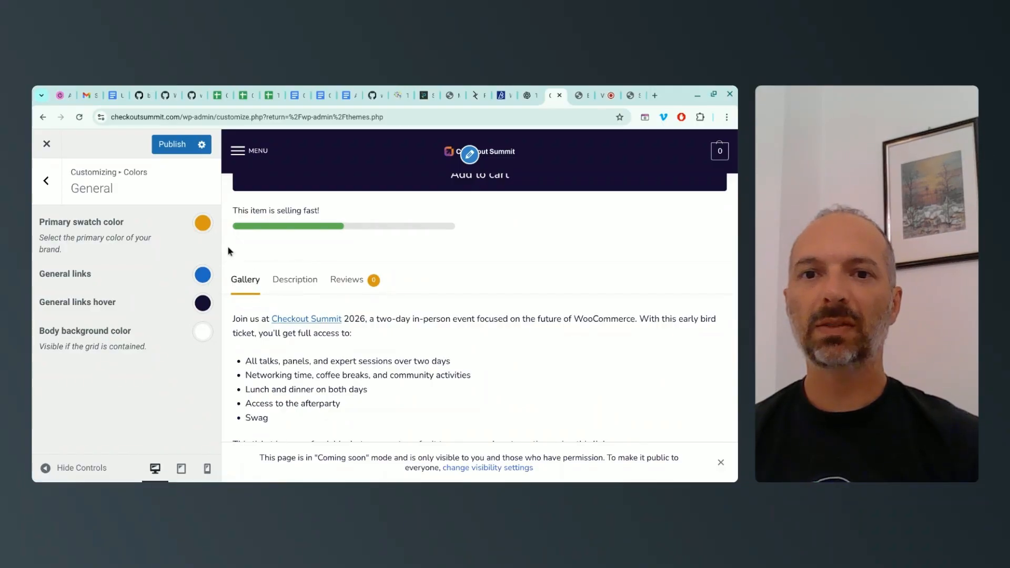
{"action": "left_click", "coordinate": [202, 223]}
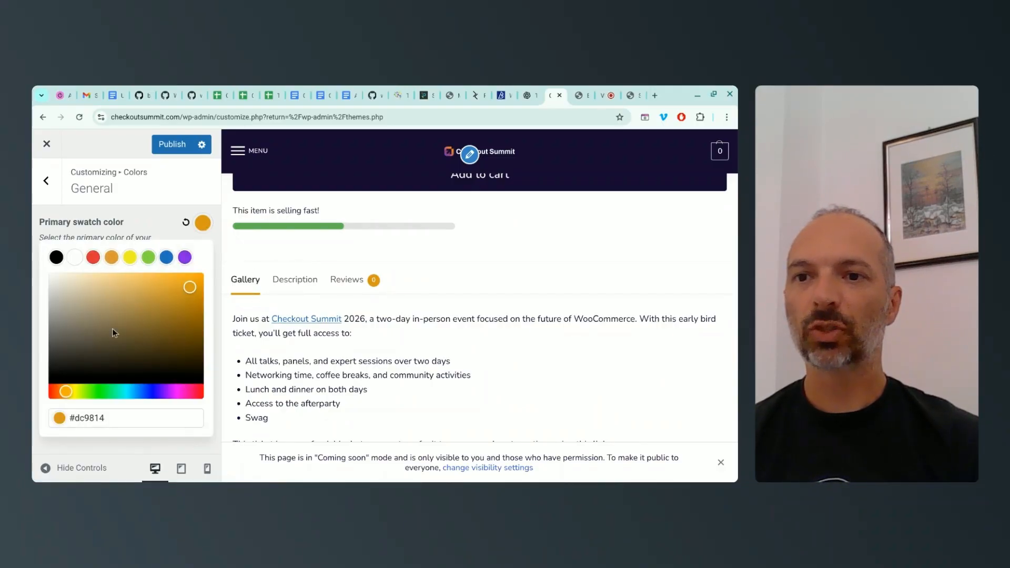
{"action": "double_click", "coordinate": [78, 414]}
{"action": "type", "text": "160b33"}
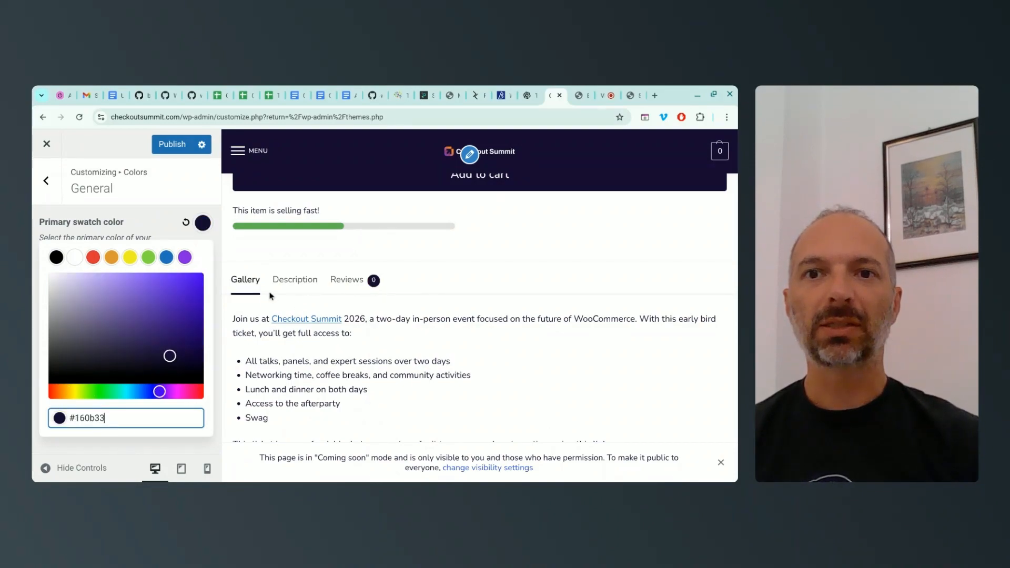
Step: Examine the Early Bird page's price, tabs and related products in the preview with the new primary swatch color
{"action": "scroll", "coordinate": [428, 304], "scroll_direction": "up", "scroll_amount": 5}
{"action": "scroll", "coordinate": [429, 307], "scroll_direction": "up", "scroll_amount": 5}
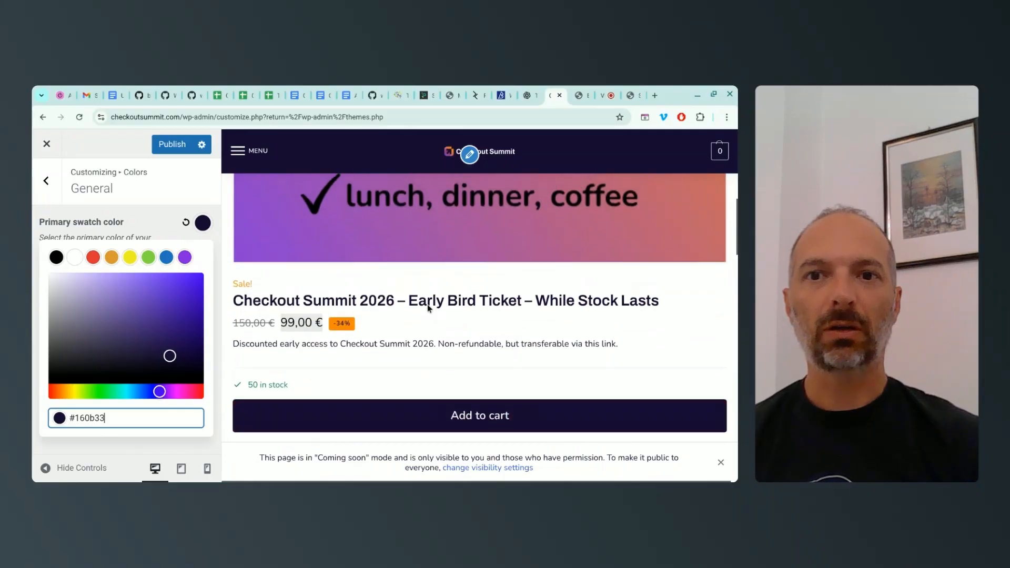
{"action": "scroll", "coordinate": [429, 306], "scroll_direction": "down", "scroll_amount": 15}
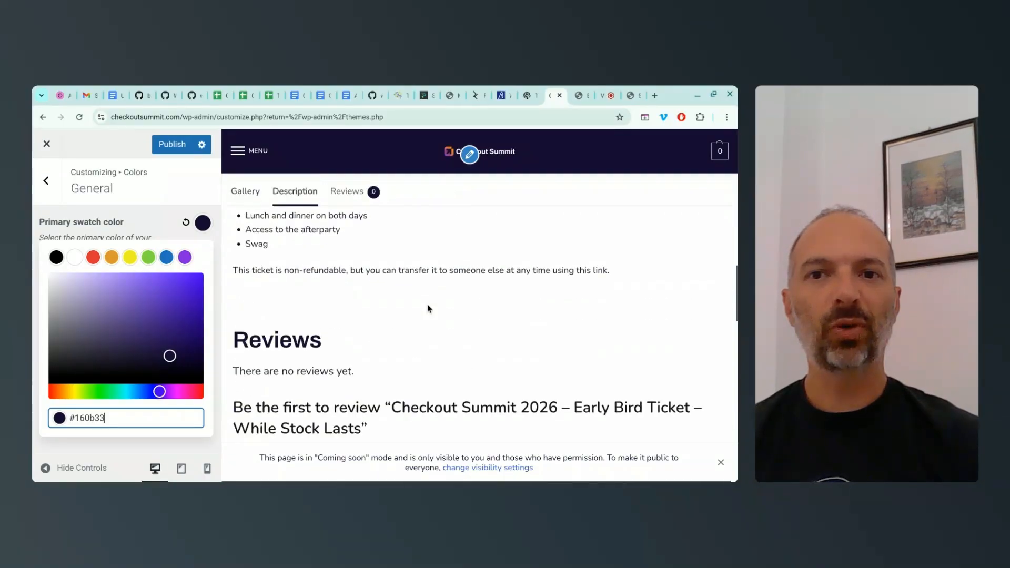
{"action": "scroll", "coordinate": [429, 308], "scroll_direction": "down", "scroll_amount": 15}
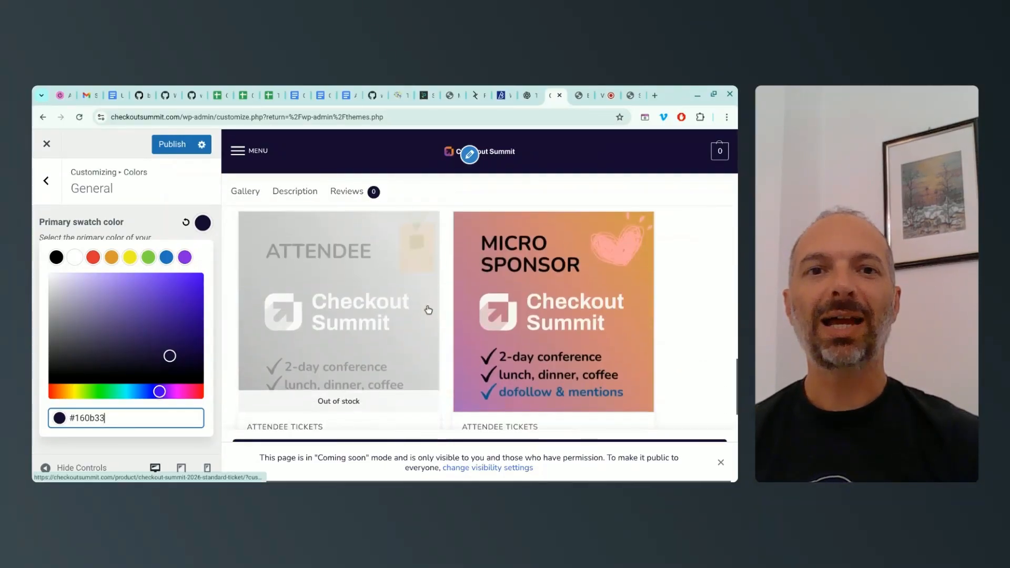
{"action": "scroll", "coordinate": [429, 309], "scroll_direction": "up", "scroll_amount": 20}
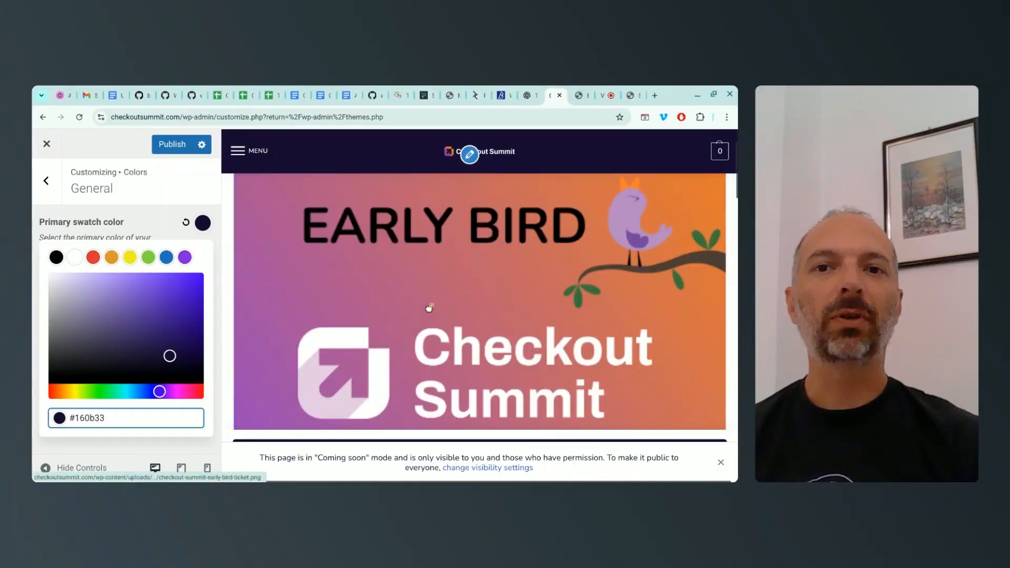
{"action": "scroll", "coordinate": [431, 305], "scroll_direction": "down", "scroll_amount": 5}
{"action": "scroll", "coordinate": [432, 304], "scroll_direction": "down", "scroll_amount": 5}
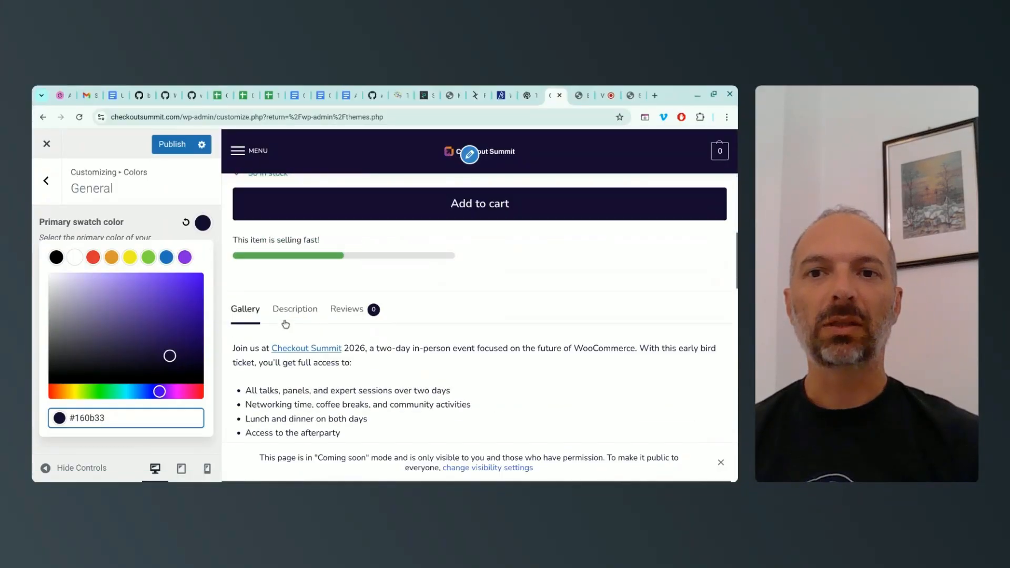
{"action": "left_click", "coordinate": [211, 234]}
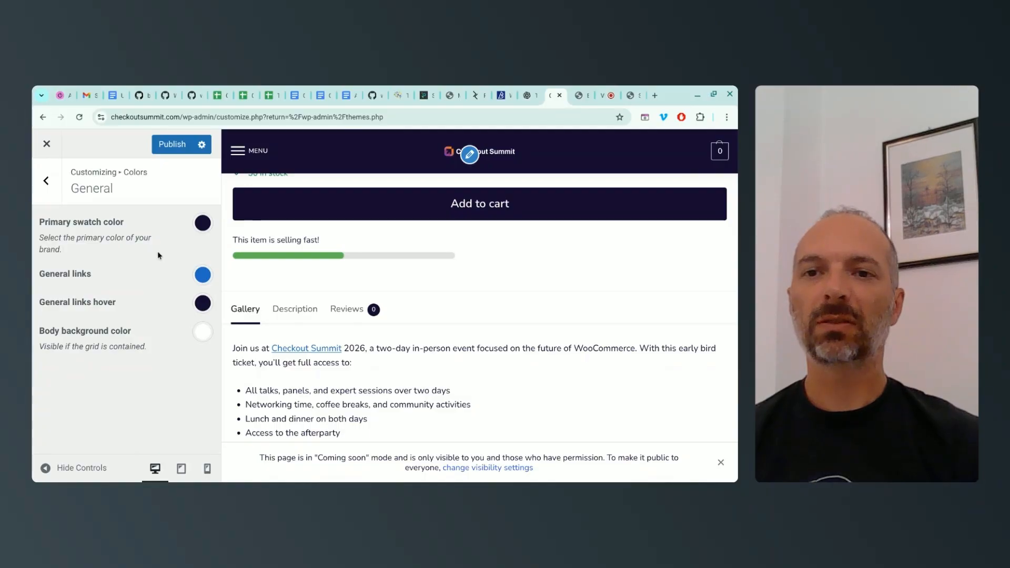
Step: Leave the color settings and open the Cart settings of Header and Navigation
{"action": "left_click", "coordinate": [50, 189]}
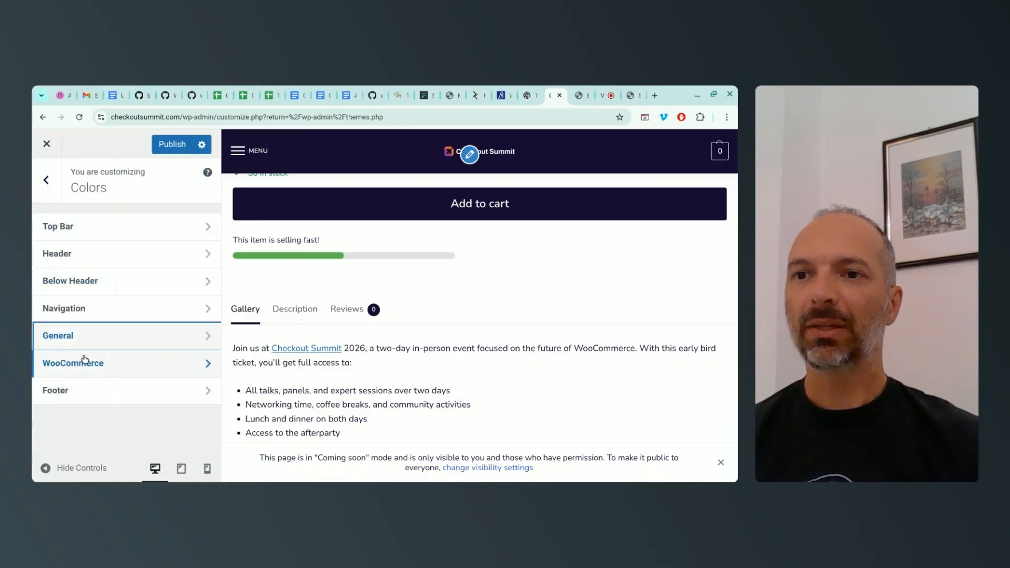
{"action": "left_click", "coordinate": [47, 183]}
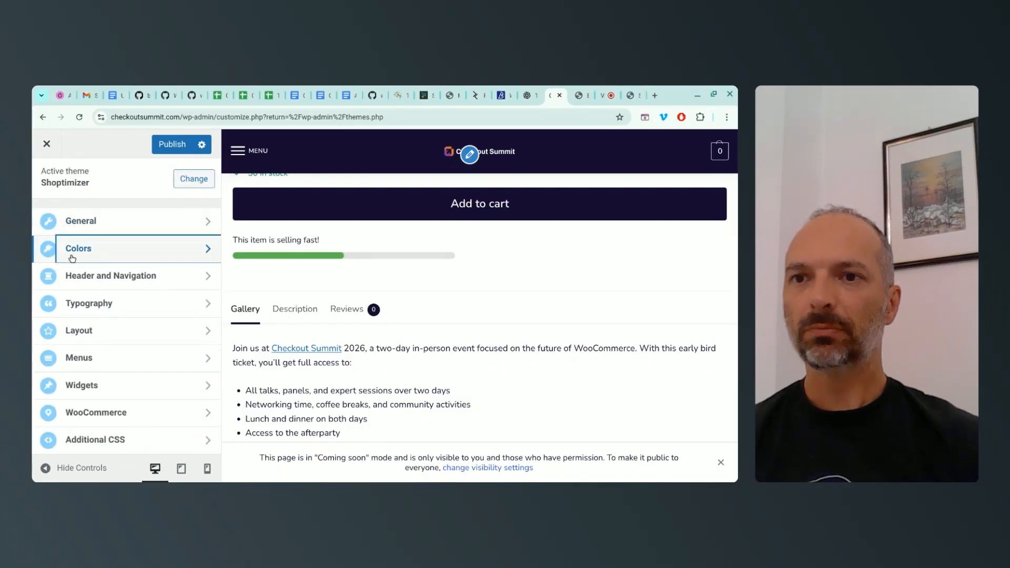
{"action": "left_click", "coordinate": [85, 277]}
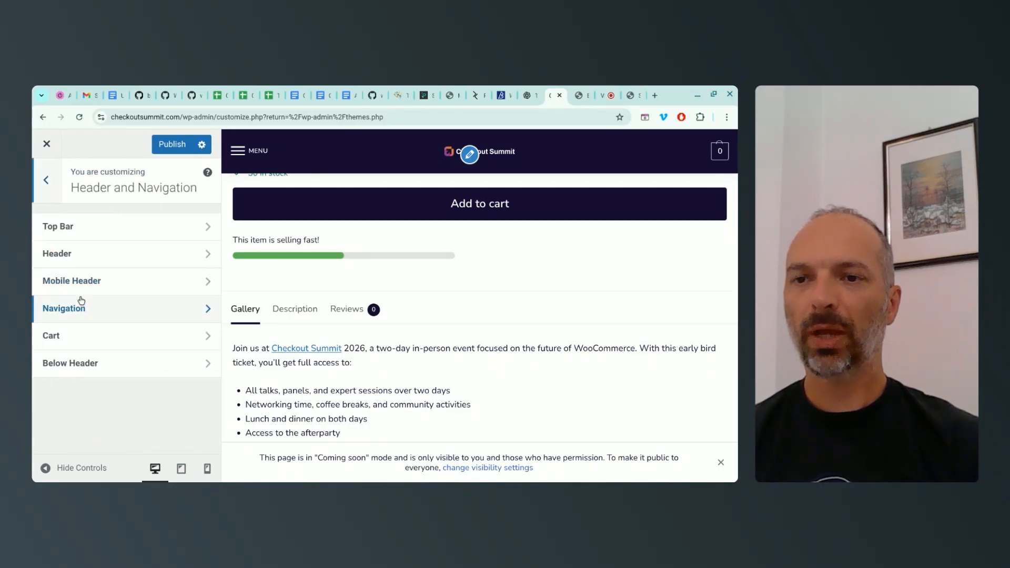
{"action": "left_click", "coordinate": [59, 340]}
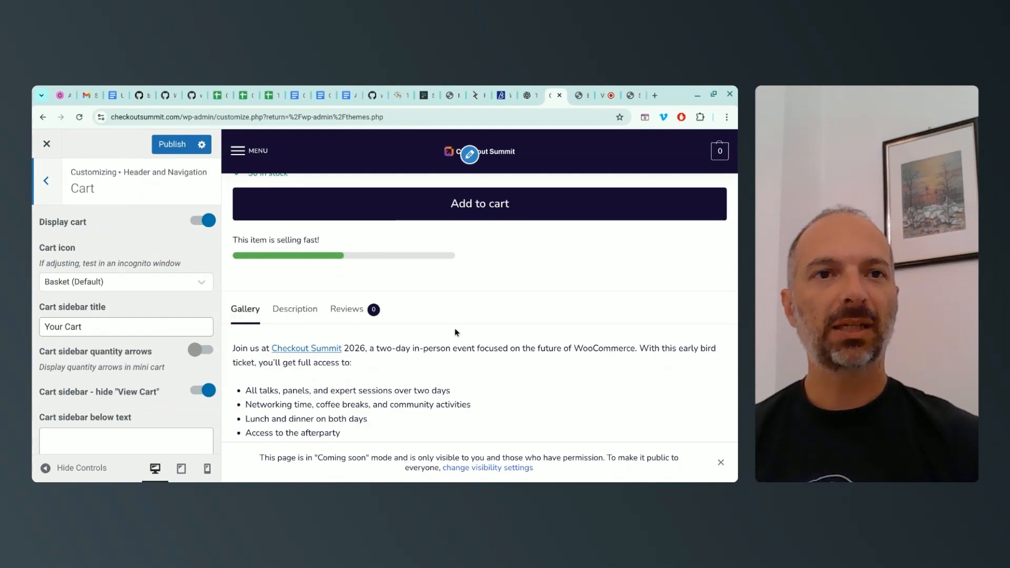
Step: Try the Cart icon and Bag icon options for the header cart, and restore Basket (Default)
{"action": "left_click", "coordinate": [114, 285]}
{"action": "left_click", "coordinate": [108, 327]}
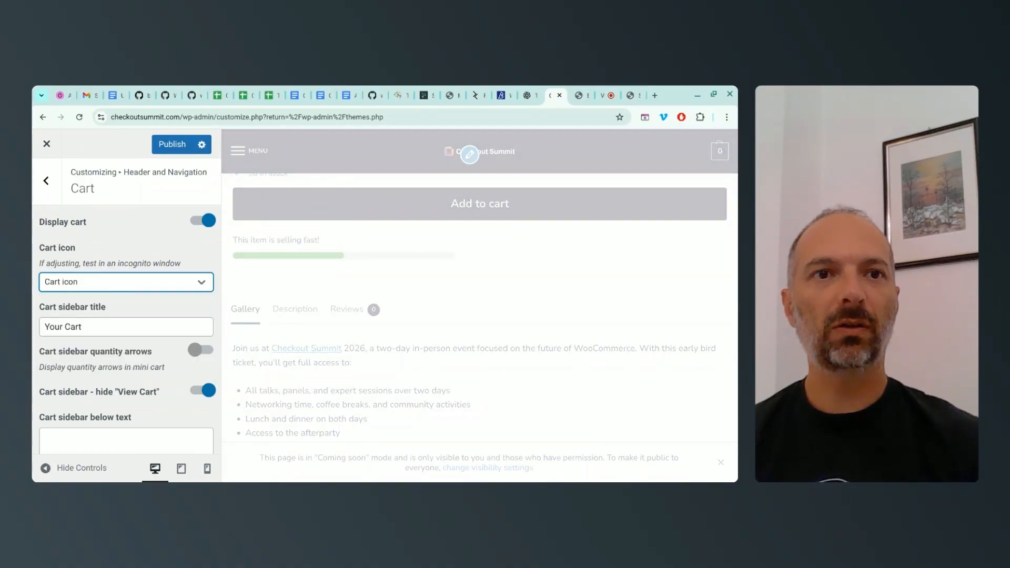
{"action": "left_click", "coordinate": [92, 290]}
{"action": "left_click", "coordinate": [90, 349]}
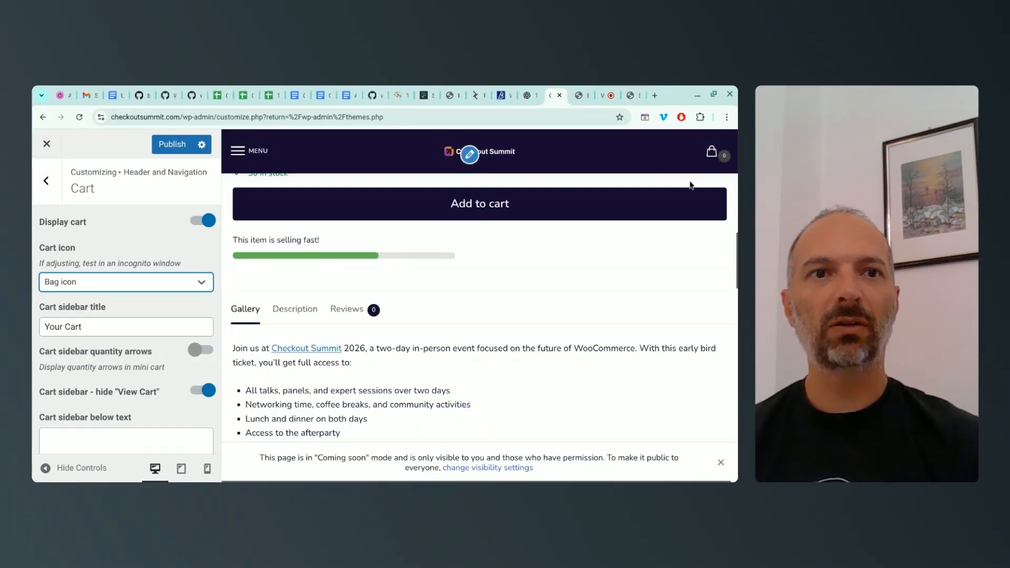
{"action": "left_click", "coordinate": [180, 283]}
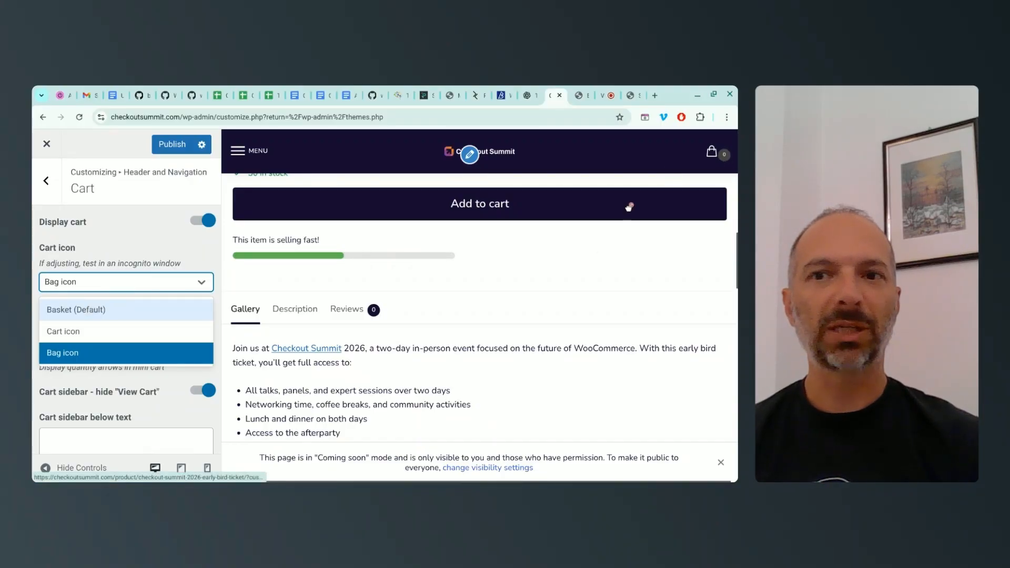
{"action": "left_click", "coordinate": [98, 309]}
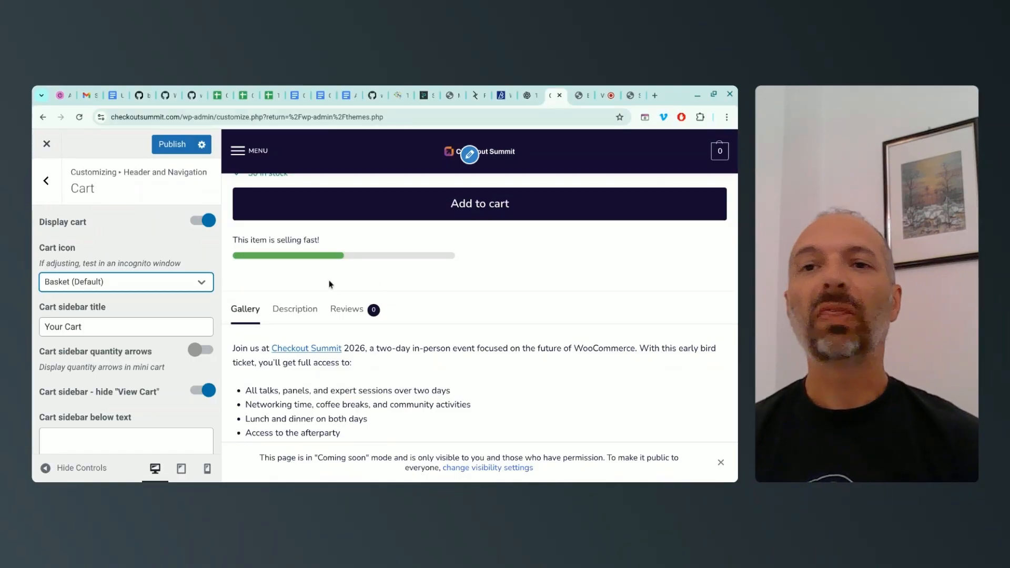
Step: Review the cart sidebar settings with the cart sidebar open in the preview, and publish the customizer changes
{"action": "scroll", "coordinate": [97, 248], "scroll_direction": "down", "scroll_amount": 1}
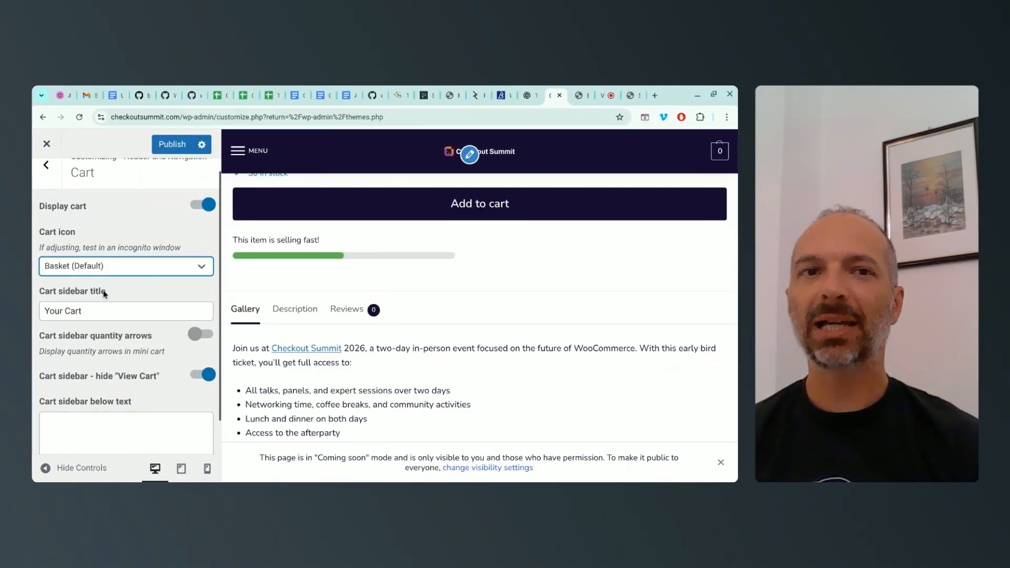
{"action": "left_click", "coordinate": [720, 152]}
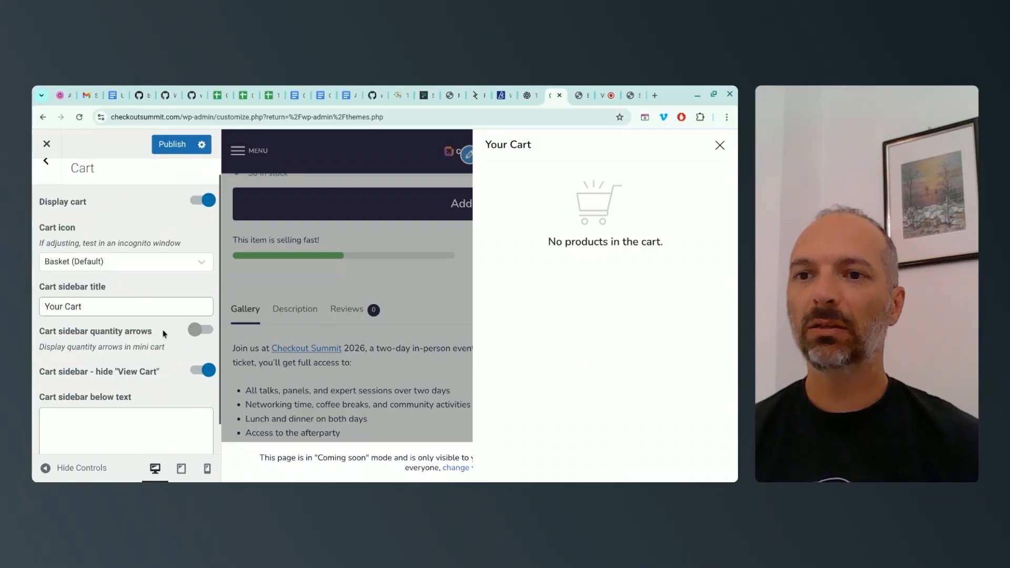
{"action": "scroll", "coordinate": [165, 334], "scroll_direction": "down", "scroll_amount": 1}
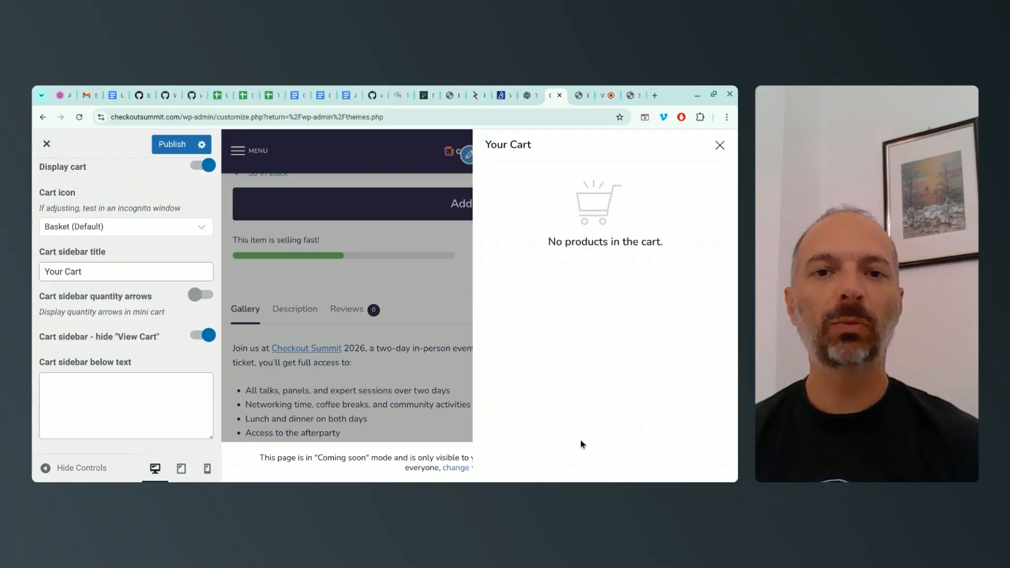
{"action": "scroll", "coordinate": [49, 187], "scroll_direction": "up", "scroll_amount": 1}
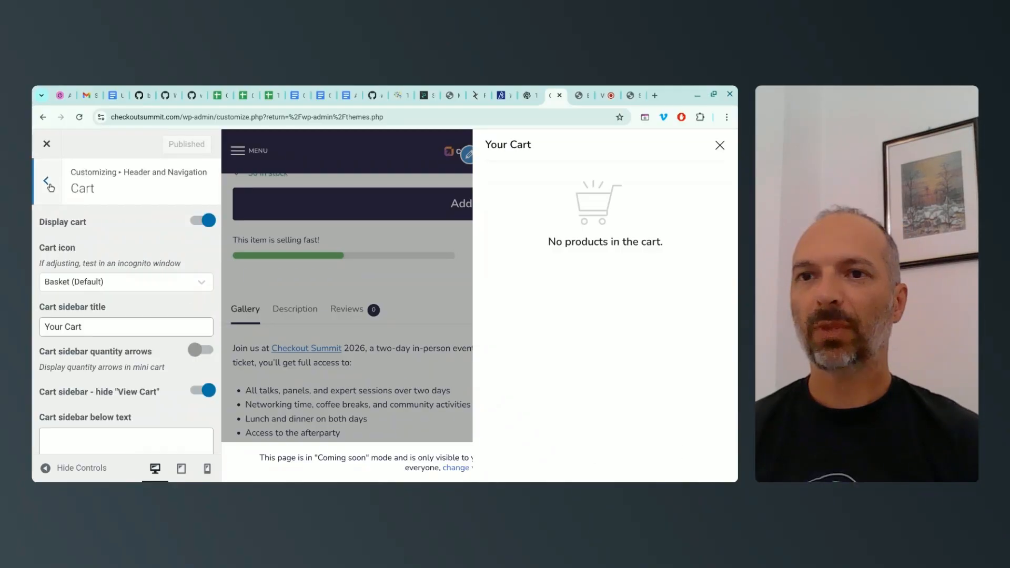
Step: Open the WooCommerce typography settings and review the fonts from the archives category description down to the primary buttons
{"action": "left_click", "coordinate": [49, 182]}
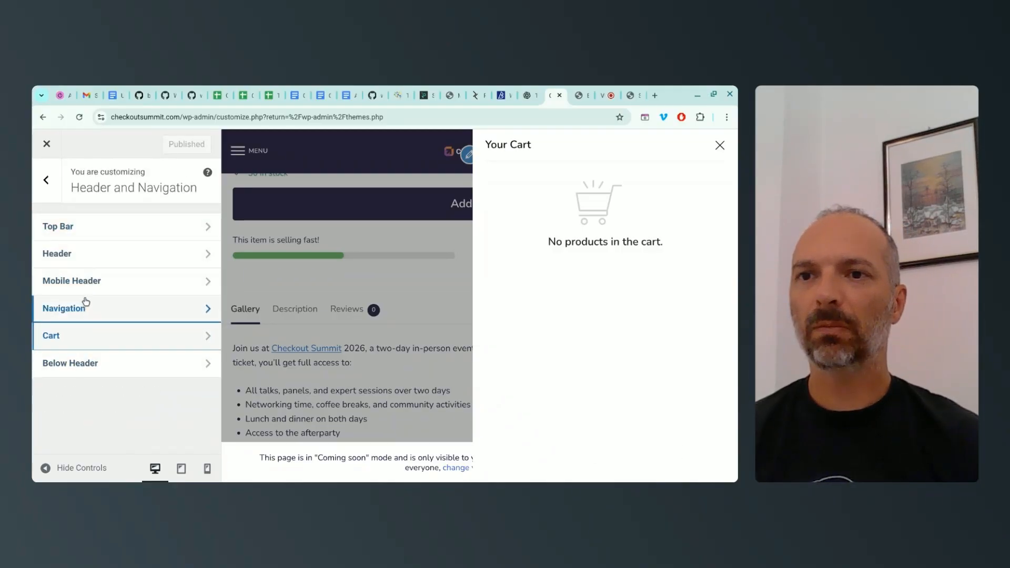
{"action": "left_click", "coordinate": [48, 181]}
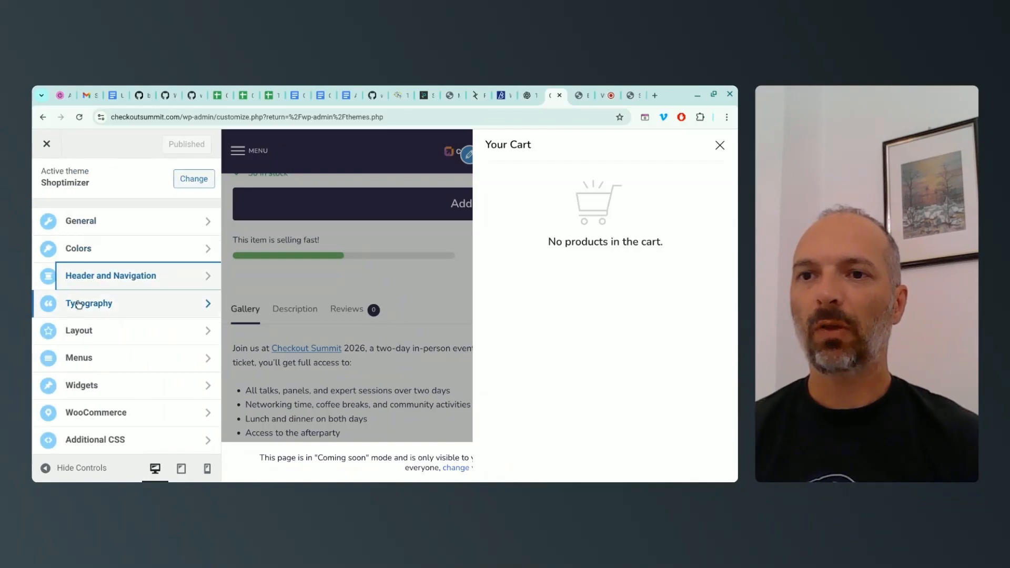
{"action": "left_click", "coordinate": [78, 304]}
{"action": "scroll", "coordinate": [86, 304], "scroll_direction": "down", "scroll_amount": 2}
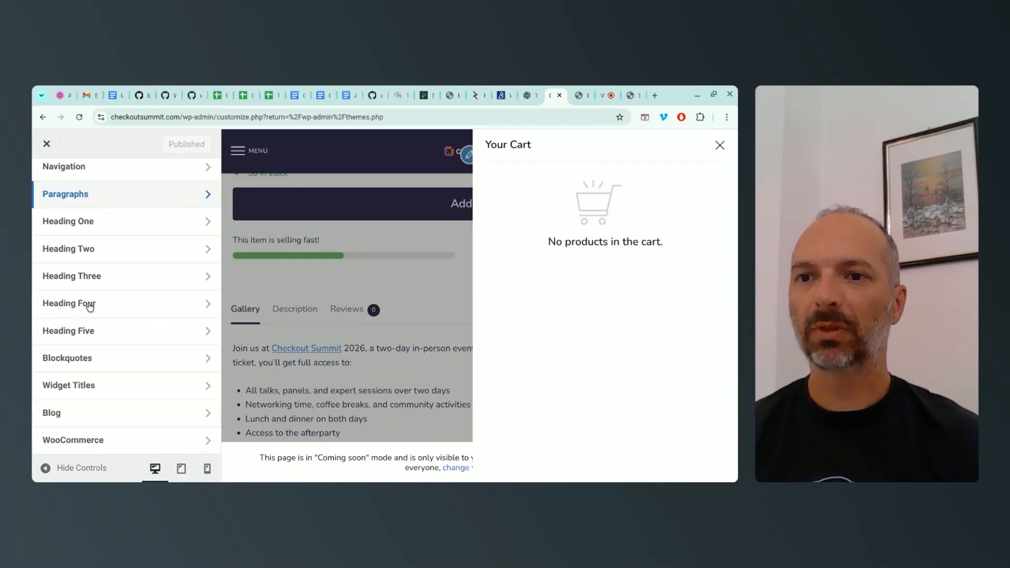
{"action": "left_click", "coordinate": [99, 445]}
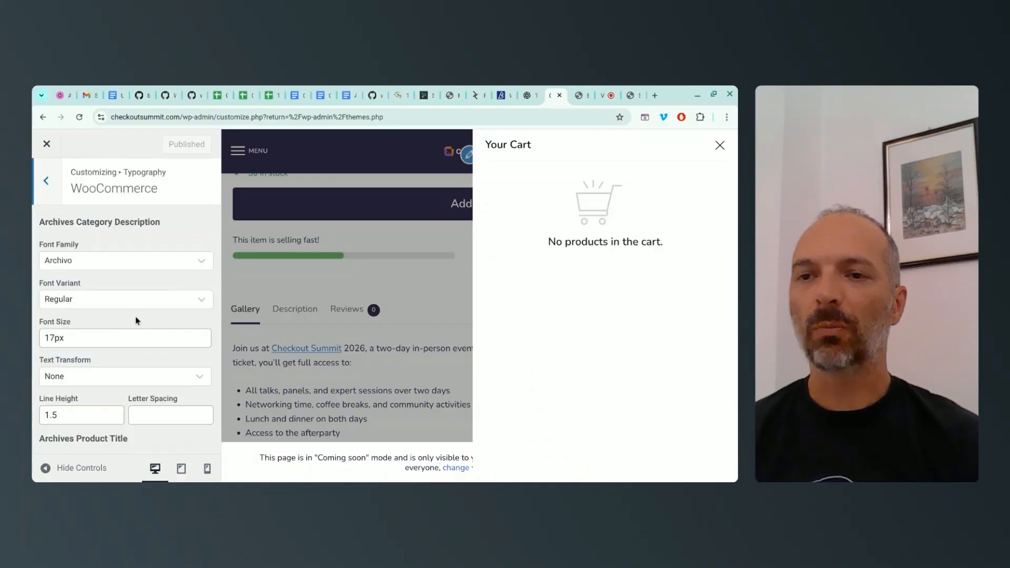
{"action": "scroll", "coordinate": [136, 321], "scroll_direction": "down", "scroll_amount": 3}
{"action": "scroll", "coordinate": [135, 325], "scroll_direction": "down", "scroll_amount": 9}
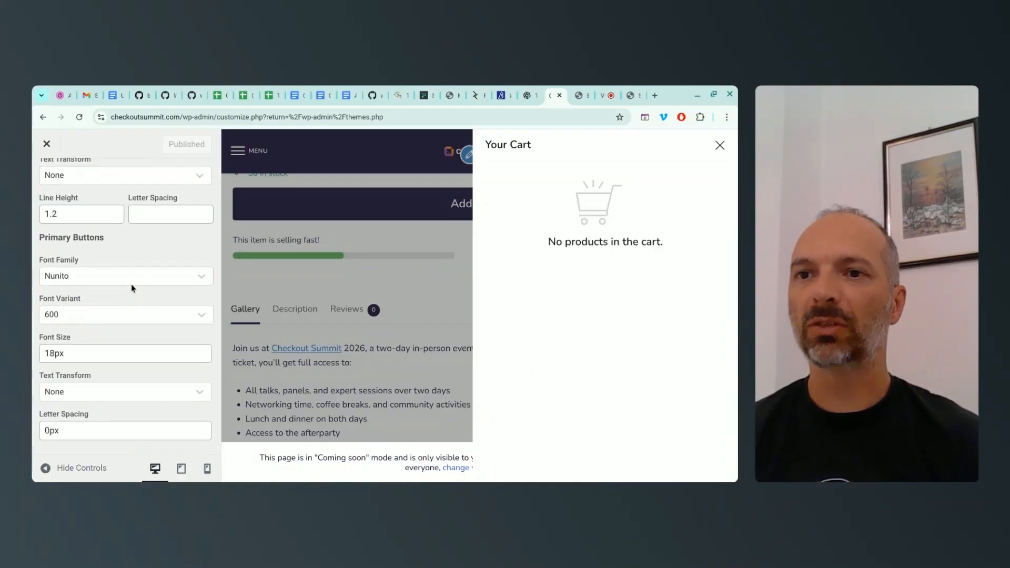
{"action": "scroll", "coordinate": [141, 277], "scroll_direction": "up", "scroll_amount": 5}
{"action": "scroll", "coordinate": [142, 277], "scroll_direction": "up", "scroll_amount": 5}
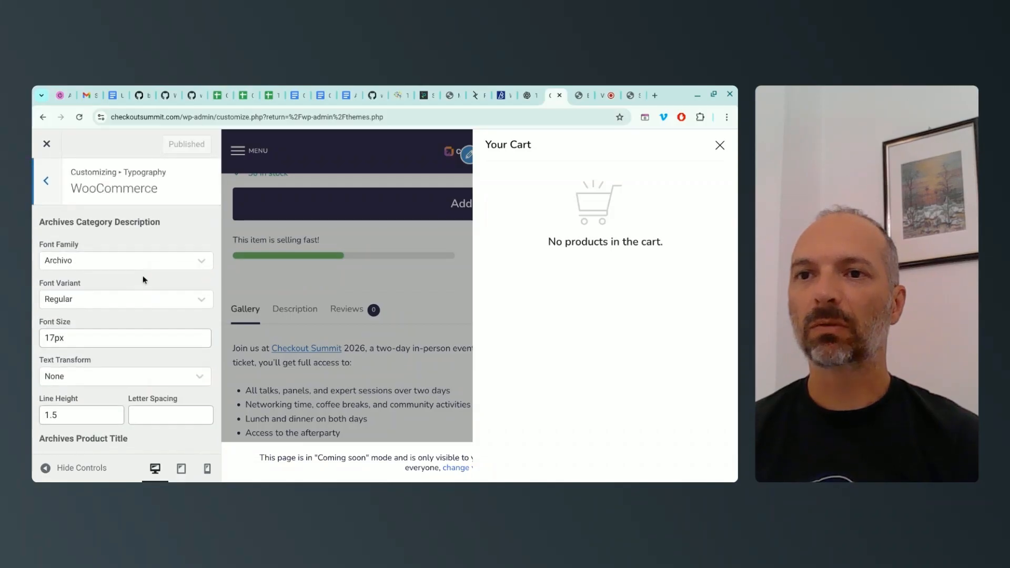
Step: Leave the typography settings, open the WooCommerce layout settings and review the available options
{"action": "left_click", "coordinate": [46, 180]}
{"action": "scroll", "coordinate": [64, 241], "scroll_direction": "up", "scroll_amount": 4}
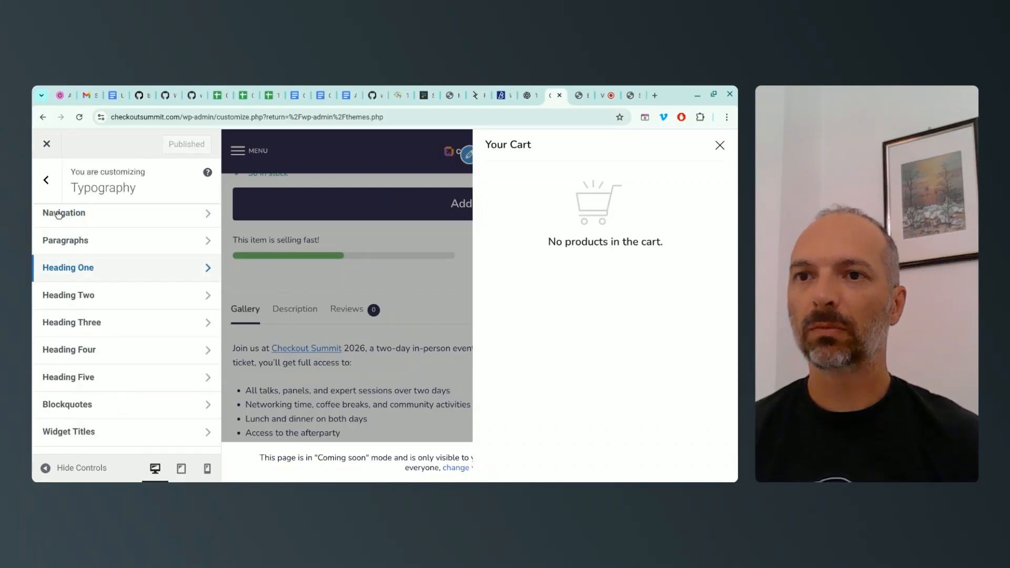
{"action": "left_click", "coordinate": [48, 188]}
{"action": "left_click", "coordinate": [107, 332]}
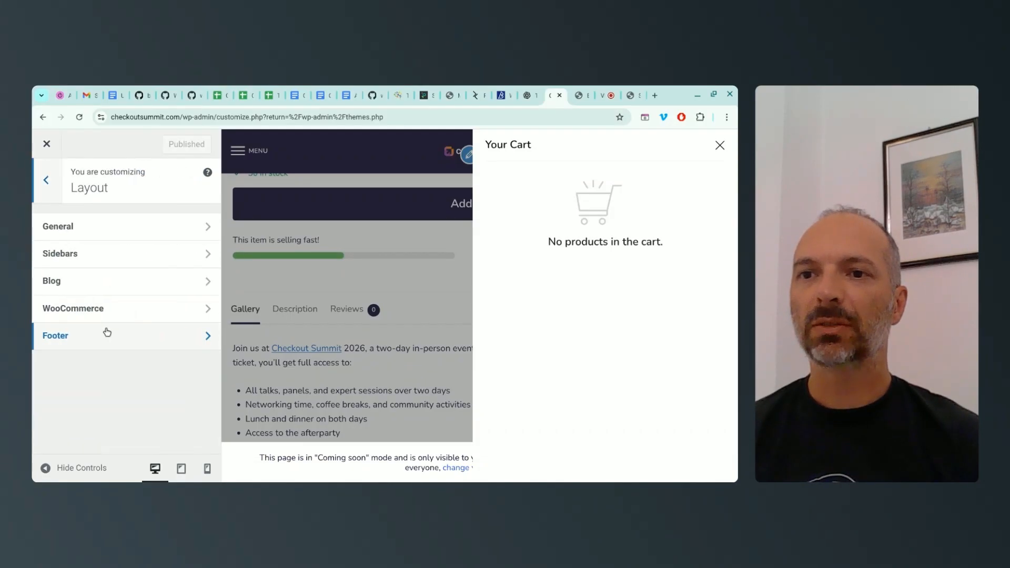
{"action": "left_click", "coordinate": [79, 309]}
{"action": "scroll", "coordinate": [79, 313], "scroll_direction": "down", "scroll_amount": 15}
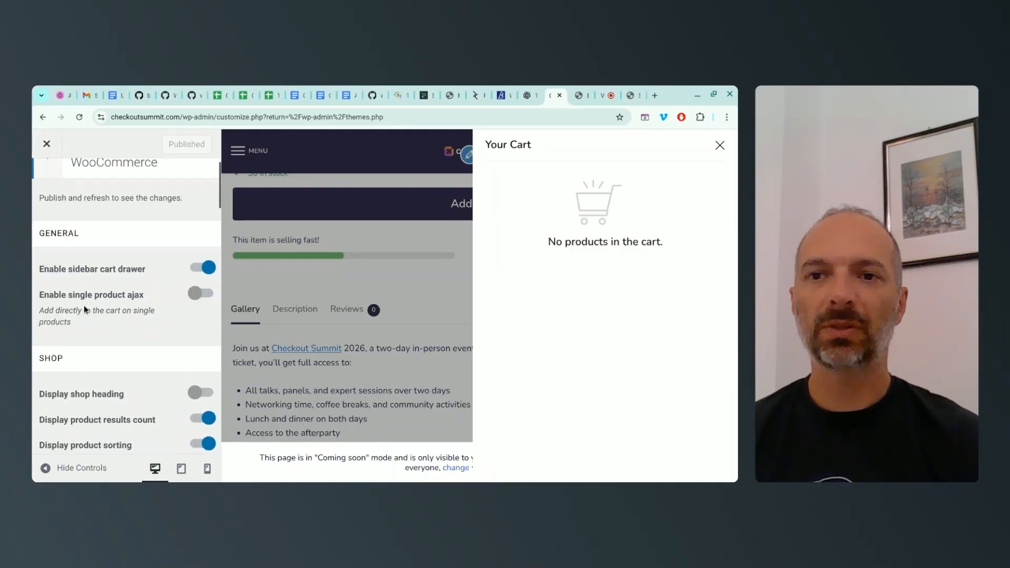
{"action": "scroll", "coordinate": [83, 310], "scroll_direction": "up", "scroll_amount": 15}
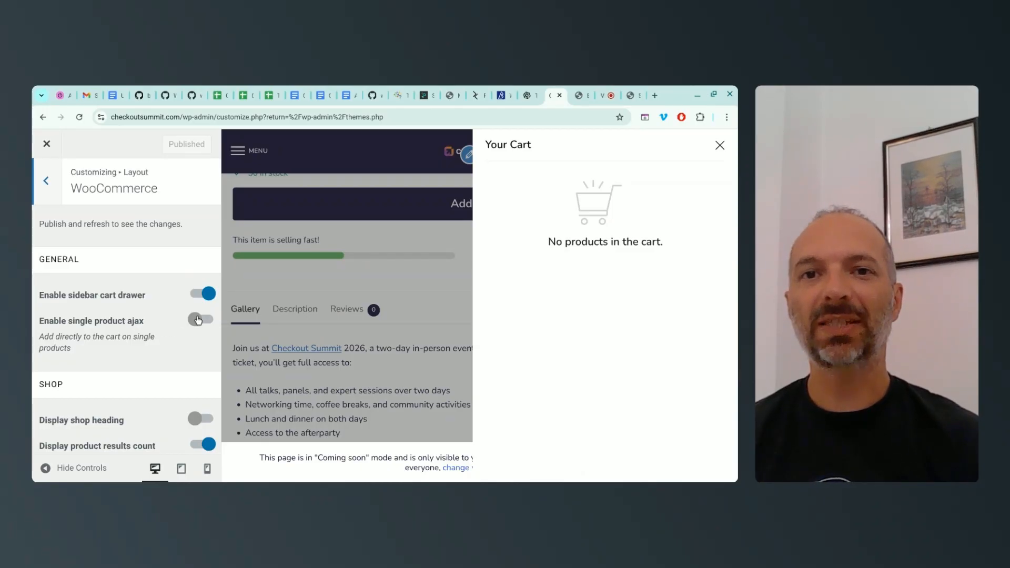
Step: Close the previewed cart sidebar, enable single product ajax, and try adding the Early Bird ticket to the cart in the preview
{"action": "left_click", "coordinate": [720, 145]}
{"action": "scroll", "coordinate": [528, 257], "scroll_direction": "down", "scroll_amount": 1}
{"action": "scroll", "coordinate": [528, 254], "scroll_direction": "up", "scroll_amount": 10}
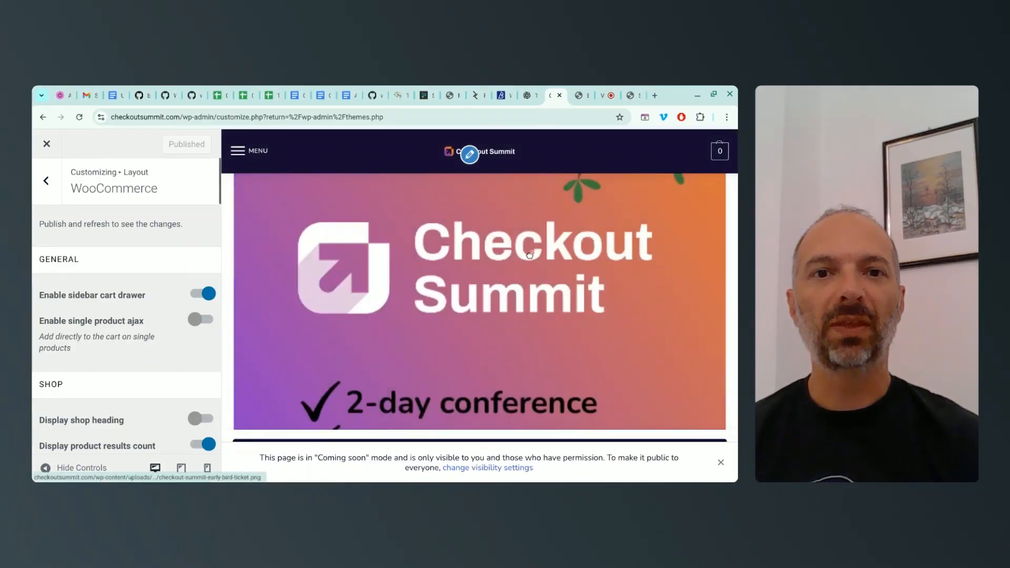
{"action": "scroll", "coordinate": [505, 232], "scroll_direction": "down", "scroll_amount": 10}
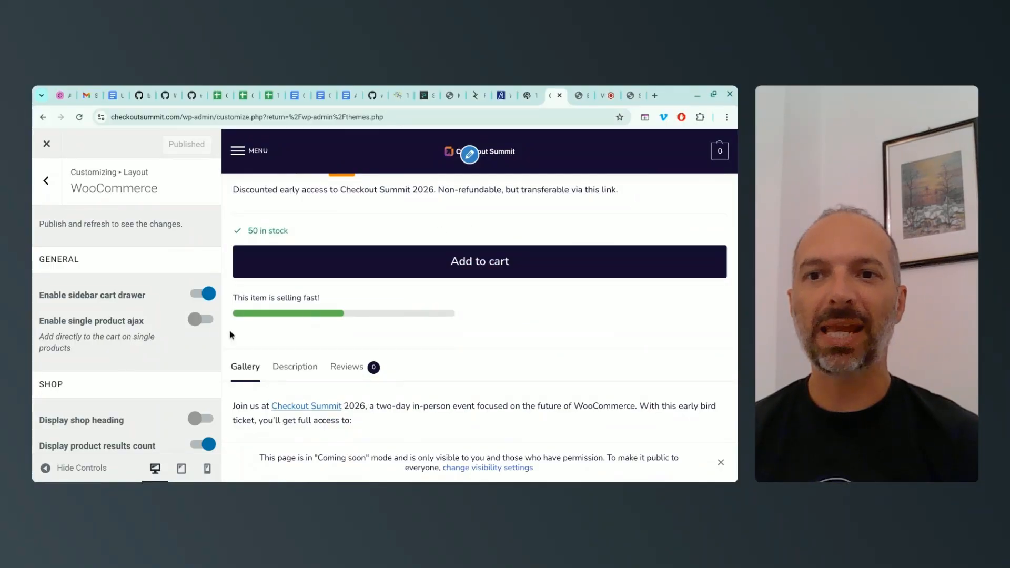
{"action": "left_click", "coordinate": [199, 320]}
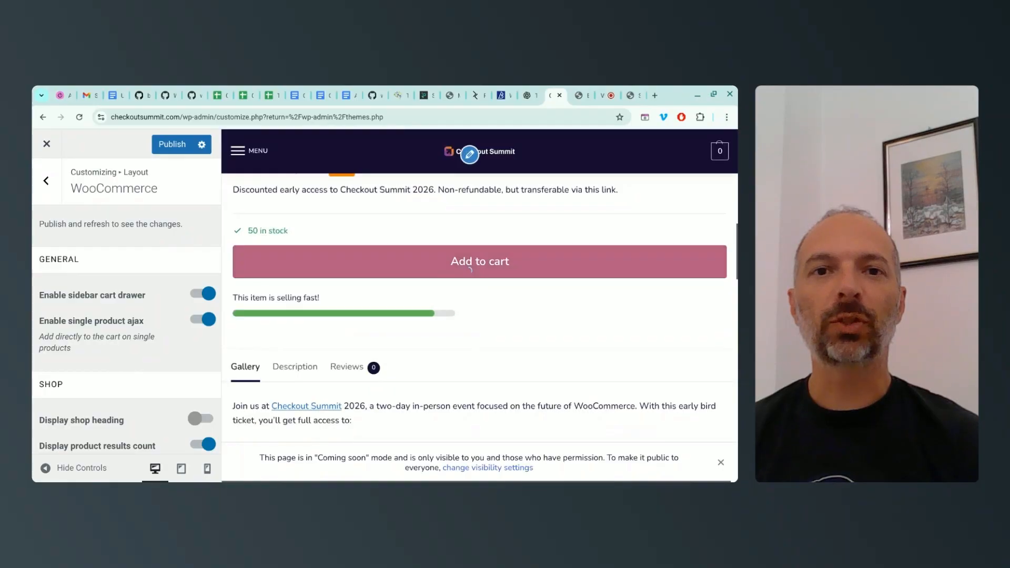
{"action": "left_click", "coordinate": [481, 274]}
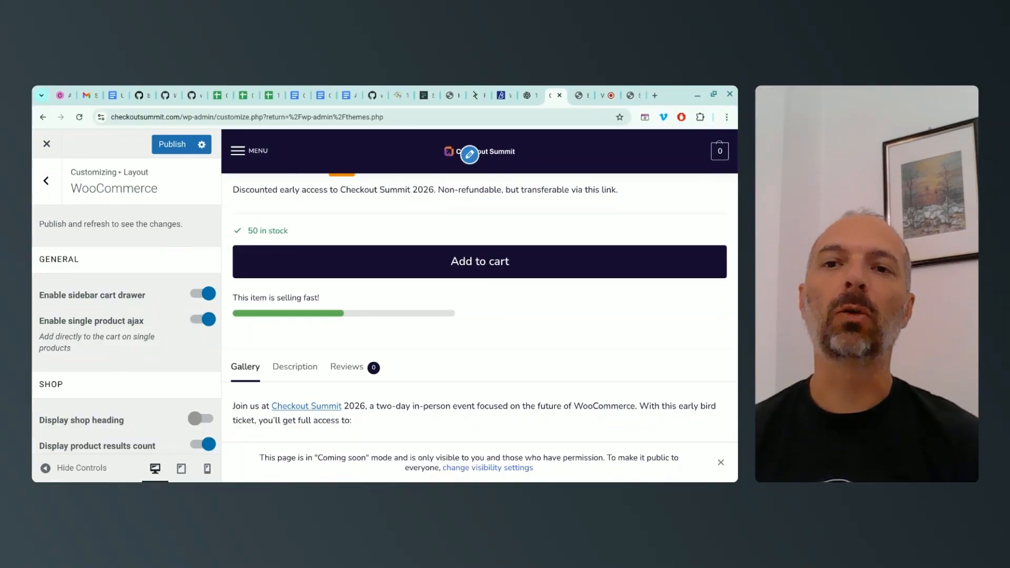
{"action": "scroll", "coordinate": [184, 356], "scroll_direction": "down", "scroll_amount": 2}
{"action": "scroll", "coordinate": [347, 337], "scroll_direction": "up", "scroll_amount": 3}
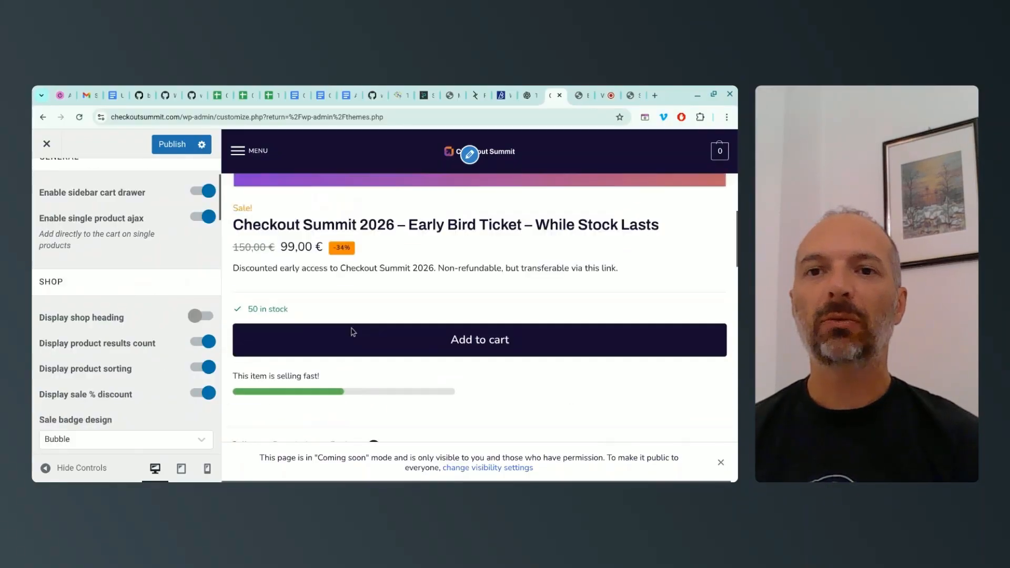
{"action": "scroll", "coordinate": [166, 342], "scroll_direction": "up", "scroll_amount": 2}
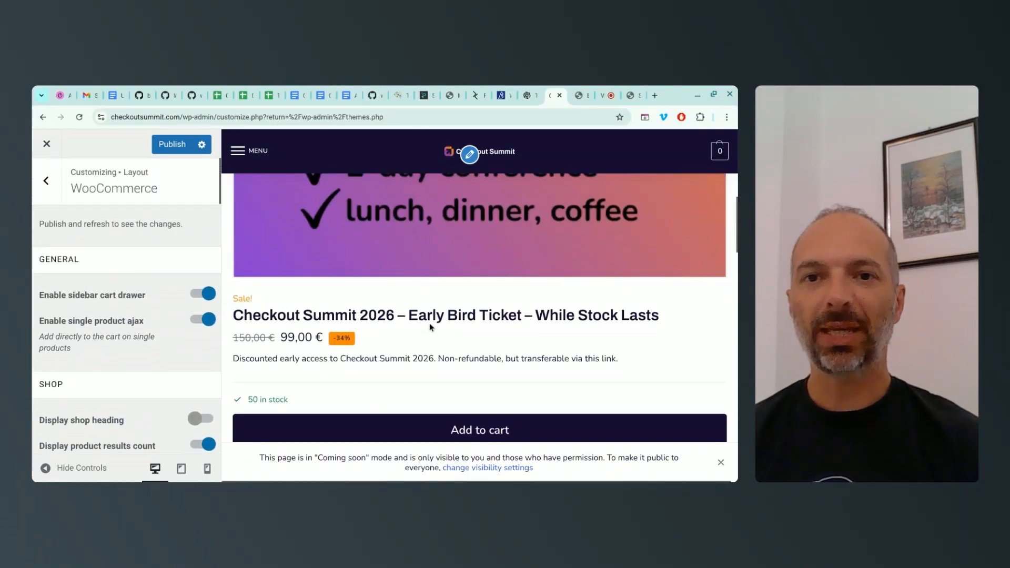
{"action": "scroll", "coordinate": [432, 324], "scroll_direction": "up", "scroll_amount": 3}
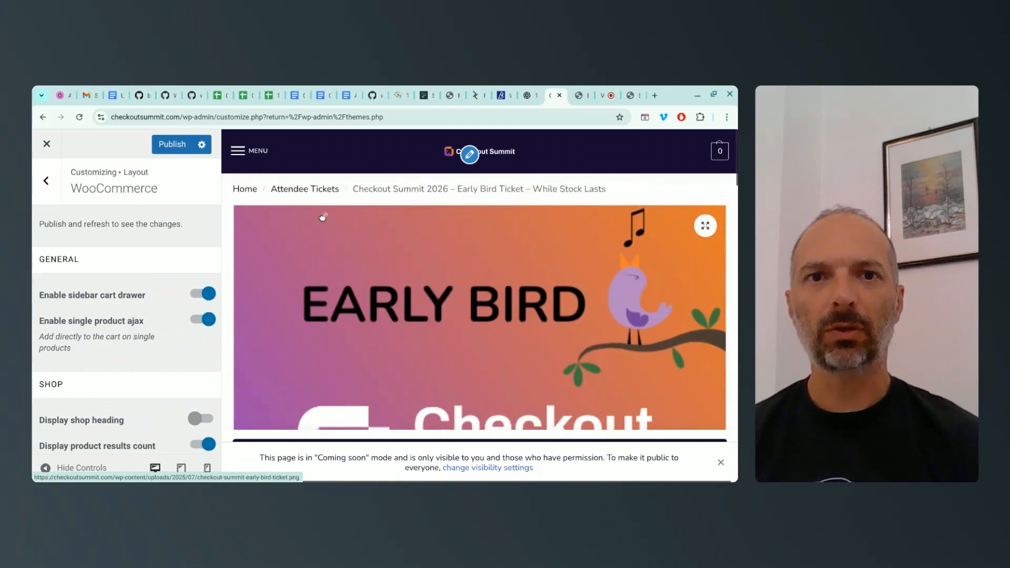
{"action": "scroll", "coordinate": [315, 196], "scroll_direction": "down", "scroll_amount": 3}
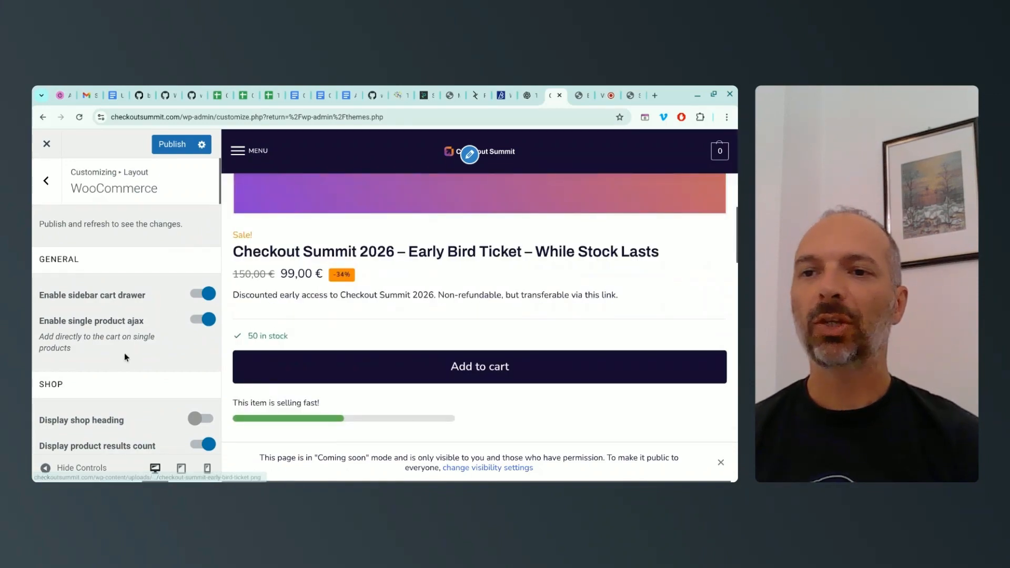
Step: Enable the shop heading, disable the product results count and product sorting, and look over the Shop page preview
{"action": "scroll", "coordinate": [125, 356], "scroll_direction": "down", "scroll_amount": 2}
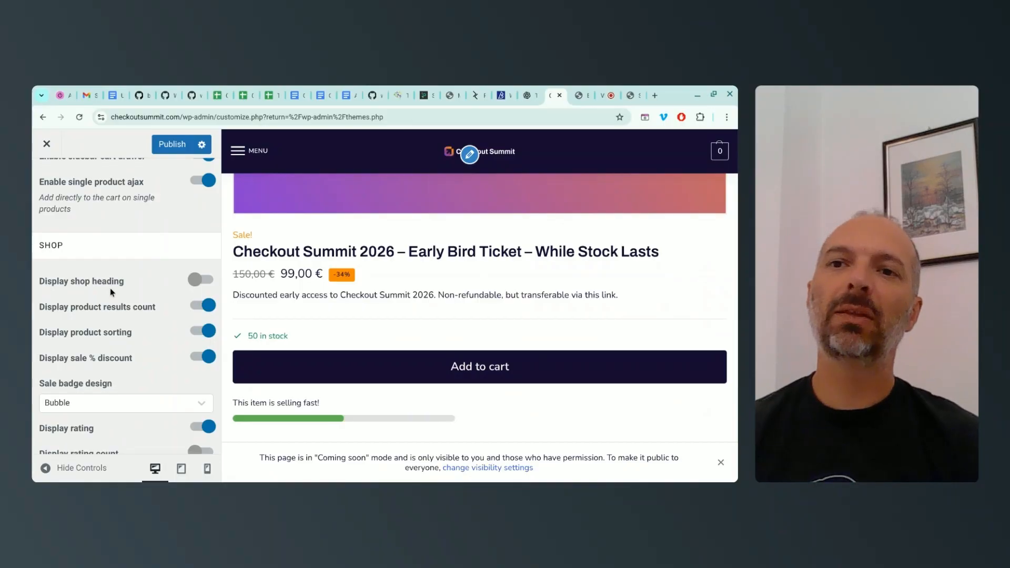
{"action": "scroll", "coordinate": [132, 318], "scroll_direction": "up", "scroll_amount": 1}
{"action": "left_click", "coordinate": [199, 323]}
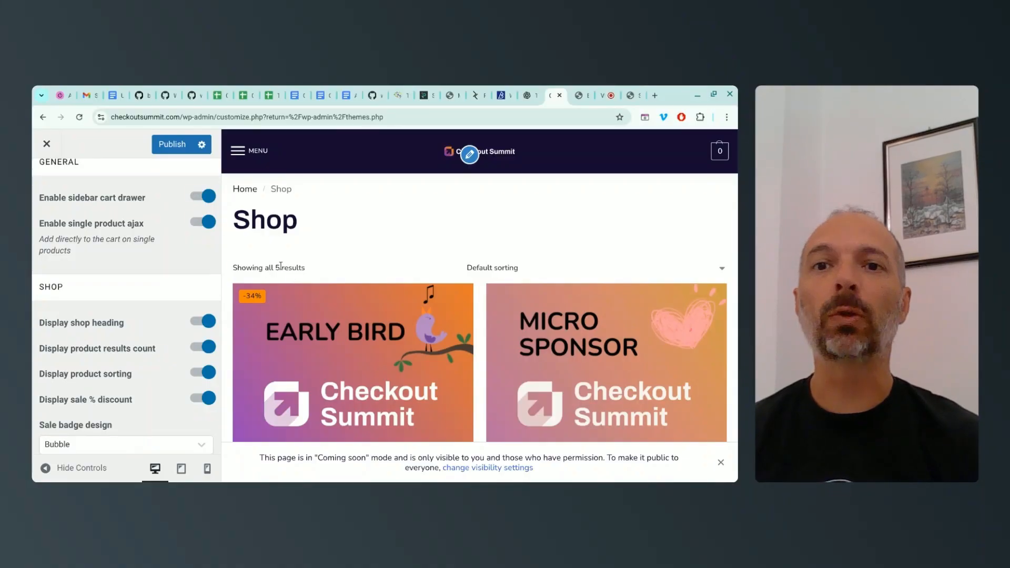
{"action": "left_click", "coordinate": [208, 347]}
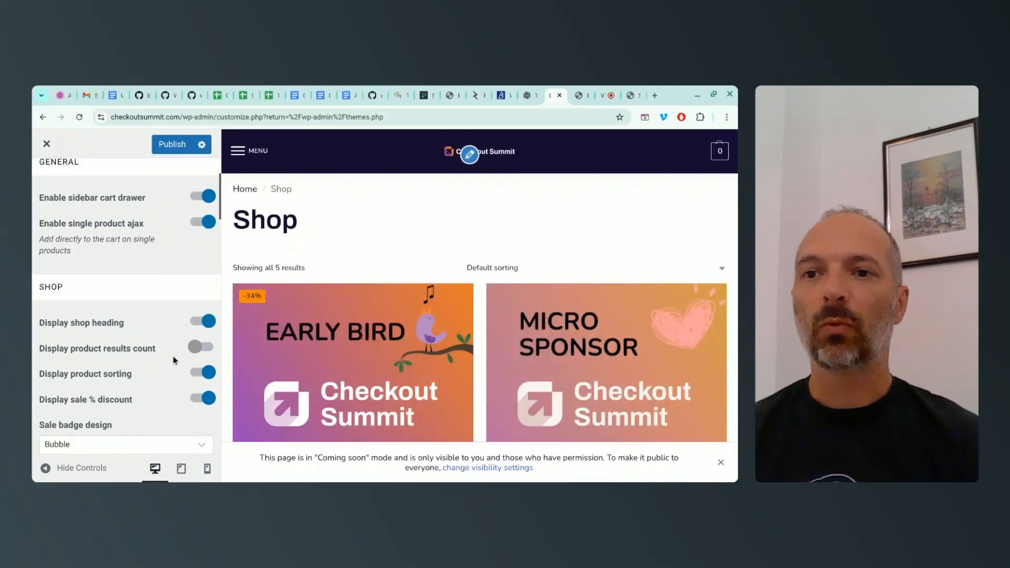
{"action": "left_click", "coordinate": [202, 374]}
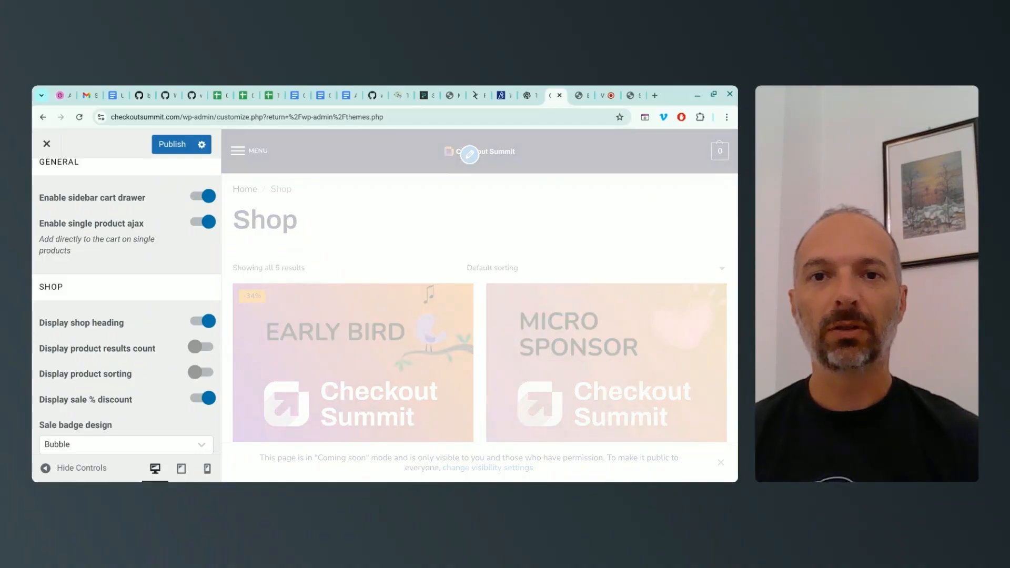
{"action": "scroll", "coordinate": [365, 264], "scroll_direction": "down", "scroll_amount": 8}
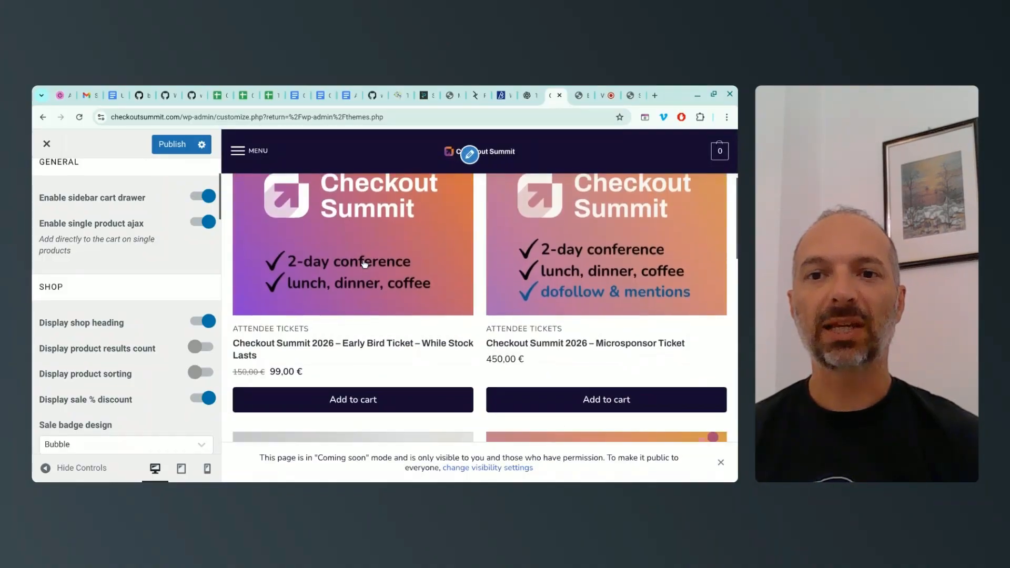
{"action": "scroll", "coordinate": [365, 264], "scroll_direction": "down", "scroll_amount": 3}
{"action": "scroll", "coordinate": [363, 264], "scroll_direction": "up", "scroll_amount": 10}
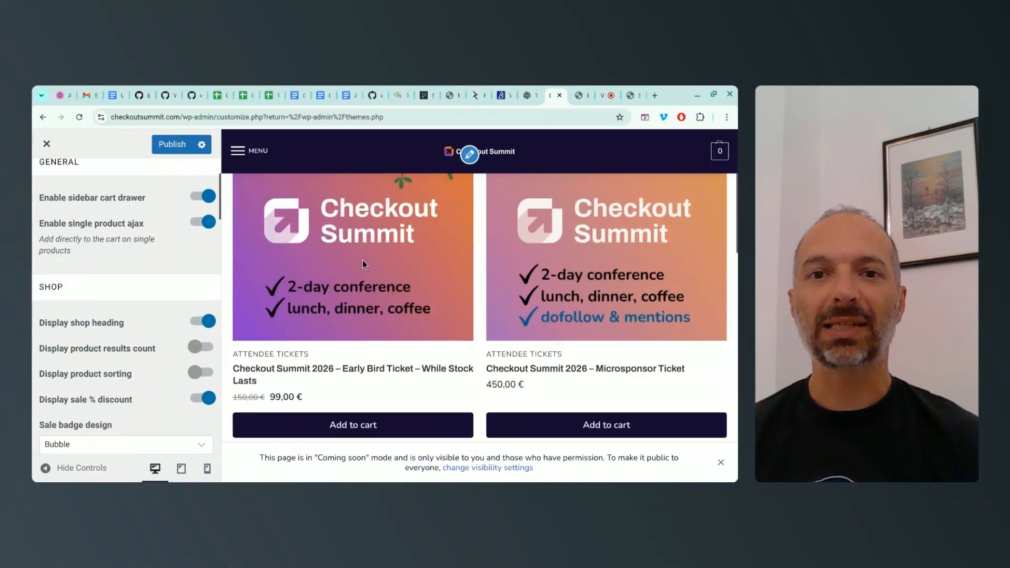
Step: Set the sale badge design to Circle and check the badge on the Shop page preview
{"action": "scroll", "coordinate": [151, 336], "scroll_direction": "down", "scroll_amount": 1}
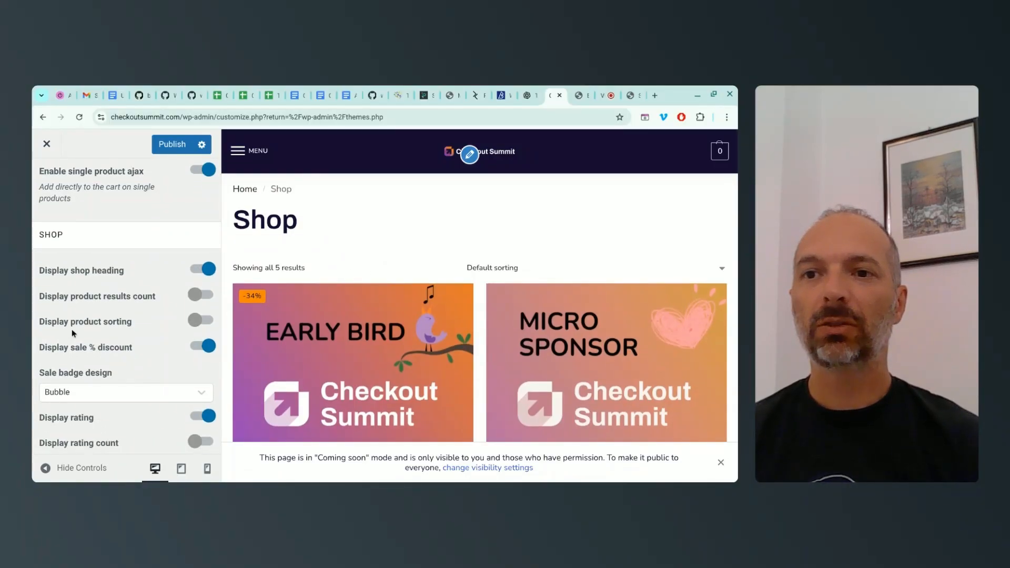
{"action": "scroll", "coordinate": [133, 340], "scroll_direction": "down", "scroll_amount": 1}
{"action": "left_click", "coordinate": [122, 337]}
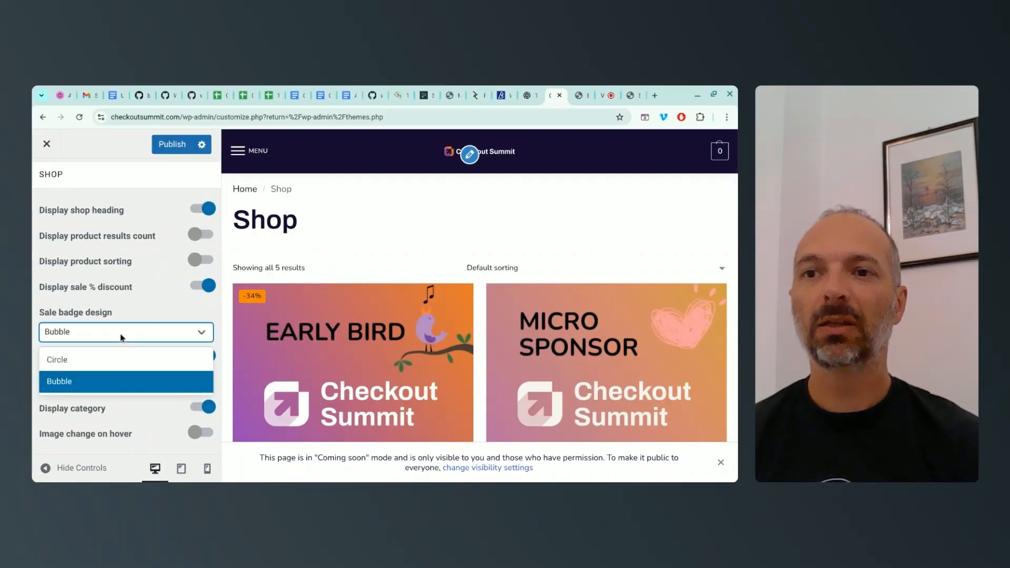
{"action": "left_click", "coordinate": [115, 360]}
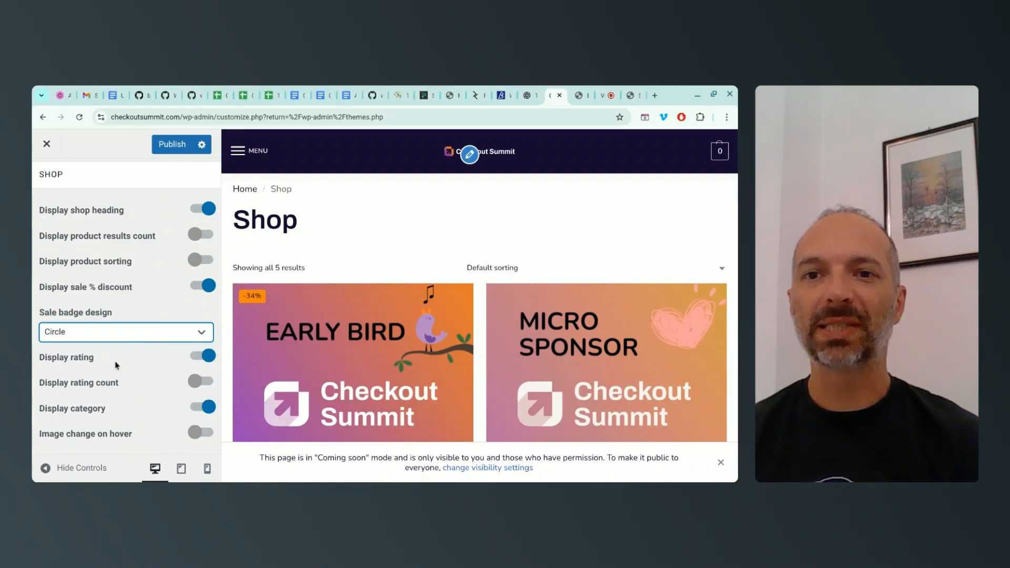
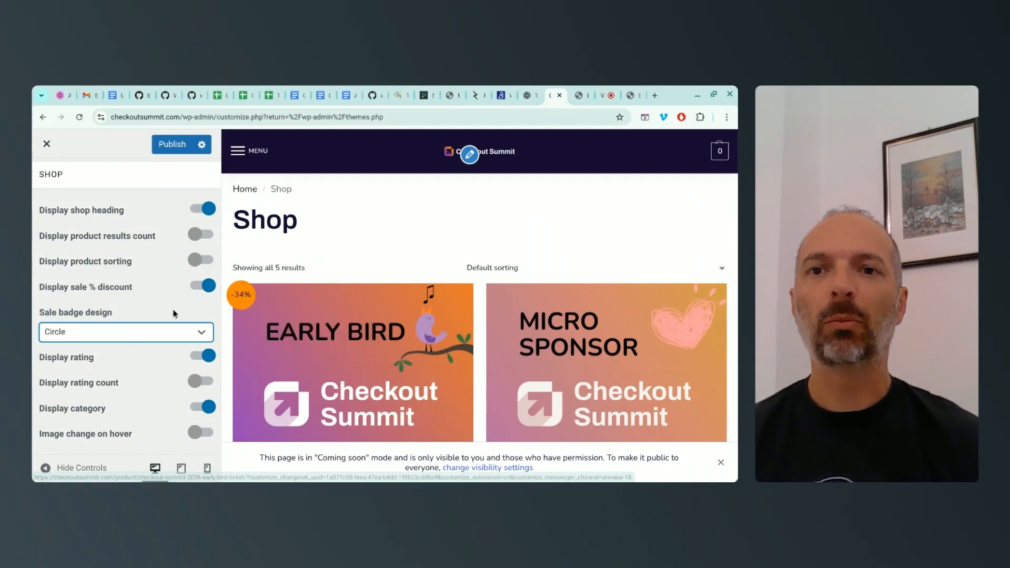
{"action": "scroll", "coordinate": [243, 296], "scroll_direction": "down", "scroll_amount": 1}
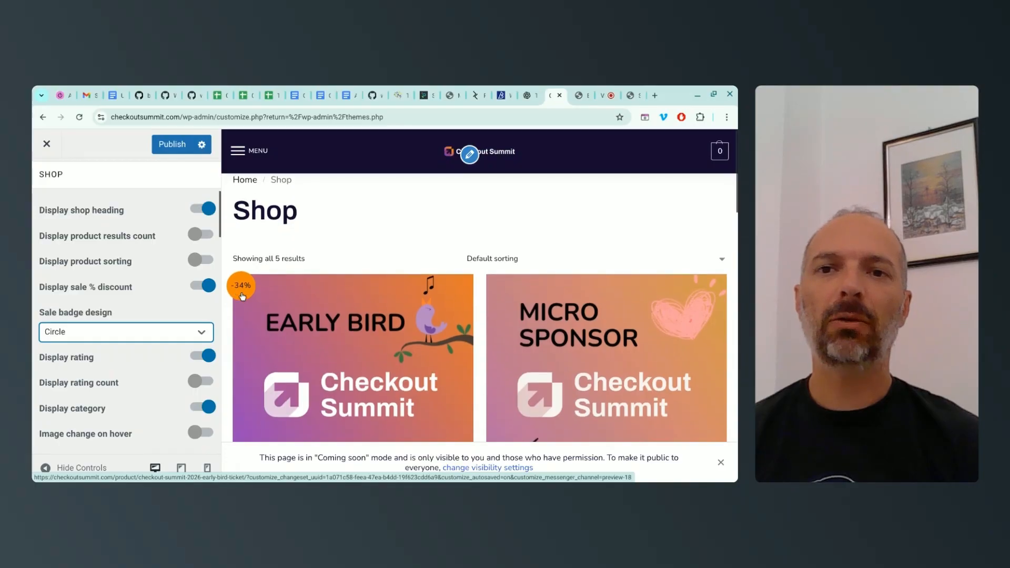
{"action": "scroll", "coordinate": [243, 296], "scroll_direction": "down", "scroll_amount": 2}
{"action": "scroll", "coordinate": [242, 294], "scroll_direction": "up", "scroll_amount": 1}
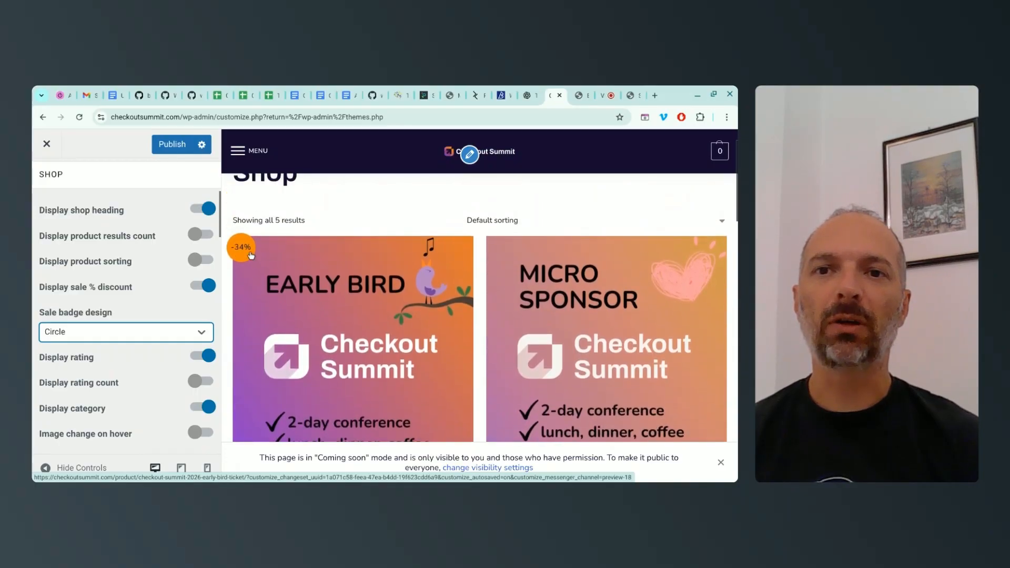
{"action": "scroll", "coordinate": [243, 261], "scroll_direction": "up", "scroll_amount": 1}
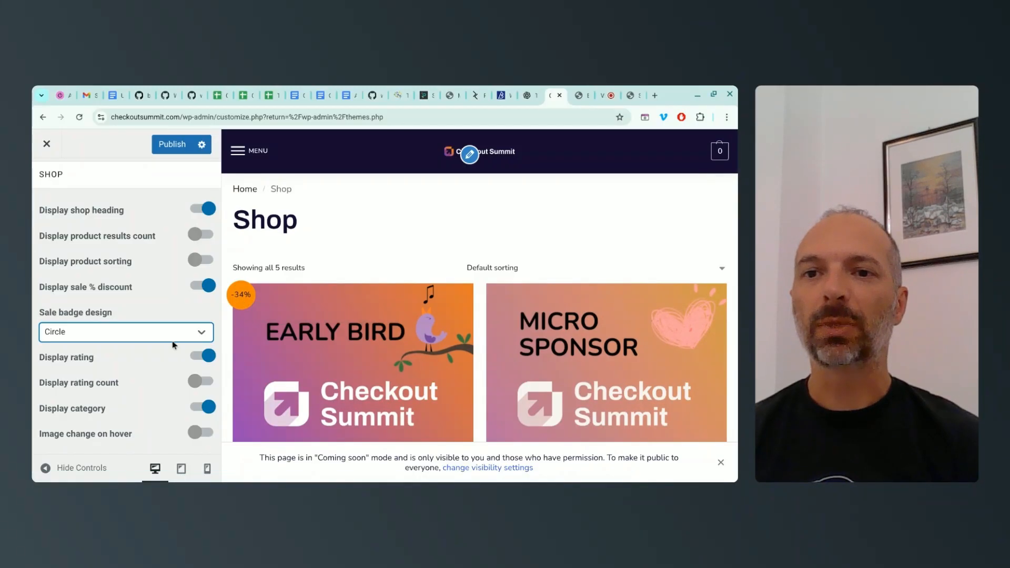
Step: Leave the layout settings and open the Sale Flash section of the WooCommerce color settings
{"action": "scroll", "coordinate": [170, 336], "scroll_direction": "up", "scroll_amount": 5}
{"action": "left_click", "coordinate": [50, 182]}
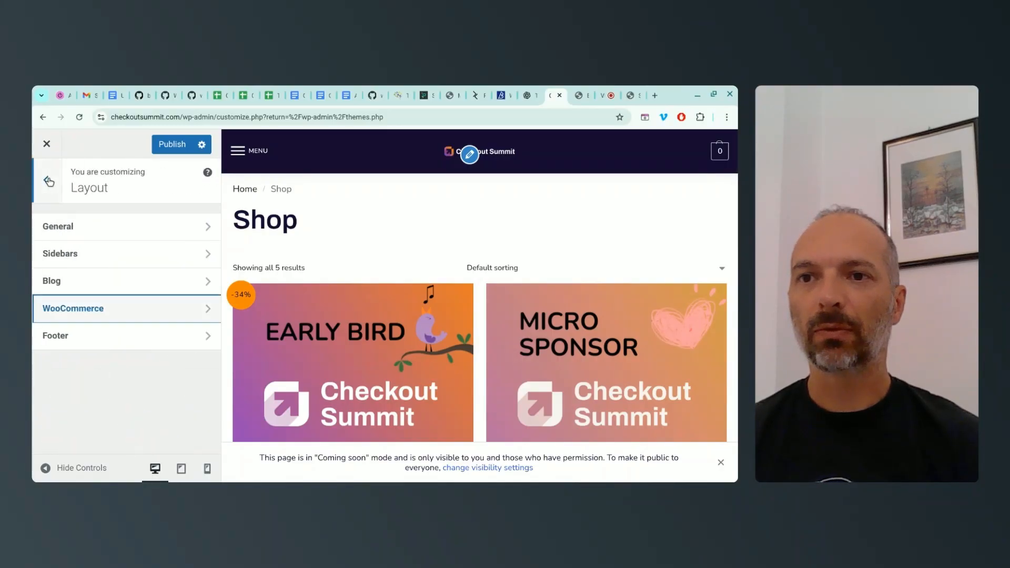
{"action": "left_click", "coordinate": [46, 180]}
{"action": "left_click", "coordinate": [68, 248]}
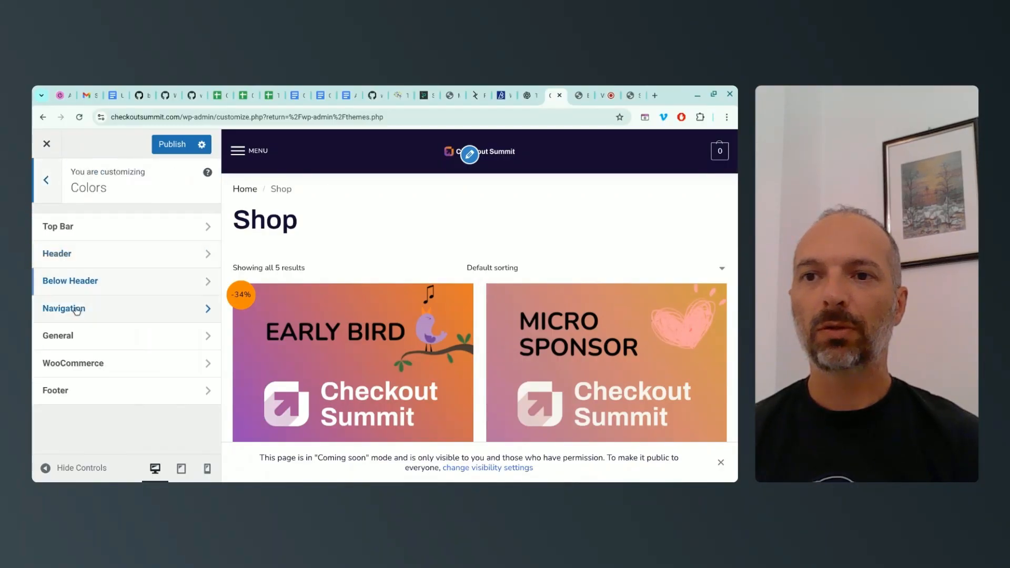
{"action": "left_click", "coordinate": [74, 364]}
{"action": "scroll", "coordinate": [126, 293], "scroll_direction": "down", "scroll_amount": 2}
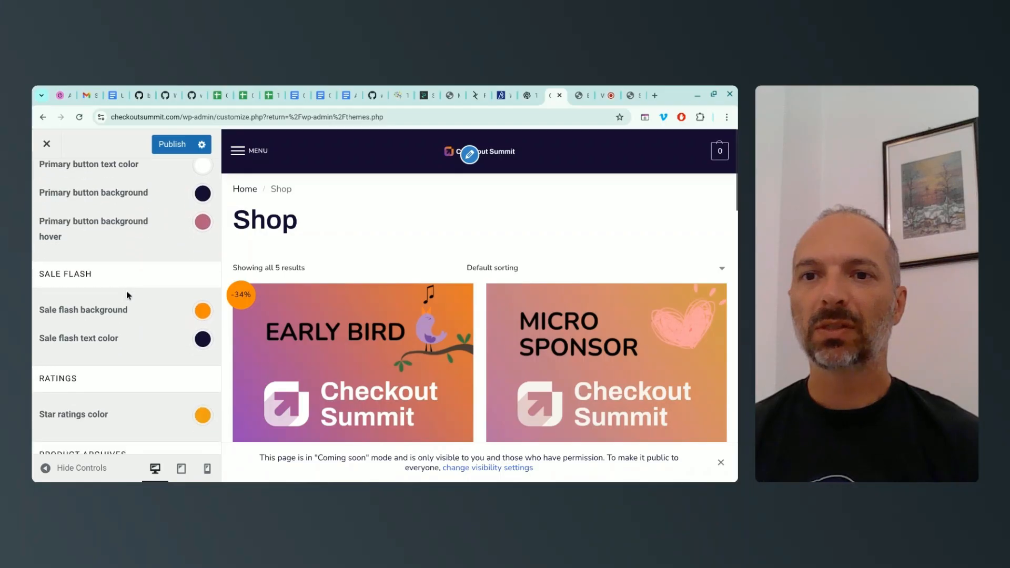
Step: Set the sale flash background color to #160b33
{"action": "left_click", "coordinate": [202, 311]}
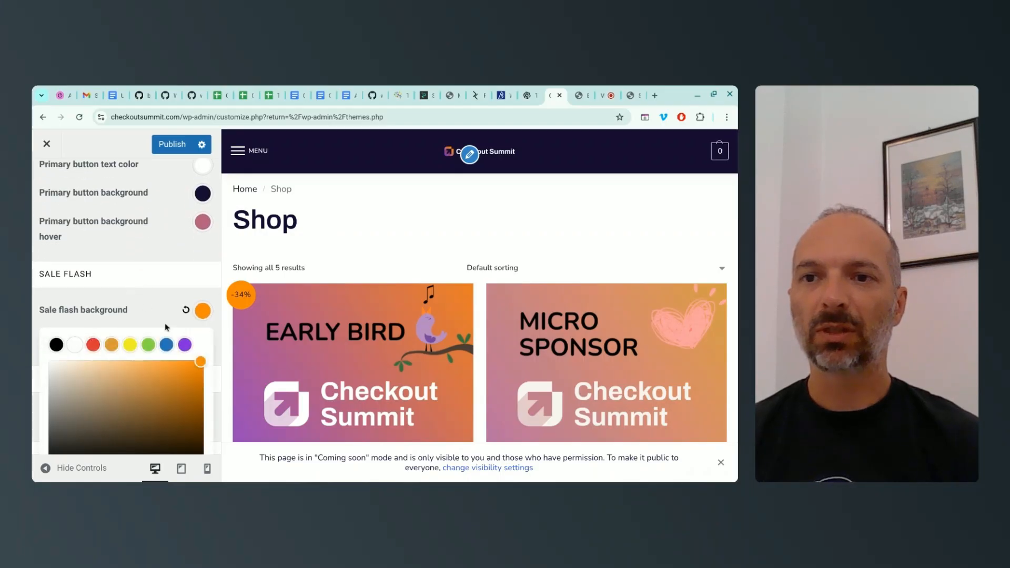
{"action": "scroll", "coordinate": [151, 333], "scroll_direction": "down", "scroll_amount": 6}
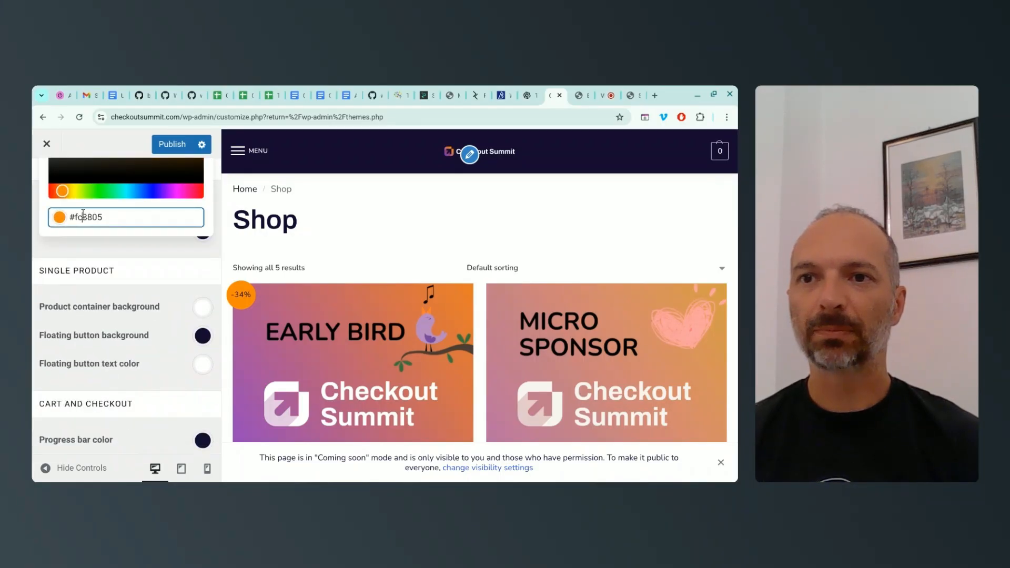
{"action": "double_click", "coordinate": [87, 217]}
{"action": "right_click", "coordinate": [84, 217]}
{"action": "left_click", "coordinate": [158, 254]}
{"action": "scroll", "coordinate": [160, 253], "scroll_direction": "up", "scroll_amount": 1}
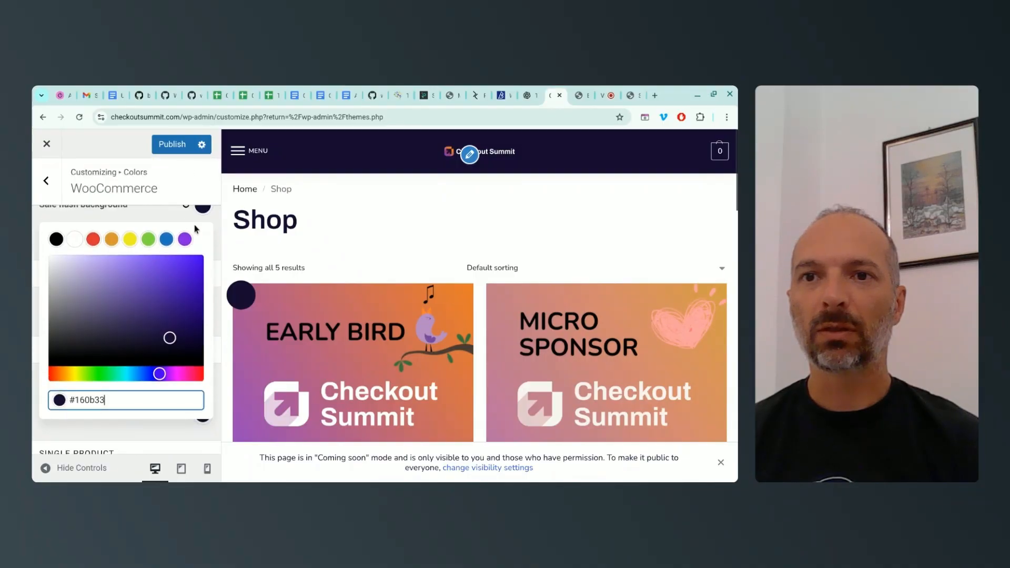
{"action": "left_click", "coordinate": [201, 210]}
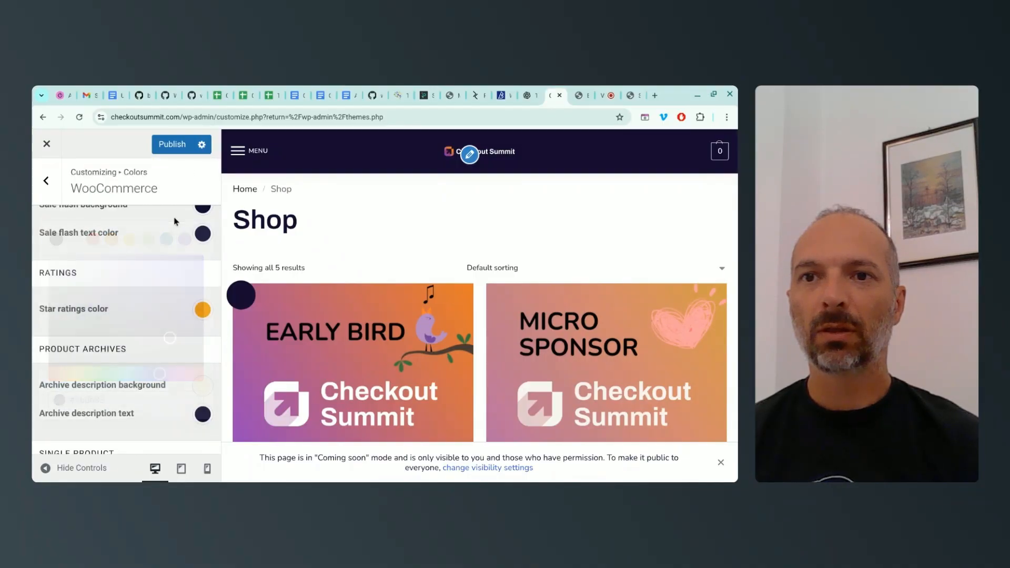
Step: Set the sale flash text color to white (#ffffff) and return to the Colors overview
{"action": "left_click", "coordinate": [202, 235]}
{"action": "left_click", "coordinate": [74, 270]}
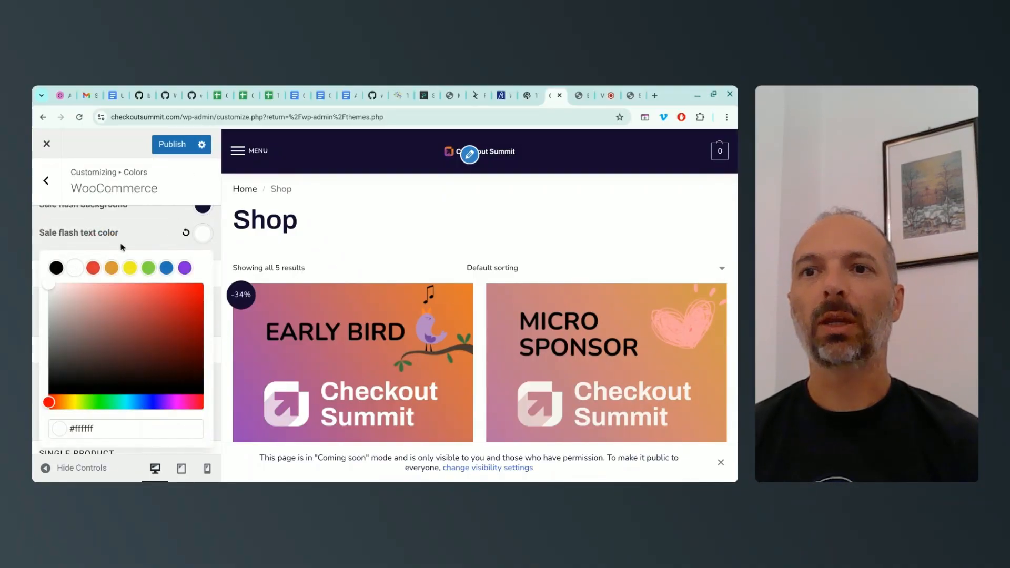
{"action": "left_click", "coordinate": [131, 227]}
{"action": "scroll", "coordinate": [133, 237], "scroll_direction": "up", "scroll_amount": 4}
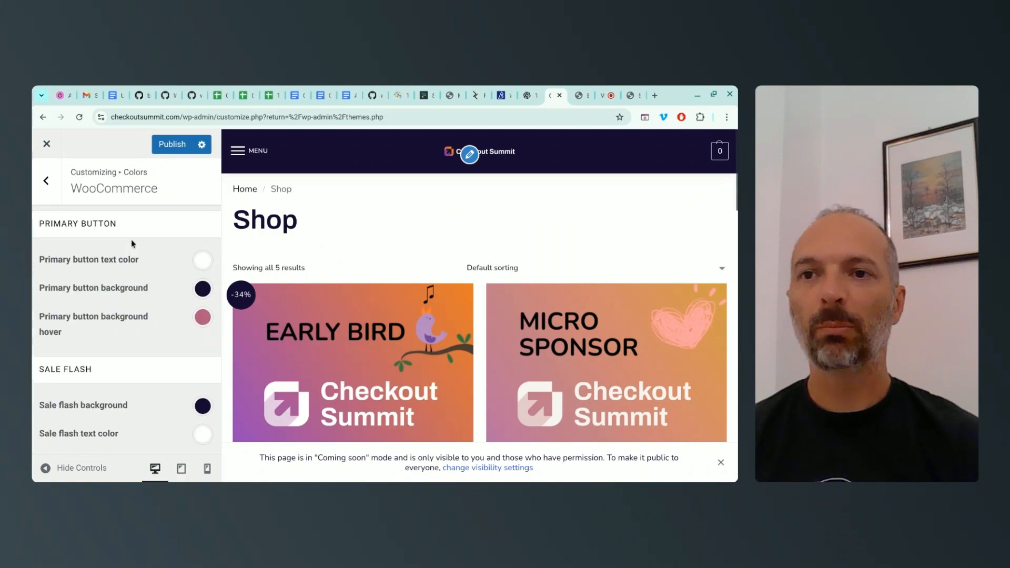
{"action": "left_click", "coordinate": [46, 181]}
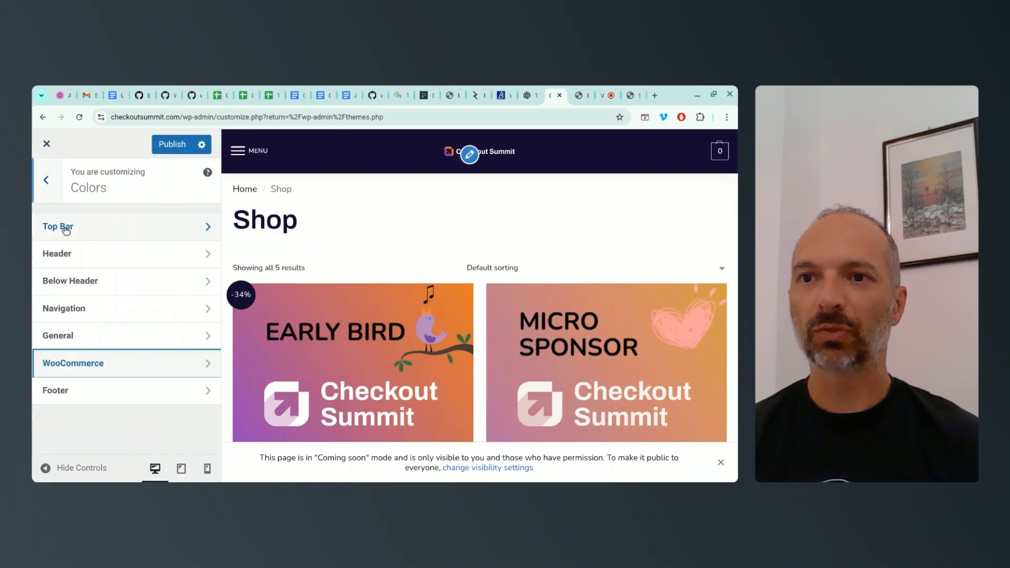
Step: Return to the WooCommerce layout settings and turn off the rating display for shop products
{"action": "left_click", "coordinate": [46, 180]}
{"action": "left_click", "coordinate": [112, 329]}
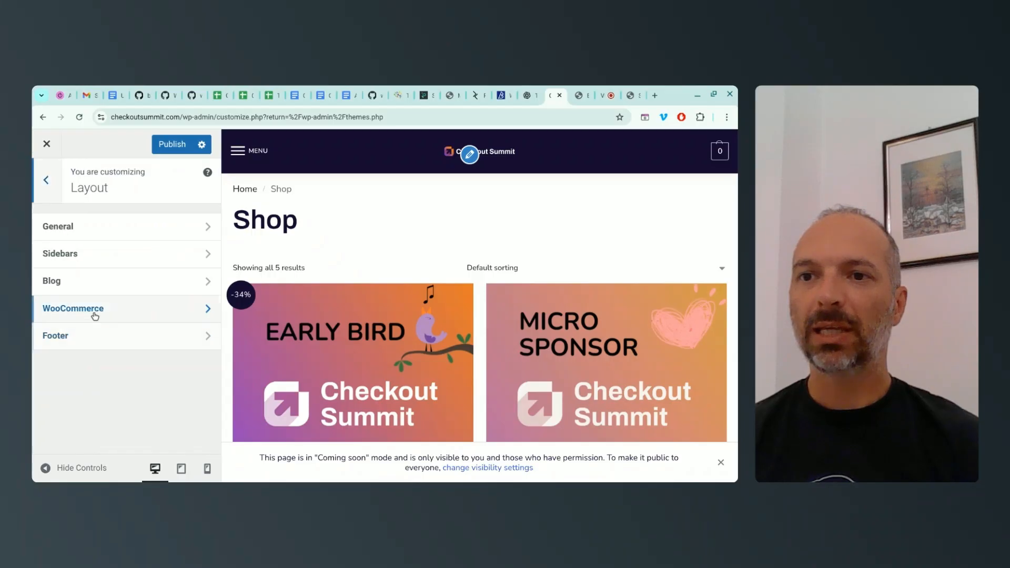
{"action": "left_click", "coordinate": [95, 311]}
{"action": "scroll", "coordinate": [96, 318], "scroll_direction": "down", "scroll_amount": 2}
{"action": "scroll", "coordinate": [94, 317], "scroll_direction": "down", "scroll_amount": 2}
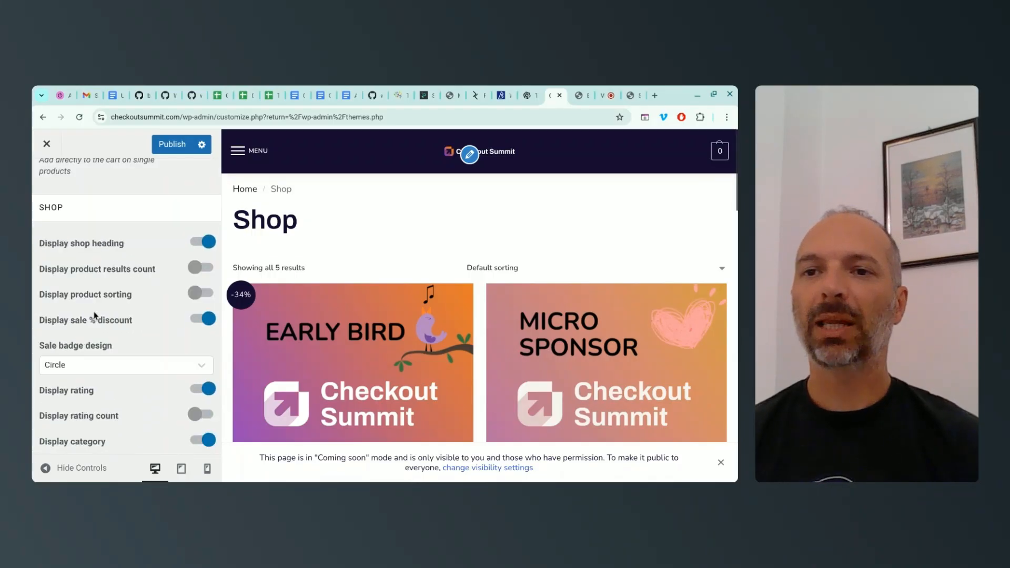
{"action": "scroll", "coordinate": [93, 281], "scroll_direction": "down", "scroll_amount": 3}
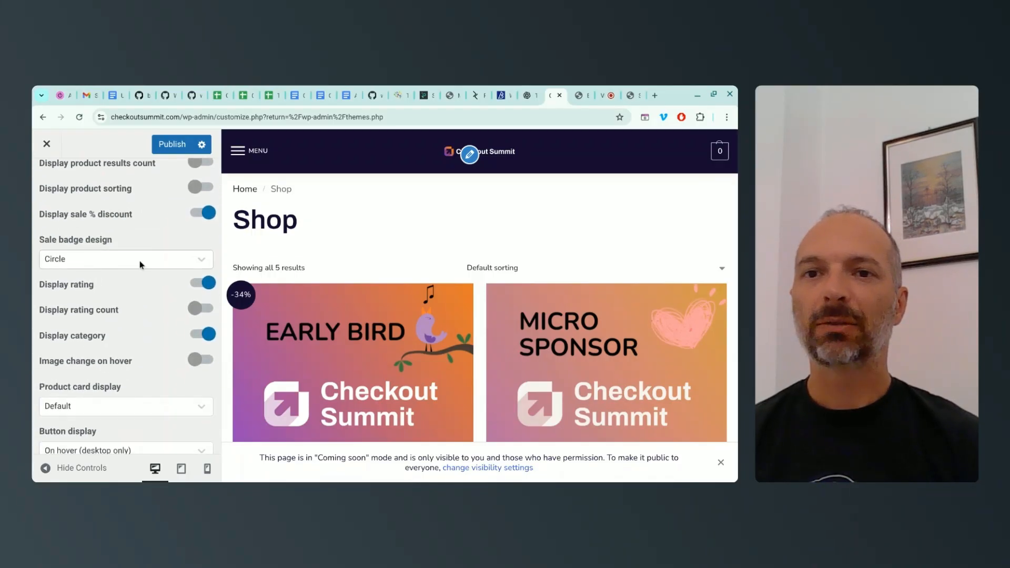
{"action": "scroll", "coordinate": [327, 253], "scroll_direction": "down", "scroll_amount": 3}
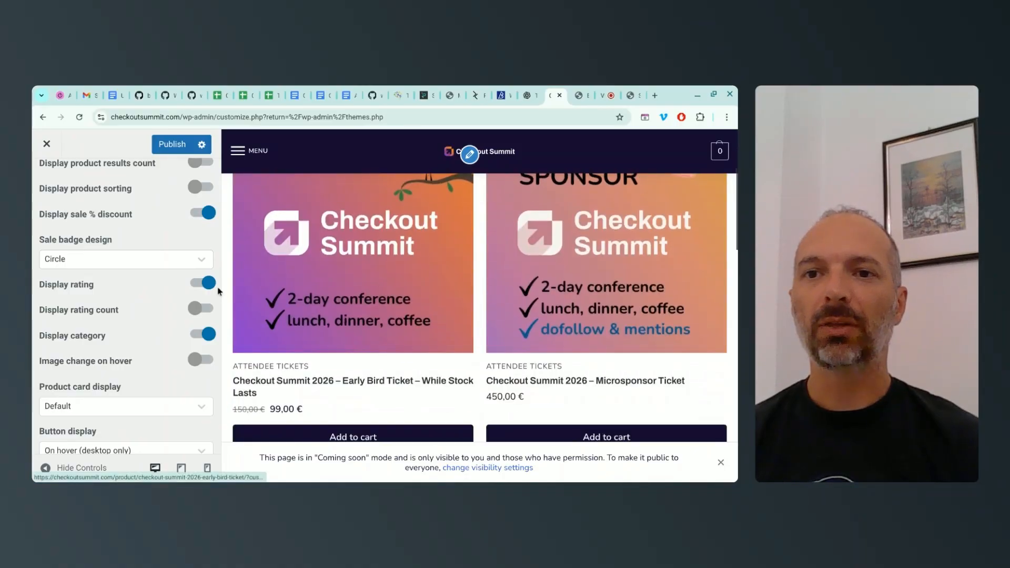
{"action": "left_click", "coordinate": [200, 285]}
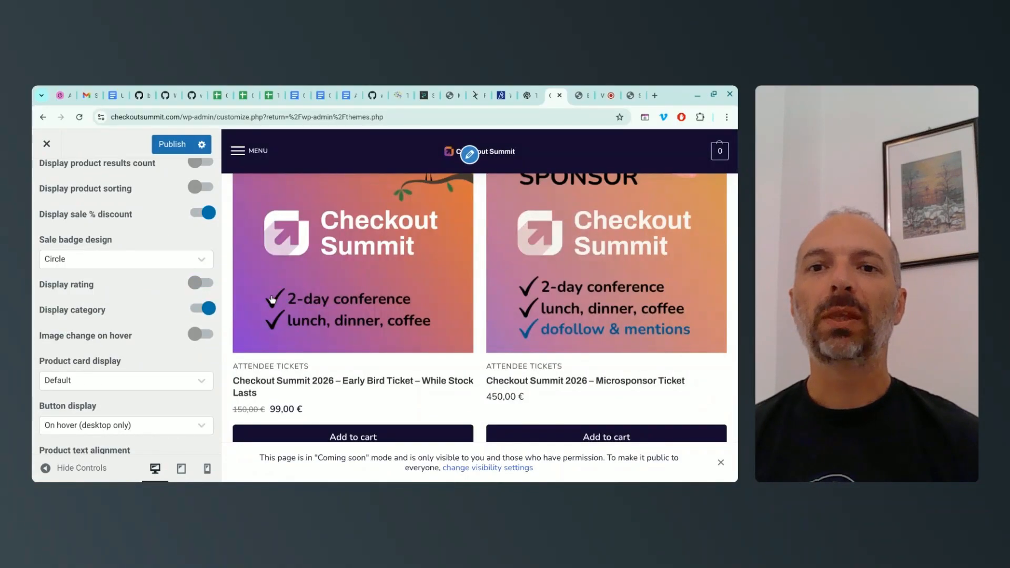
Step: Review the product cards in the Shop preview and turn off the category display
{"action": "scroll", "coordinate": [297, 316], "scroll_direction": "down", "scroll_amount": 3}
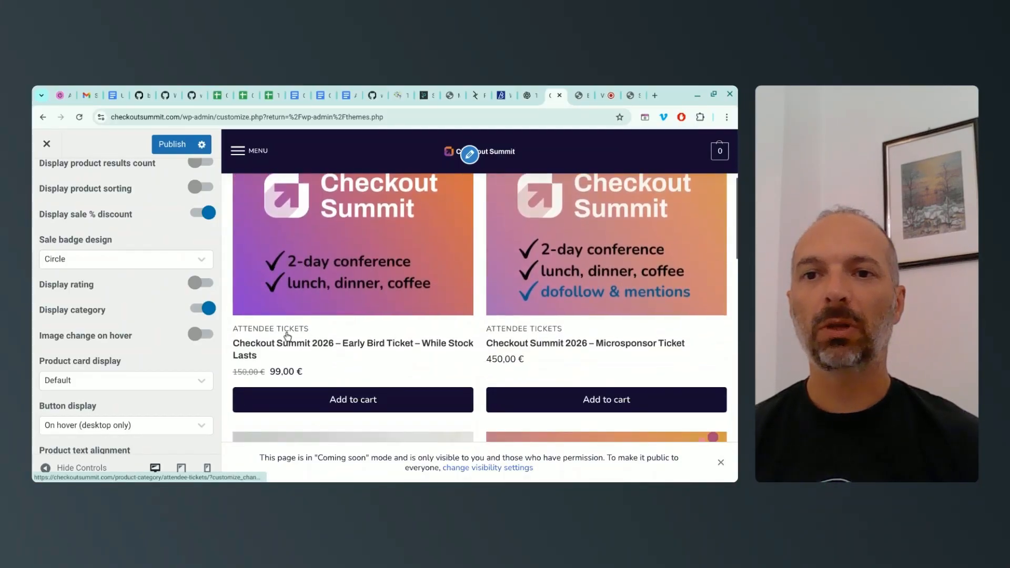
{"action": "scroll", "coordinate": [330, 286], "scroll_direction": "down", "scroll_amount": 5}
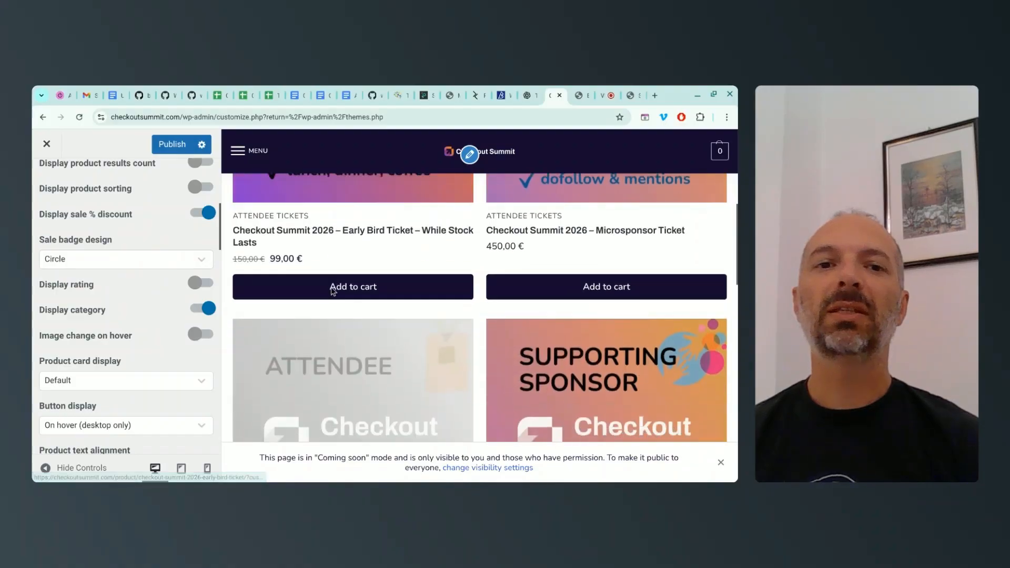
{"action": "scroll", "coordinate": [363, 293], "scroll_direction": "up", "scroll_amount": 3}
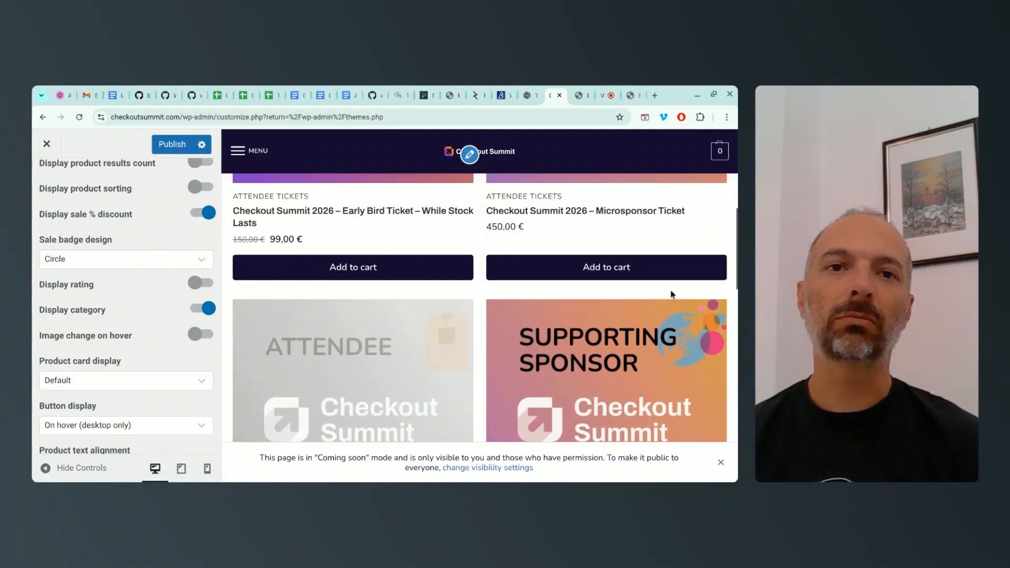
{"action": "scroll", "coordinate": [428, 292], "scroll_direction": "up", "scroll_amount": 4}
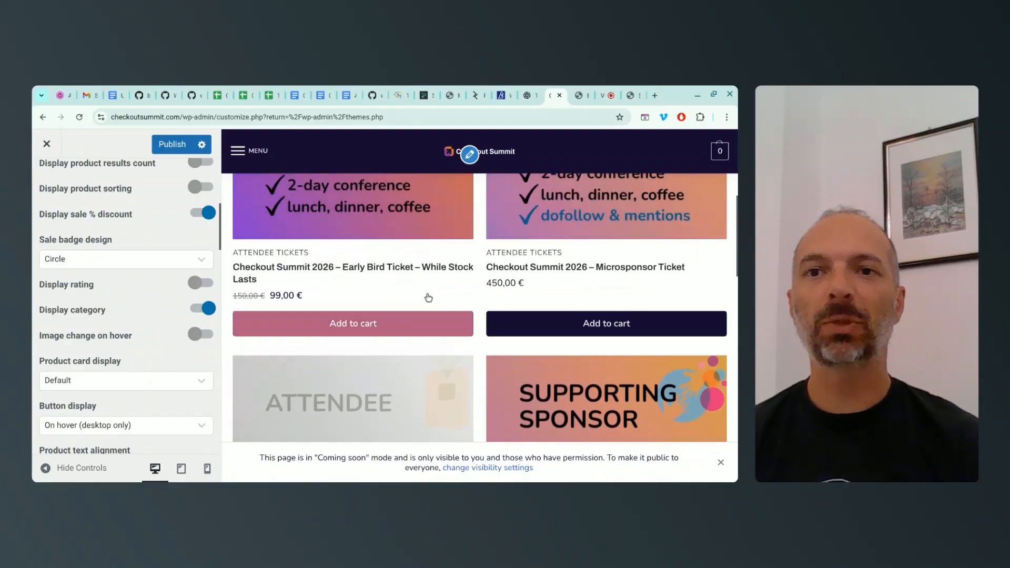
{"action": "scroll", "coordinate": [368, 269], "scroll_direction": "up", "scroll_amount": 3}
{"action": "scroll", "coordinate": [349, 254], "scroll_direction": "down", "scroll_amount": 6}
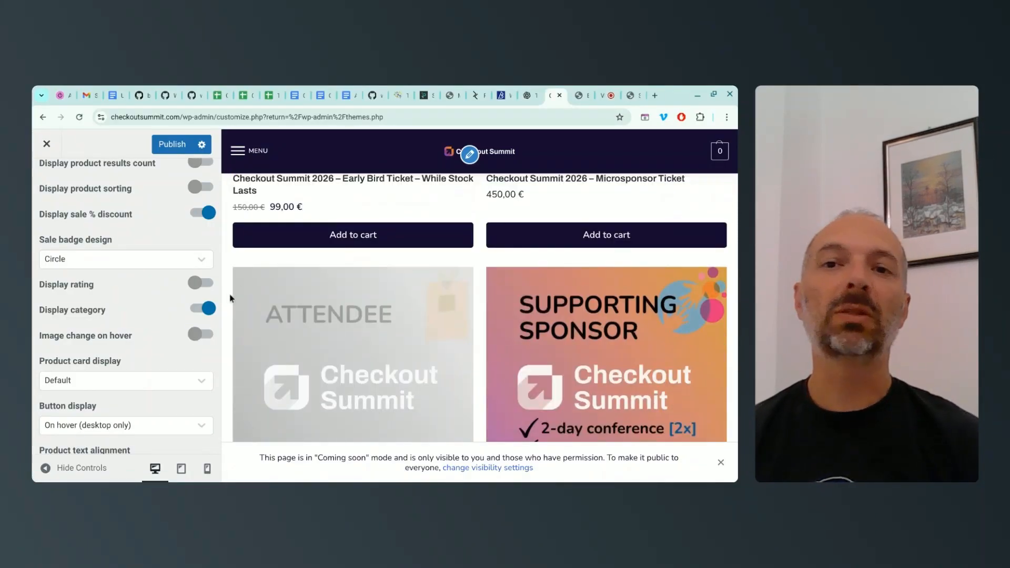
{"action": "scroll", "coordinate": [265, 273], "scroll_direction": "up", "scroll_amount": 2}
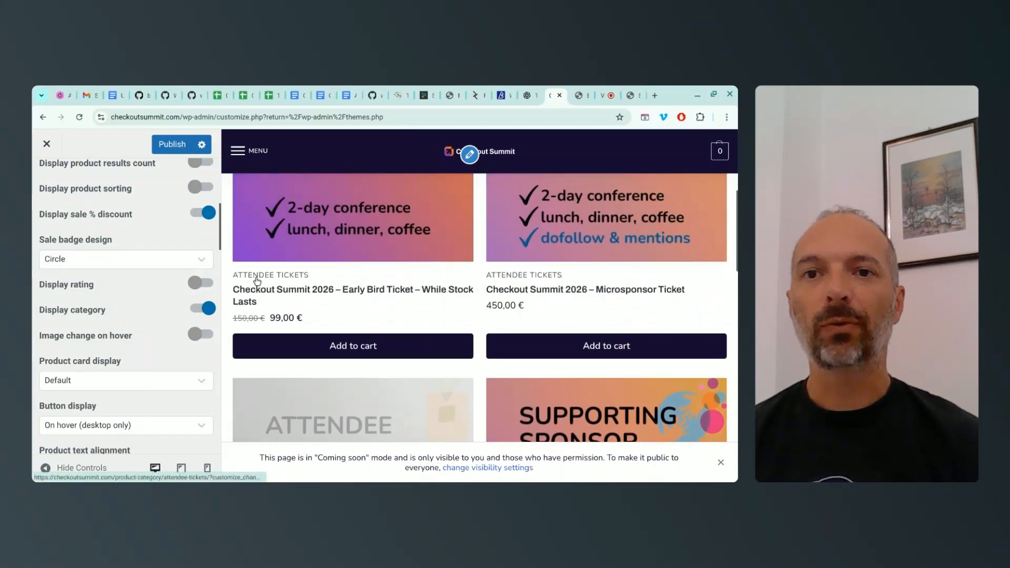
{"action": "left_click", "coordinate": [201, 309]}
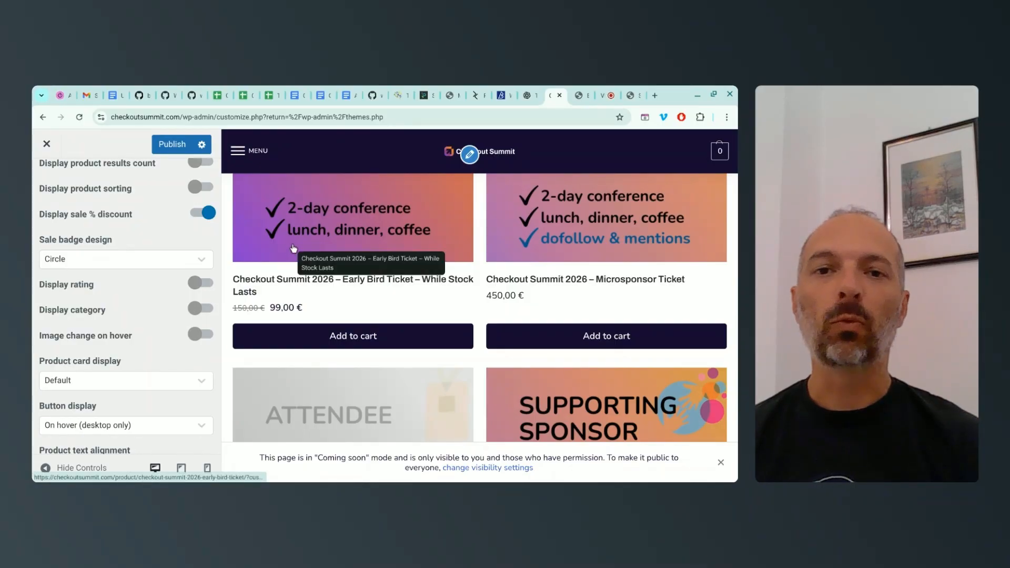
Step: Set the product card display to Slide up and check the product cards in the Shop preview
{"action": "scroll", "coordinate": [293, 249], "scroll_direction": "up", "scroll_amount": 3}
{"action": "scroll", "coordinate": [267, 284], "scroll_direction": "down", "scroll_amount": 2}
{"action": "scroll", "coordinate": [129, 286], "scroll_direction": "down", "scroll_amount": 2}
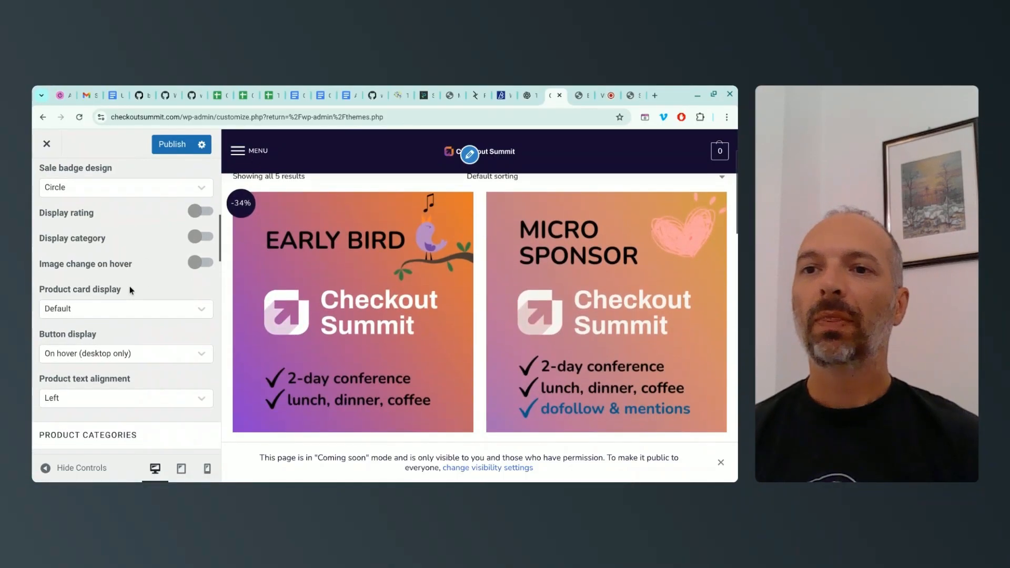
{"action": "scroll", "coordinate": [130, 264], "scroll_direction": "down", "scroll_amount": 1}
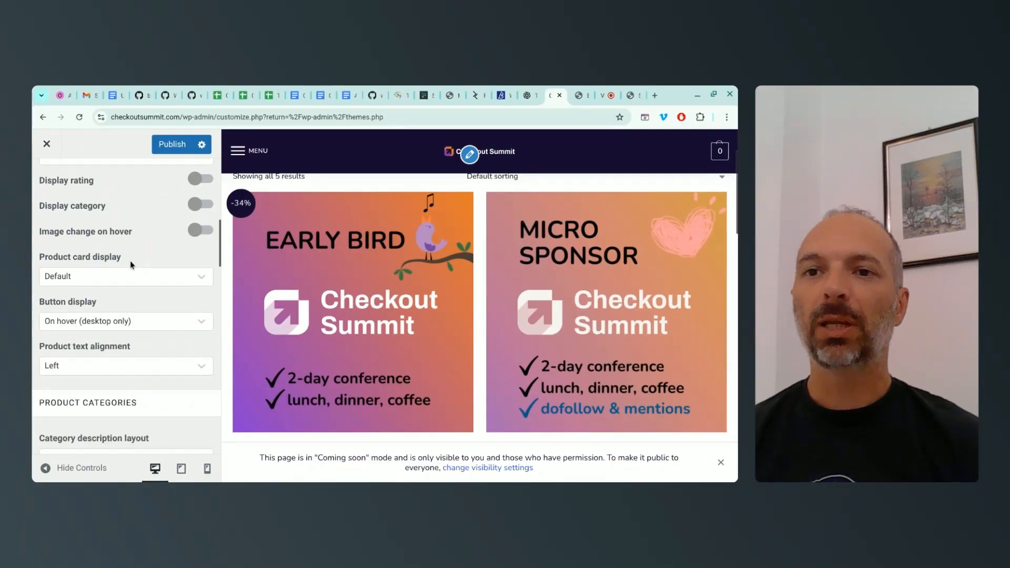
{"action": "left_click", "coordinate": [104, 279]}
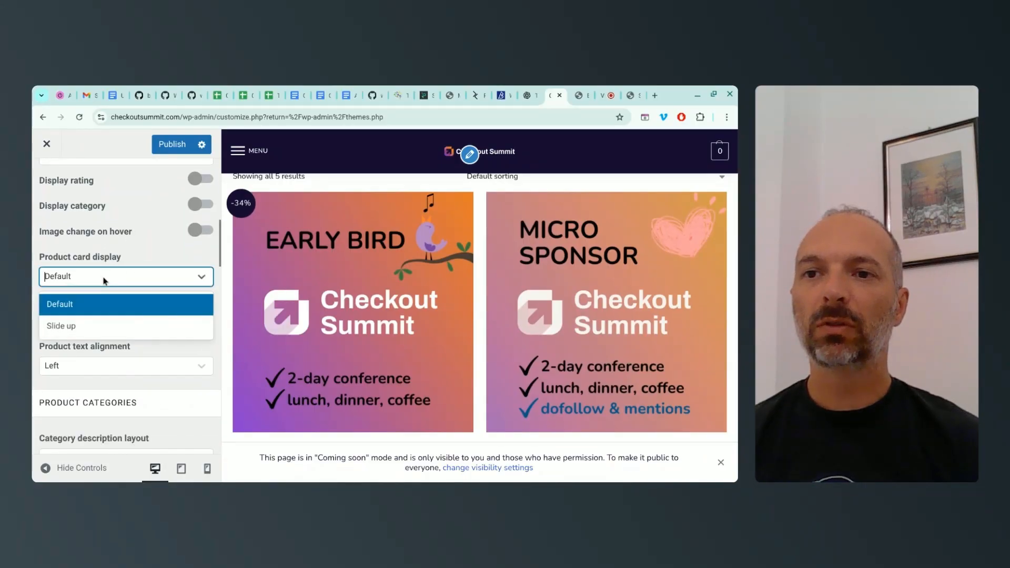
{"action": "left_click", "coordinate": [99, 320]}
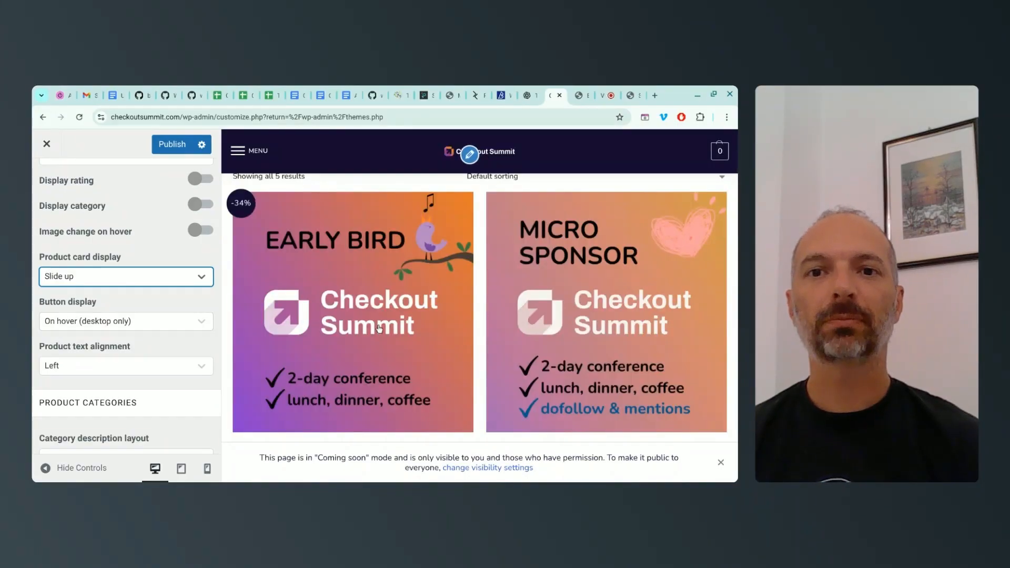
{"action": "scroll", "coordinate": [411, 330], "scroll_direction": "down", "scroll_amount": 2}
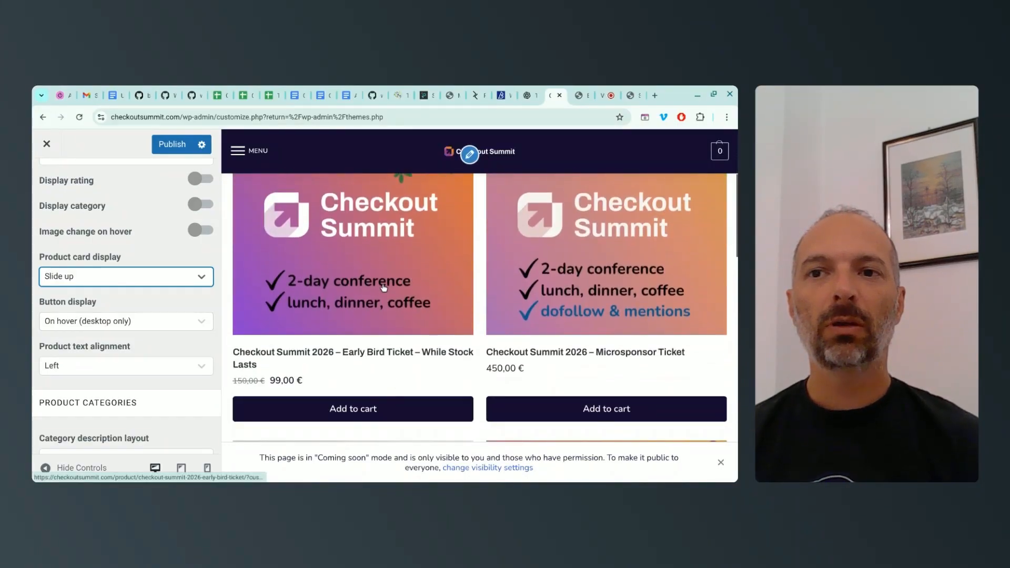
{"action": "scroll", "coordinate": [340, 273], "scroll_direction": "down", "scroll_amount": 1}
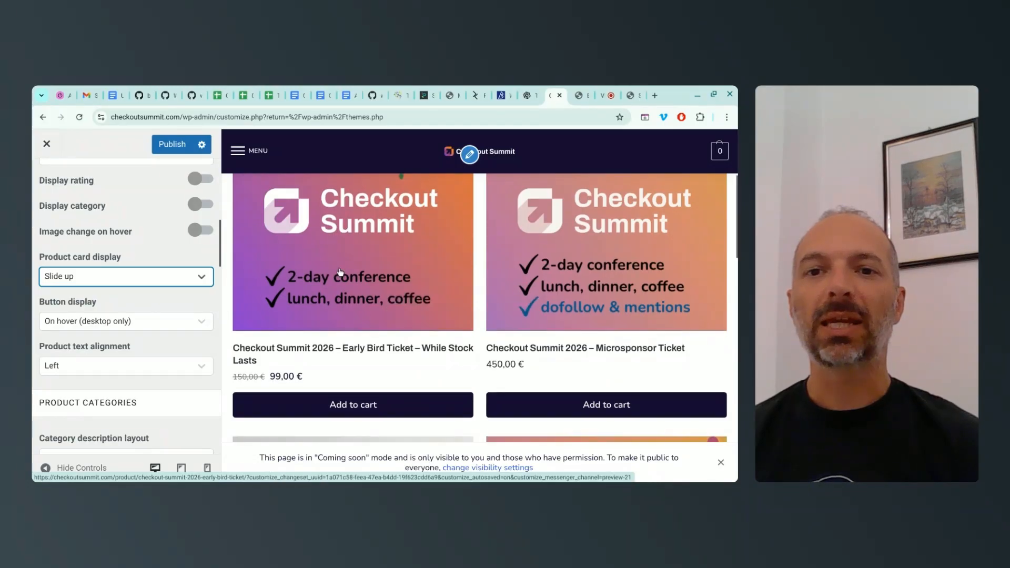
{"action": "scroll", "coordinate": [337, 389], "scroll_direction": "down", "scroll_amount": 1}
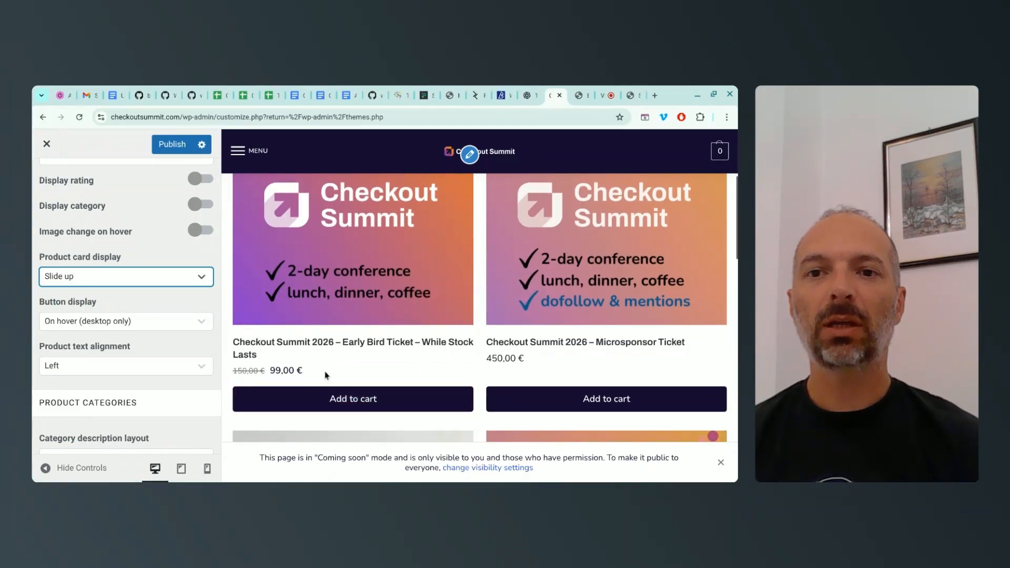
{"action": "scroll", "coordinate": [387, 348], "scroll_direction": "up", "scroll_amount": 1}
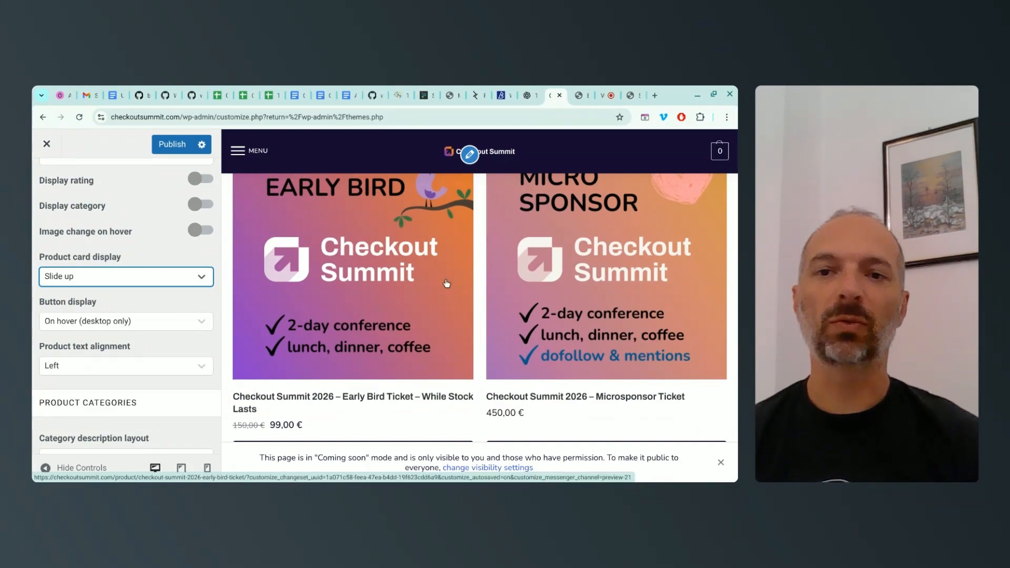
{"action": "scroll", "coordinate": [374, 348], "scroll_direction": "down", "scroll_amount": 2}
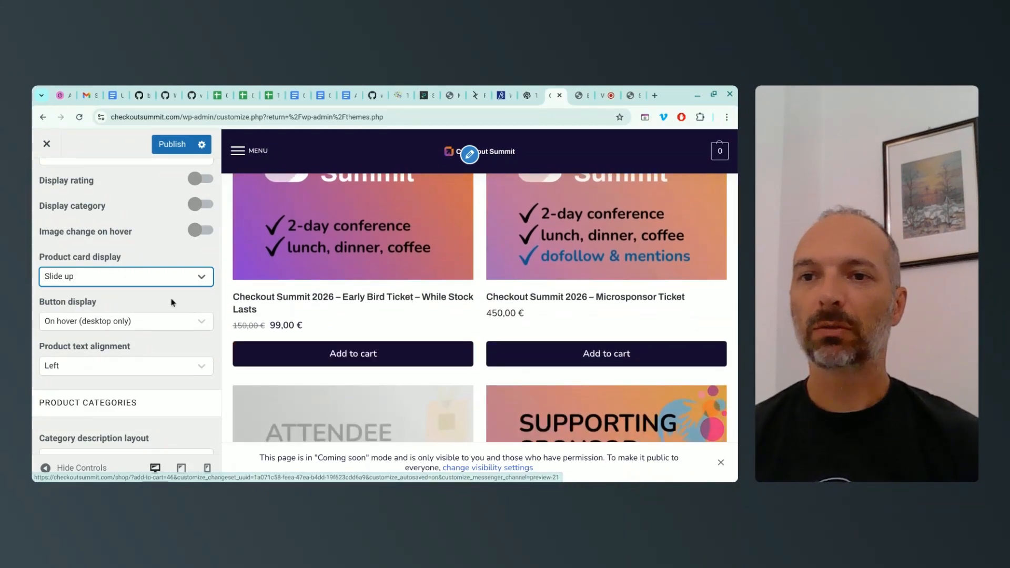
Step: Publish the customizer changes and open the live Shop page from the site's list of pages
{"action": "left_click", "coordinate": [159, 277]}
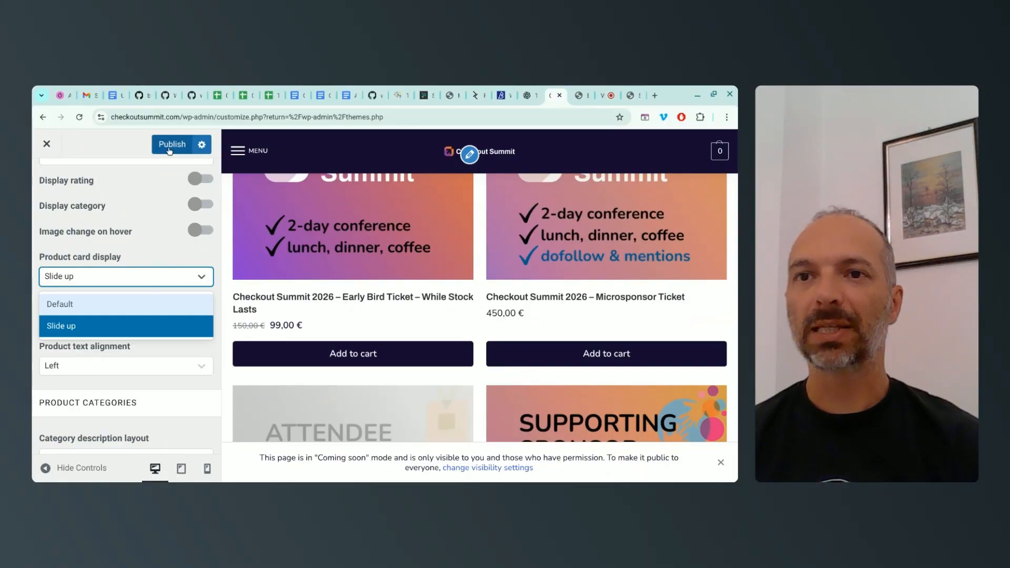
{"action": "left_click", "coordinate": [170, 150]}
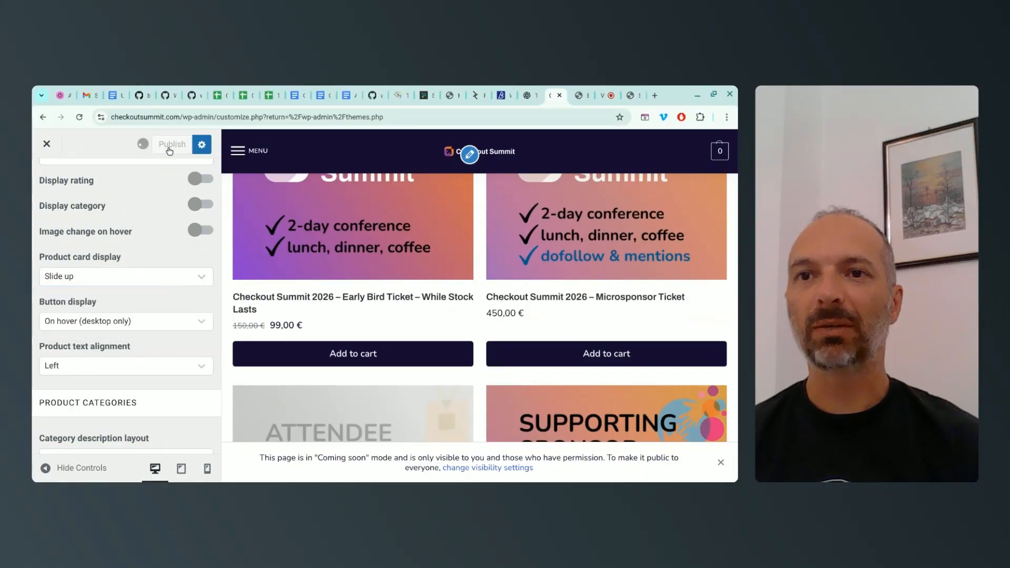
{"action": "left_click", "coordinate": [582, 93]}
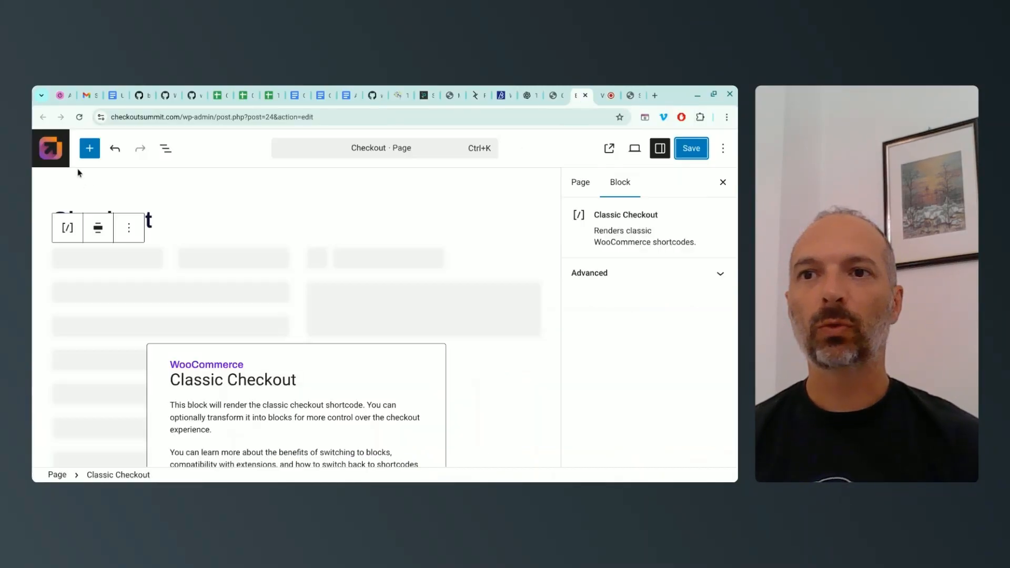
{"action": "left_click", "coordinate": [51, 148]}
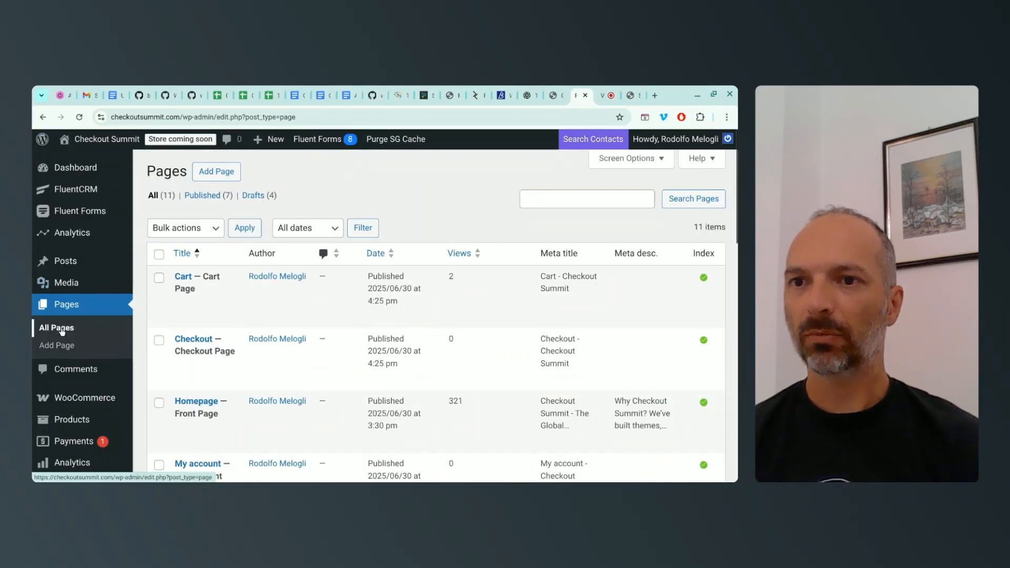
{"action": "scroll", "coordinate": [288, 300], "scroll_direction": "down", "scroll_amount": 5}
{"action": "scroll", "coordinate": [287, 300], "scroll_direction": "down", "scroll_amount": 4}
{"action": "left_click", "coordinate": [210, 299]}
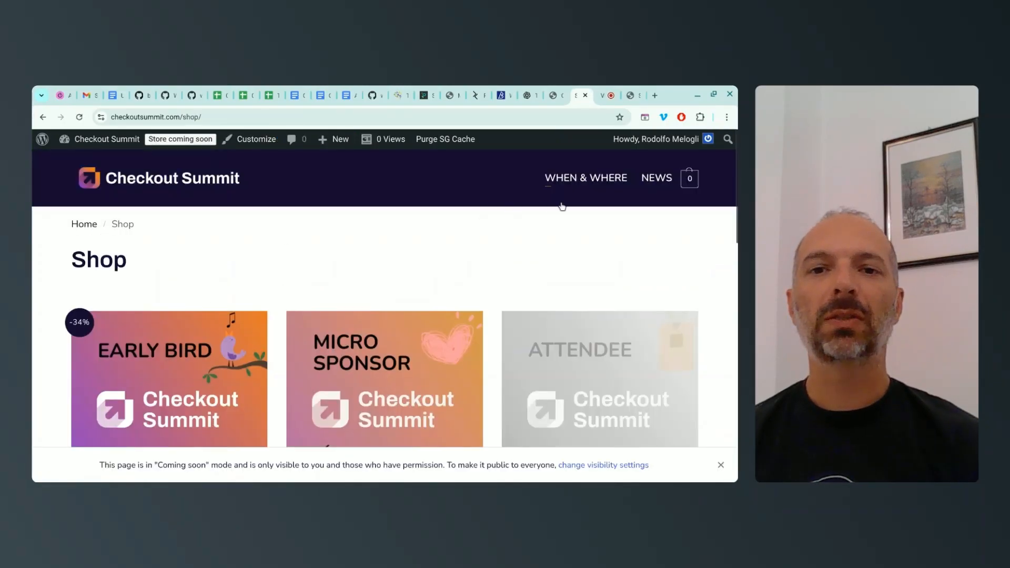
Step: Examine how the product cards and their buttons behave under the pointer on the live Shop page
{"action": "scroll", "coordinate": [537, 205], "scroll_direction": "down", "scroll_amount": 3}
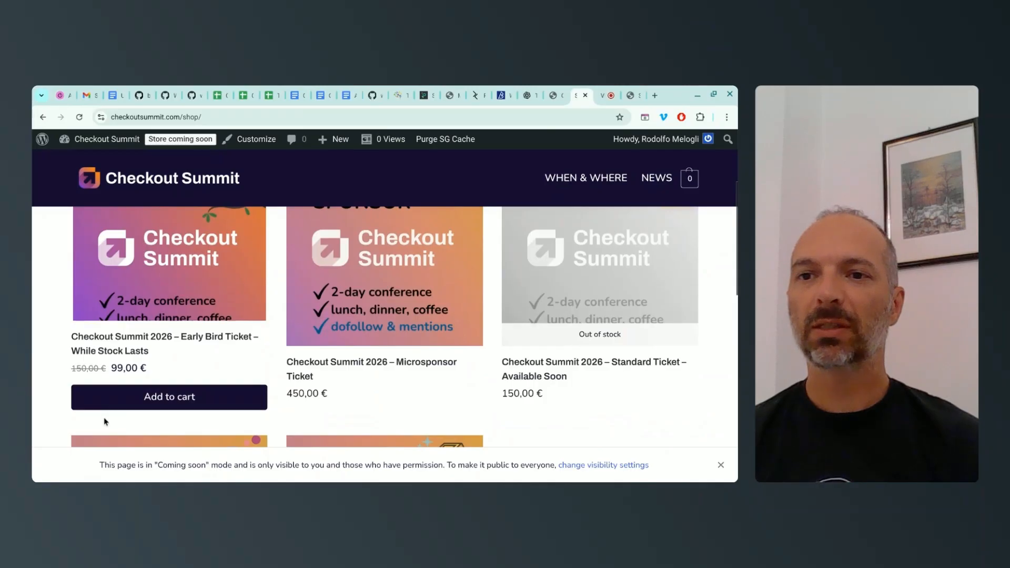
{"action": "mouse_move", "coordinate": [145, 400]}
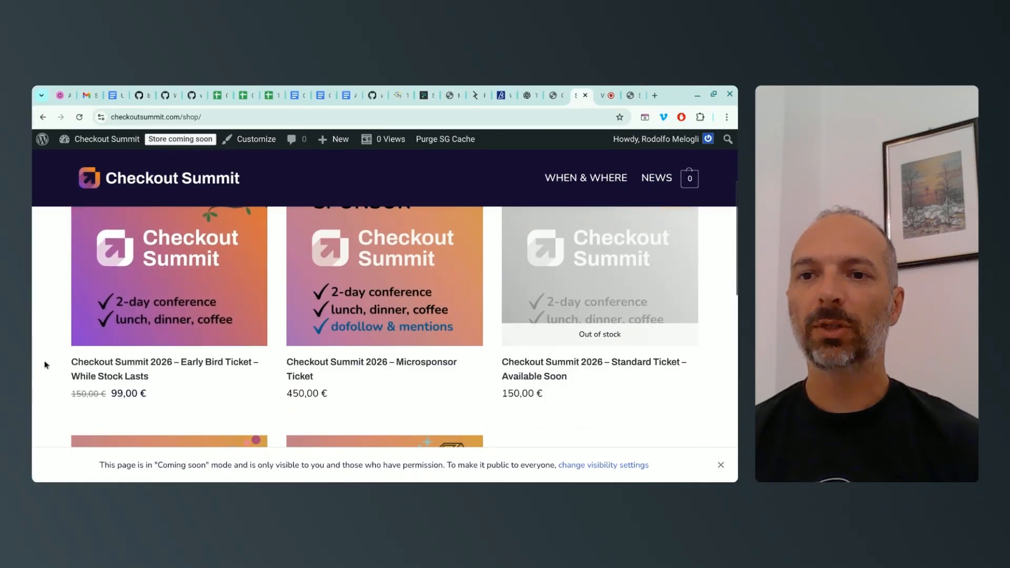
{"action": "mouse_move", "coordinate": [145, 288]}
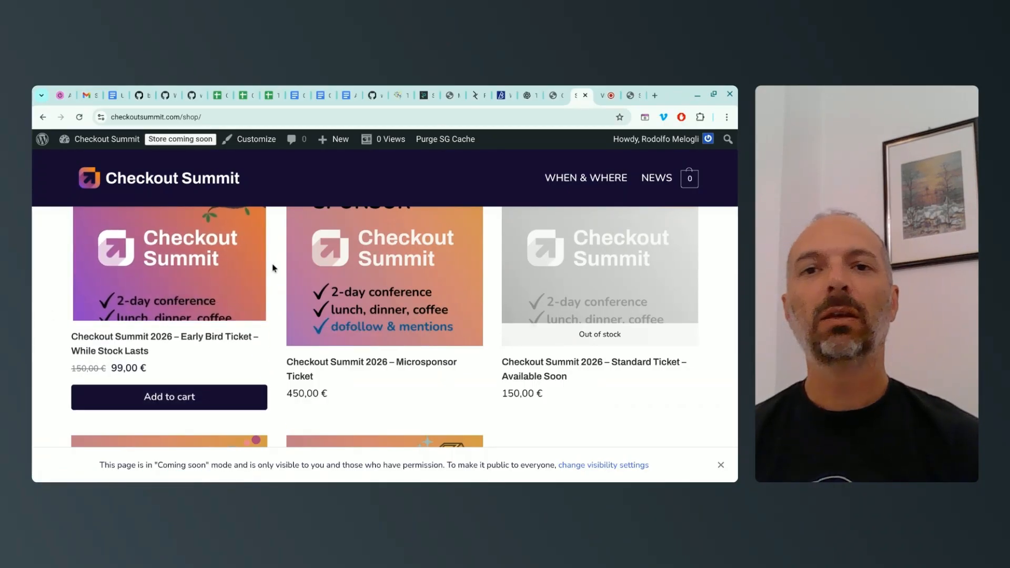
{"action": "mouse_move", "coordinate": [279, 264]}
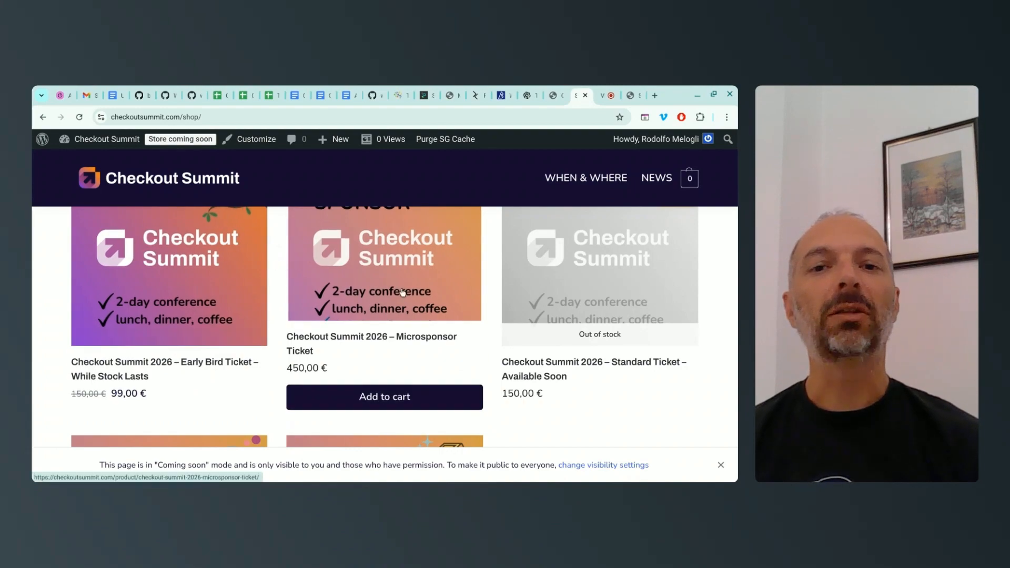
{"action": "scroll", "coordinate": [398, 329], "scroll_direction": "up", "scroll_amount": 2}
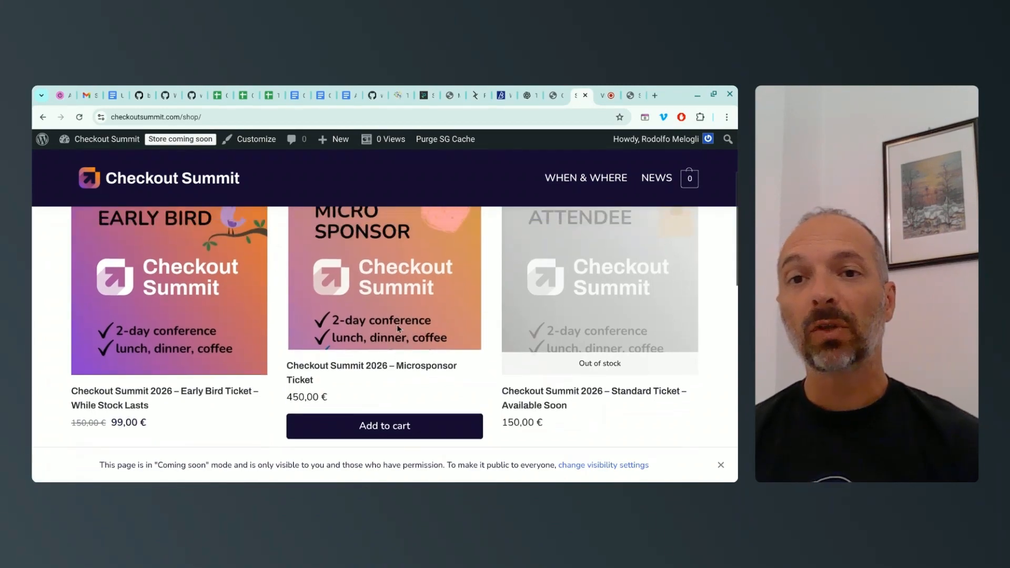
{"action": "scroll", "coordinate": [235, 342], "scroll_direction": "down", "scroll_amount": 1}
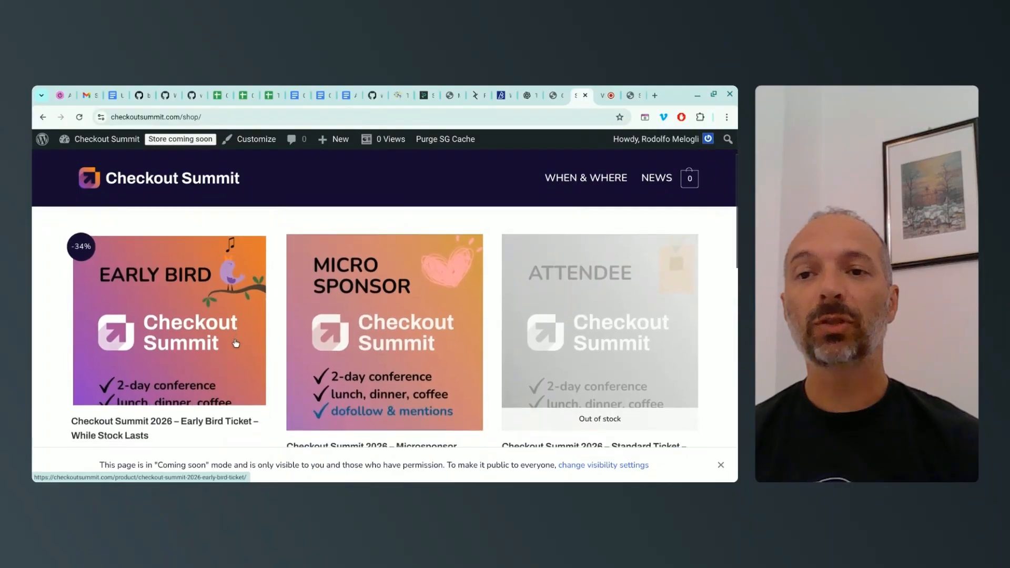
{"action": "scroll", "coordinate": [585, 338], "scroll_direction": "up", "scroll_amount": 1}
{"action": "scroll", "coordinate": [587, 339], "scroll_direction": "down", "scroll_amount": 2}
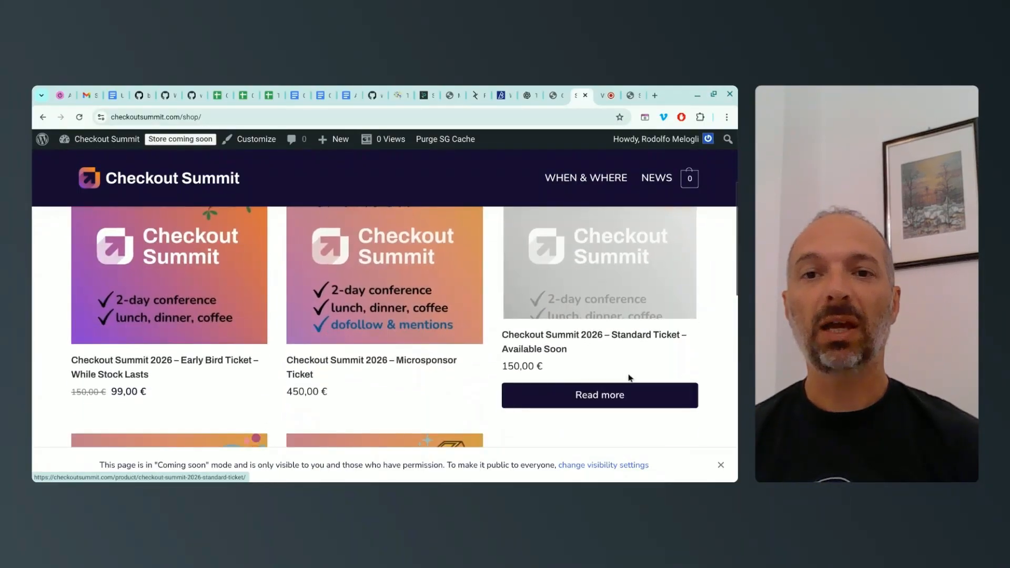
Step: Return to the customizer and set the product card display to Default
{"action": "left_click", "coordinate": [553, 105]}
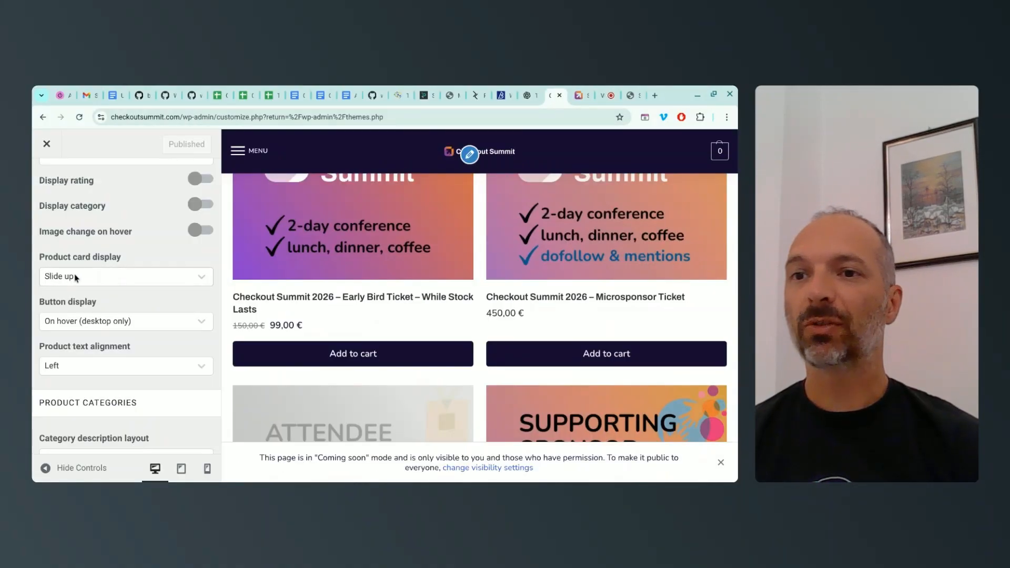
{"action": "left_click", "coordinate": [76, 278]}
{"action": "left_click", "coordinate": [63, 304]}
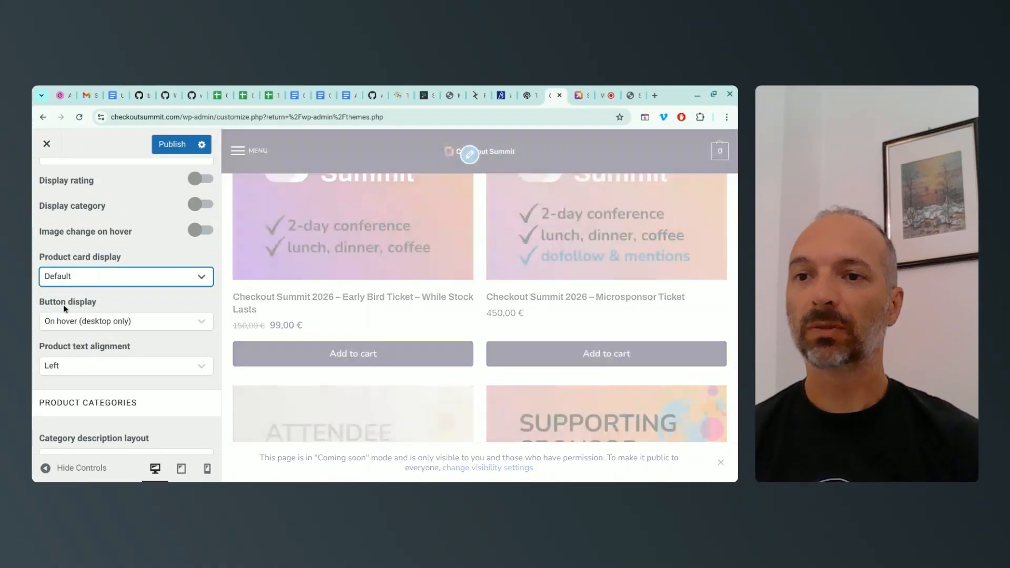
Step: Set the product card button display to Remove buttons and publish the customizer changes
{"action": "left_click", "coordinate": [110, 322]}
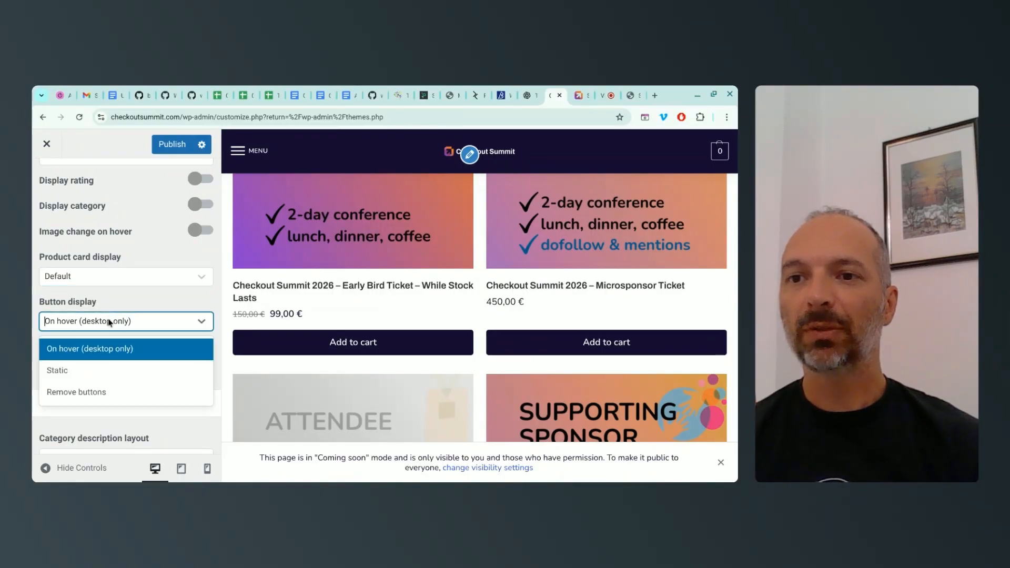
{"action": "left_click", "coordinate": [108, 397]}
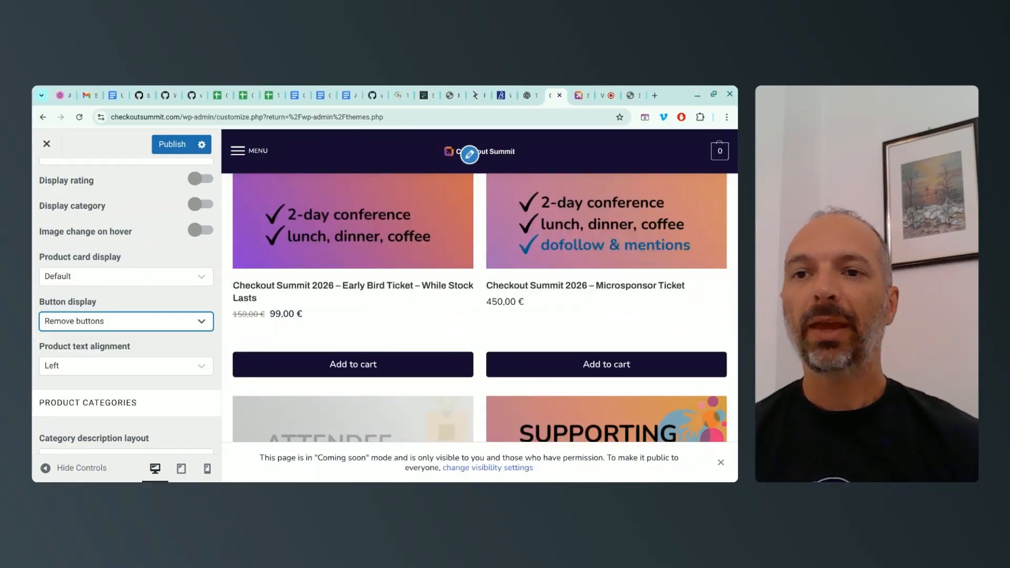
{"action": "left_click", "coordinate": [164, 144]}
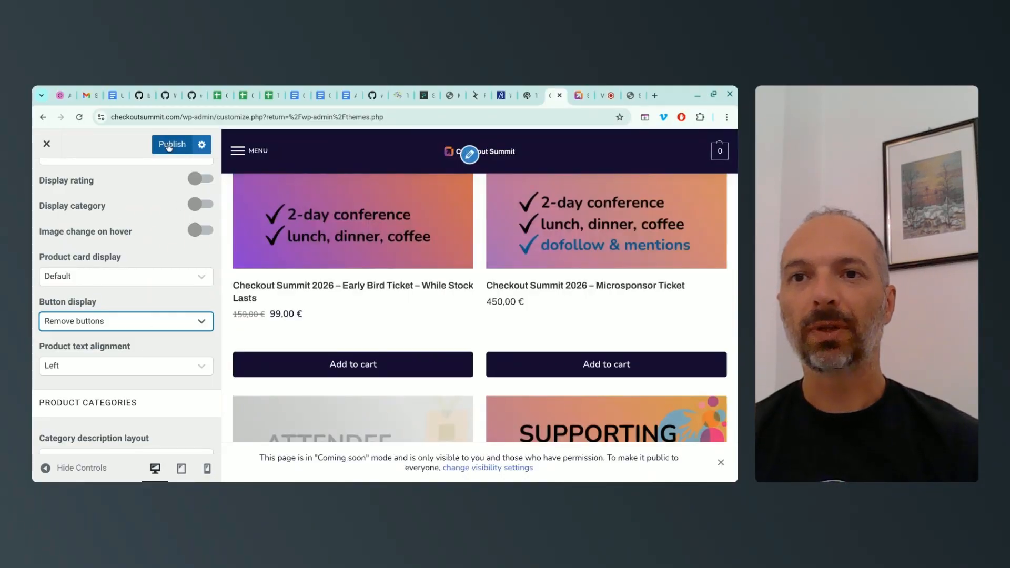
Step: Switch to the live Shop page and check how all product cards look and behave under the pointer
{"action": "left_click", "coordinate": [579, 97]}
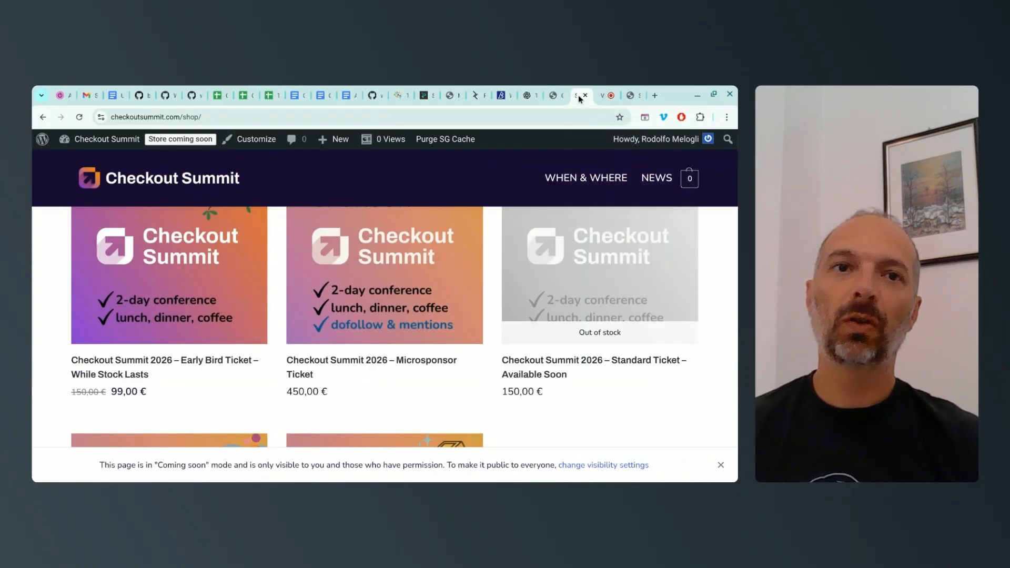
{"action": "mouse_move", "coordinate": [408, 395]}
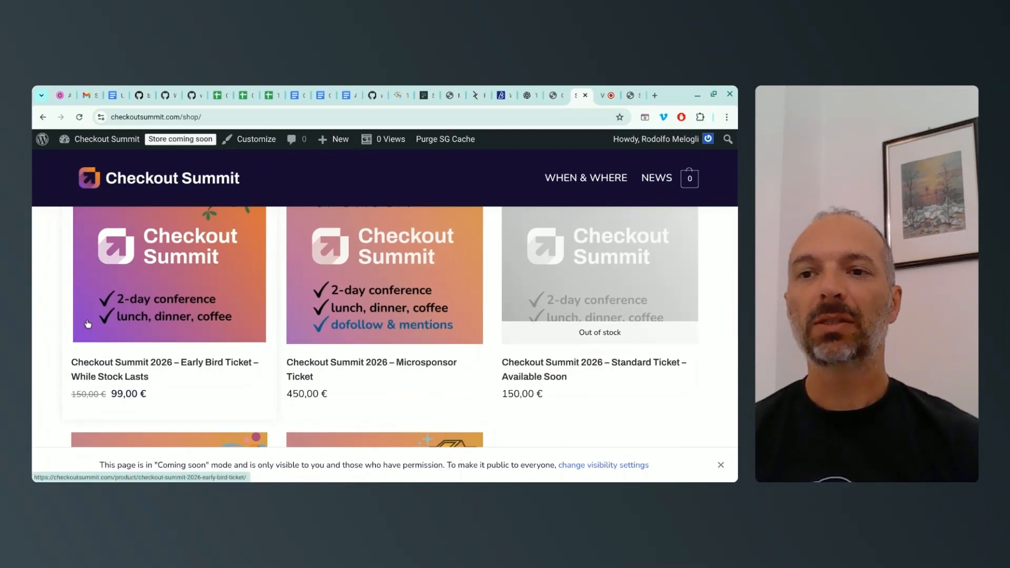
{"action": "scroll", "coordinate": [318, 368], "scroll_direction": "down", "scroll_amount": 3}
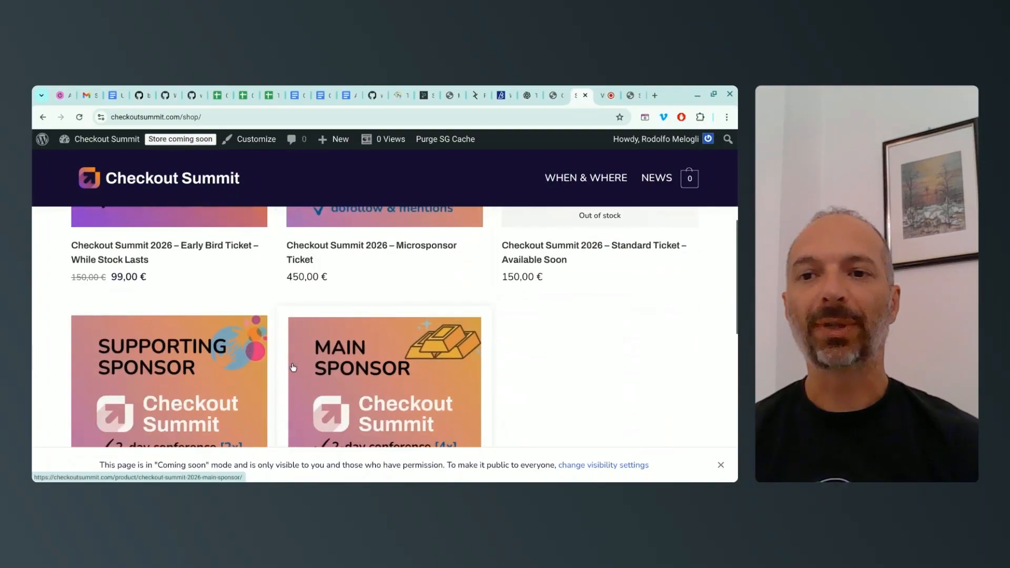
{"action": "scroll", "coordinate": [318, 368], "scroll_direction": "down", "scroll_amount": 3}
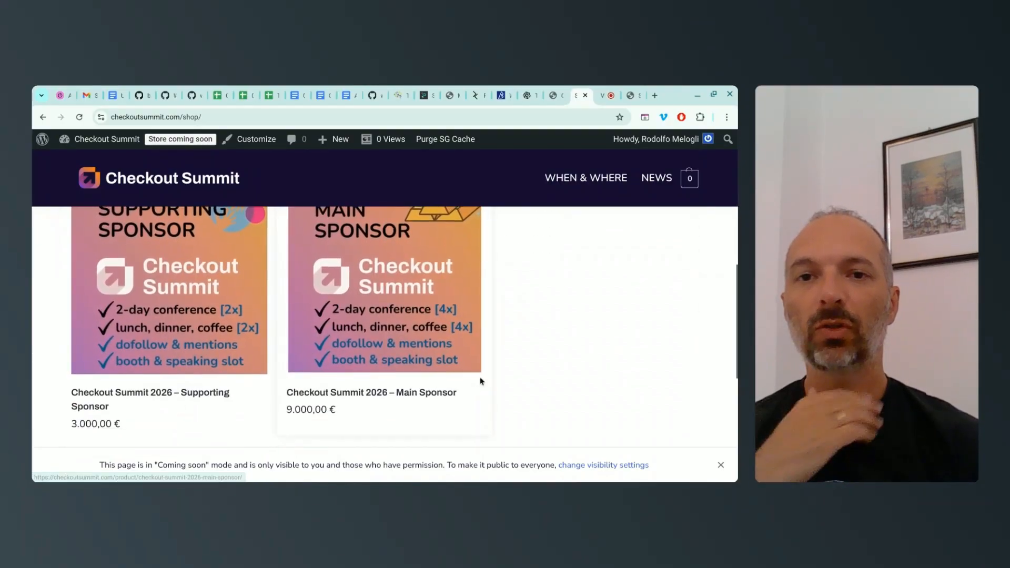
{"action": "scroll", "coordinate": [476, 383], "scroll_direction": "up", "scroll_amount": 6}
{"action": "scroll", "coordinate": [468, 395], "scroll_direction": "up", "scroll_amount": 1}
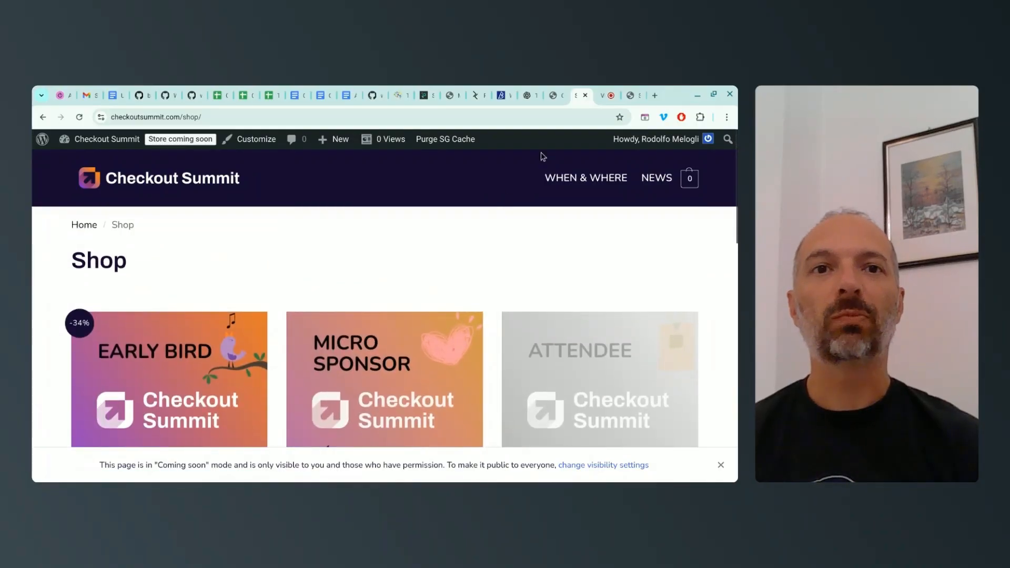
Step: Return to the customizer and review the product text alignment and category description layout options, keeping Left and Within content
{"action": "left_click", "coordinate": [552, 98]}
{"action": "scroll", "coordinate": [130, 273], "scroll_direction": "down", "scroll_amount": 2}
{"action": "left_click", "coordinate": [121, 292]}
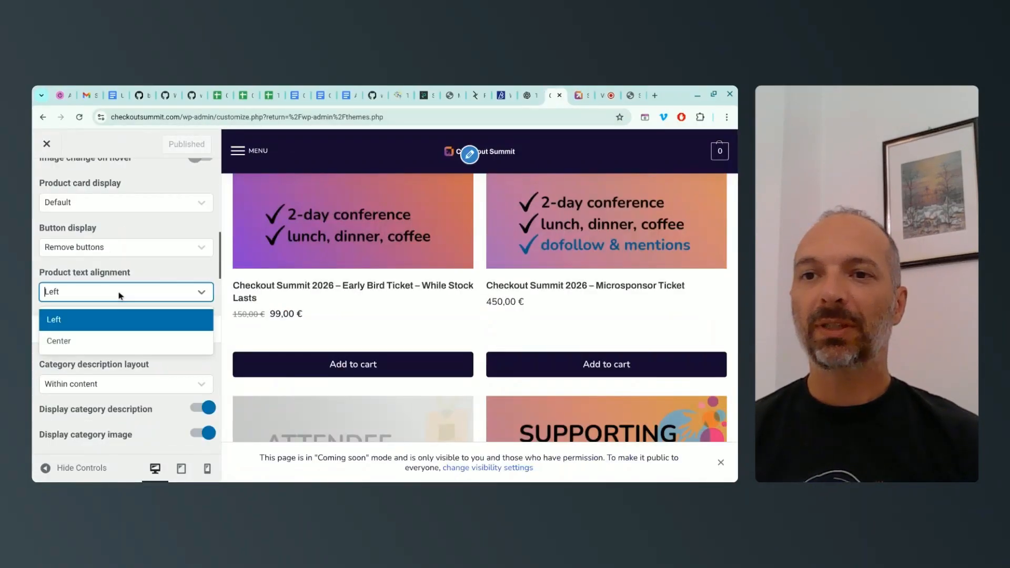
{"action": "left_click", "coordinate": [120, 295]}
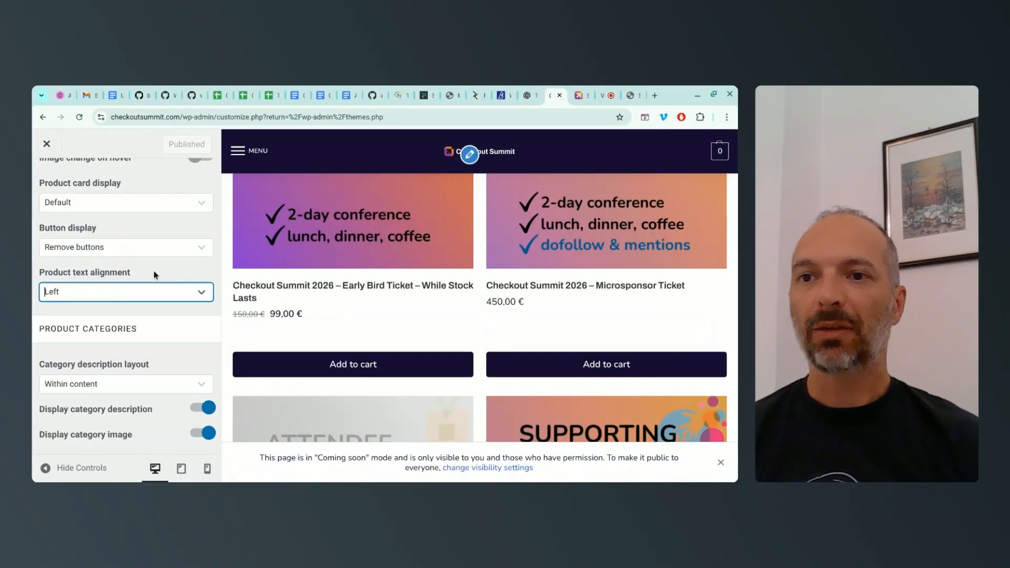
{"action": "scroll", "coordinate": [185, 266], "scroll_direction": "down", "scroll_amount": 1}
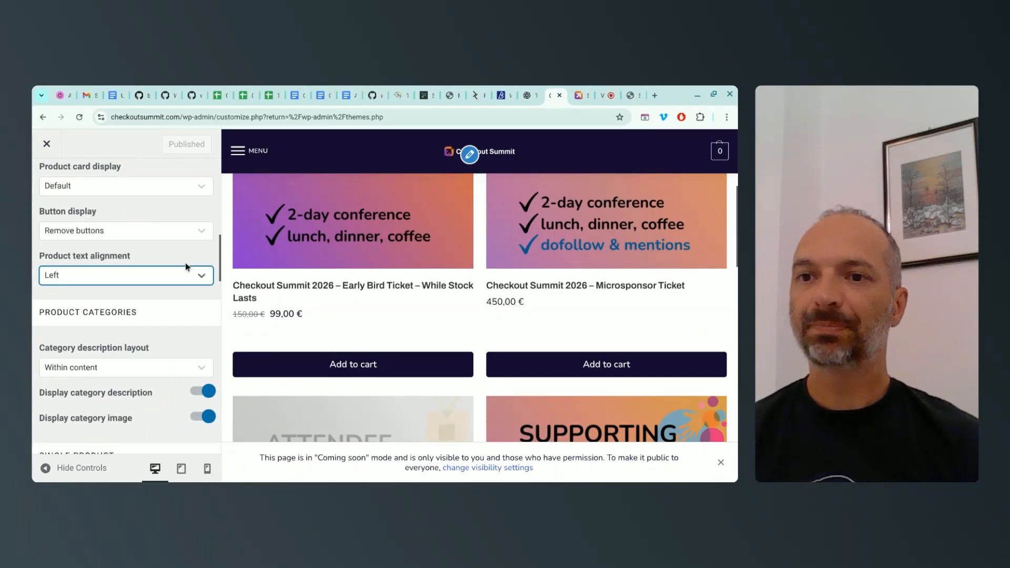
{"action": "scroll", "coordinate": [185, 266], "scroll_direction": "down", "scroll_amount": 2}
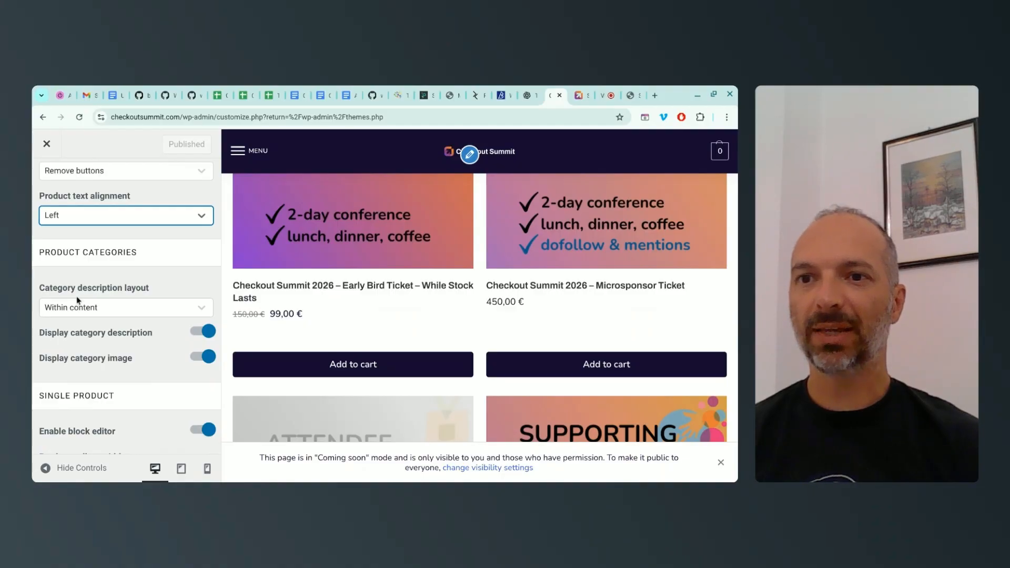
{"action": "left_click", "coordinate": [102, 310]}
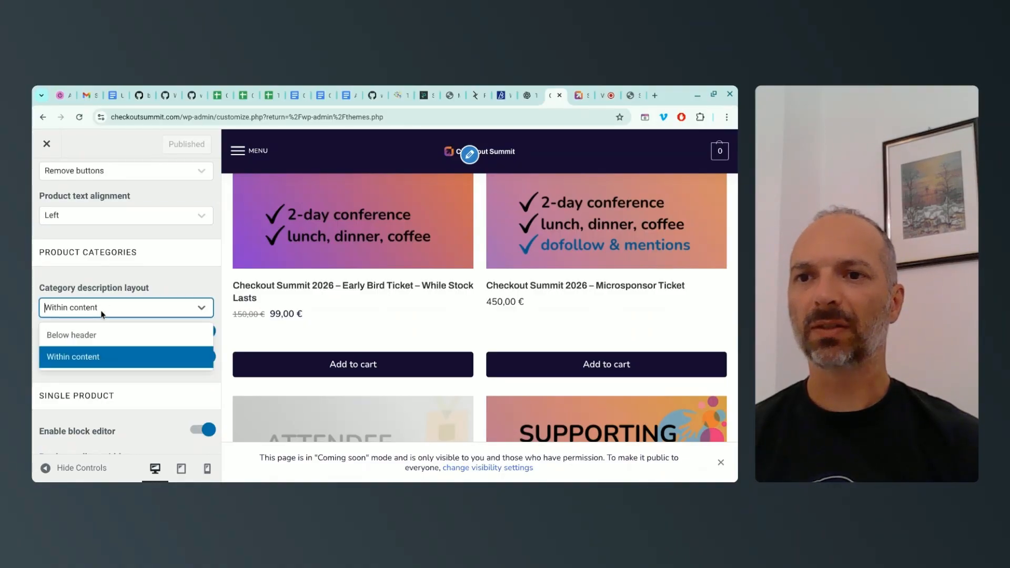
{"action": "left_click", "coordinate": [100, 311]}
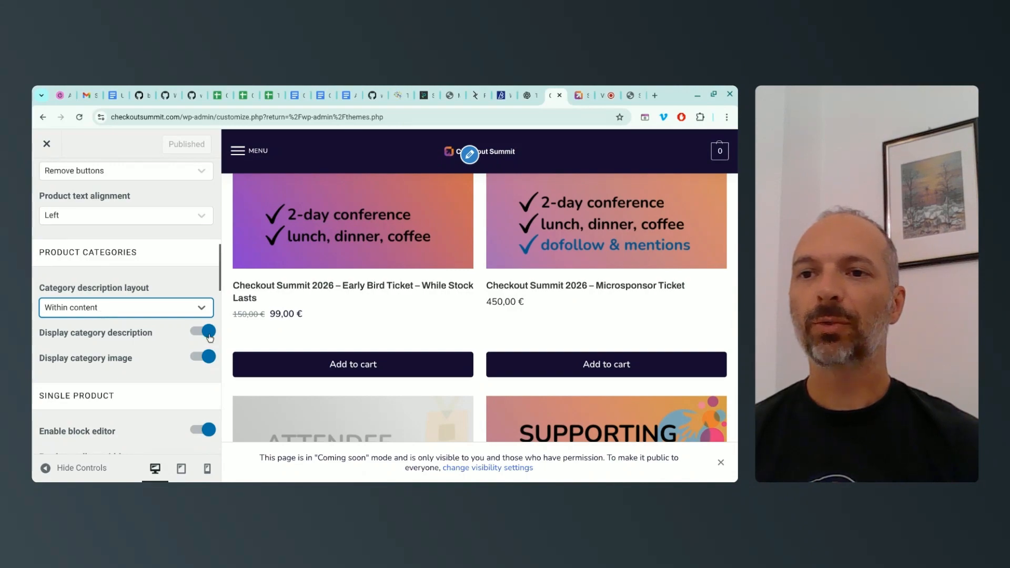
Step: Open the Early Bird Ticket product in the preview and look through its page alongside the Single Product options
{"action": "scroll", "coordinate": [165, 321], "scroll_direction": "down", "scroll_amount": 3}
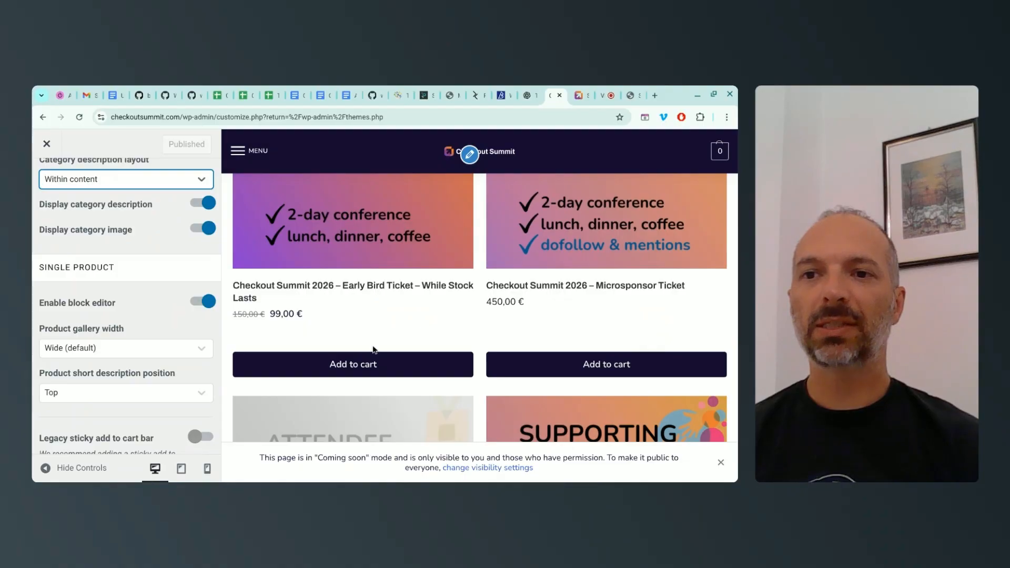
{"action": "left_click", "coordinate": [372, 289]}
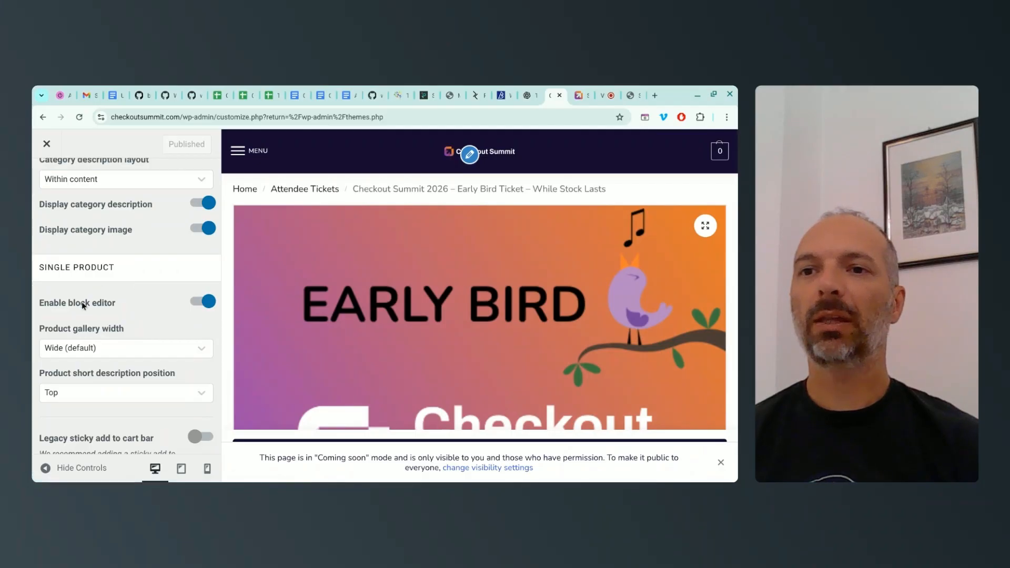
{"action": "scroll", "coordinate": [372, 291], "scroll_direction": "down", "scroll_amount": 15}
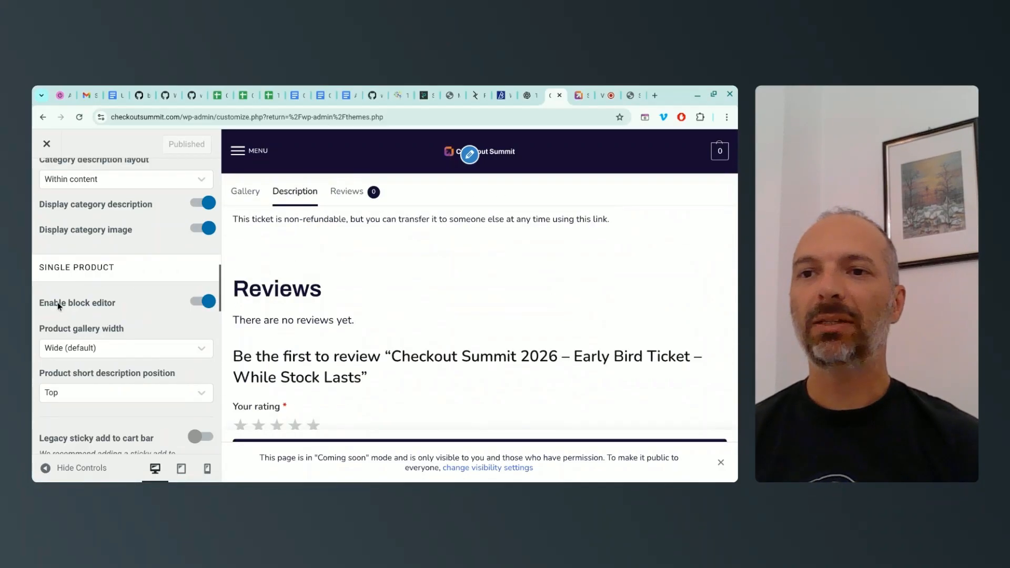
{"action": "scroll", "coordinate": [370, 329], "scroll_direction": "up", "scroll_amount": 5}
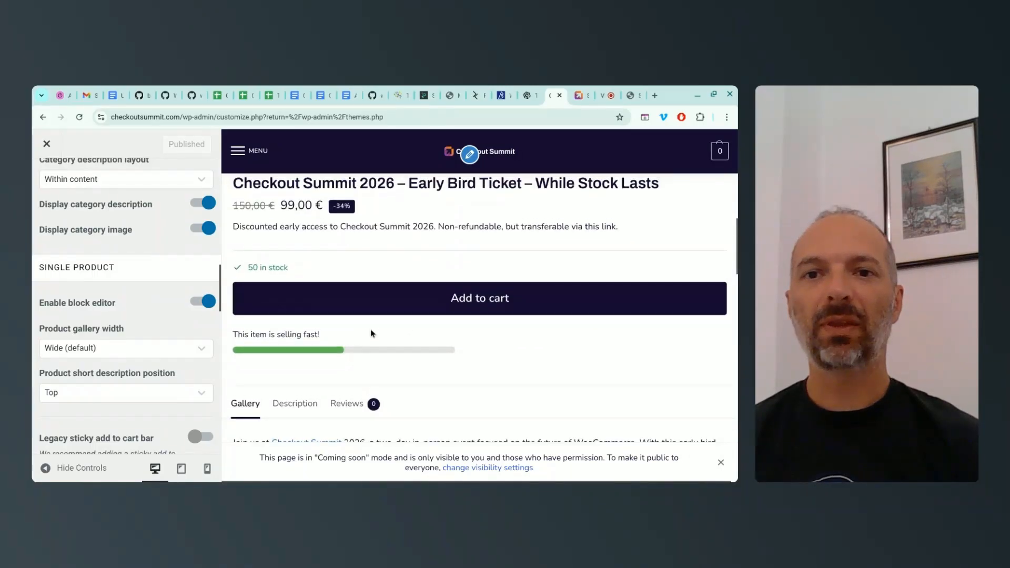
{"action": "scroll", "coordinate": [370, 334], "scroll_direction": "up", "scroll_amount": 8}
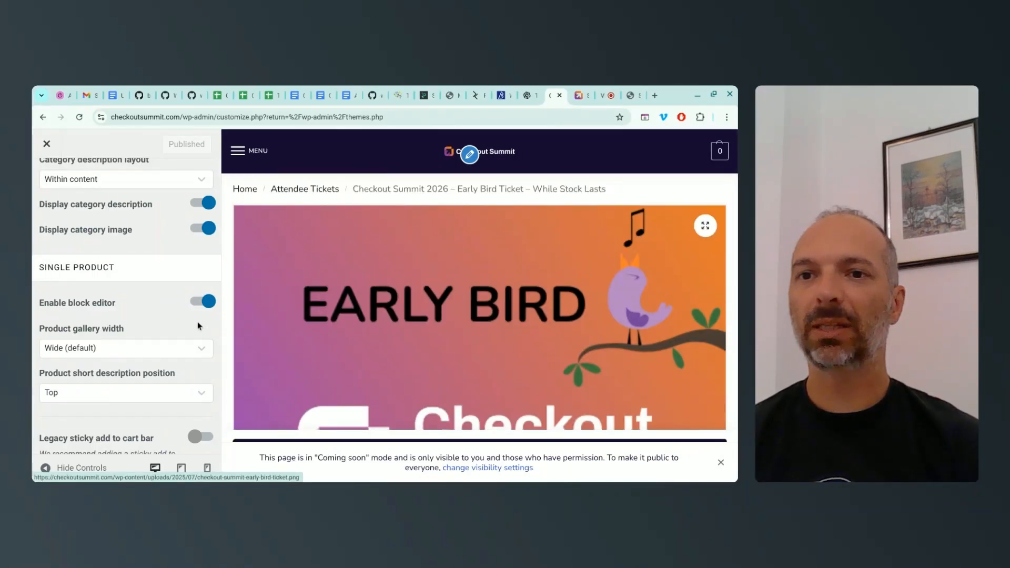
Step: Turn off the block editor for single products in the WooCommerce layout options
{"action": "scroll", "coordinate": [149, 301], "scroll_direction": "down", "scroll_amount": 3}
{"action": "scroll", "coordinate": [151, 302], "scroll_direction": "up", "scroll_amount": 2}
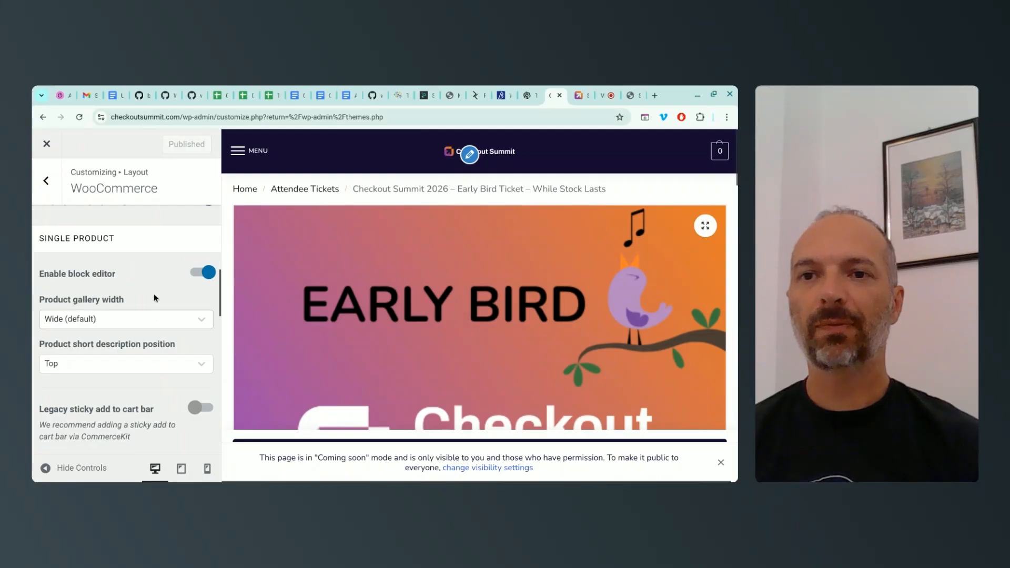
{"action": "left_click", "coordinate": [196, 279]}
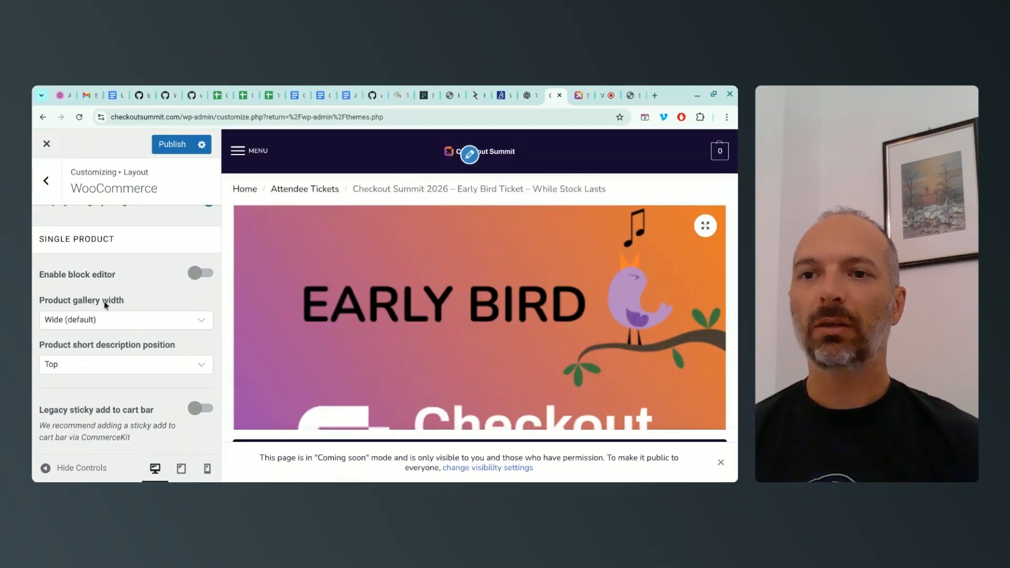
Step: Review the product short description position, keeping Top, and read the CommerceKit note on the legacy sticky add to cart bar
{"action": "scroll", "coordinate": [125, 301], "scroll_direction": "down", "scroll_amount": 1}
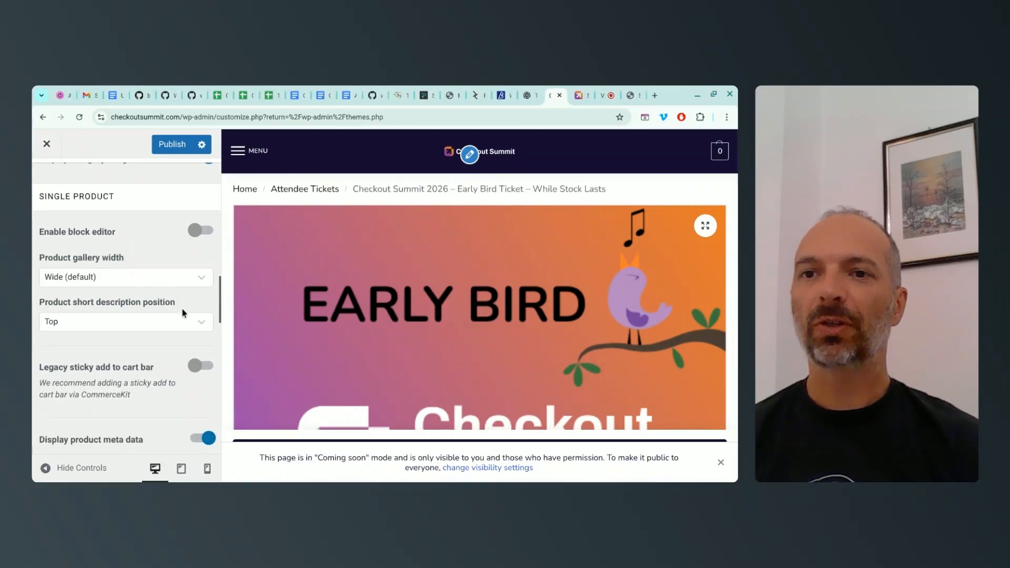
{"action": "scroll", "coordinate": [414, 316], "scroll_direction": "down", "scroll_amount": 6}
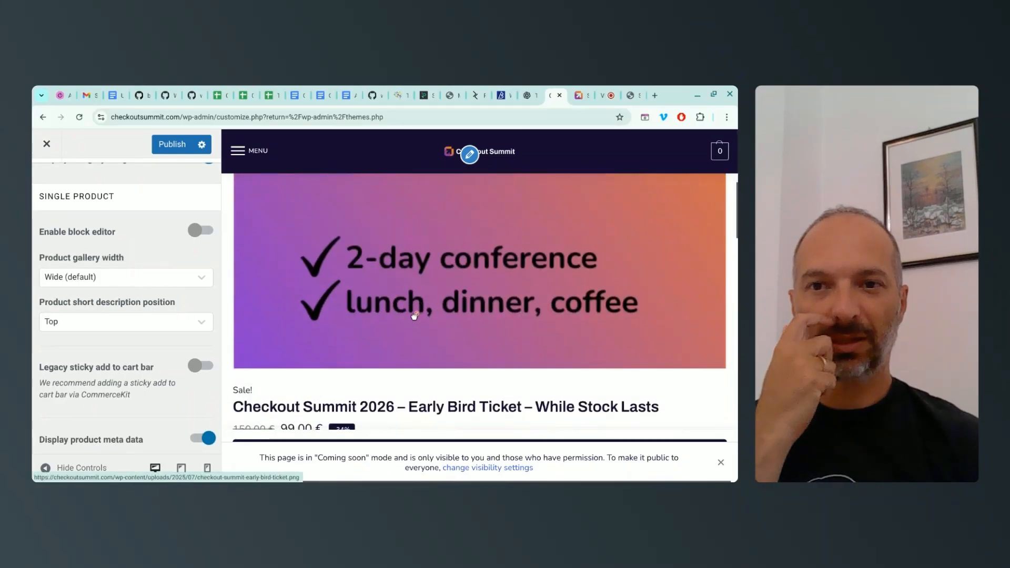
{"action": "scroll", "coordinate": [414, 316], "scroll_direction": "down", "scroll_amount": 3}
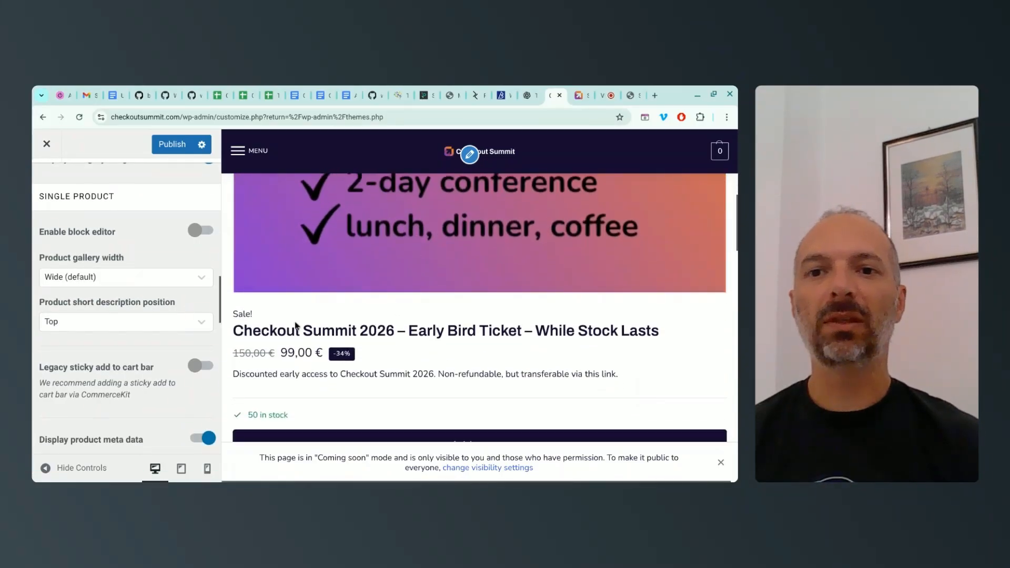
{"action": "left_click", "coordinate": [96, 323]}
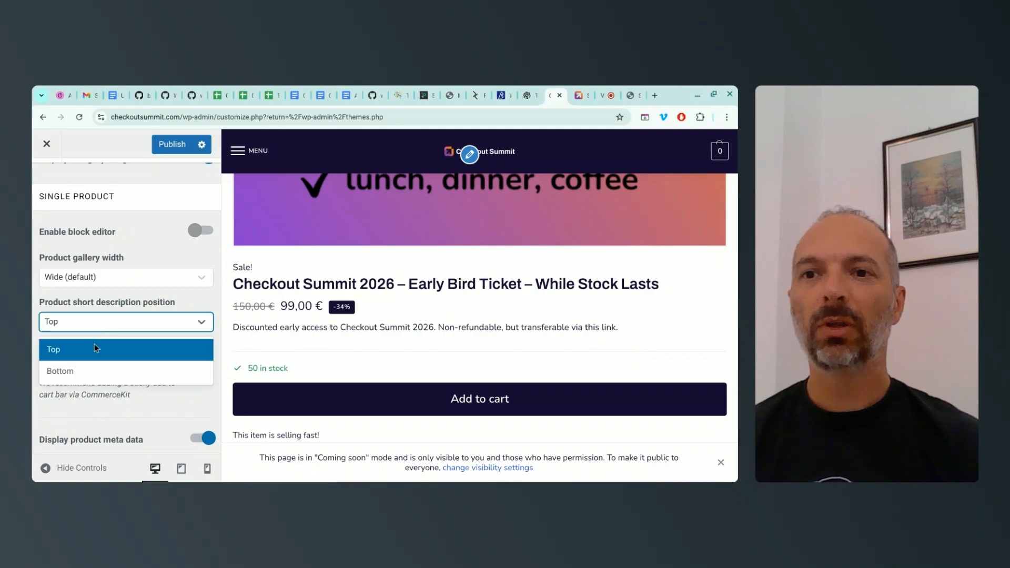
{"action": "left_click", "coordinate": [95, 349]}
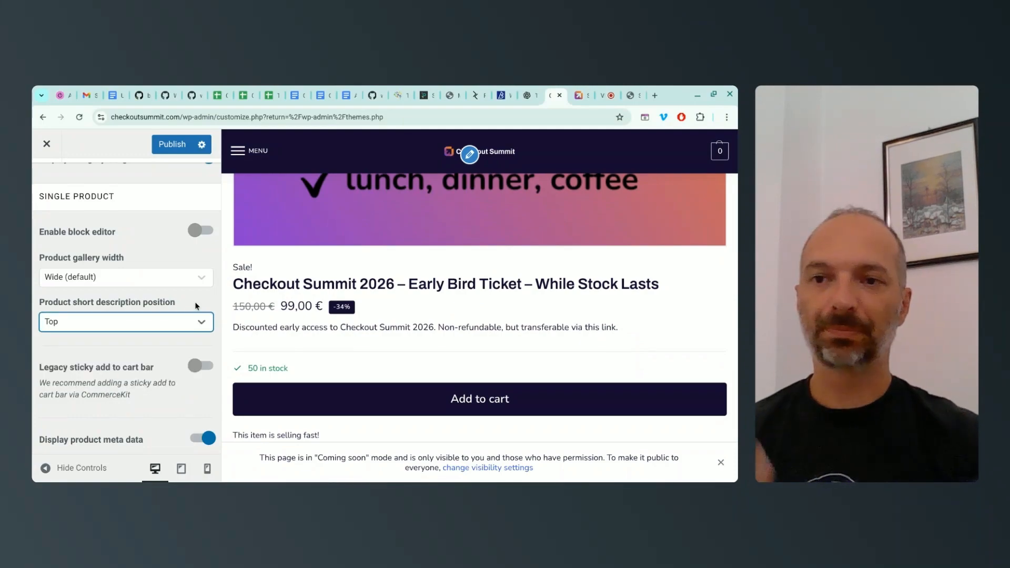
{"action": "scroll", "coordinate": [195, 306], "scroll_direction": "down", "scroll_amount": 2}
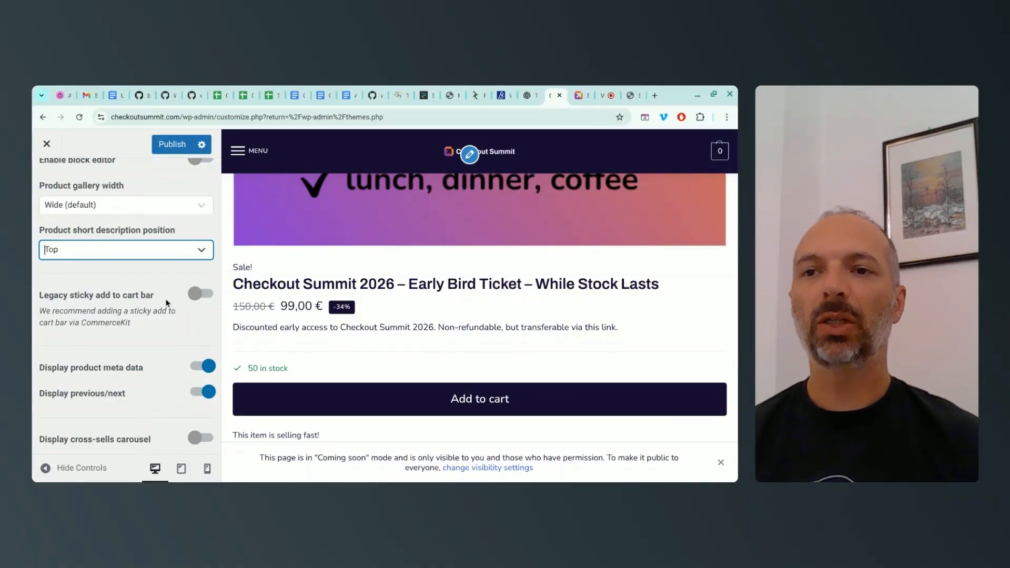
{"action": "left_click_drag", "start_coordinate": [62, 311], "coordinate": [131, 322]}
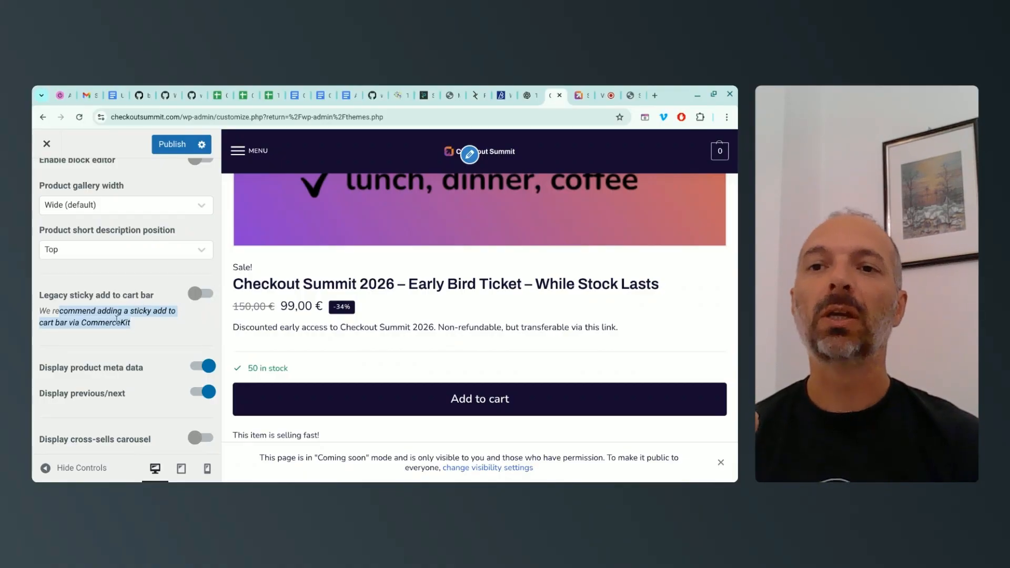
{"action": "scroll", "coordinate": [118, 315], "scroll_direction": "down", "scroll_amount": 1}
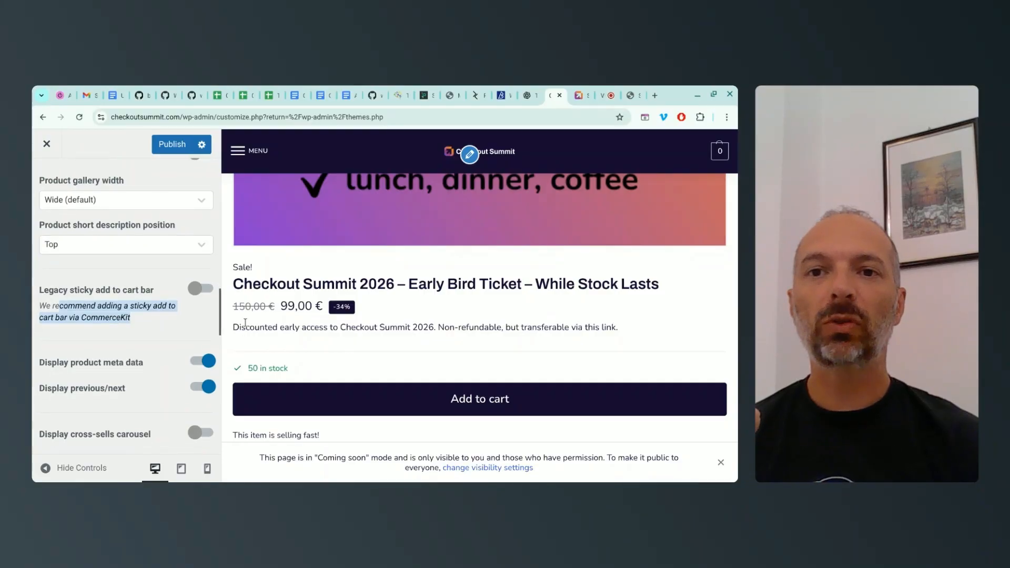
Step: Turn off the product meta data display for single products, check the product preview, and publish the changes
{"action": "scroll", "coordinate": [245, 323], "scroll_direction": "down", "scroll_amount": 10}
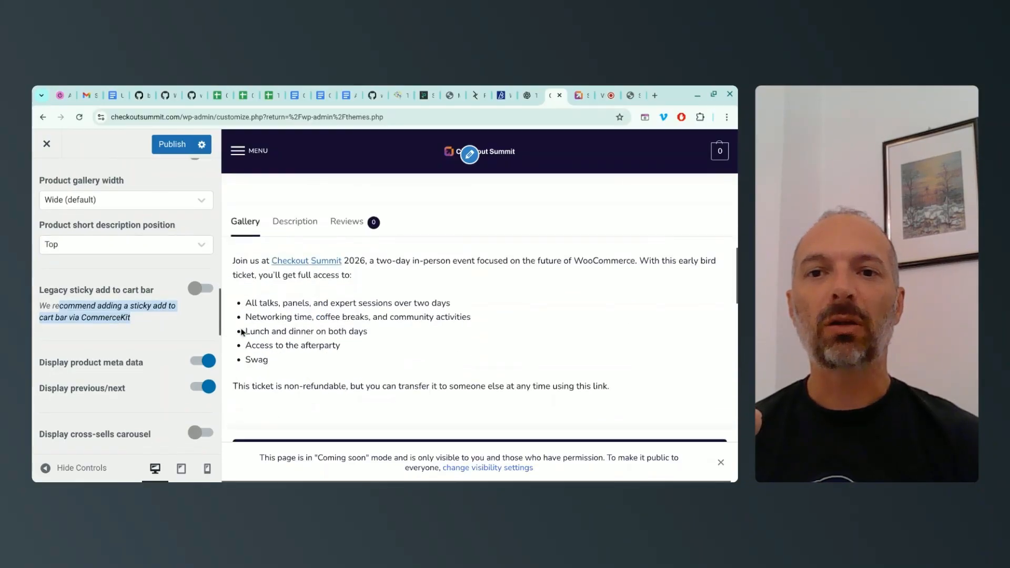
{"action": "scroll", "coordinate": [245, 330], "scroll_direction": "down", "scroll_amount": 10}
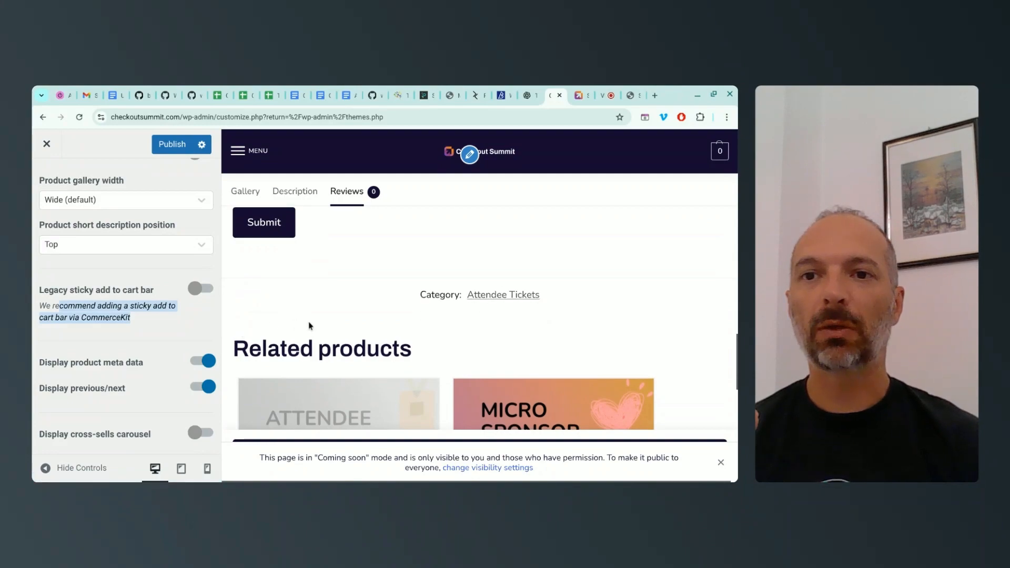
{"action": "scroll", "coordinate": [210, 321], "scroll_direction": "down", "scroll_amount": 2}
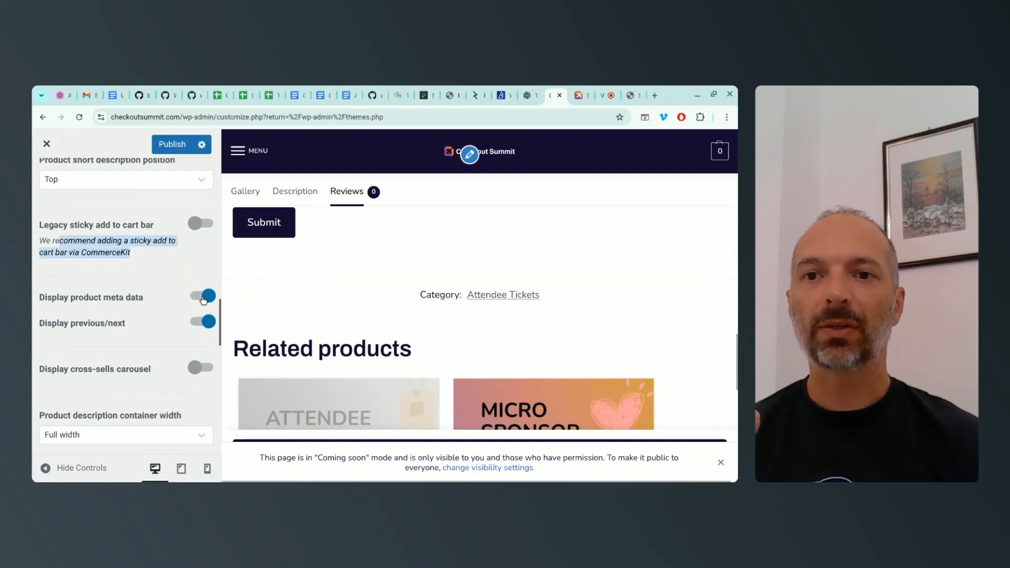
{"action": "left_click", "coordinate": [203, 297]}
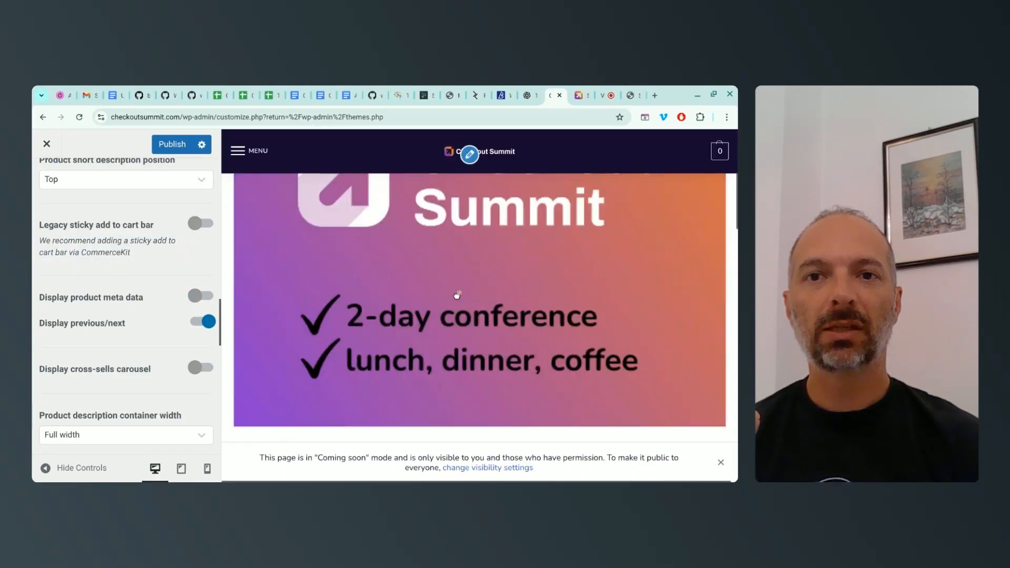
{"action": "scroll", "coordinate": [453, 296], "scroll_direction": "down", "scroll_amount": 1}
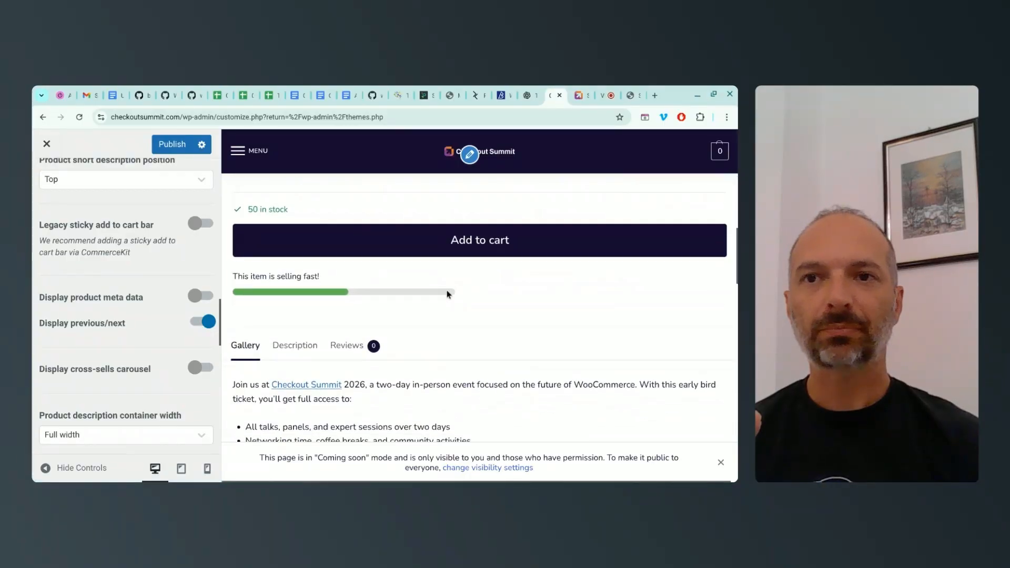
{"action": "left_click", "coordinate": [172, 146]}
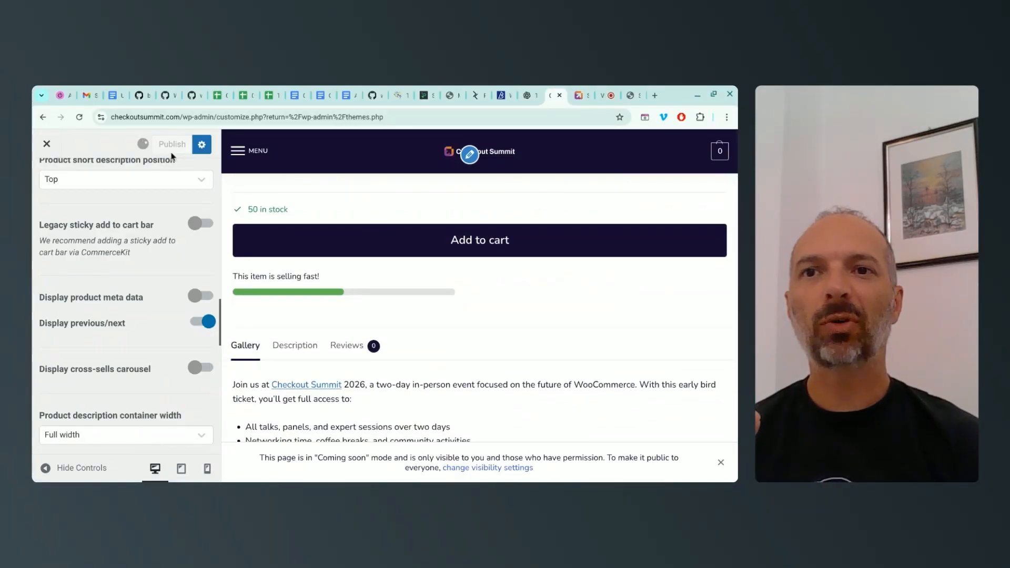
Step: Open the Early Bird Ticket from the live shop page and look through its product page down to the related products
{"action": "left_click", "coordinate": [582, 95]}
{"action": "scroll", "coordinate": [324, 260], "scroll_direction": "down", "scroll_amount": 1}
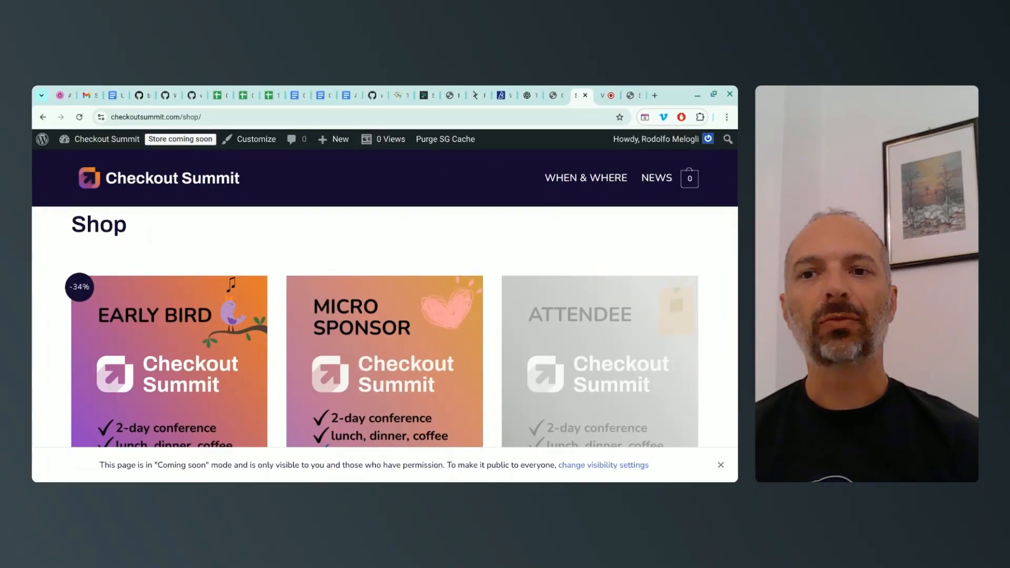
{"action": "scroll", "coordinate": [175, 286], "scroll_direction": "down", "scroll_amount": 3}
{"action": "left_click", "coordinate": [174, 286]}
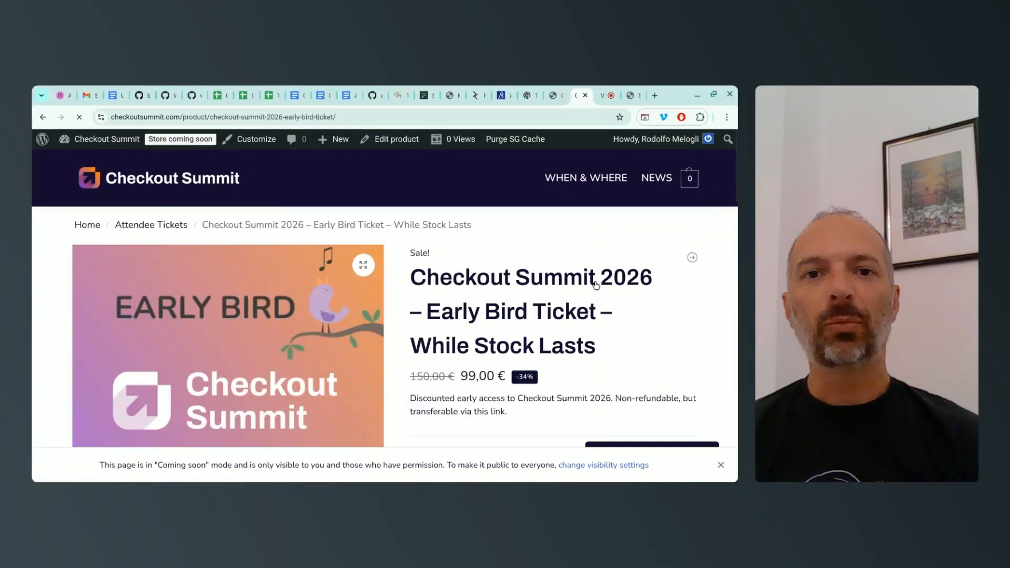
{"action": "scroll", "coordinate": [596, 283], "scroll_direction": "down", "scroll_amount": 2}
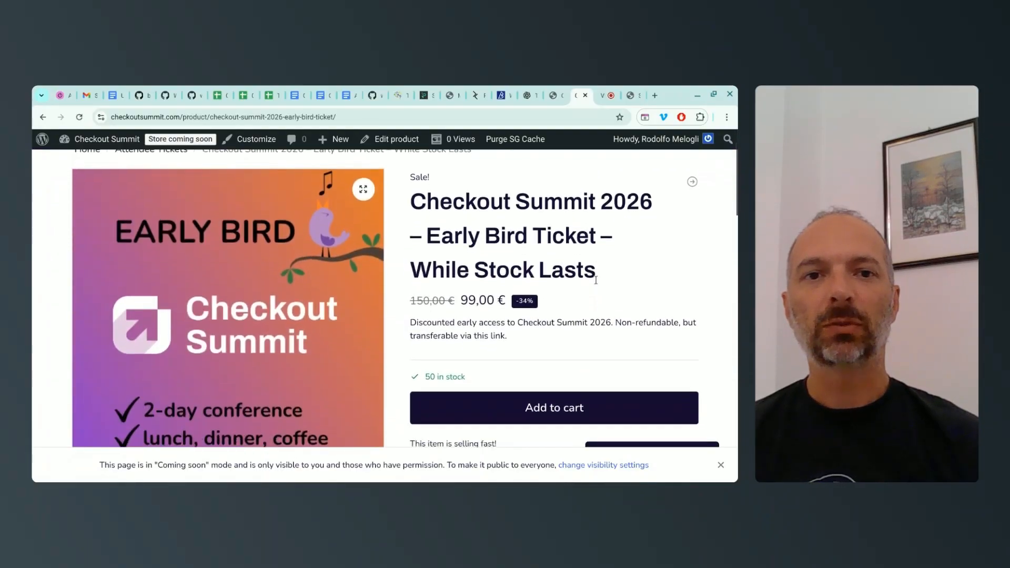
{"action": "scroll", "coordinate": [596, 281], "scroll_direction": "down", "scroll_amount": 1}
{"action": "scroll", "coordinate": [595, 282], "scroll_direction": "down", "scroll_amount": 2}
{"action": "scroll", "coordinate": [596, 284], "scroll_direction": "down", "scroll_amount": 8}
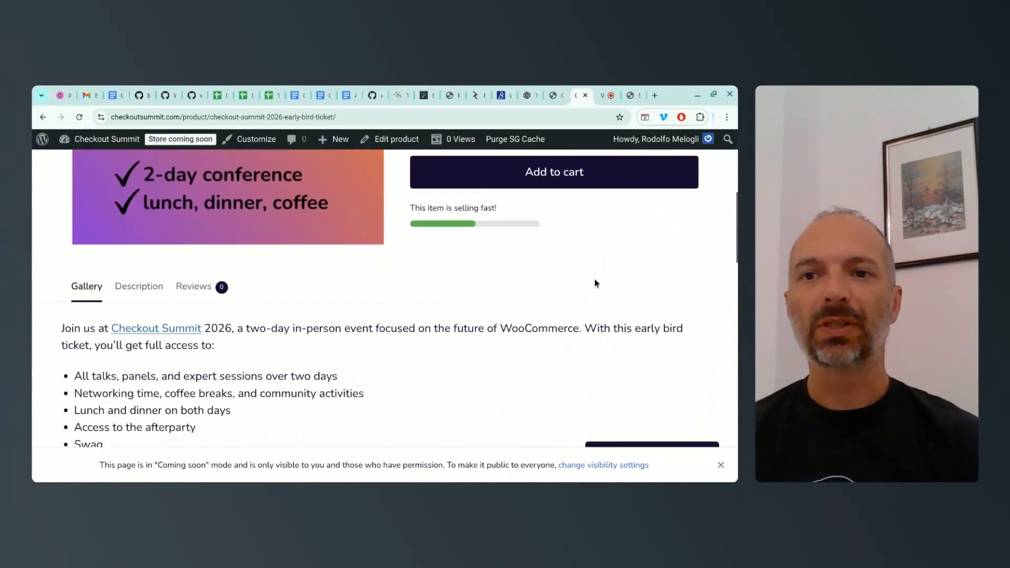
{"action": "scroll", "coordinate": [595, 280], "scroll_direction": "down", "scroll_amount": 3}
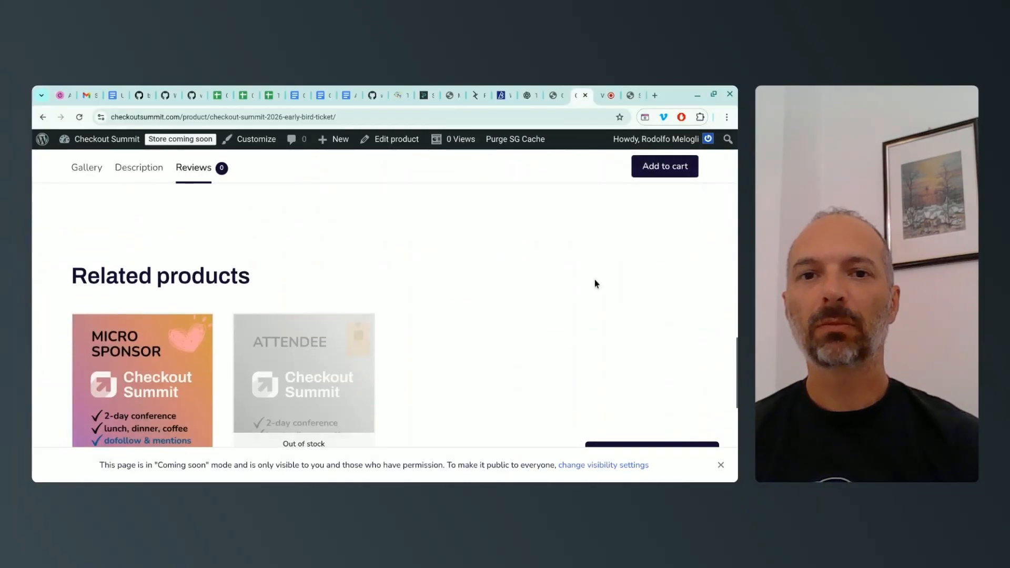
{"action": "scroll", "coordinate": [388, 216], "scroll_direction": "up", "scroll_amount": 2}
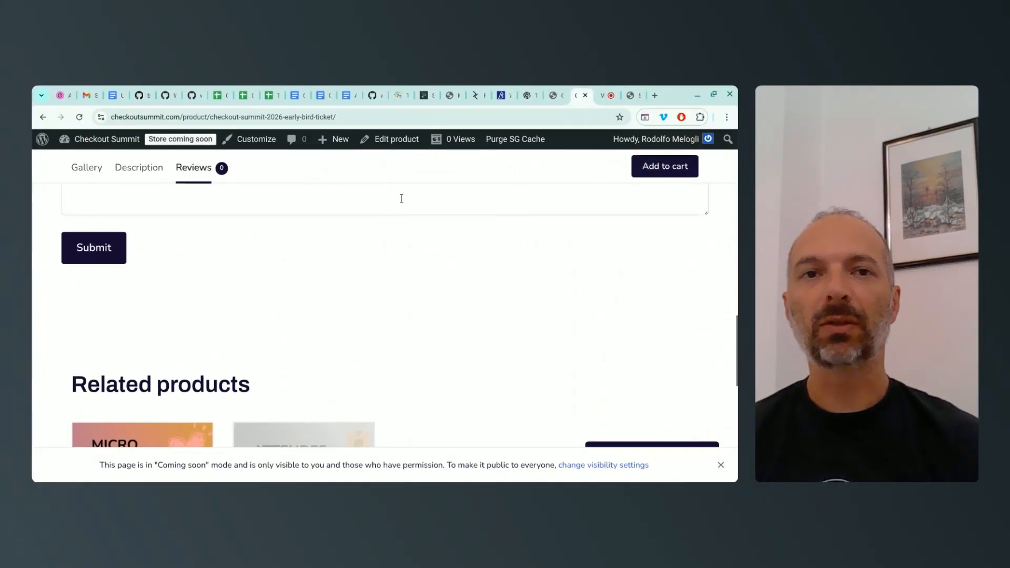
Step: Check the next-product arrow on the live product page and turn off Display previous/next for single products in the customizer
{"action": "key", "text": "ctrl+Page_Up"}
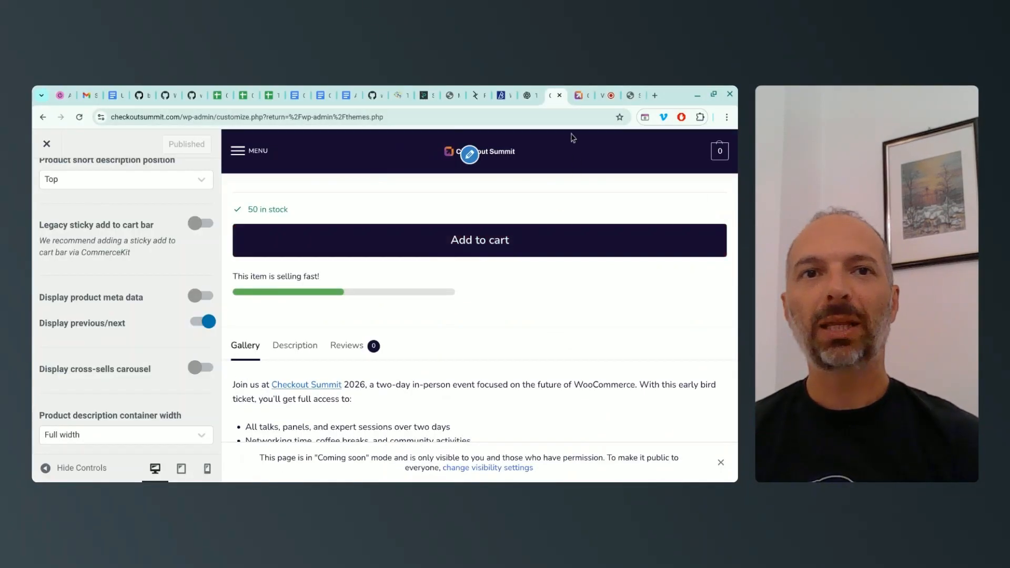
{"action": "left_click", "coordinate": [578, 96]}
{"action": "scroll", "coordinate": [536, 289], "scroll_direction": "up", "scroll_amount": 15}
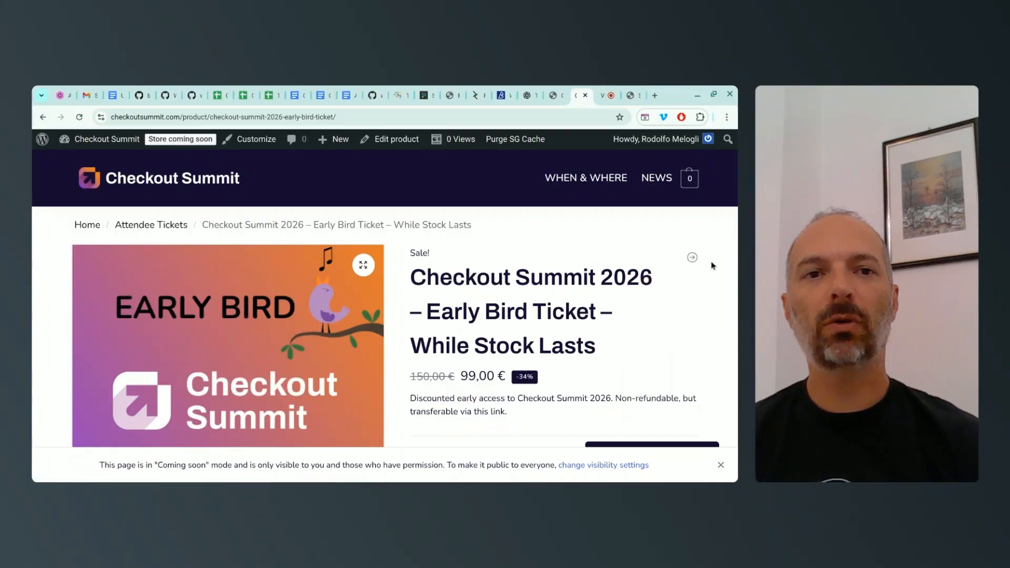
{"action": "left_click", "coordinate": [554, 96]}
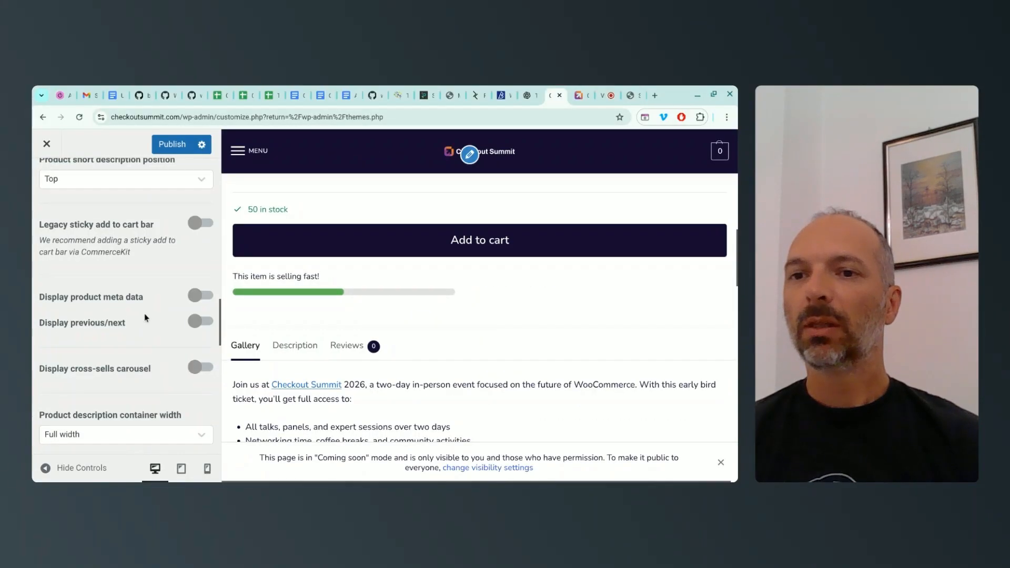
Step: Try the cross-sells carousel display for single products and switch it back off
{"action": "scroll", "coordinate": [148, 316], "scroll_direction": "down", "scroll_amount": 1}
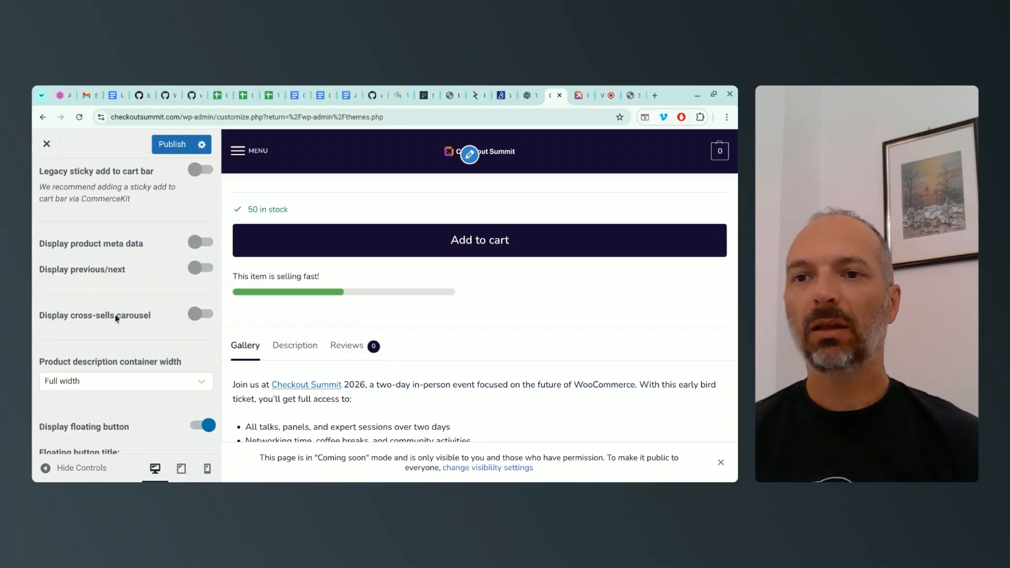
{"action": "left_click", "coordinate": [199, 315]}
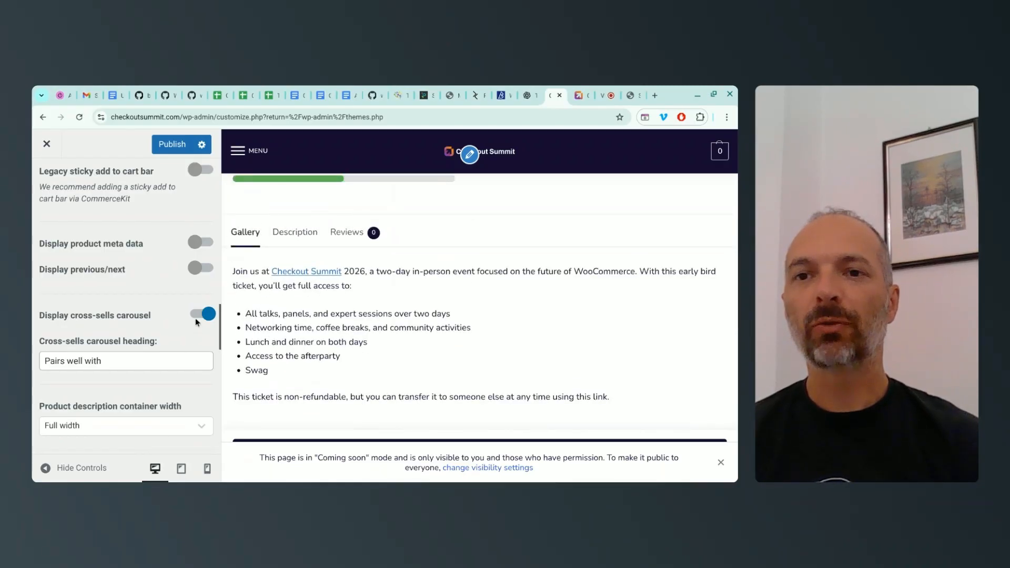
{"action": "left_click", "coordinate": [196, 316]}
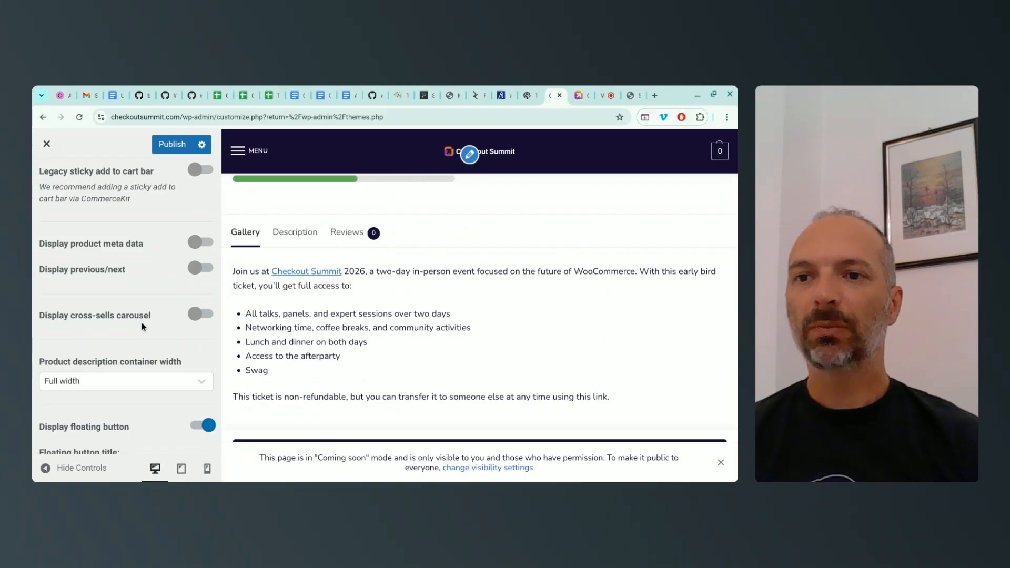
Step: Review the product description container width choices, keeping Full width, and read the floating button options
{"action": "scroll", "coordinate": [131, 337], "scroll_direction": "down", "scroll_amount": 1}
{"action": "left_click", "coordinate": [118, 366]}
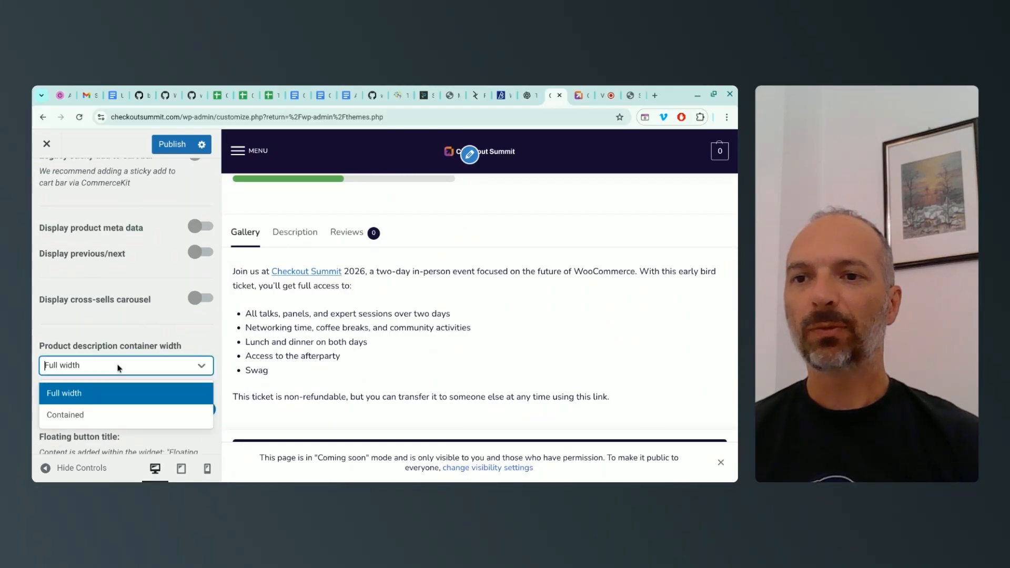
{"action": "left_click", "coordinate": [194, 346]}
{"action": "scroll", "coordinate": [194, 345], "scroll_direction": "down", "scroll_amount": 2}
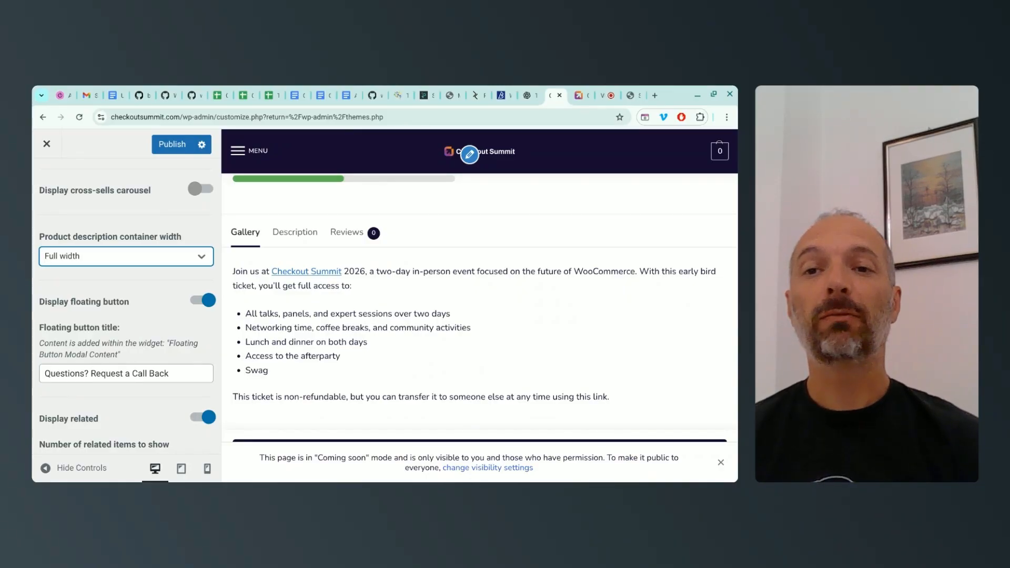
{"action": "scroll", "coordinate": [178, 378], "scroll_direction": "down", "scroll_amount": 1}
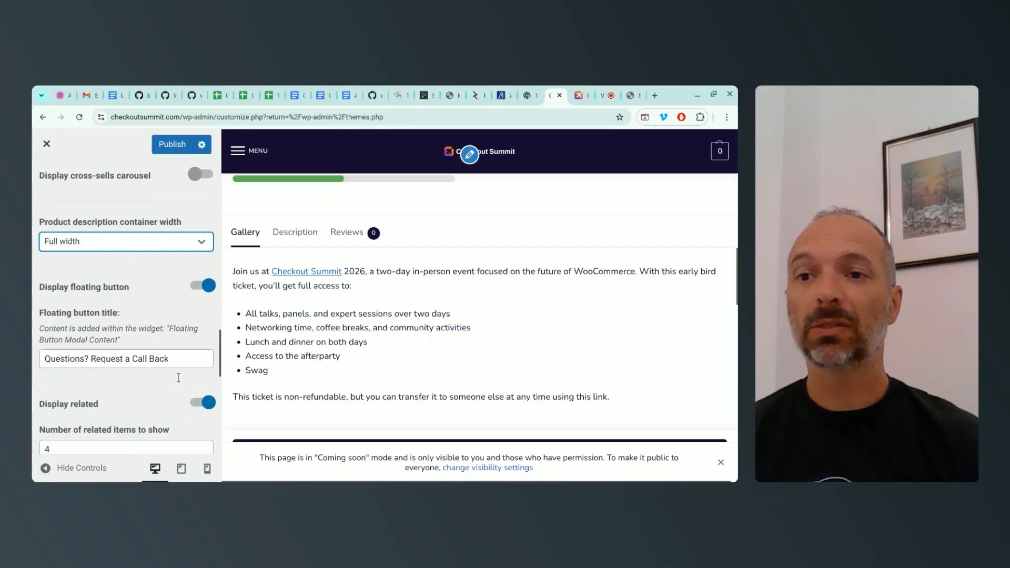
Step: Try 3 as the number of related items to show on product pages and settle on 2
{"action": "scroll", "coordinate": [178, 378], "scroll_direction": "down", "scroll_amount": 1}
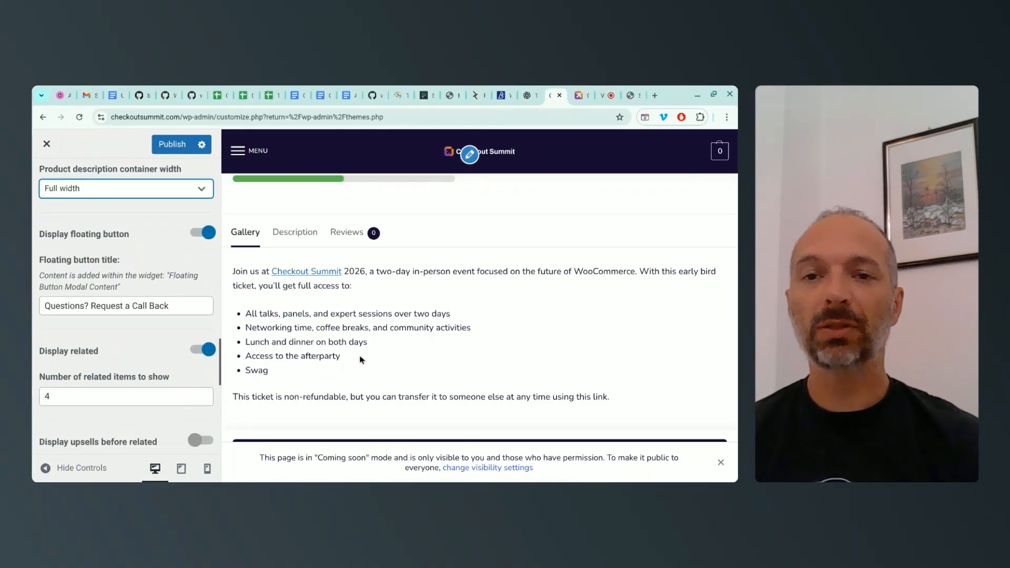
{"action": "scroll", "coordinate": [355, 358], "scroll_direction": "down", "scroll_amount": 5}
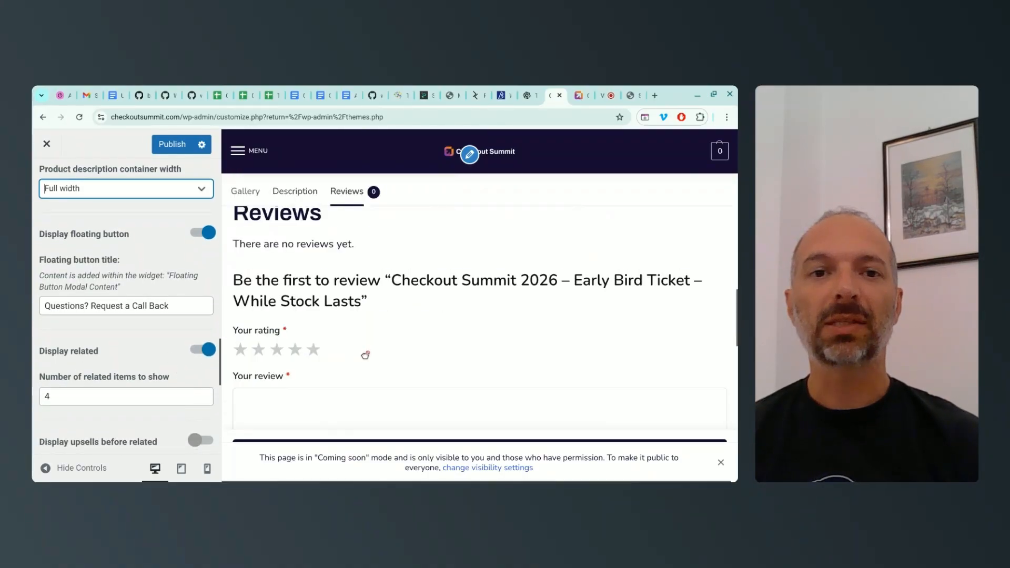
{"action": "double_click", "coordinate": [55, 396]}
{"action": "scroll", "coordinate": [376, 338], "scroll_direction": "down", "scroll_amount": 9}
{"action": "scroll", "coordinate": [376, 335], "scroll_direction": "up", "scroll_amount": 1}
{"action": "type", "text": "3"}
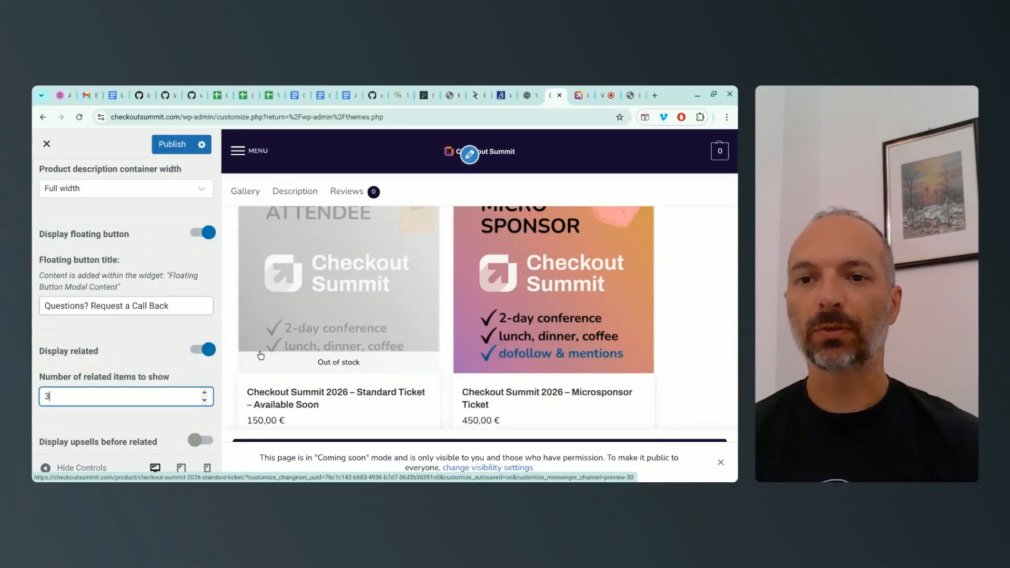
{"action": "left_click", "coordinate": [218, 378]}
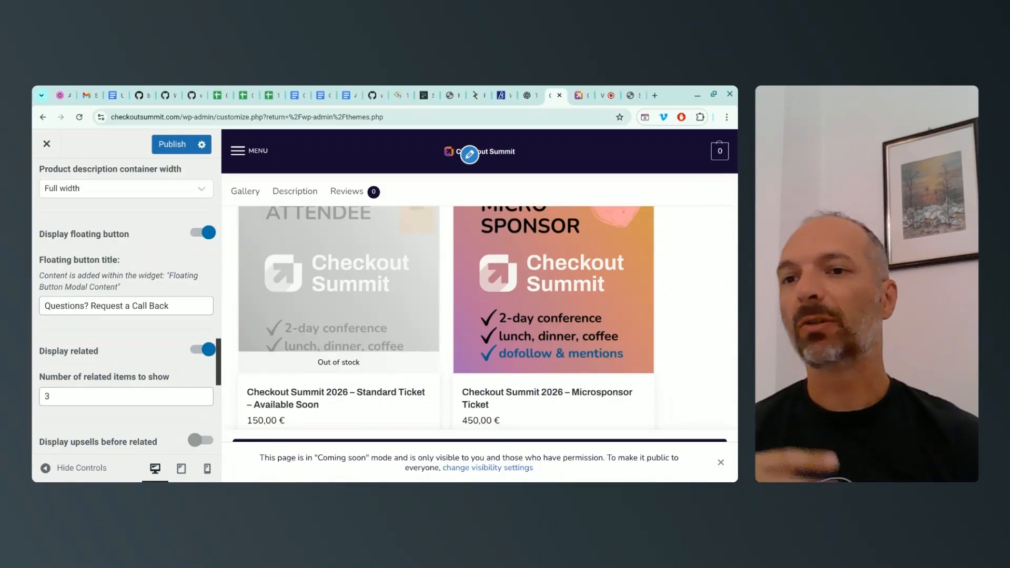
{"action": "left_click_drag", "start_coordinate": [59, 396], "coordinate": [41, 396]}
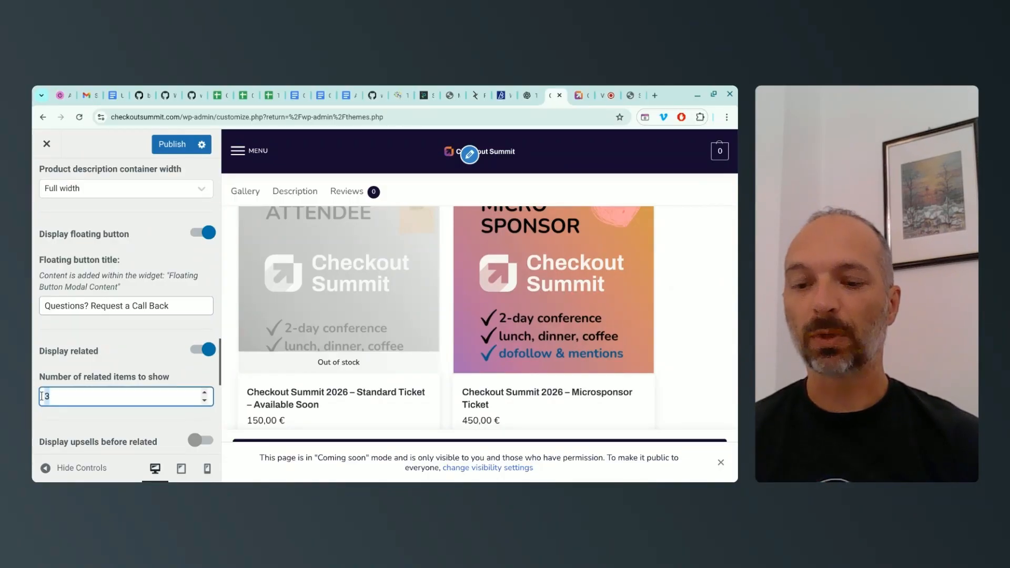
{"action": "type", "text": "2"}
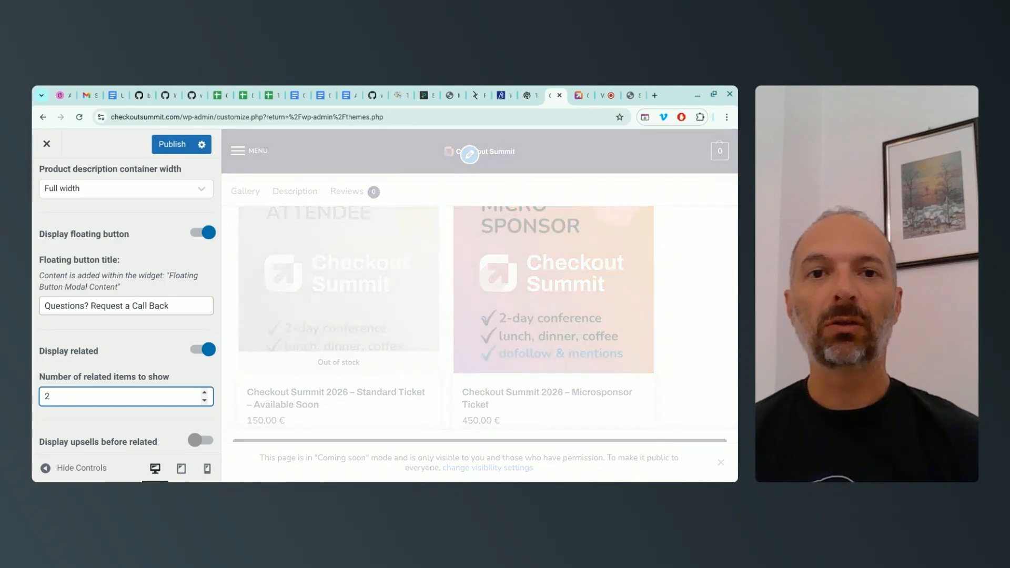
Step: Examine the related products in the preview alongside the upsells, floating button and related items options
{"action": "scroll", "coordinate": [126, 316], "scroll_direction": "down", "scroll_amount": 3}
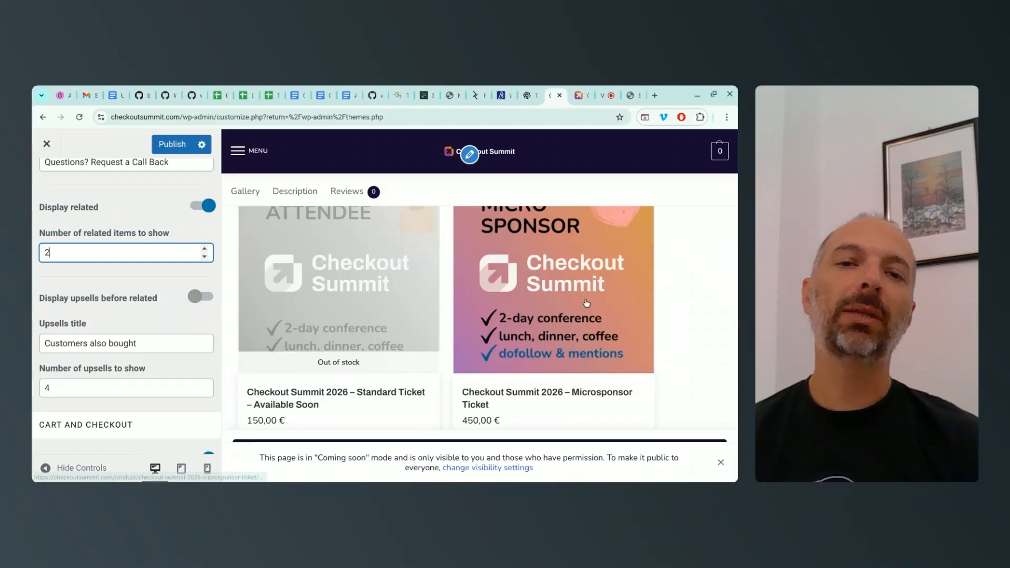
{"action": "scroll", "coordinate": [587, 304], "scroll_direction": "up", "scroll_amount": 3}
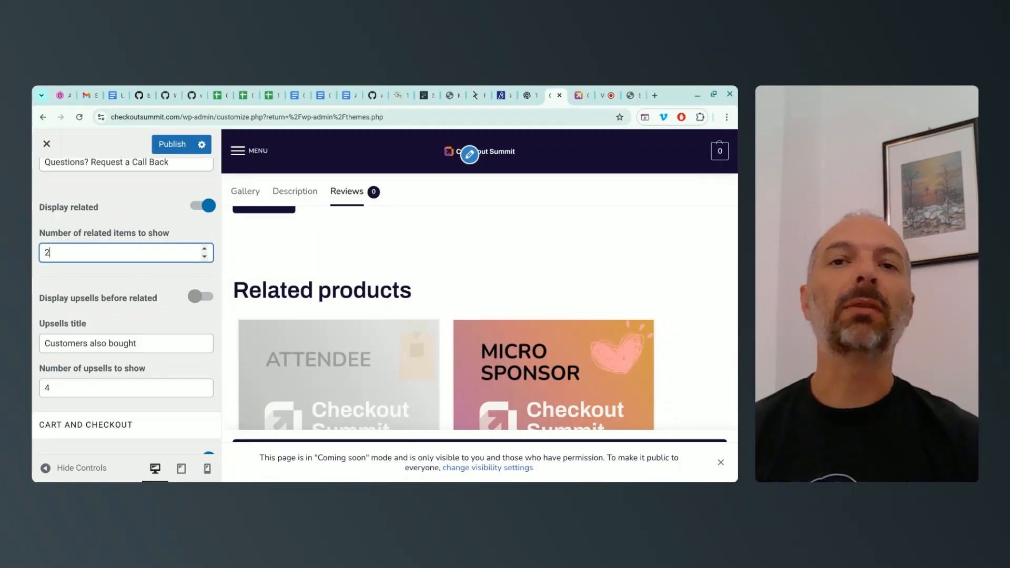
{"action": "scroll", "coordinate": [115, 328], "scroll_direction": "up", "scroll_amount": 1}
{"action": "scroll", "coordinate": [114, 328], "scroll_direction": "up", "scroll_amount": 5}
{"action": "scroll", "coordinate": [411, 321], "scroll_direction": "down", "scroll_amount": 3}
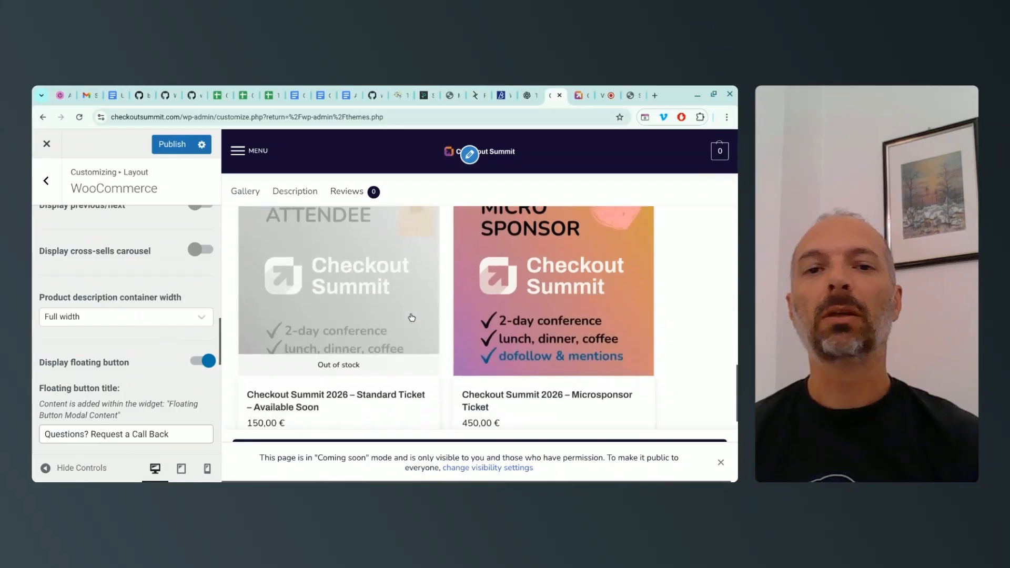
{"action": "scroll", "coordinate": [539, 299], "scroll_direction": "down", "scroll_amount": 1}
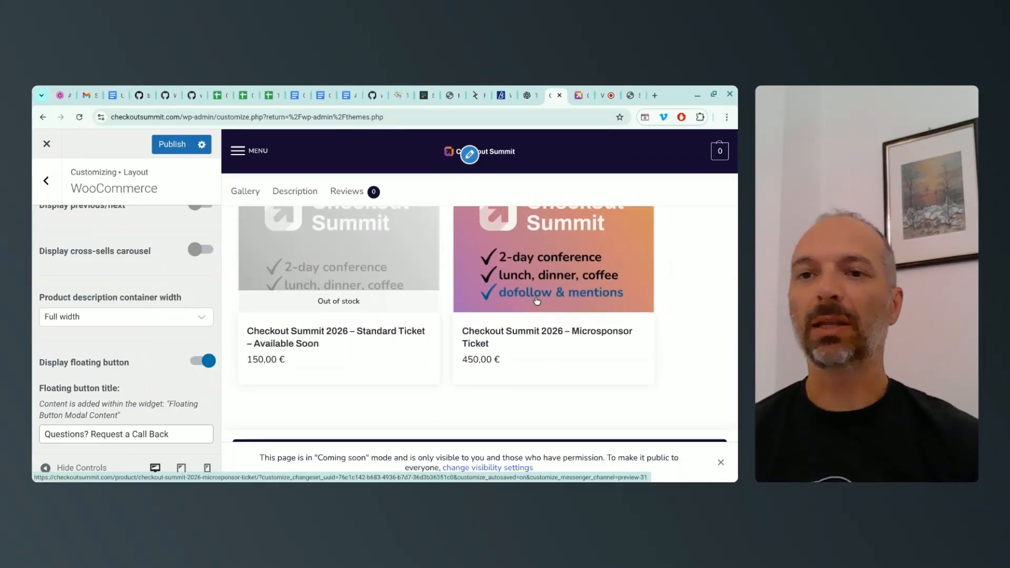
{"action": "scroll", "coordinate": [183, 315], "scroll_direction": "down", "scroll_amount": 2}
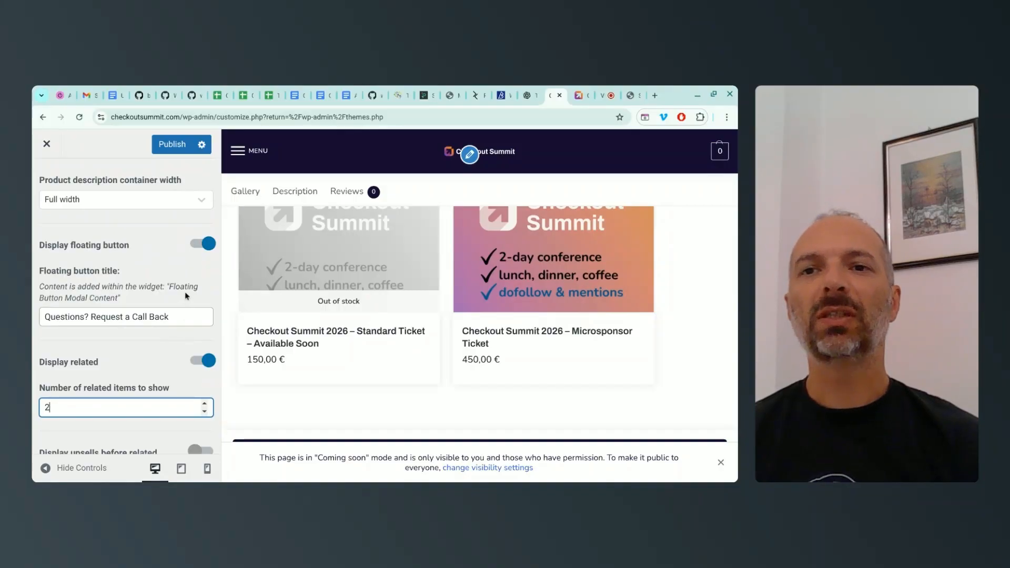
Step: Locate the Cart and Checkout options, add the Early Bird Ticket to the cart in the preview and proceed to checkout
{"action": "scroll", "coordinate": [128, 323], "scroll_direction": "down", "scroll_amount": 6}
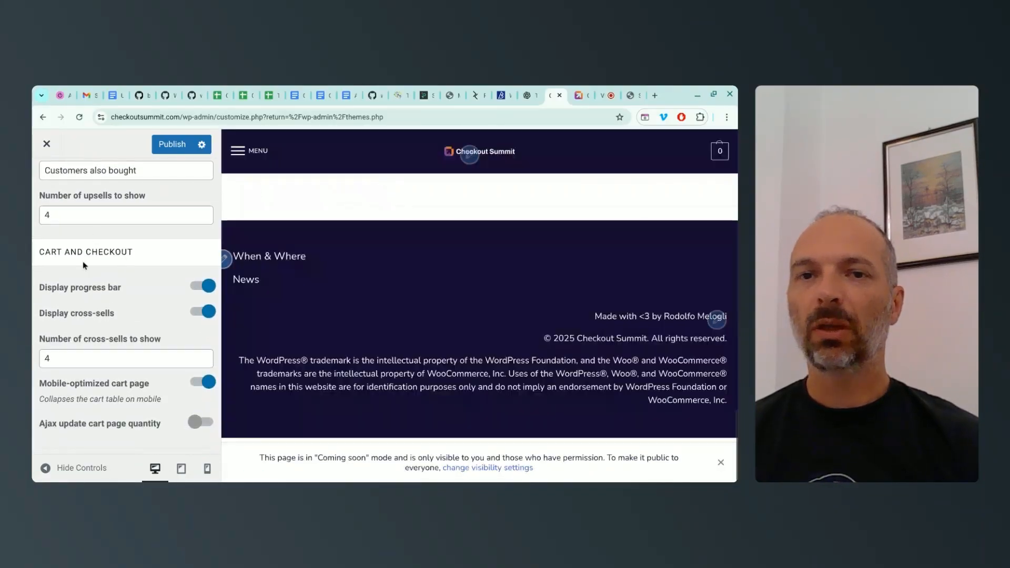
{"action": "scroll", "coordinate": [400, 296], "scroll_direction": "up", "scroll_amount": 10}
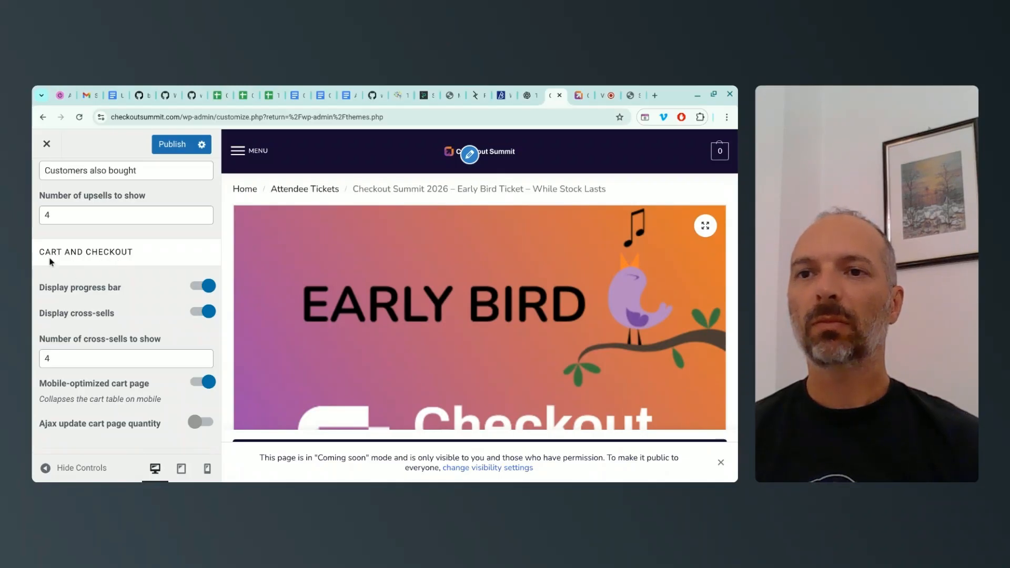
{"action": "scroll", "coordinate": [481, 282], "scroll_direction": "down", "scroll_amount": 10}
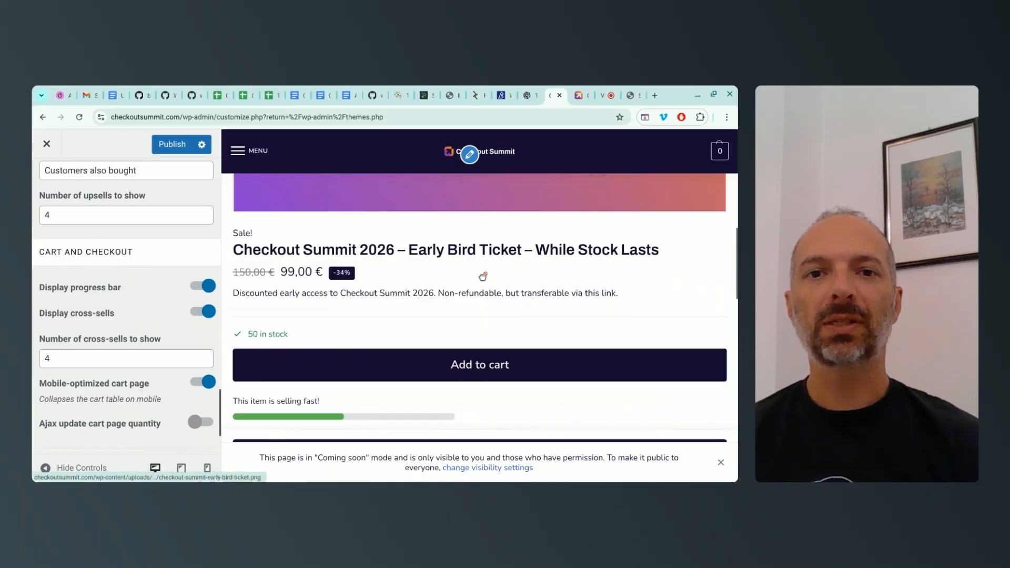
{"action": "left_click", "coordinate": [472, 217]}
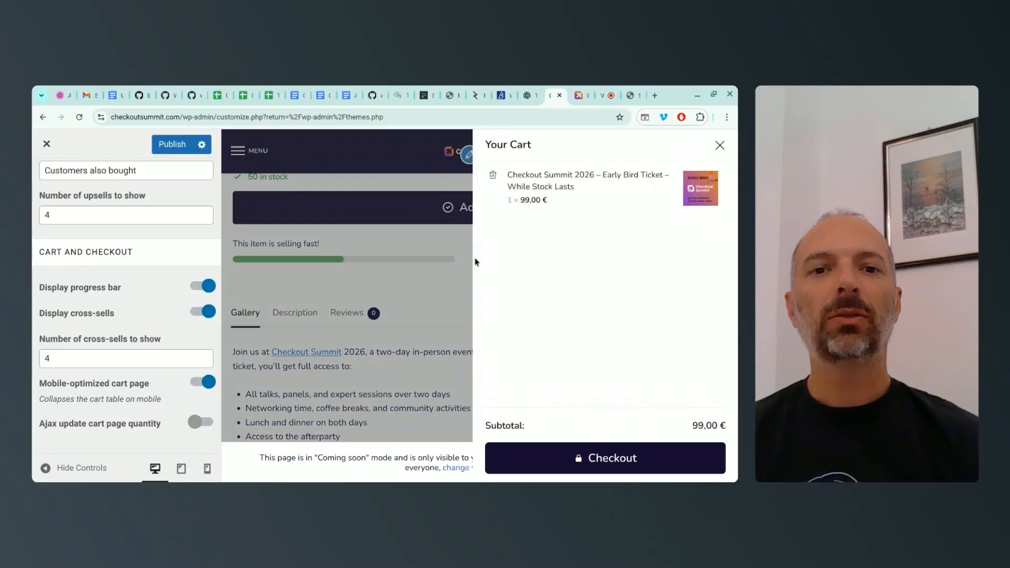
{"action": "left_click", "coordinate": [588, 459]}
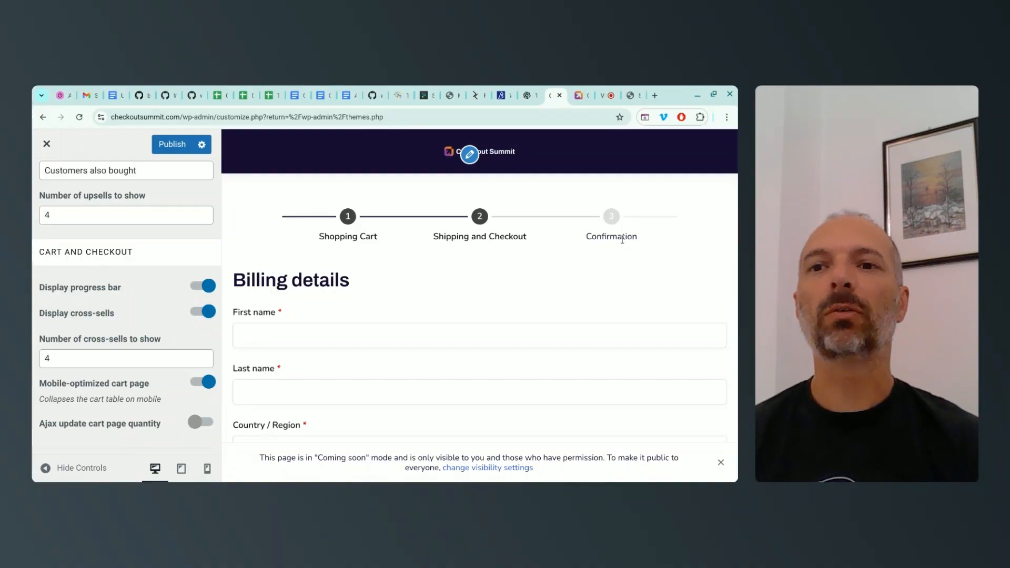
Step: Turn off the progress bar and cross-sells display in the Cart and Checkout options, checking the checkout preview
{"action": "left_click", "coordinate": [209, 286]}
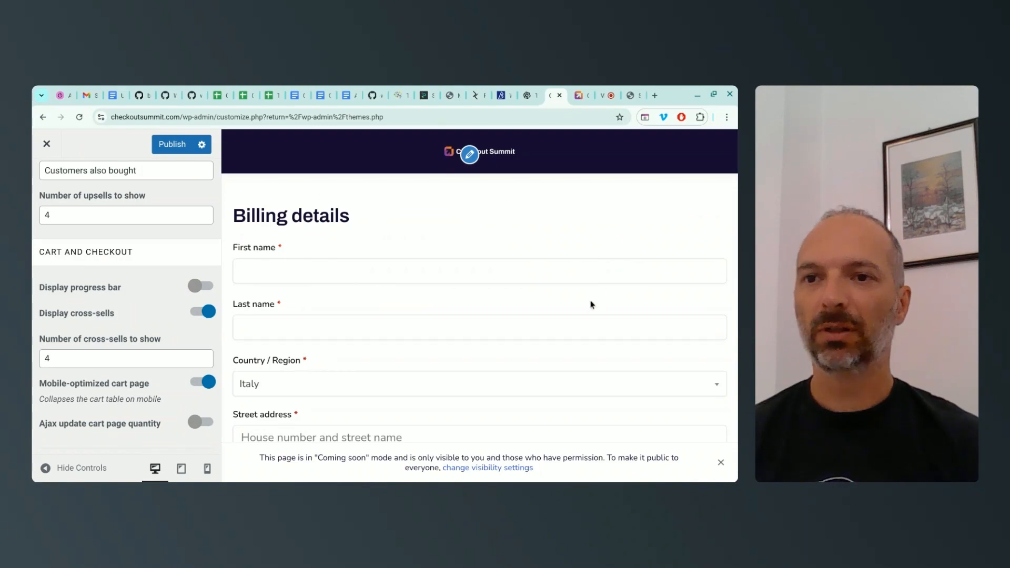
{"action": "scroll", "coordinate": [345, 284], "scroll_direction": "down", "scroll_amount": 15}
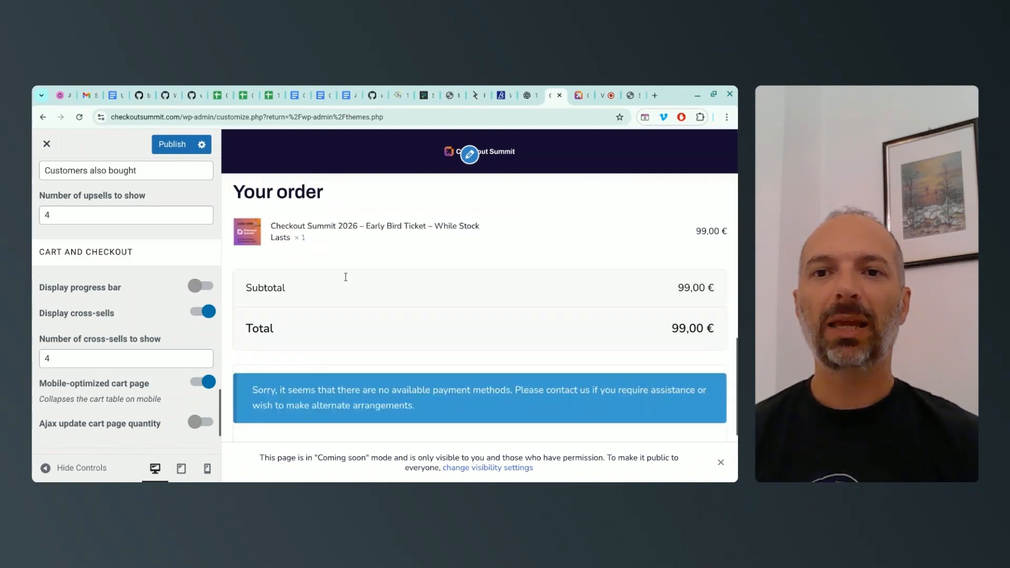
{"action": "left_click", "coordinate": [203, 314]}
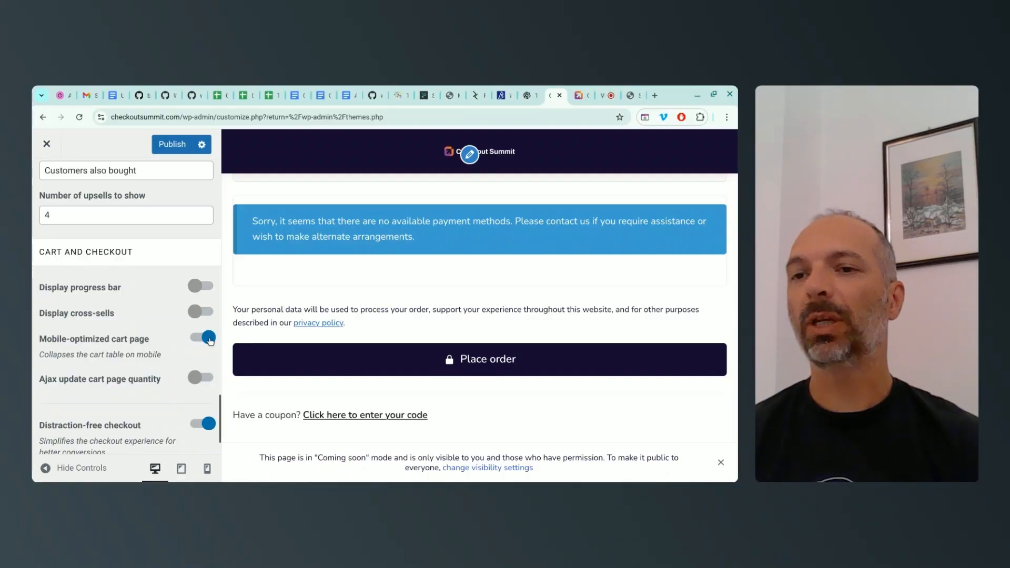
{"action": "scroll", "coordinate": [210, 341], "scroll_direction": "down", "scroll_amount": 1}
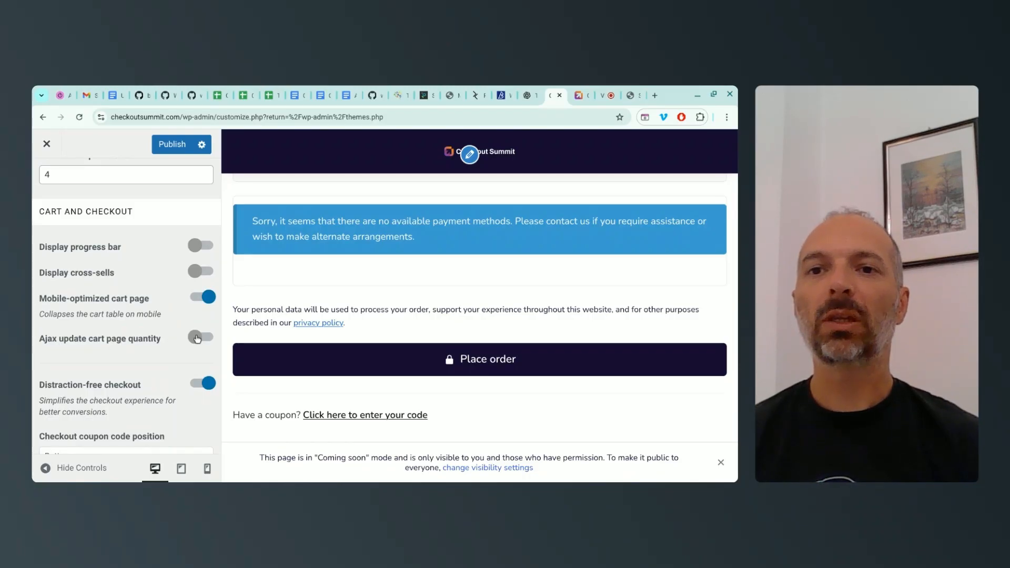
Step: Examine the checkout coupon code position choices against the coupon link in the checkout preview, keeping Bottom
{"action": "scroll", "coordinate": [591, 358], "scroll_direction": "down", "scroll_amount": 7}
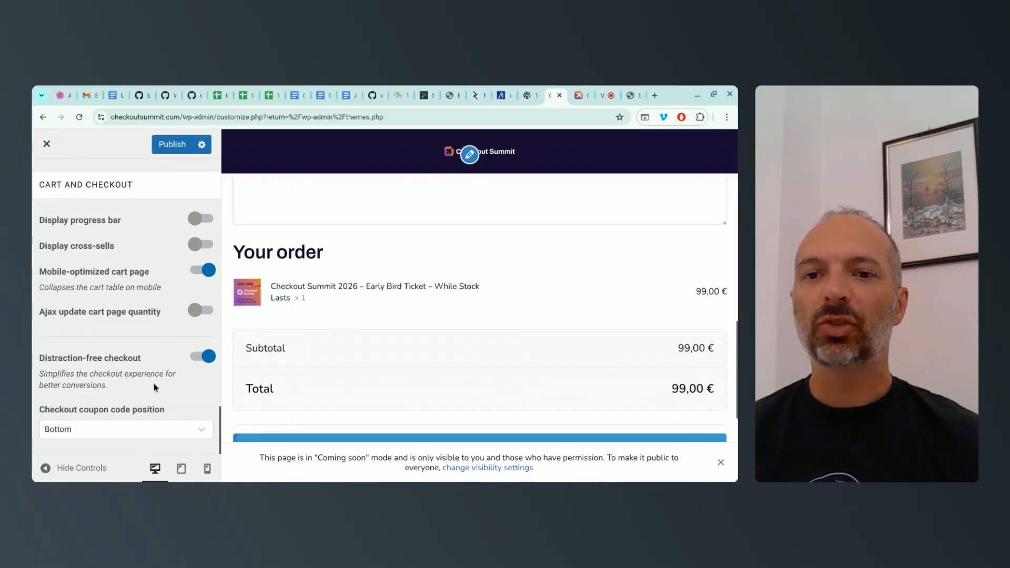
{"action": "scroll", "coordinate": [316, 355], "scroll_direction": "down", "scroll_amount": 2}
{"action": "scroll", "coordinate": [318, 359], "scroll_direction": "down", "scroll_amount": 2}
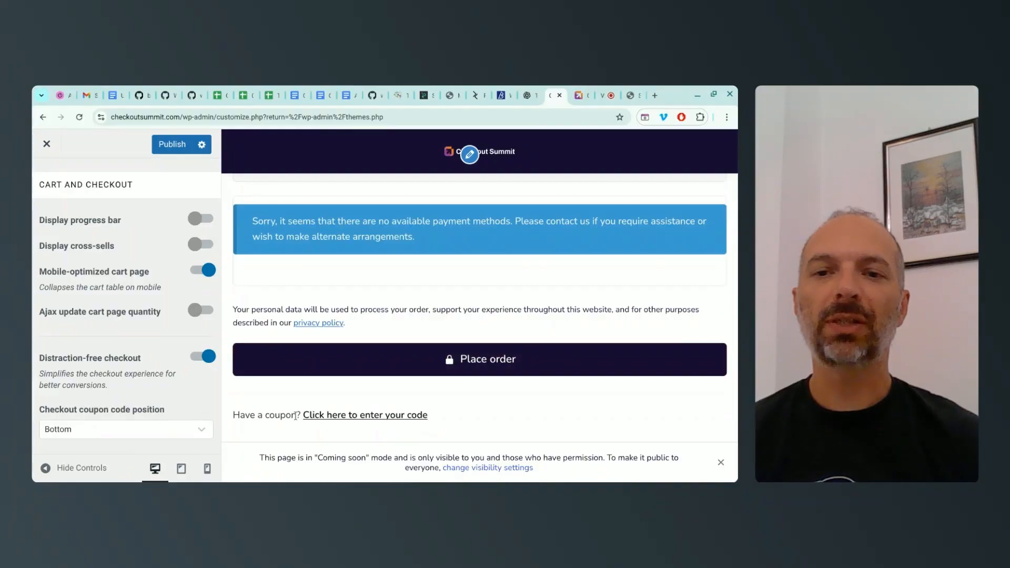
{"action": "left_click", "coordinate": [138, 429]}
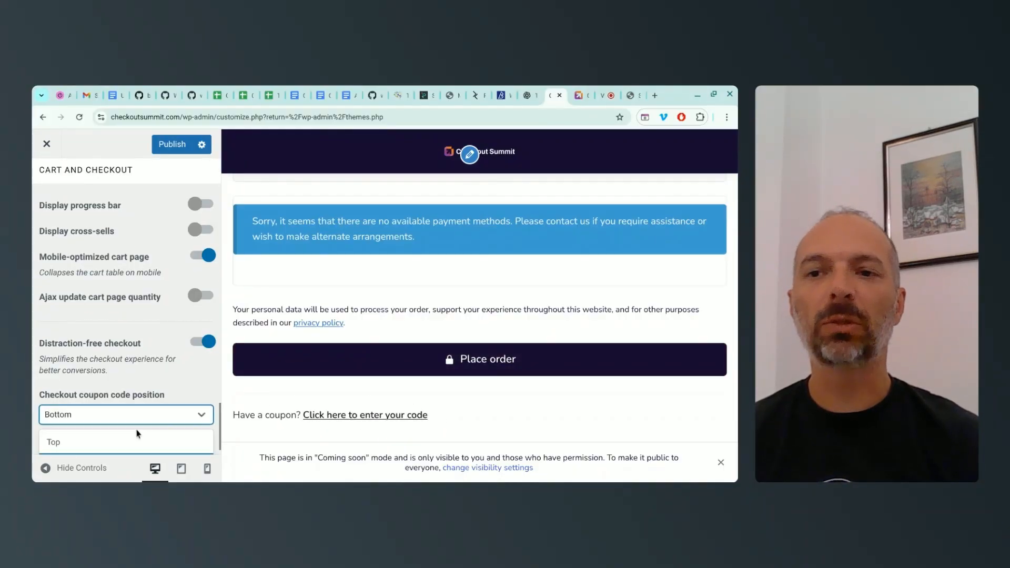
{"action": "left_click", "coordinate": [187, 394]}
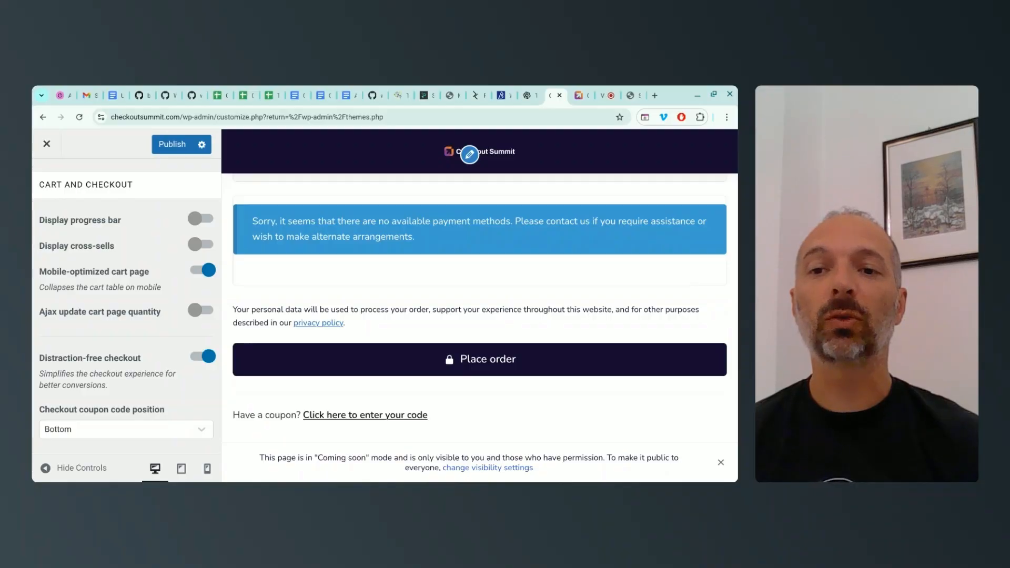
{"action": "left_click", "coordinate": [188, 434]}
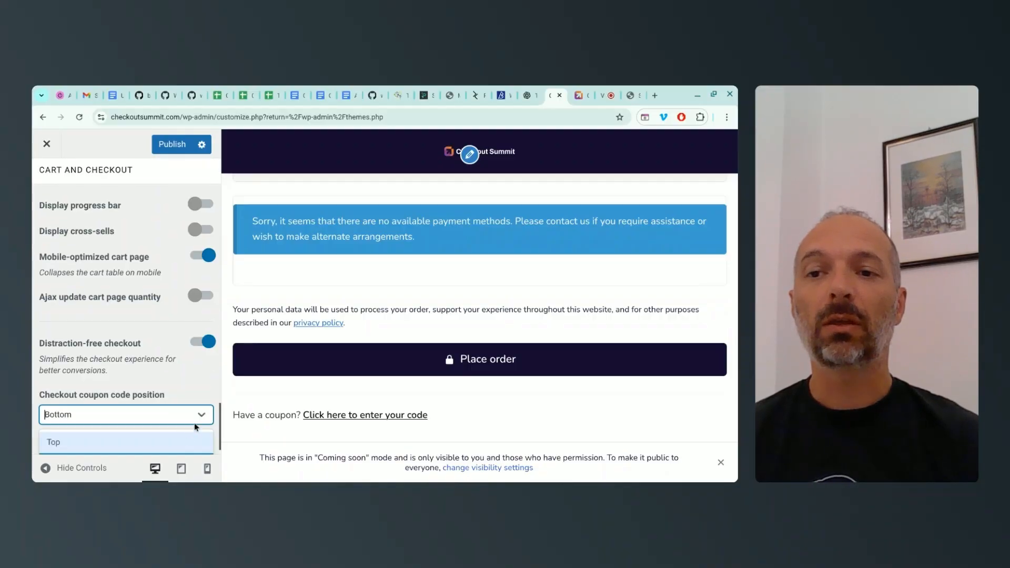
{"action": "left_click", "coordinate": [208, 396]}
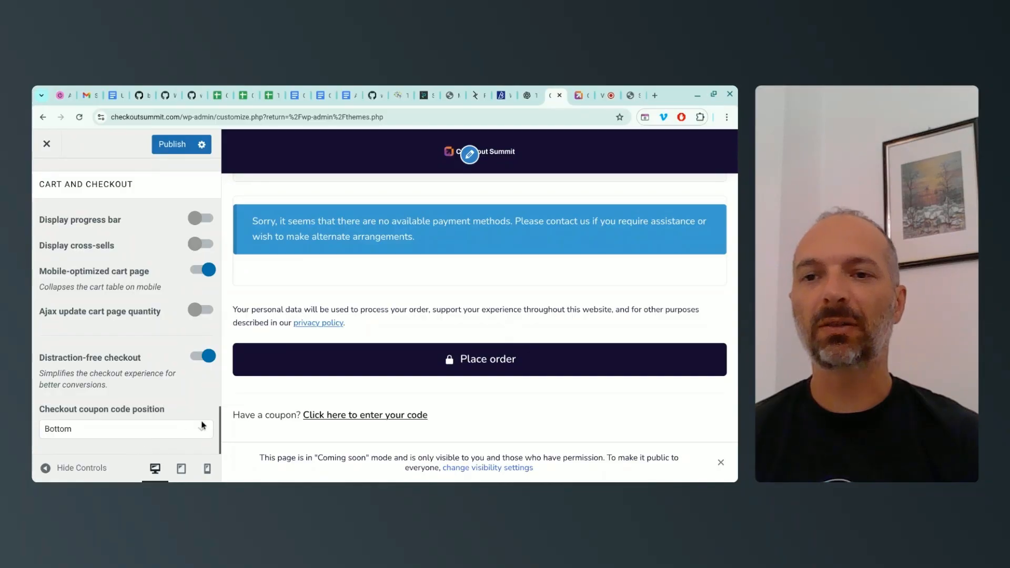
Step: Leave the WooCommerce layout options and return to the customizer's main list of sections
{"action": "scroll", "coordinate": [190, 405], "scroll_direction": "up", "scroll_amount": 10}
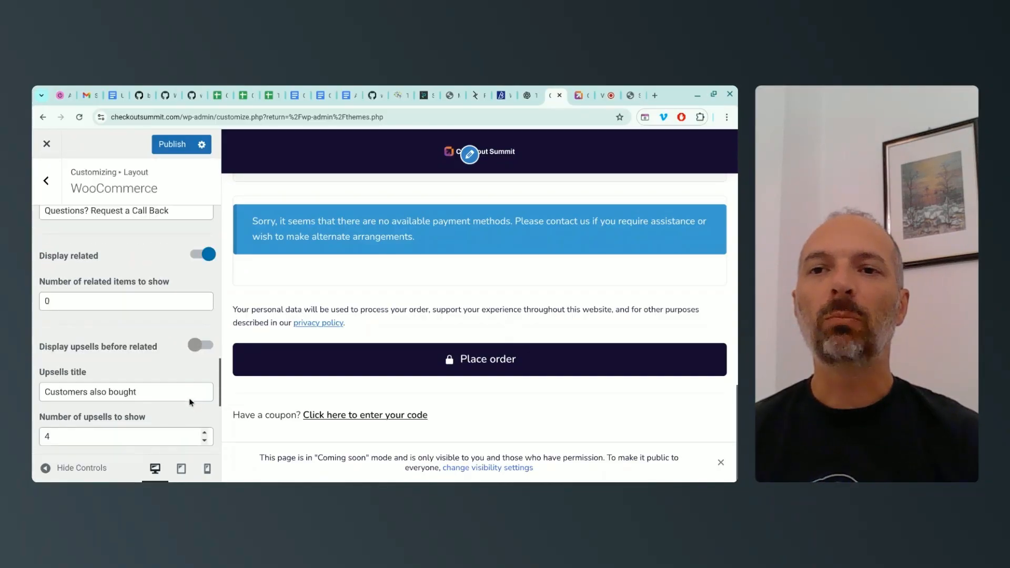
{"action": "scroll", "coordinate": [191, 400], "scroll_direction": "up", "scroll_amount": 5}
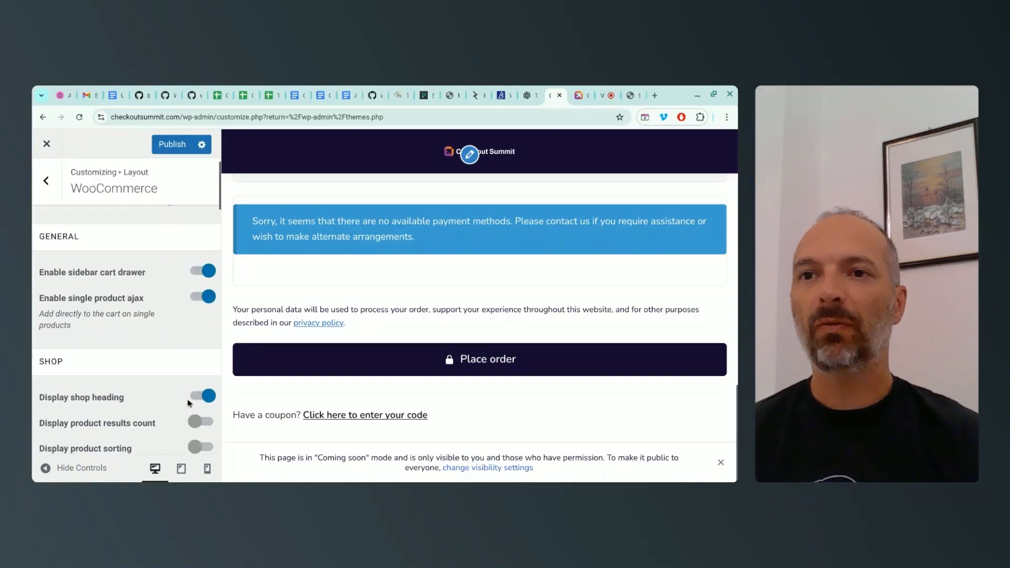
{"action": "left_click", "coordinate": [46, 181]}
{"action": "key", "text": "Escape"}
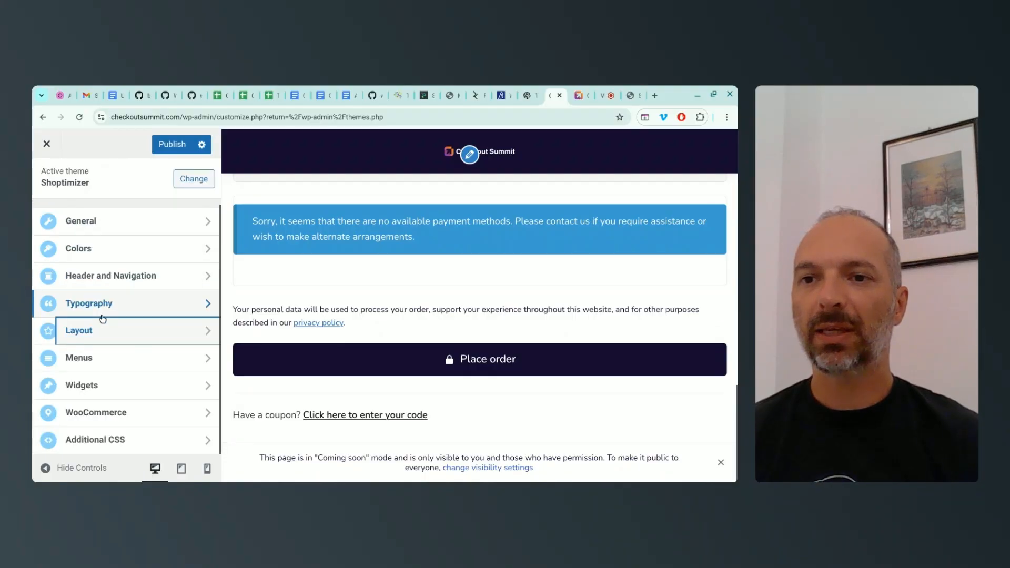
{"action": "scroll", "coordinate": [108, 331], "scroll_direction": "up", "scroll_amount": 2}
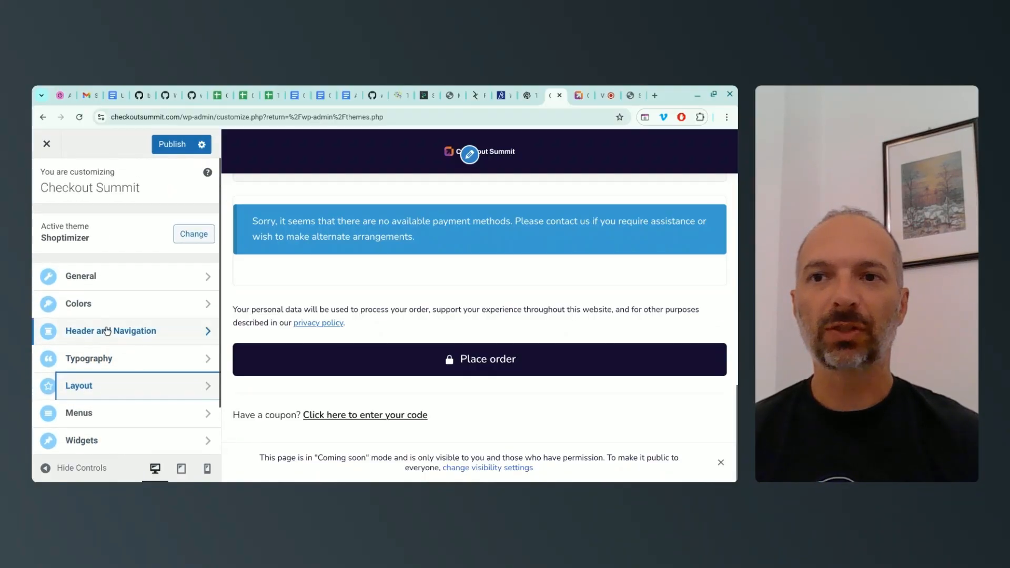